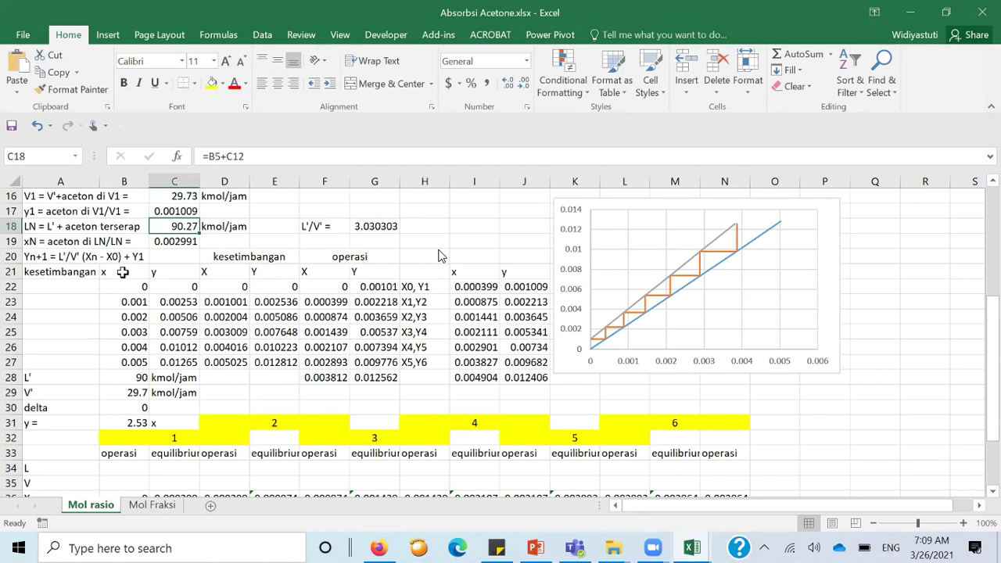
Review the equilibrium data: the D22 conversion formula, the mole fractions in B21:C27 and the mole ratios in D21:E27.
left_click(223, 286)
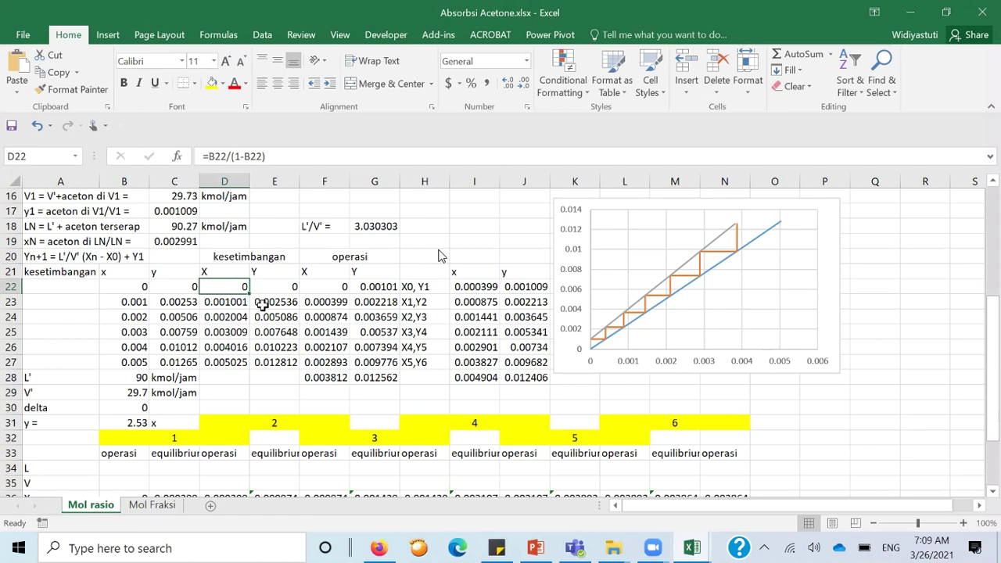
left_click(122, 273)
left_click_drag(122, 272, 194, 355)
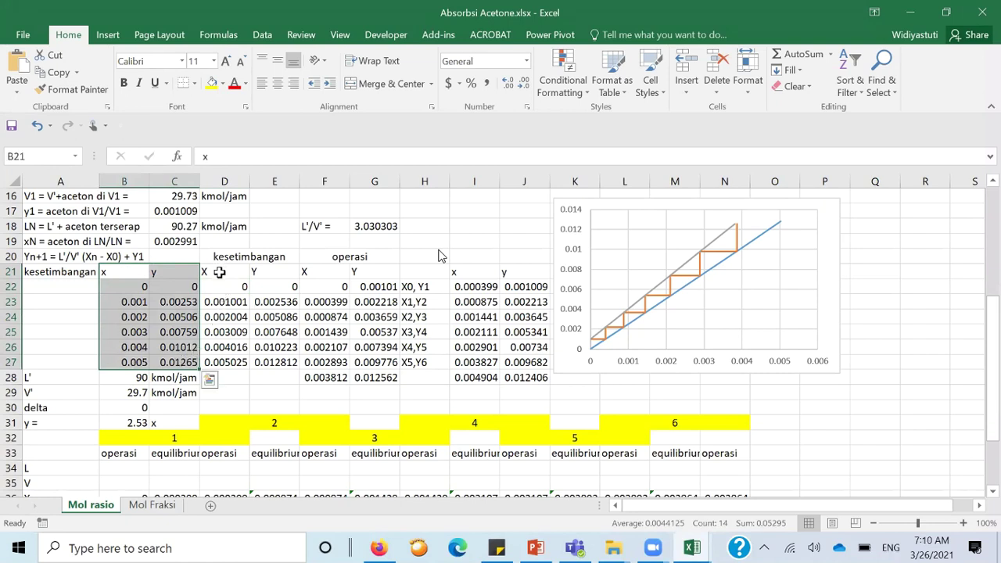
left_click(224, 288)
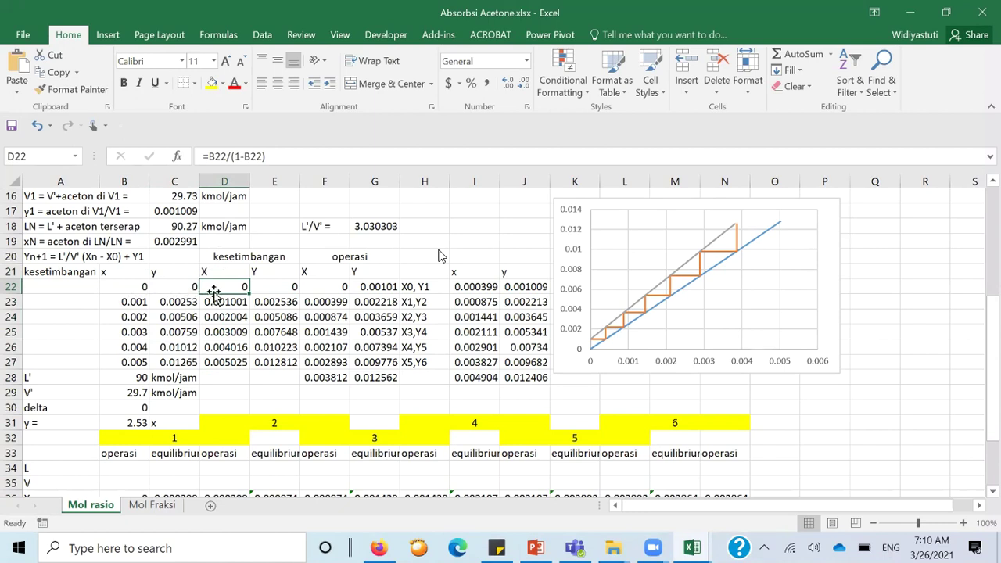
left_click_drag(219, 271, 282, 362)
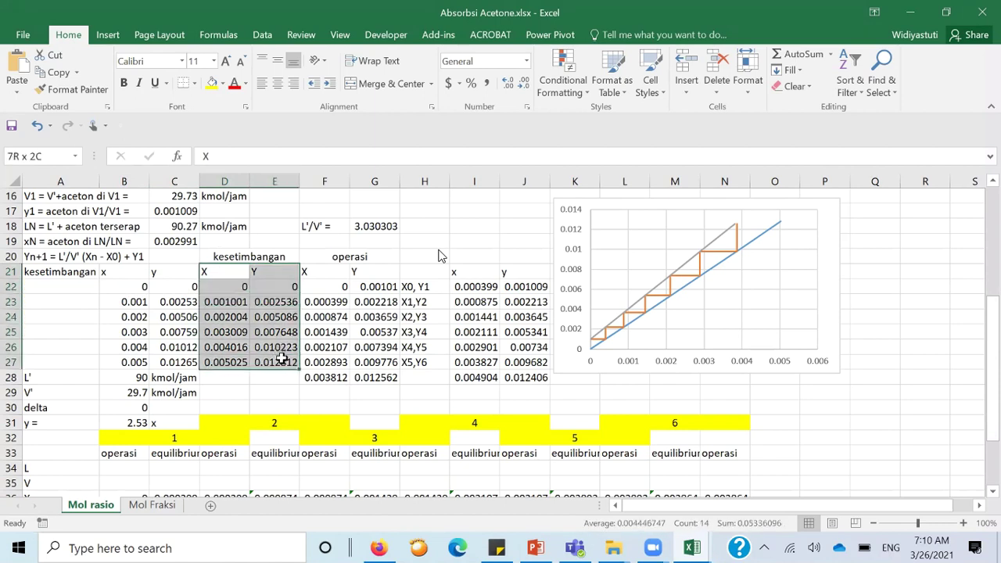
Inspect the operating-line X formulas in F24 and F22, tracing the starting X0 formula in F22 without changing it.
left_click(317, 311)
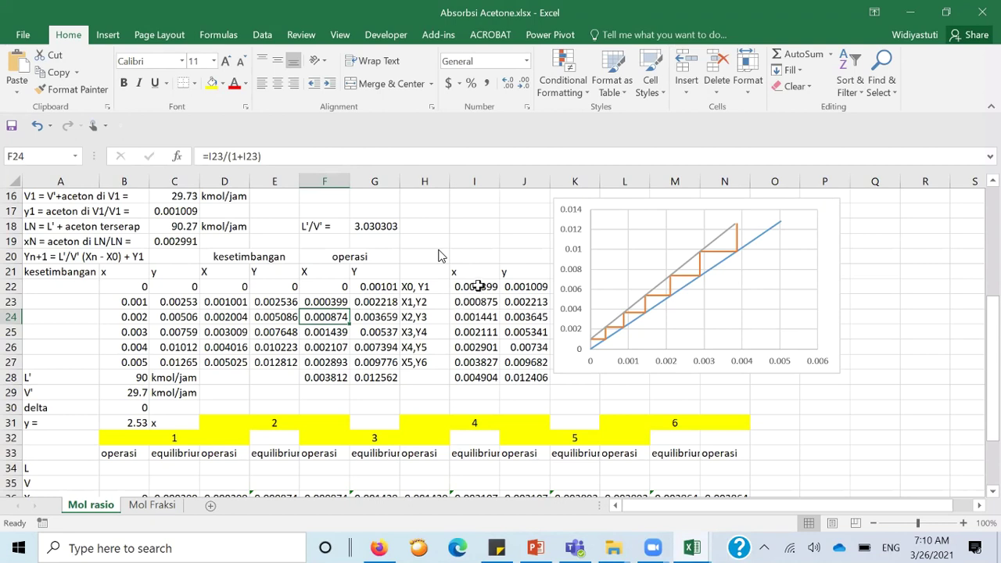
left_click(316, 290)
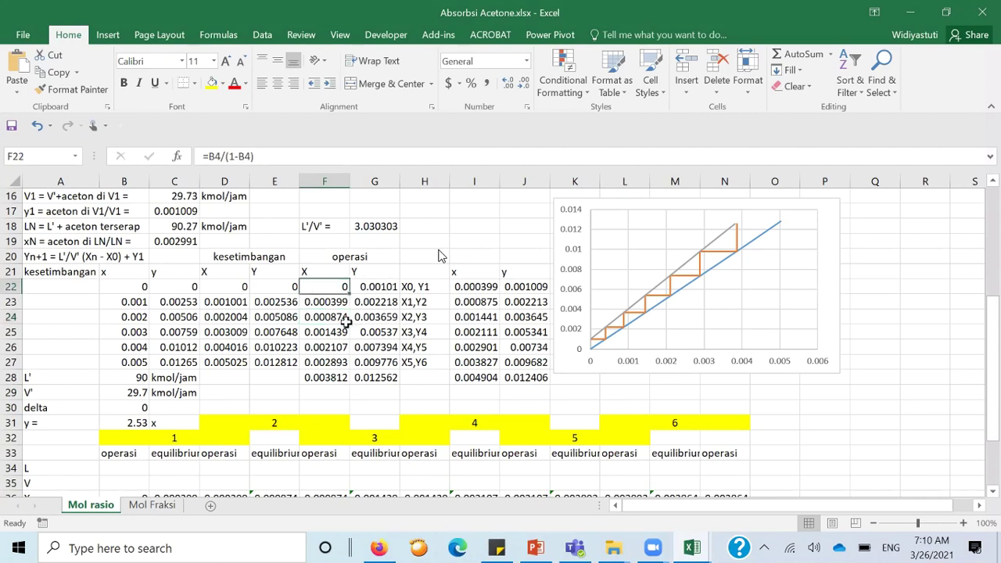
key("F2")
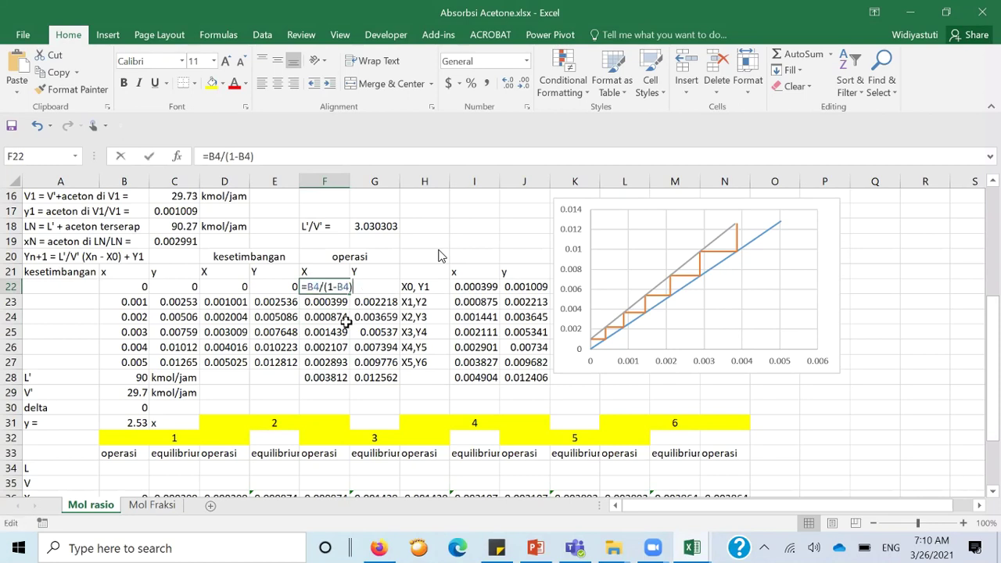
scroll(440, 298, "up", 5)
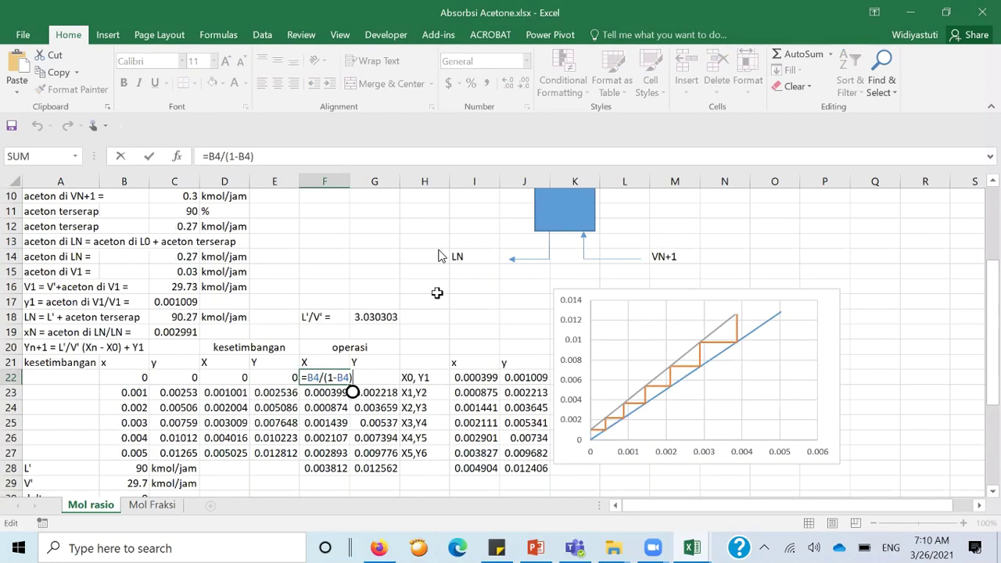
scroll(439, 295, "down", 3)
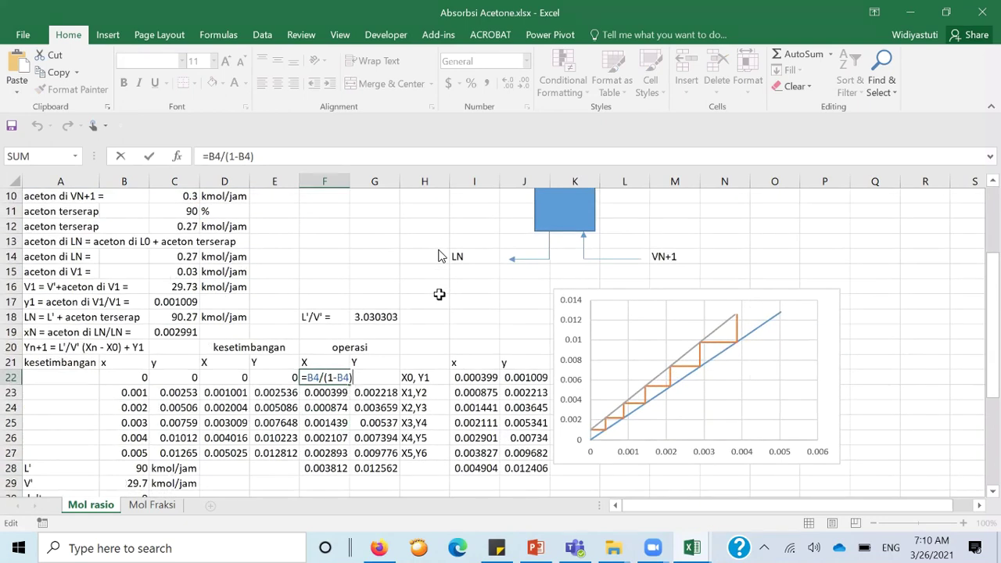
key("Return")
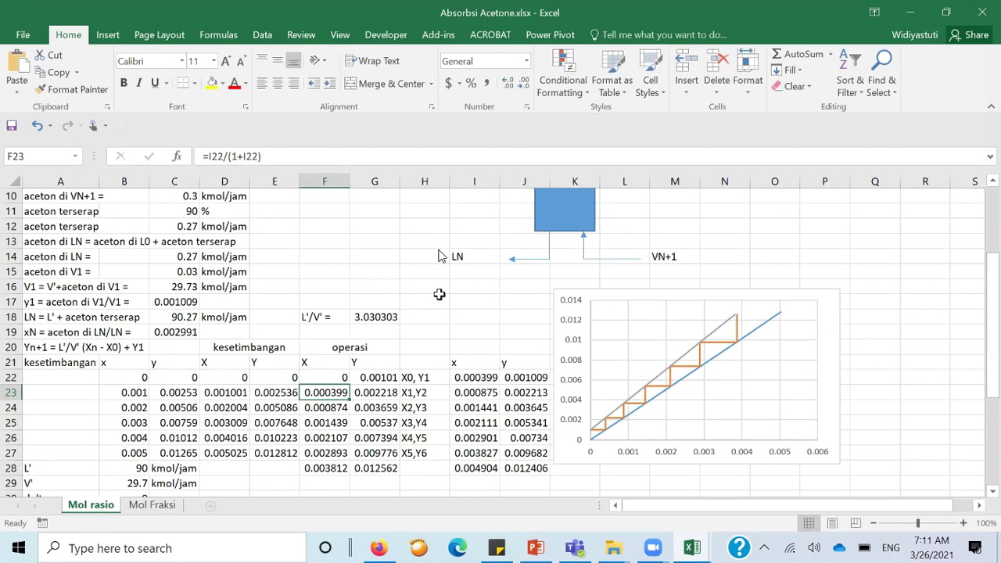
Check the formulas behind the stage x and y mole fractions in I23, I22 and J22.
key("Right")
key("Right")
key("Right")
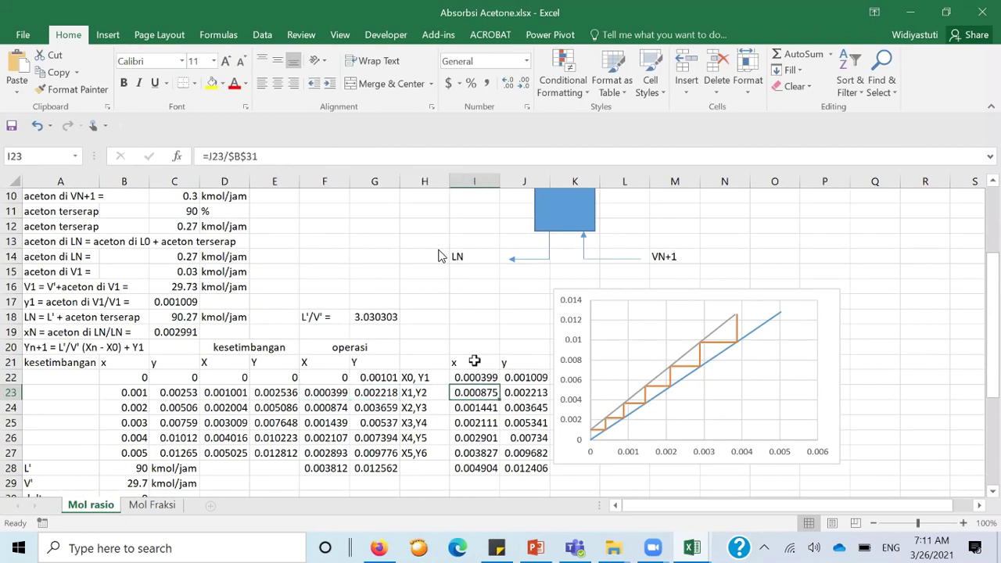
left_click(485, 375)
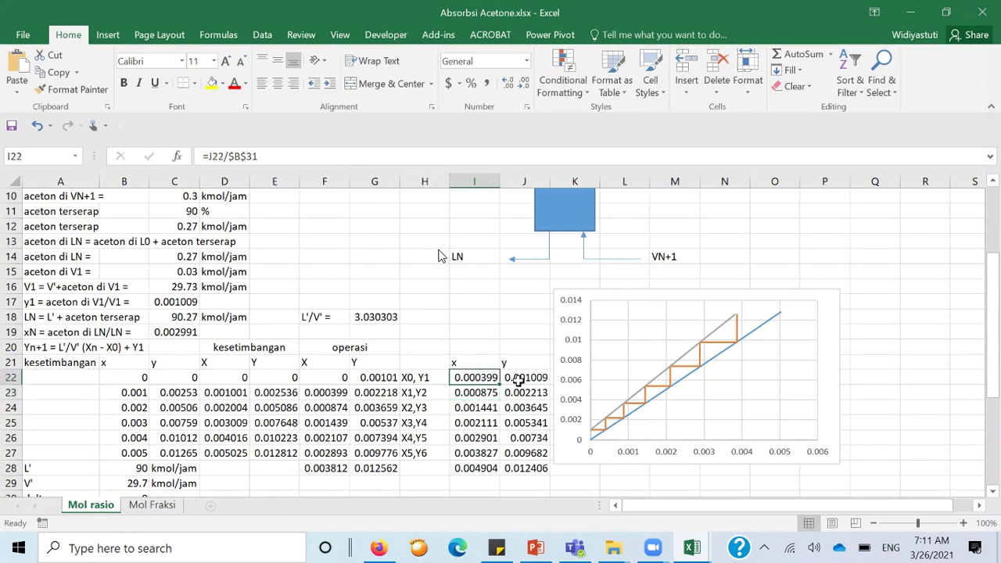
left_click(522, 377)
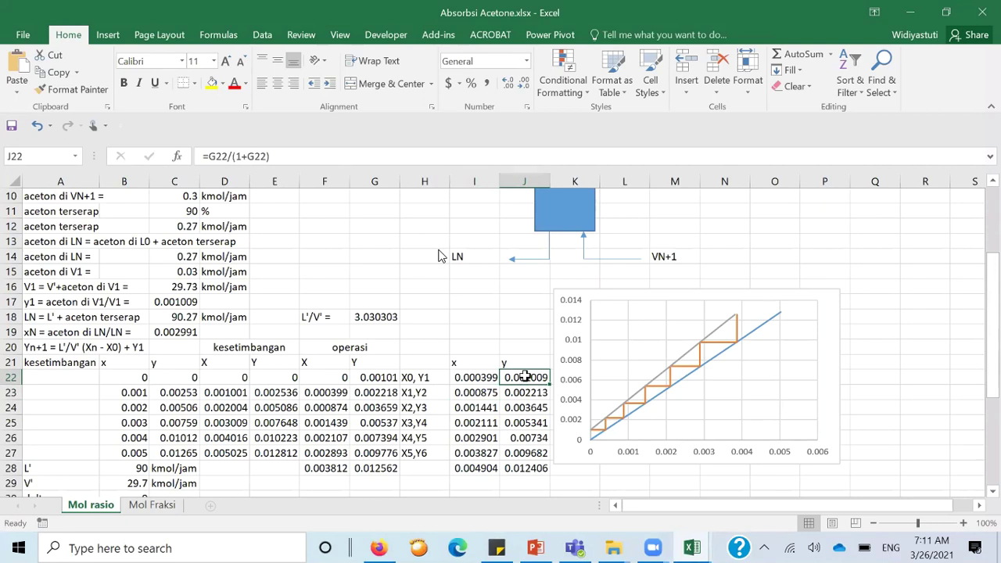
Highlight the source data of the chart's equilibrium and operating lines, and inspect the operating-line Y formulas in G22 and G23.
left_click(726, 356)
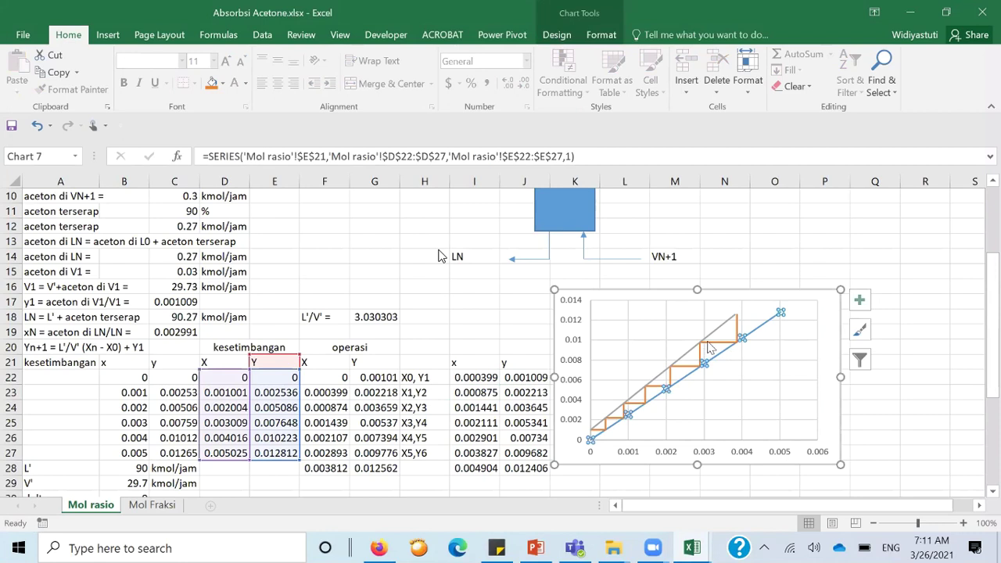
left_click(717, 334)
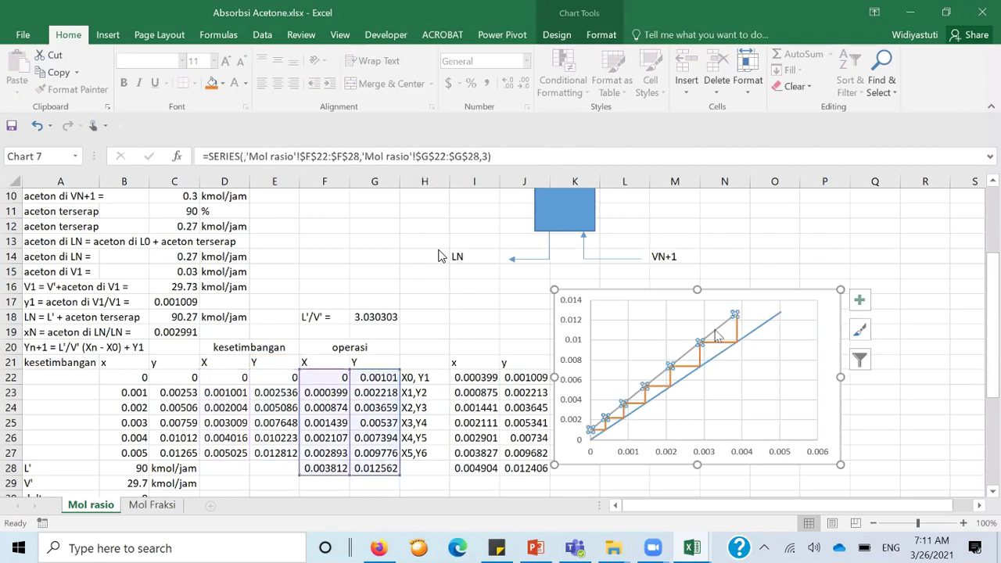
left_click(382, 396)
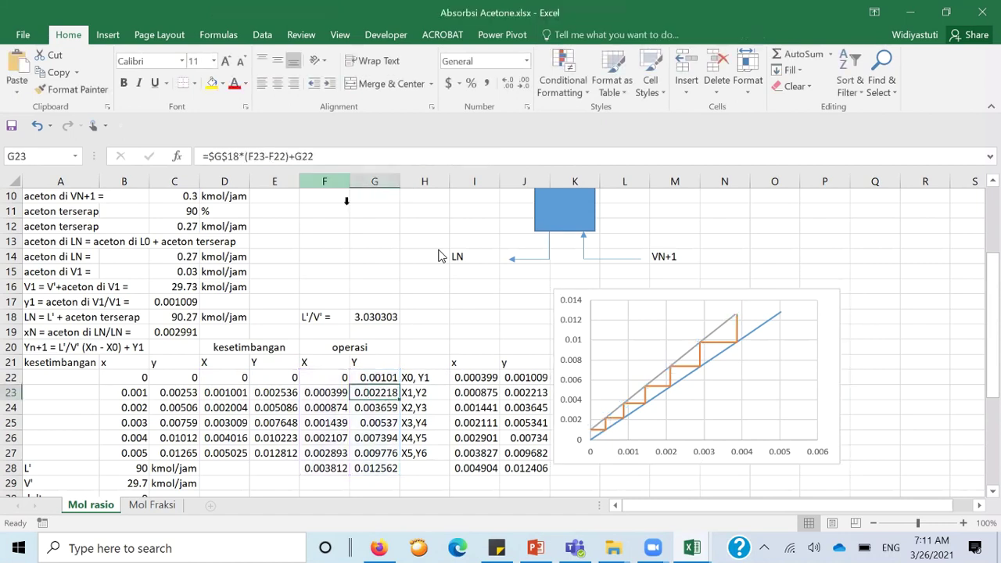
left_click(378, 379)
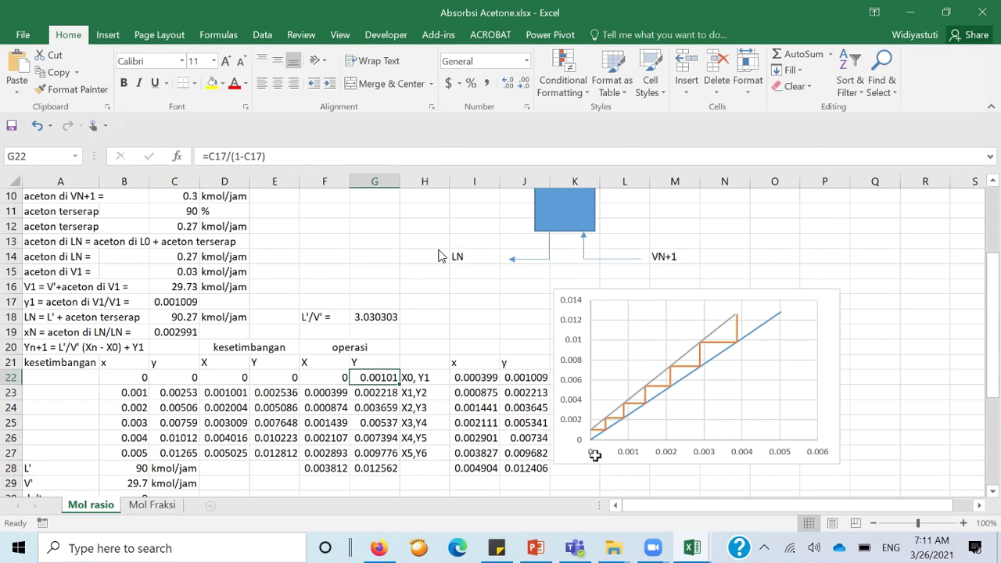
left_click(388, 393)
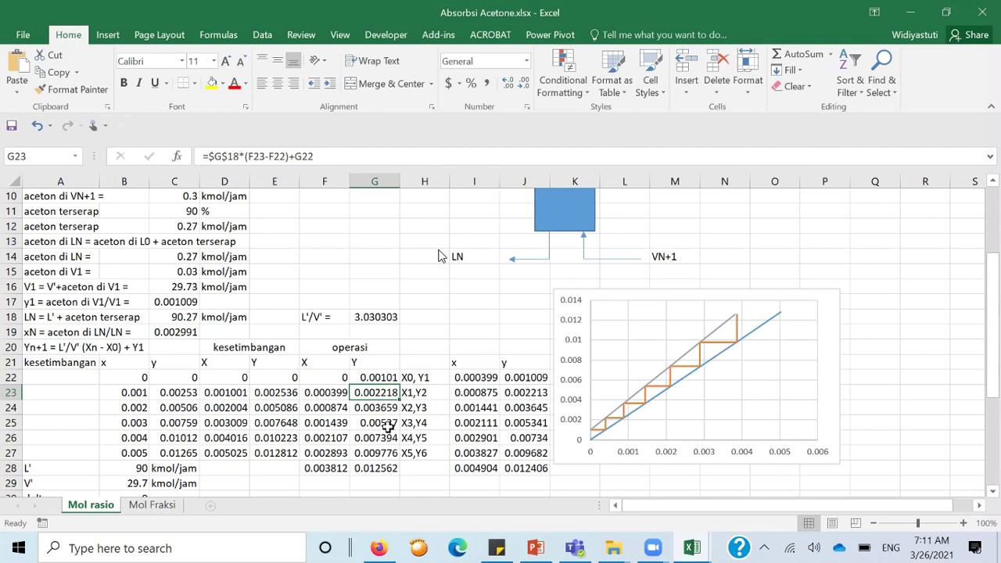
key("F2")
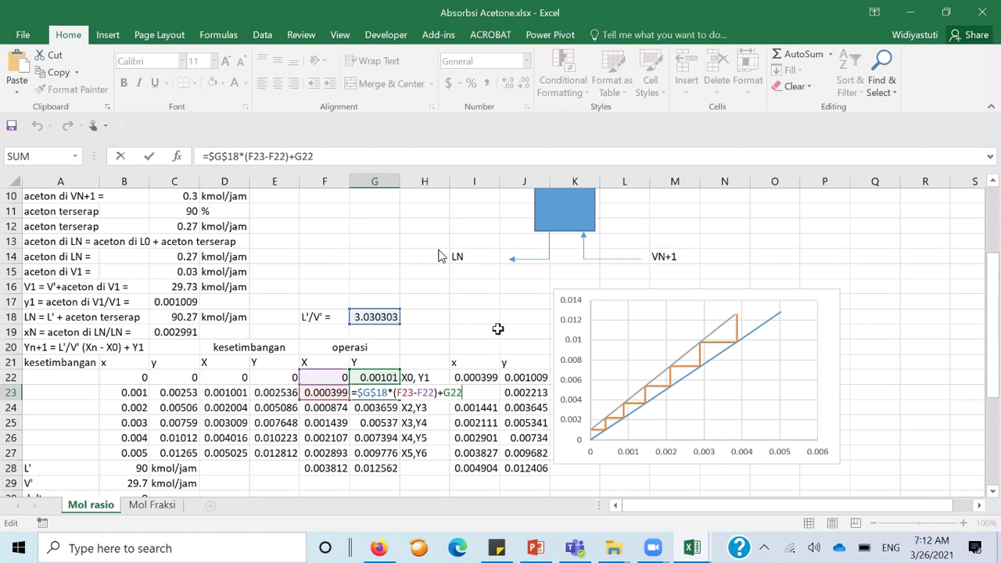
key("Return")
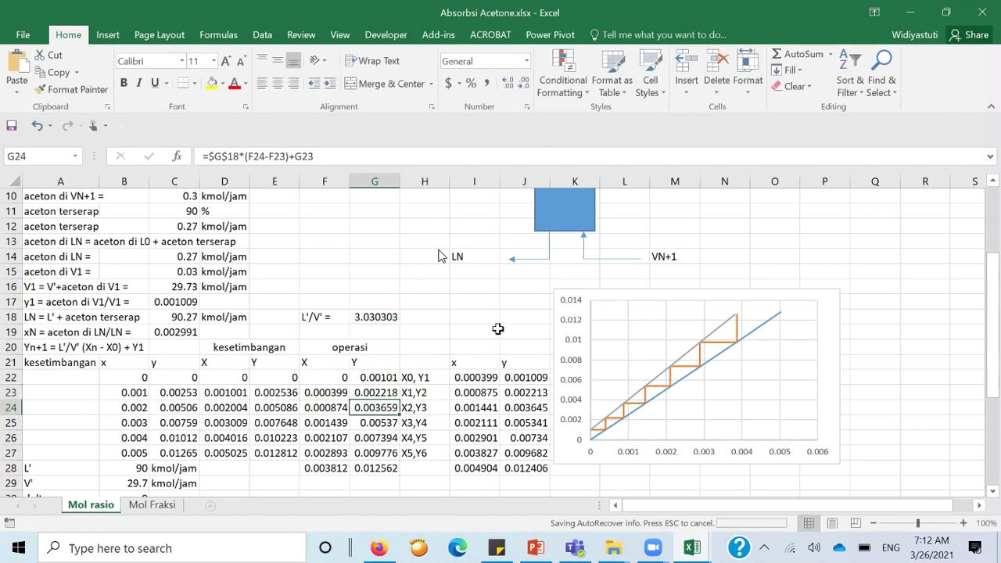
Trace the cell references of the operating-line X1 formula in F23 without changing it.
key("Up")
key("Left")
key("Up")
key("Down")
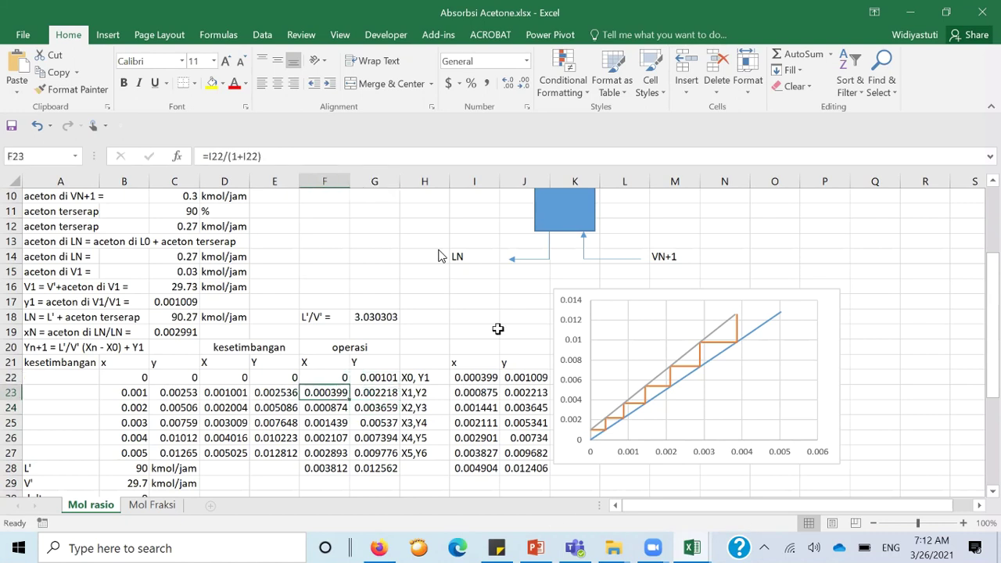
key("F2")
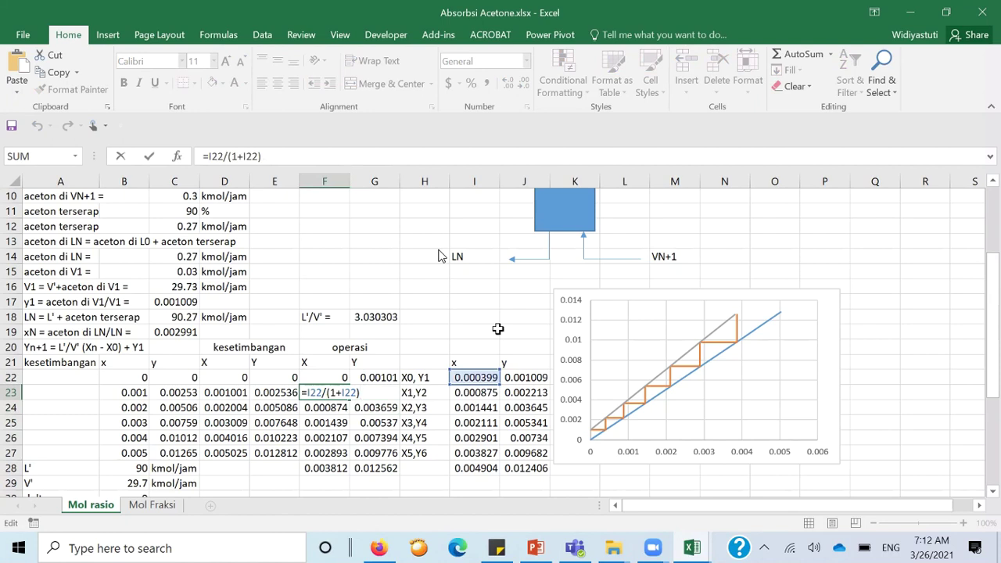
key("Return")
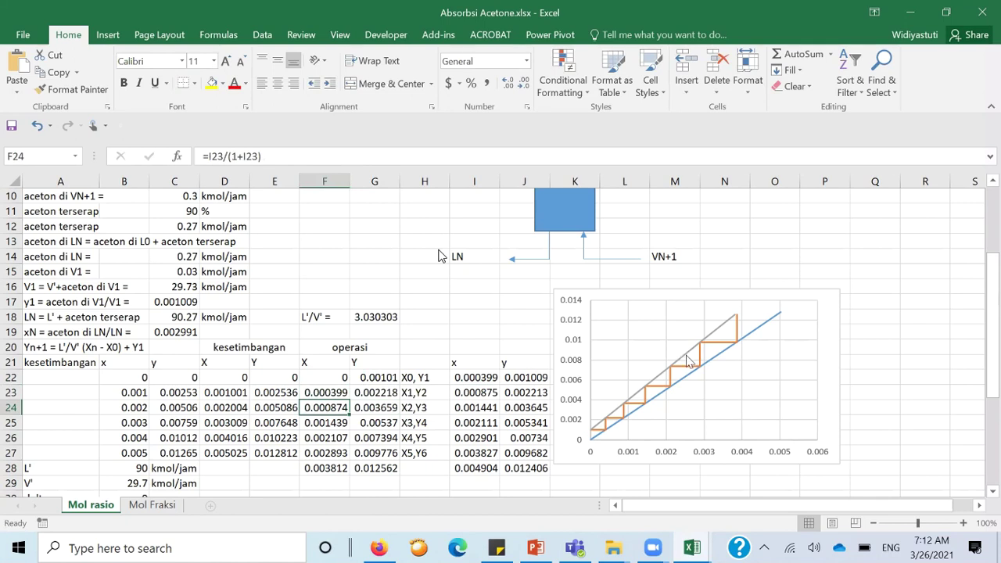
Highlight the source data of the chart's operating line, deselect it and review the stage-stepping plot.
mouse_move(688, 358)
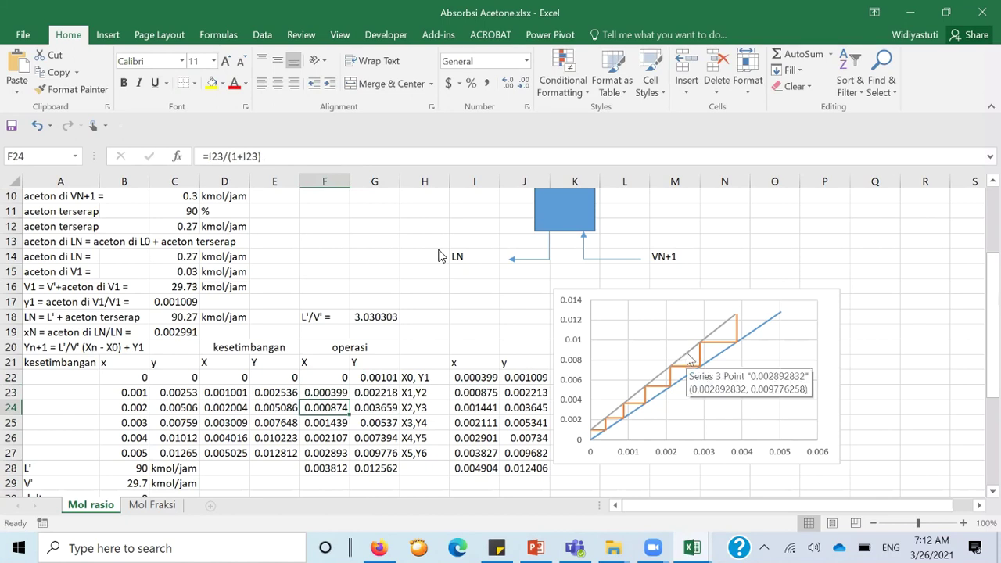
left_click(688, 358)
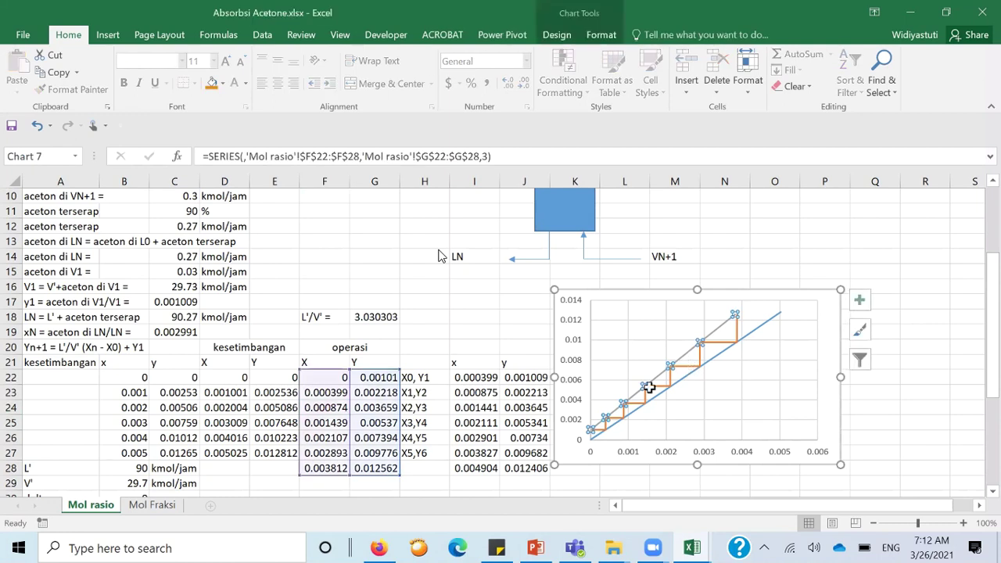
left_click(482, 333)
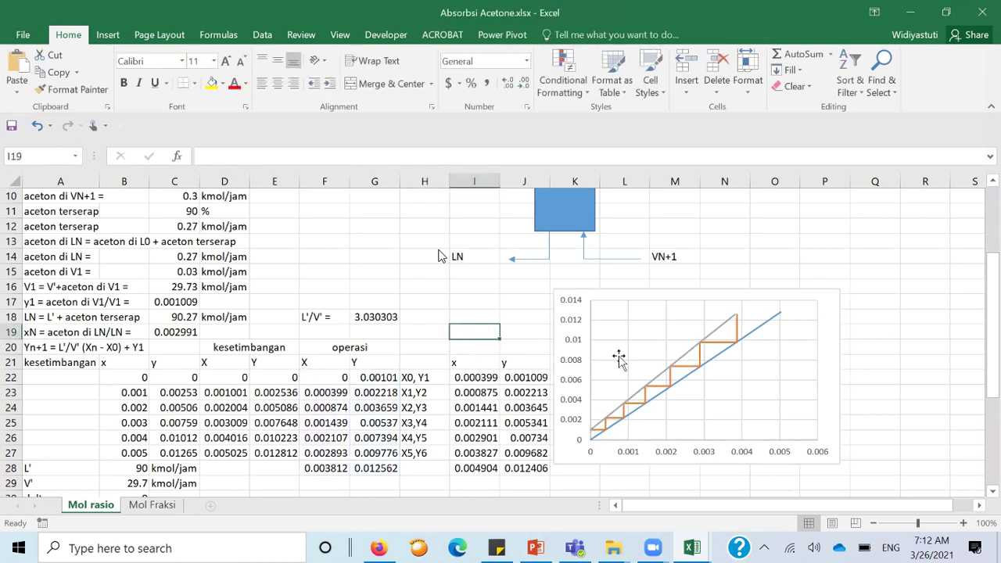
scroll(509, 361, "down", 1)
scroll(509, 361, "down", 2)
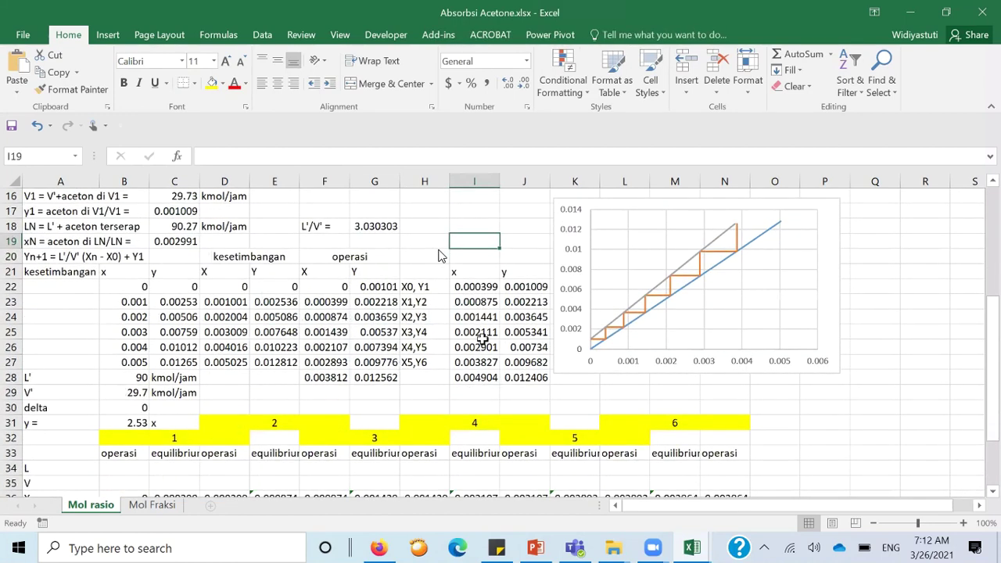
mouse_move(669, 306)
Open the Mol Fraksi sheet and examine its stage-stepping chart and the stage-by-stage operating and equilibrium table.
left_click(152, 505)
scroll(328, 288, "down", 4)
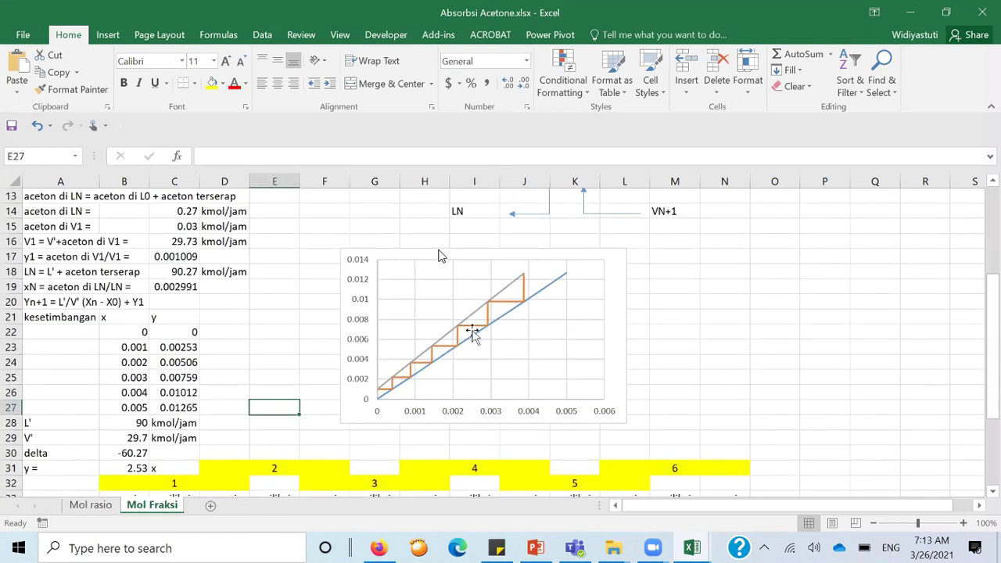
mouse_move(471, 344)
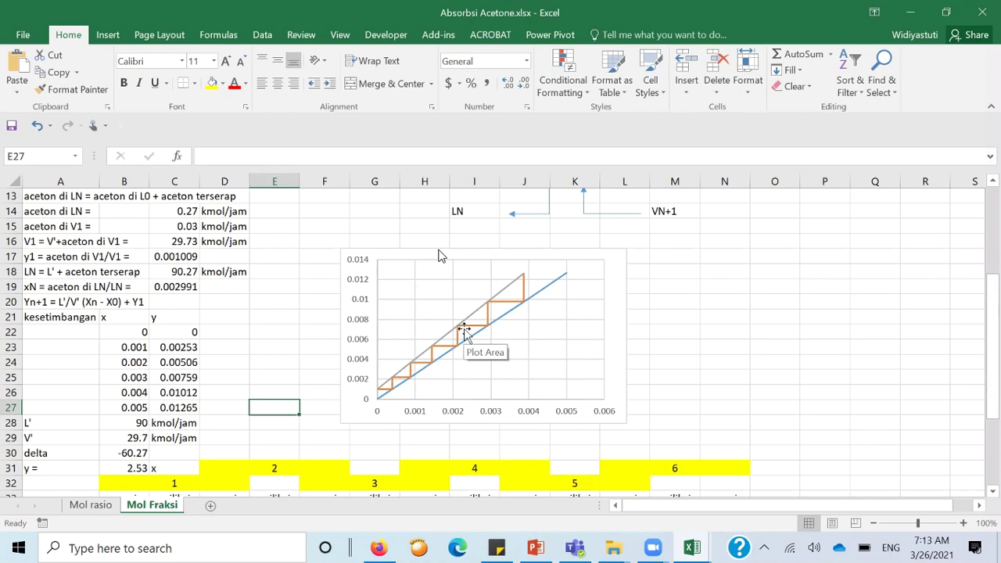
mouse_move(510, 291)
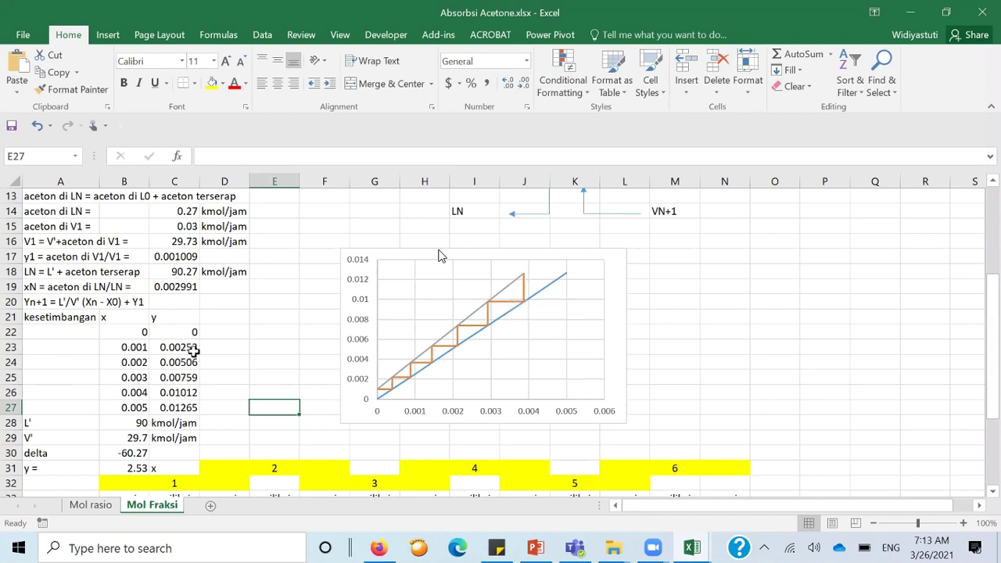
scroll(199, 354, "down", 1)
scroll(439, 256, "down", 1)
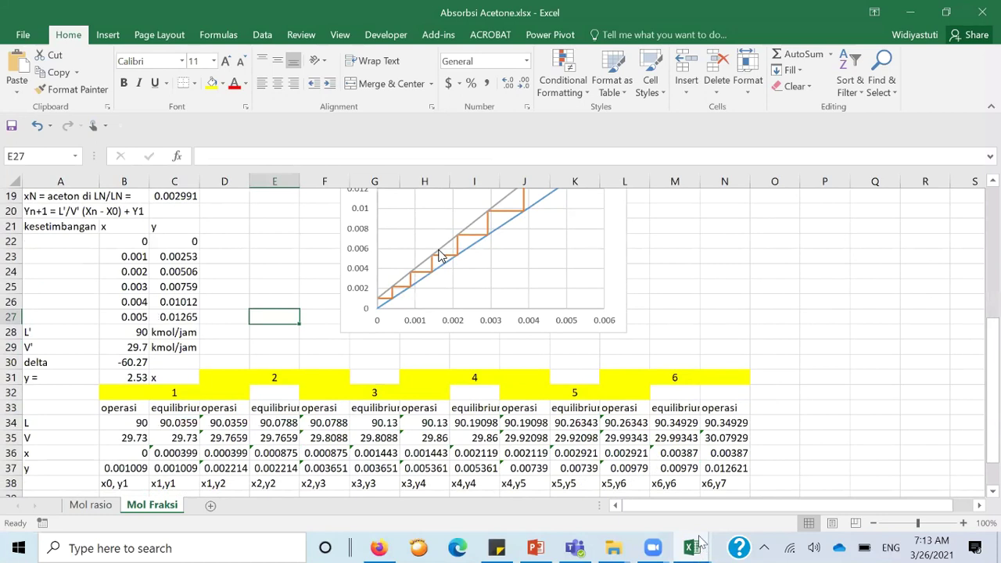
Check the L/V ratios in K18, O18 and S18 of the Absorbsi Aceton.xlsx workbook and return to Absorbsi Acetone.xlsx.
key("alt+Tab")
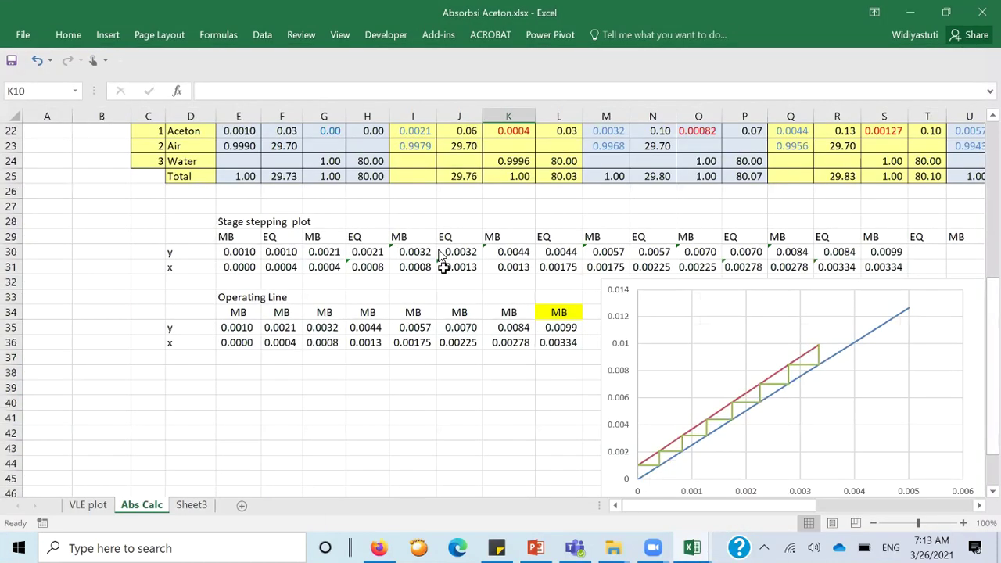
scroll(342, 256, "up", 4)
left_click(508, 251)
left_click(691, 249)
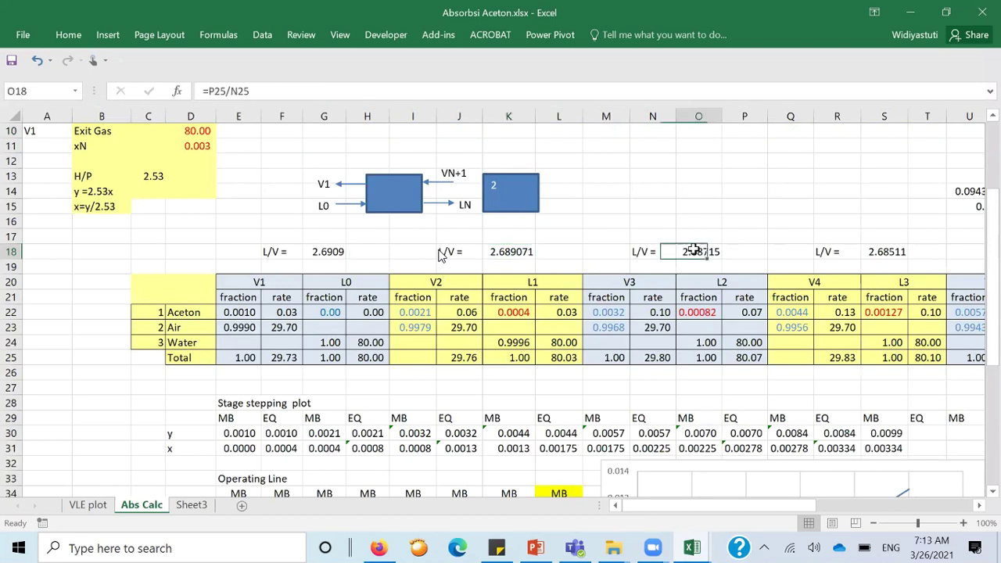
left_click(890, 250)
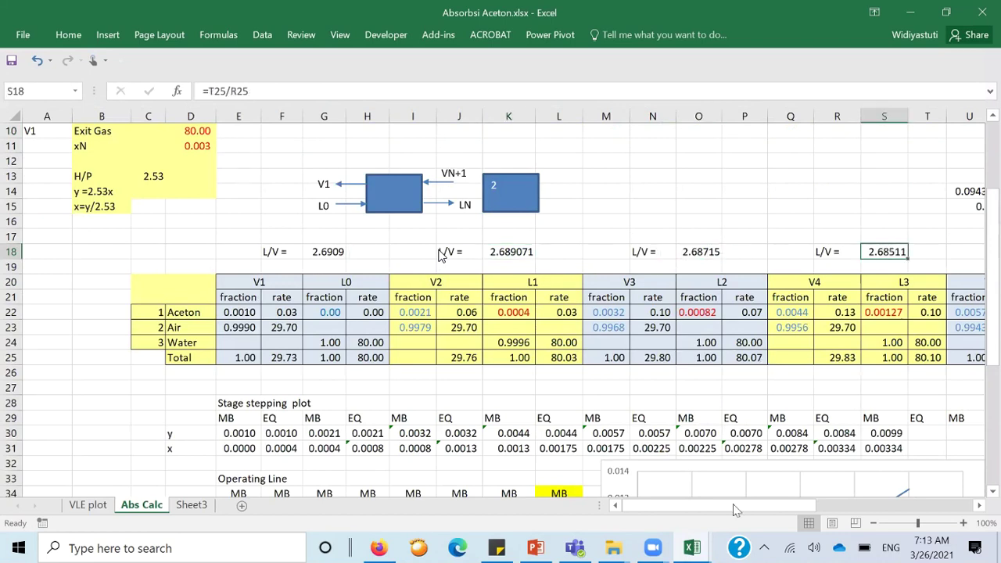
left_click(692, 548)
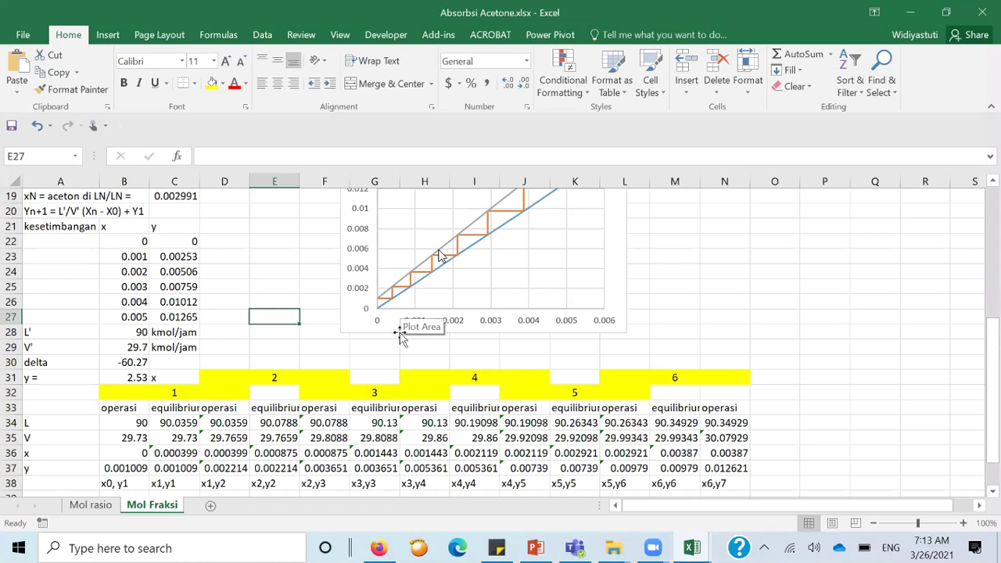
Compare the Mol Fraksi stage-stepping chart with the one on the Mol rasio sheet, checking the equilibrium line's end point.
scroll(399, 305, "up", 1)
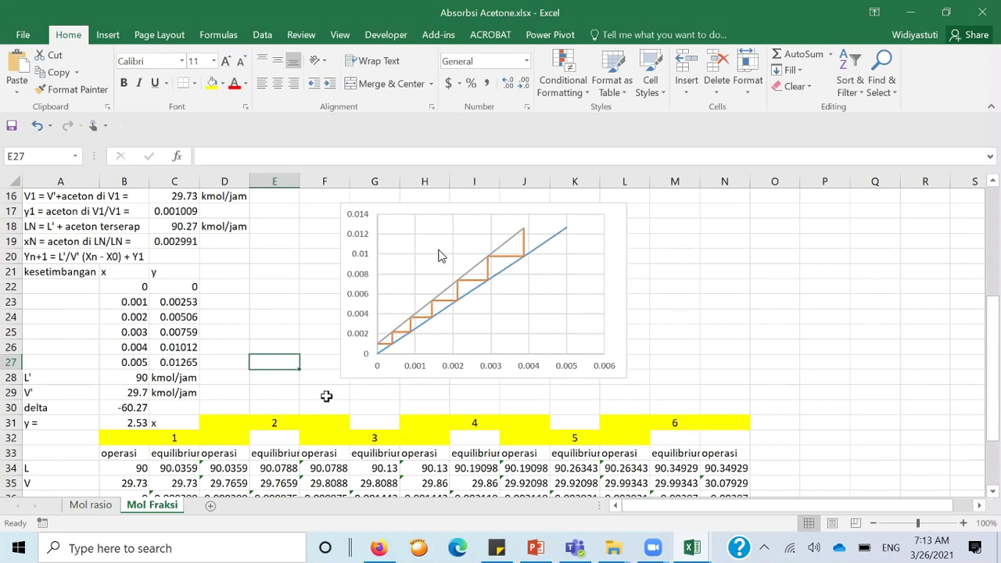
left_click(99, 507)
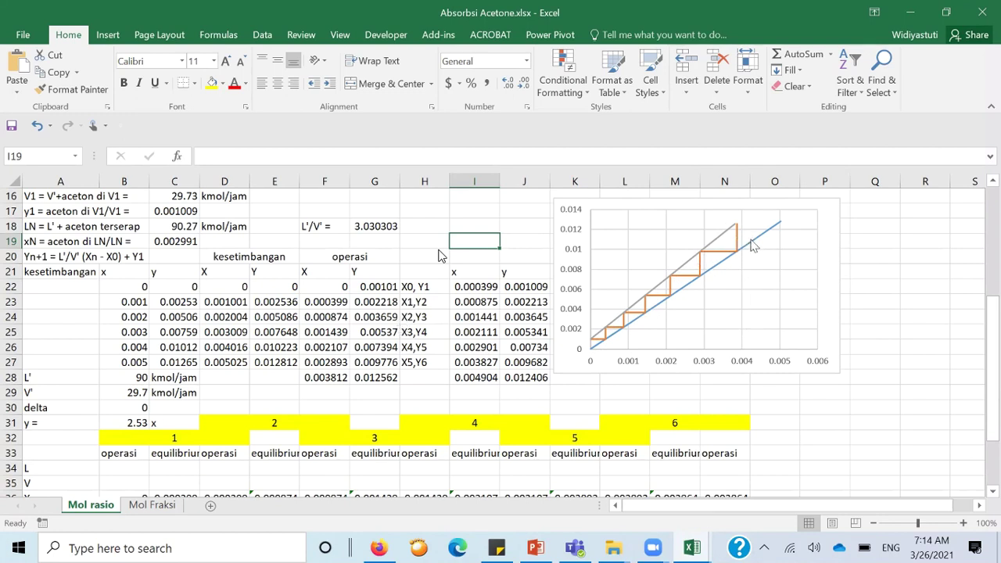
mouse_move(772, 229)
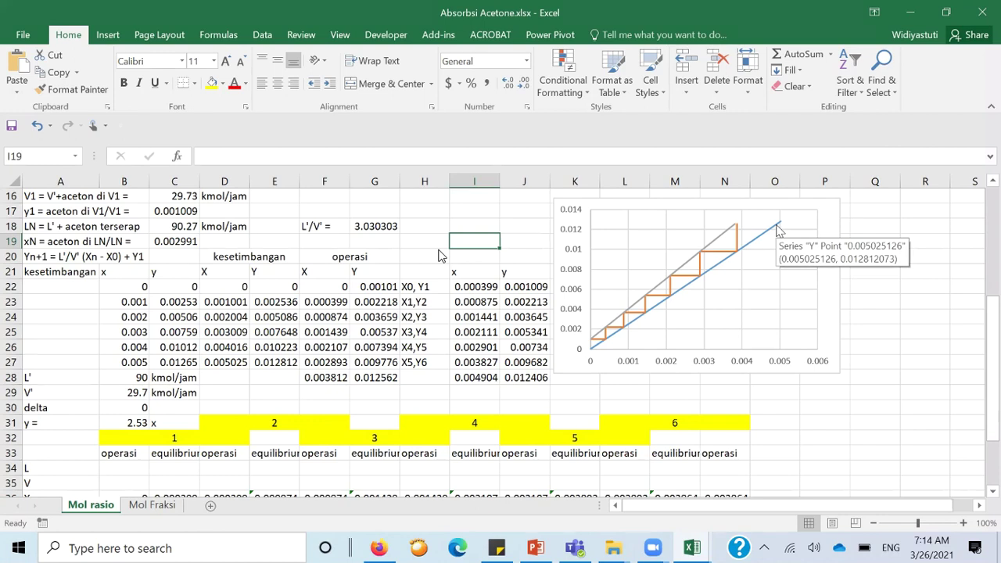
Review the feed data, balance equation and L0 value in B3 on the Mol Fraksi sheet.
left_click(166, 507)
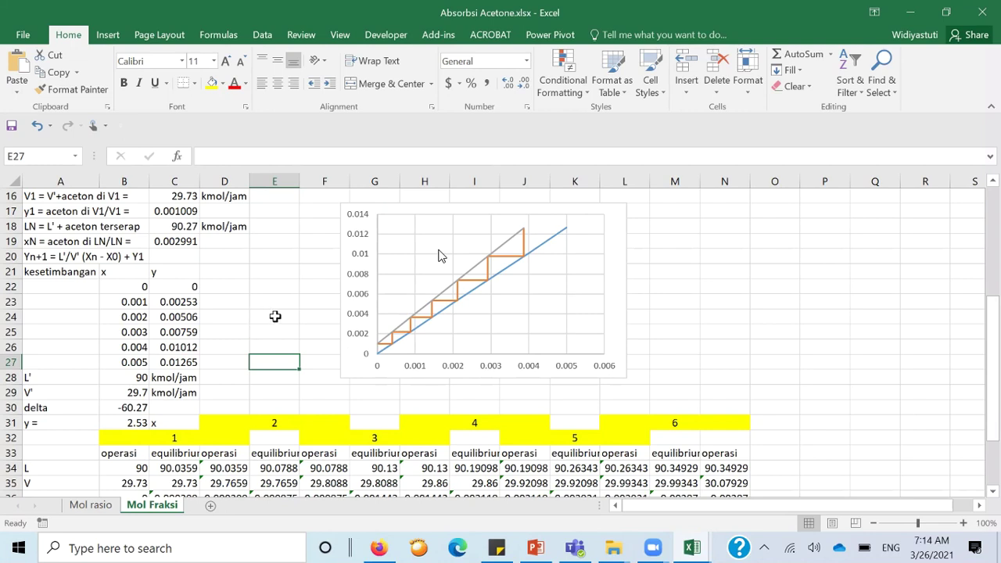
scroll(275, 314, "up", 1)
scroll(275, 314, "up", 3)
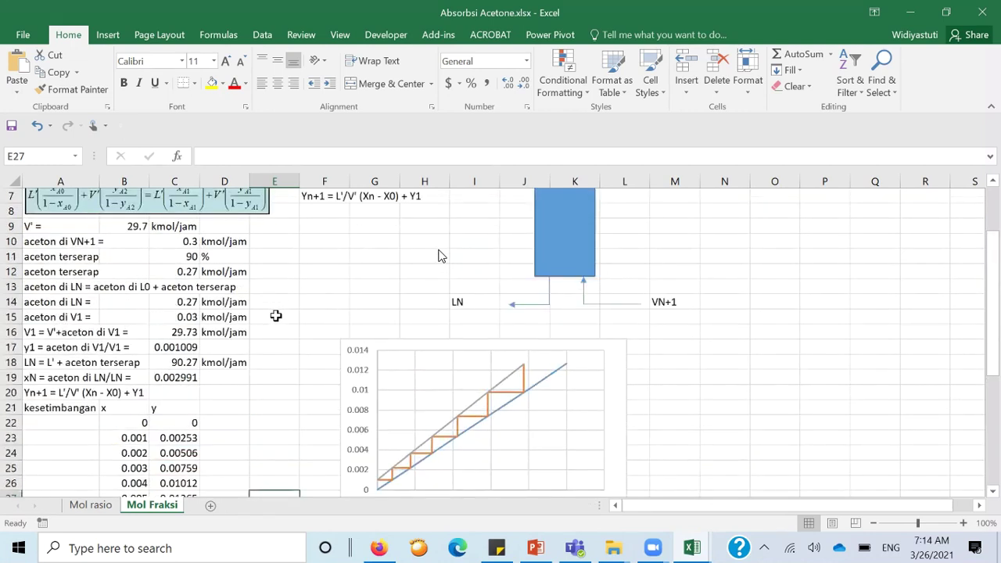
scroll(276, 316, "up", 2)
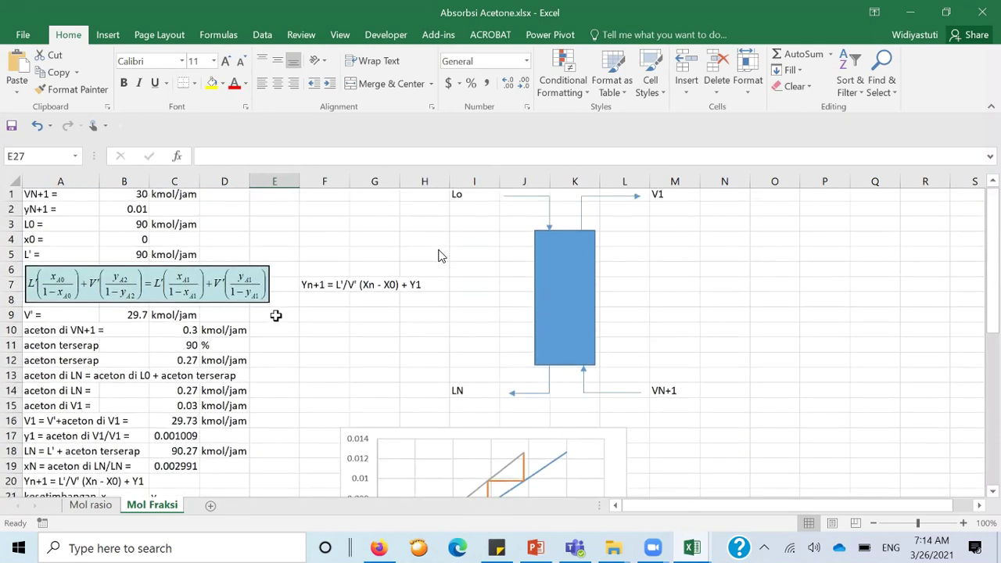
left_click(126, 227)
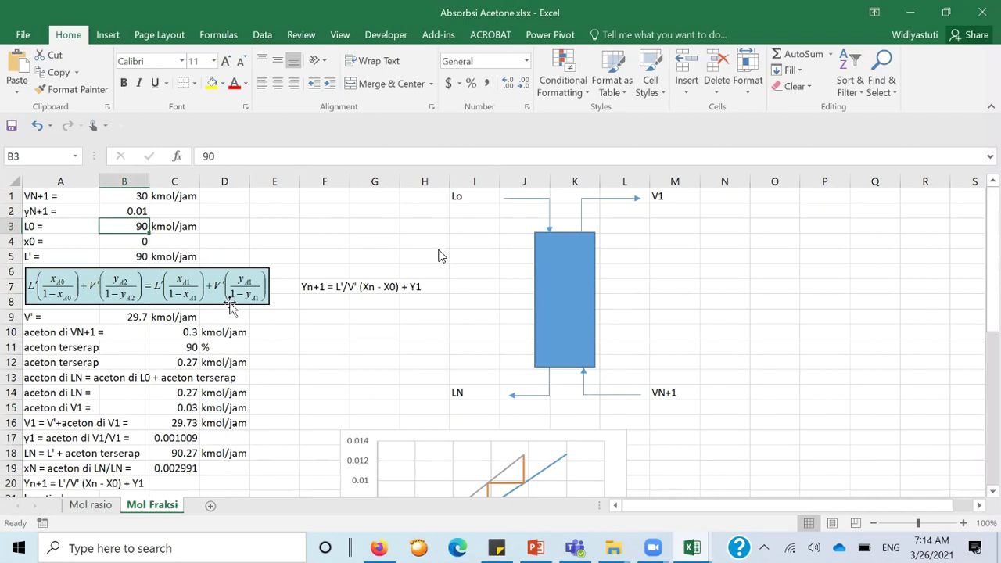
scroll(343, 349, "down", 1)
scroll(343, 349, "up", 1)
Set L0 in B3 of the Mol rasio sheet to 45 kmol/jam and inspect its effect on the stage-stepping chart.
left_click(92, 505)
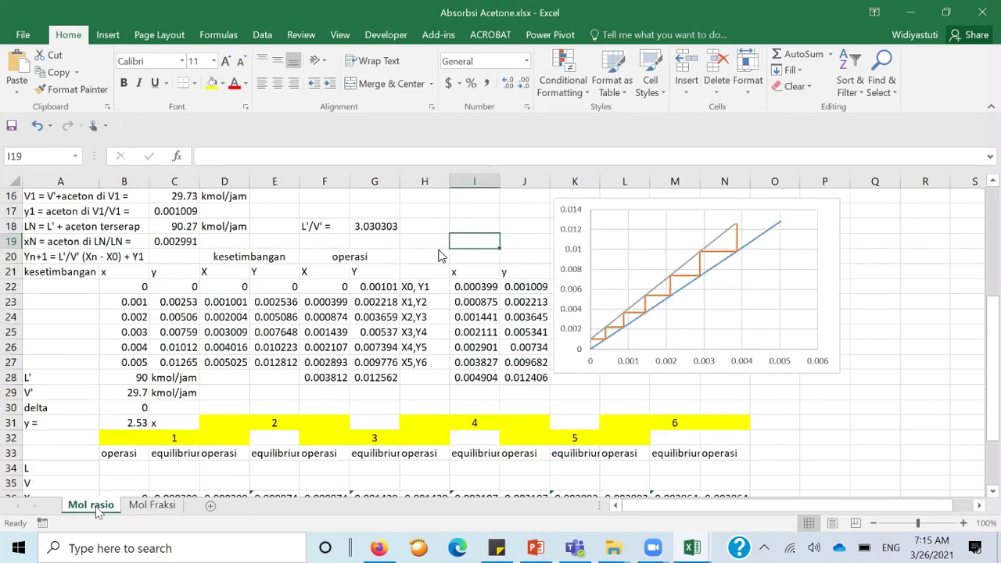
scroll(188, 366, "up", 1)
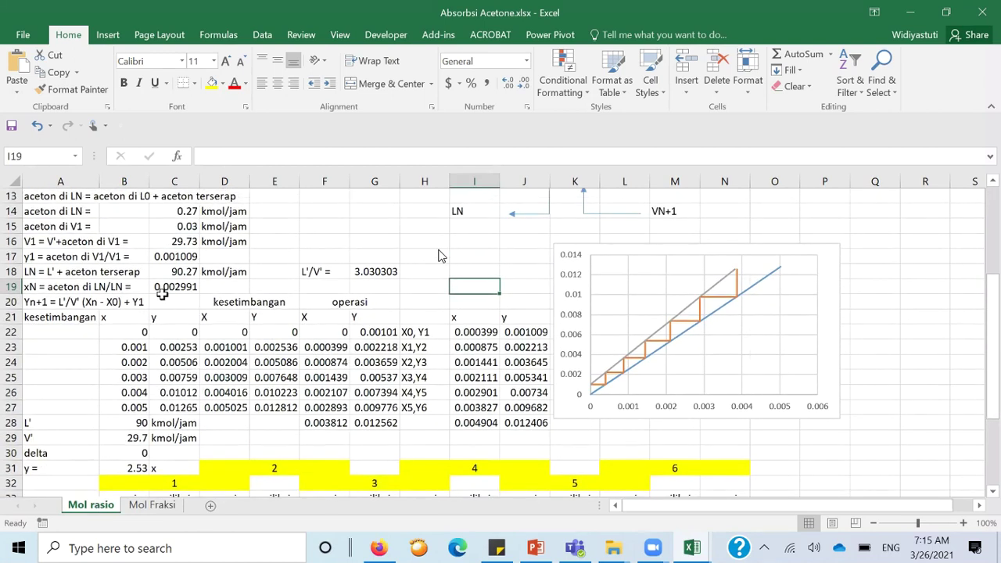
scroll(149, 271, "up", 2)
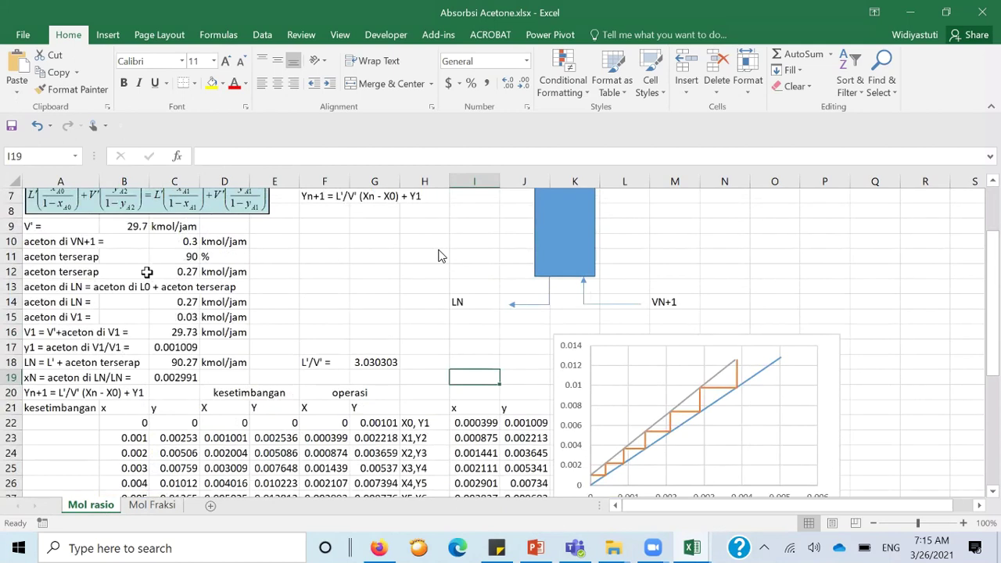
scroll(147, 271, "up", 2)
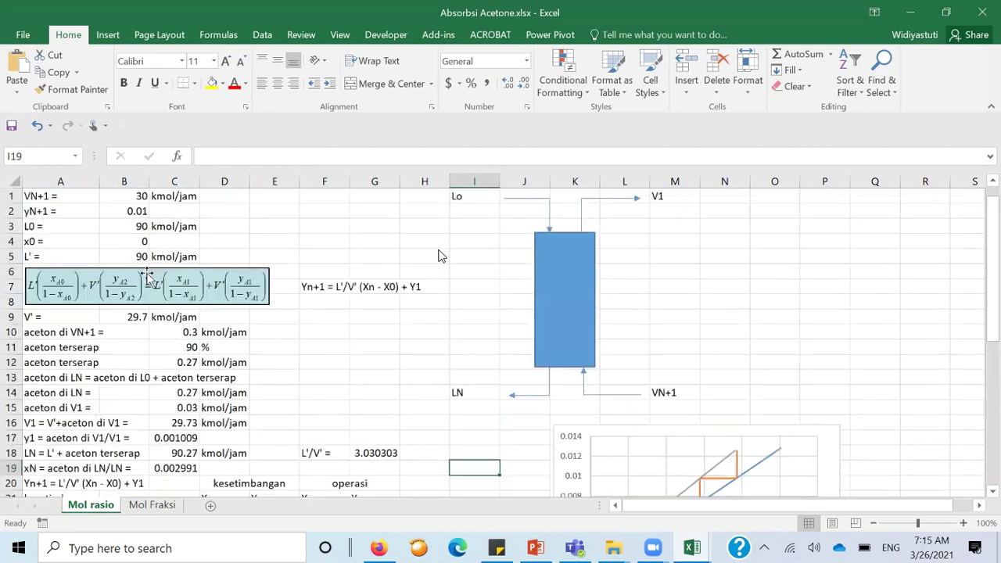
left_click(136, 227)
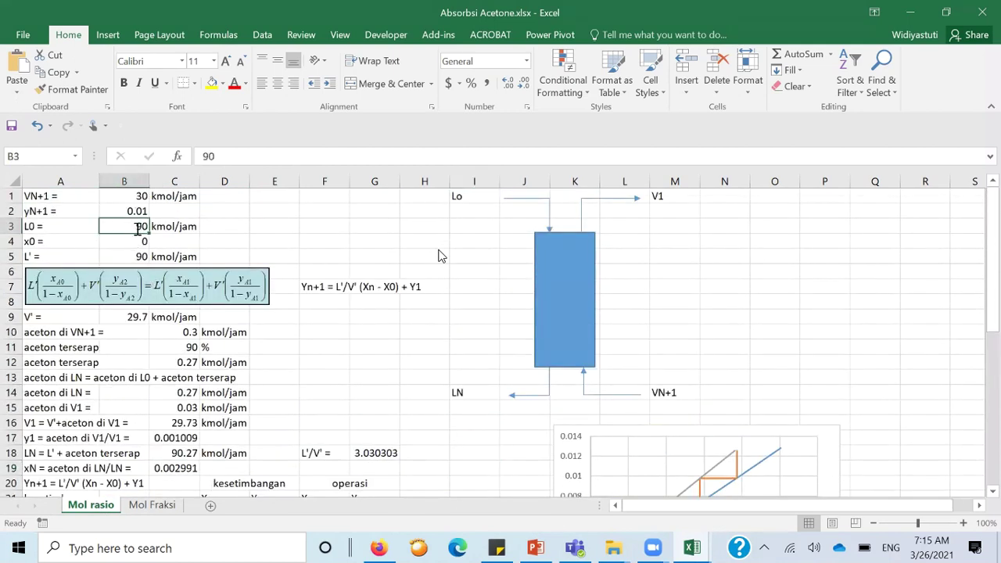
type("45")
key("Return")
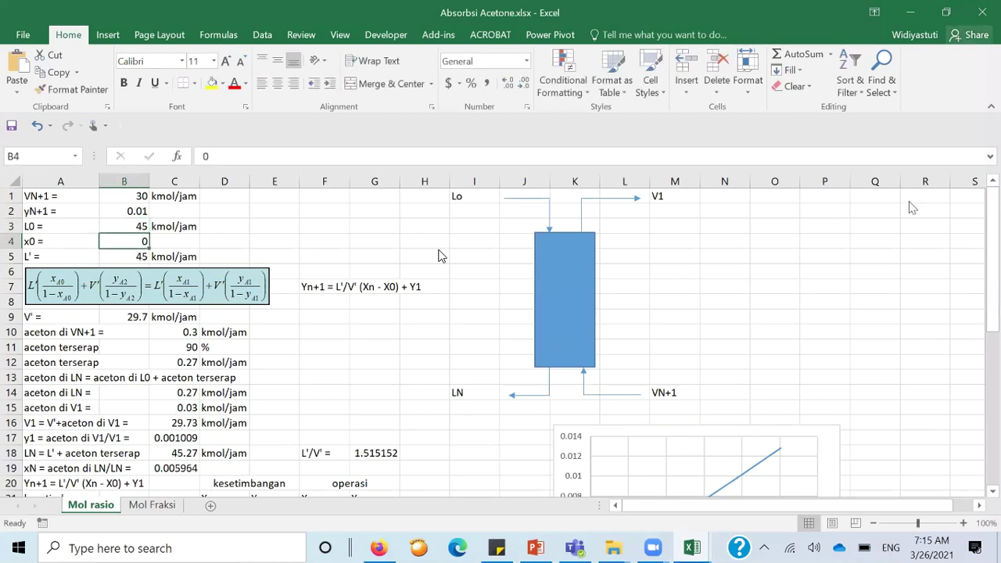
scroll(786, 283, "down", 2)
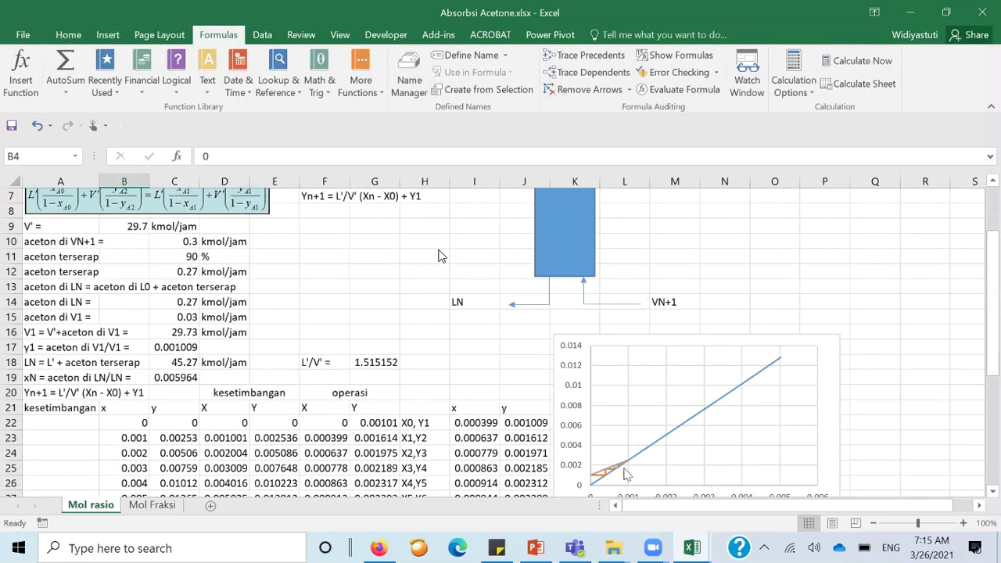
mouse_move(629, 467)
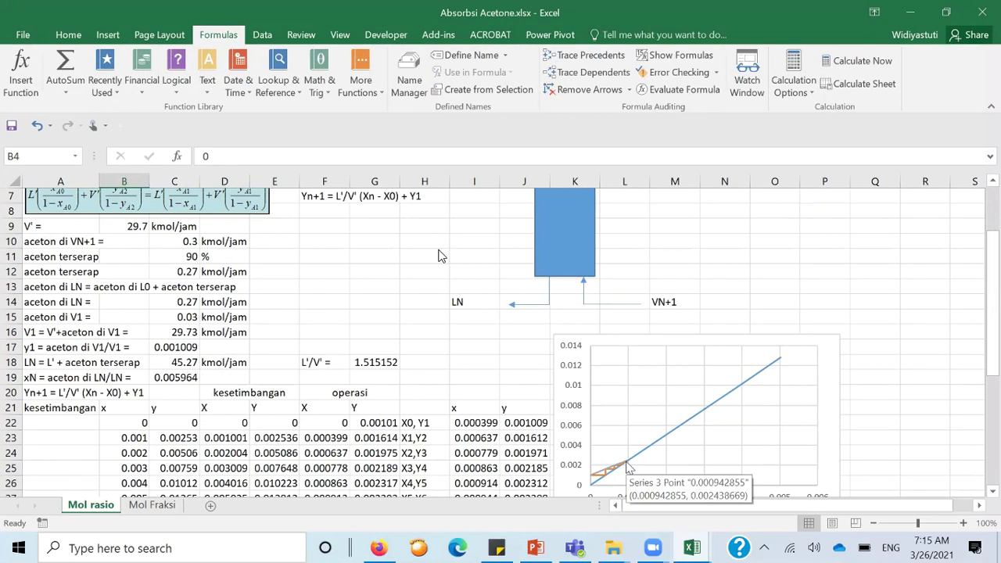
Set L0 in B3 to 80 kmol/jam and check the last point of the operating line in the chart.
scroll(342, 269, "up", 2)
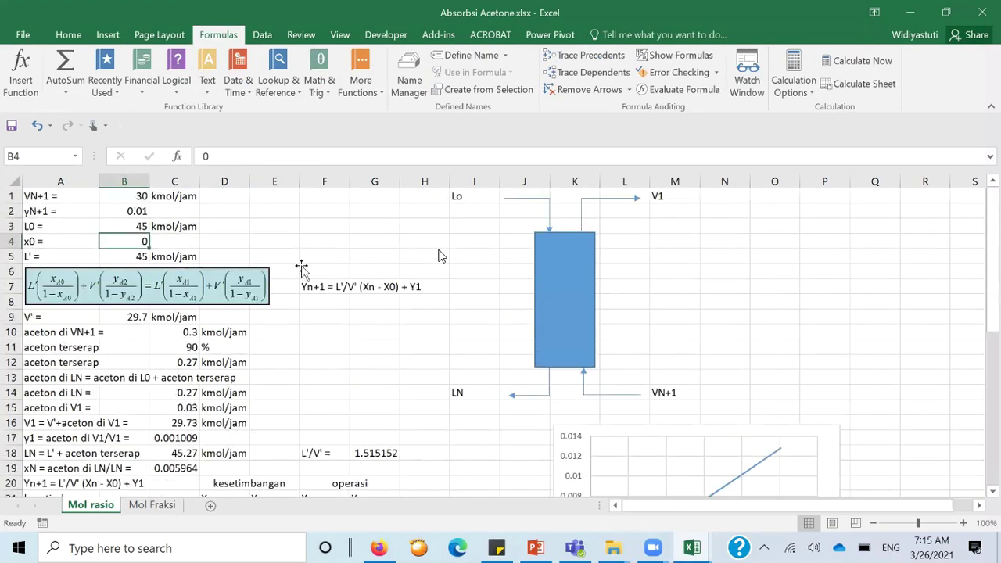
left_click(124, 226)
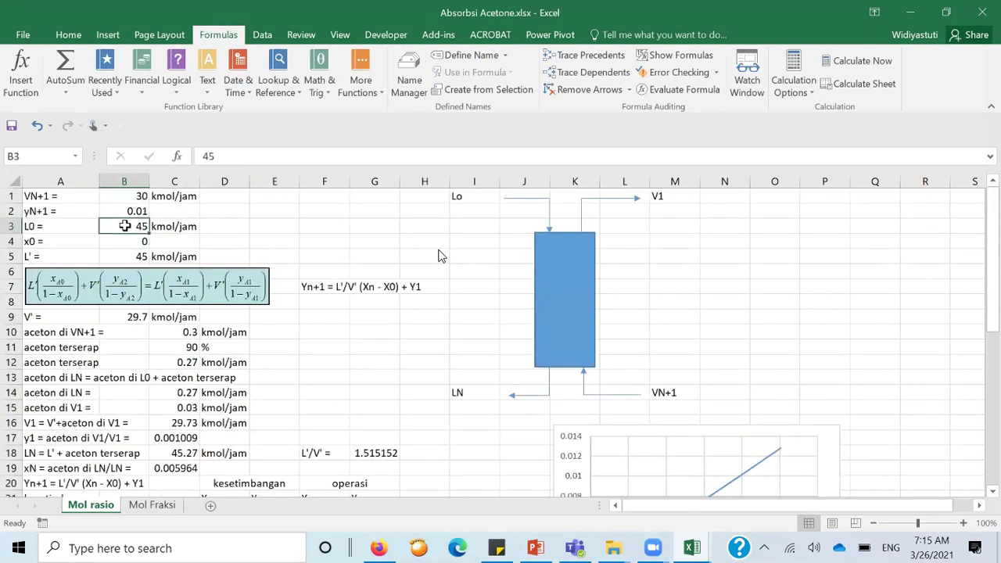
key("XF86AudioRaiseVolume")
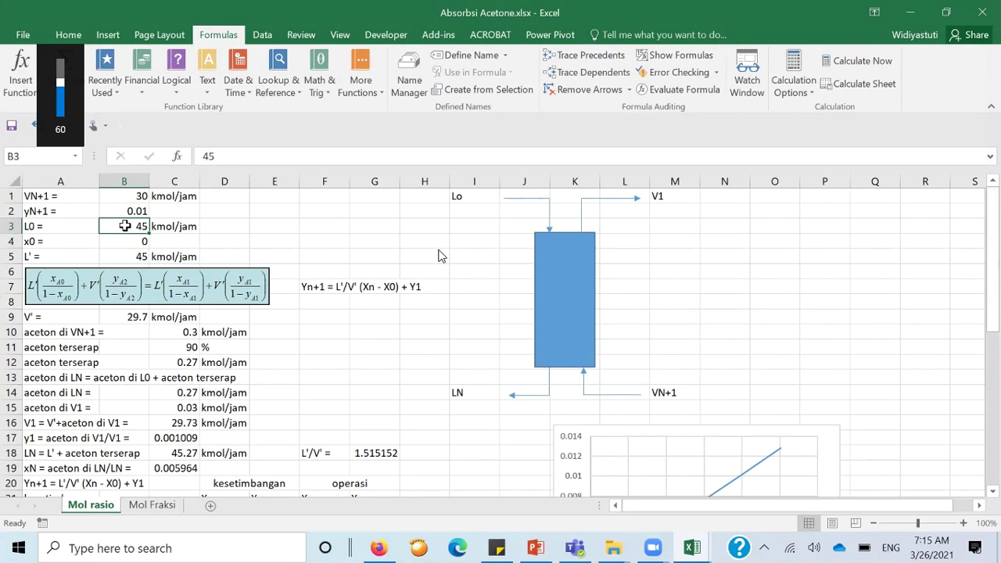
type("8")
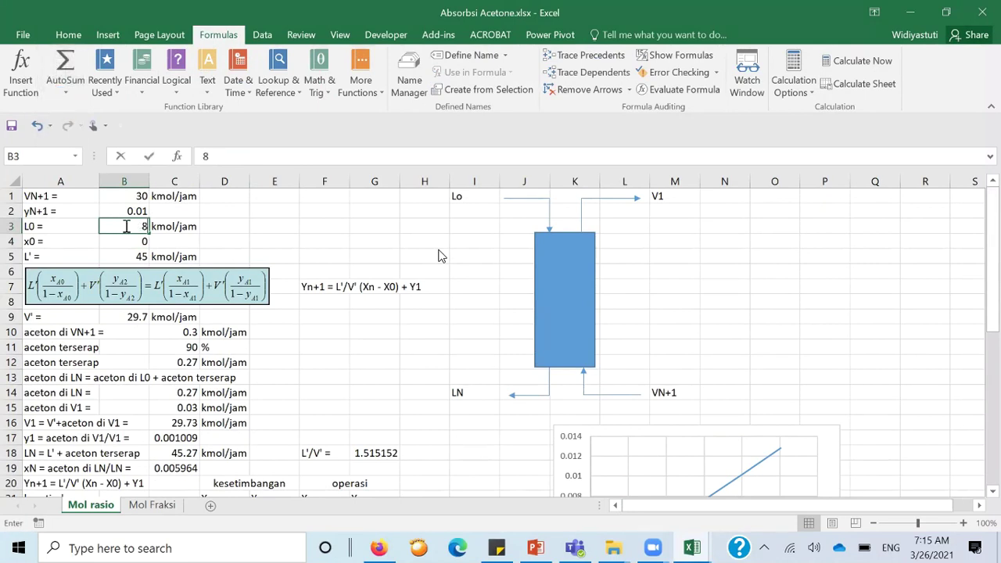
type("0")
key("Return")
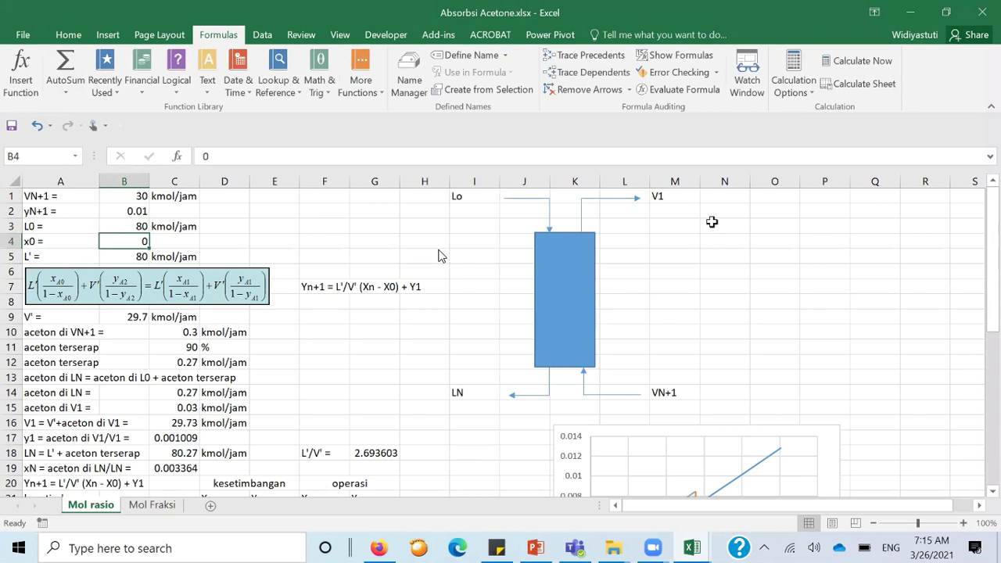
scroll(438, 256, "down", 3)
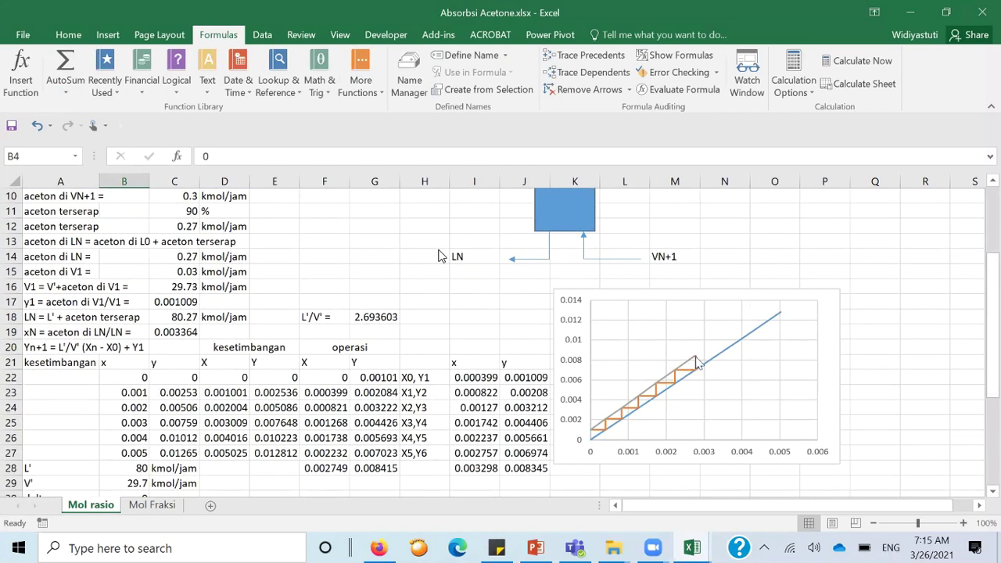
mouse_move(697, 361)
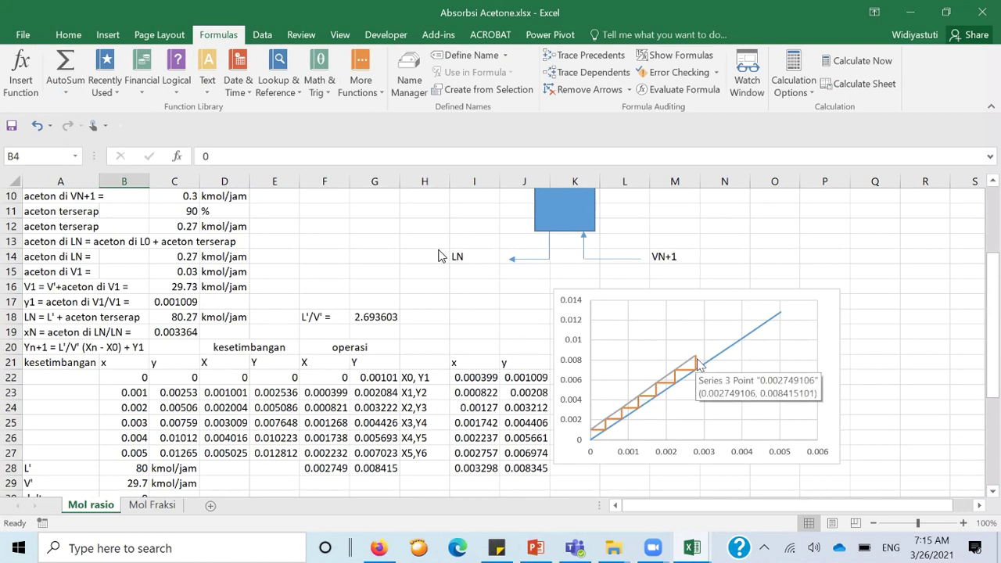
Set L0 in B3 to 90 kmol/jam and review the stage-stepping chart again.
scroll(444, 252, "up", 3)
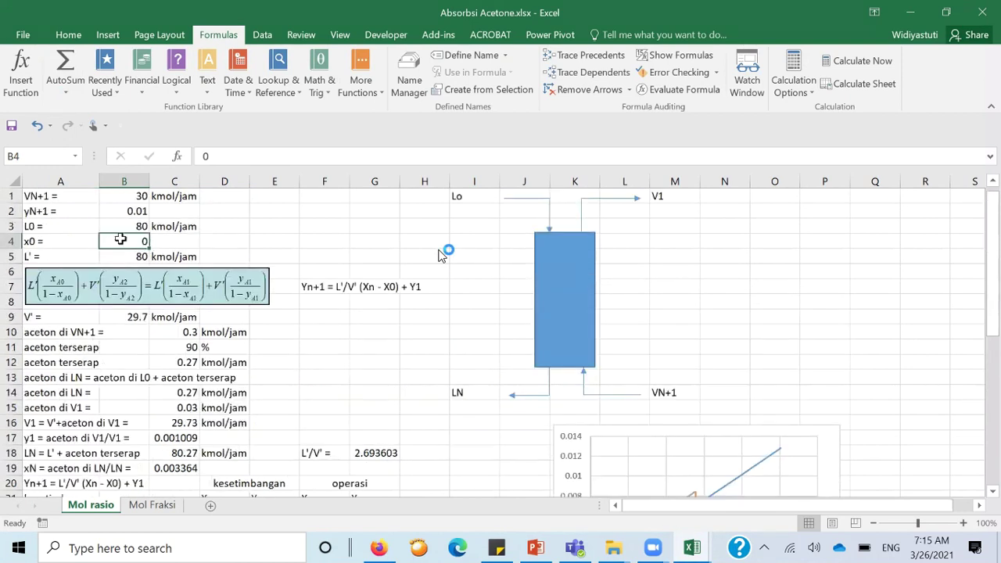
left_click(121, 226)
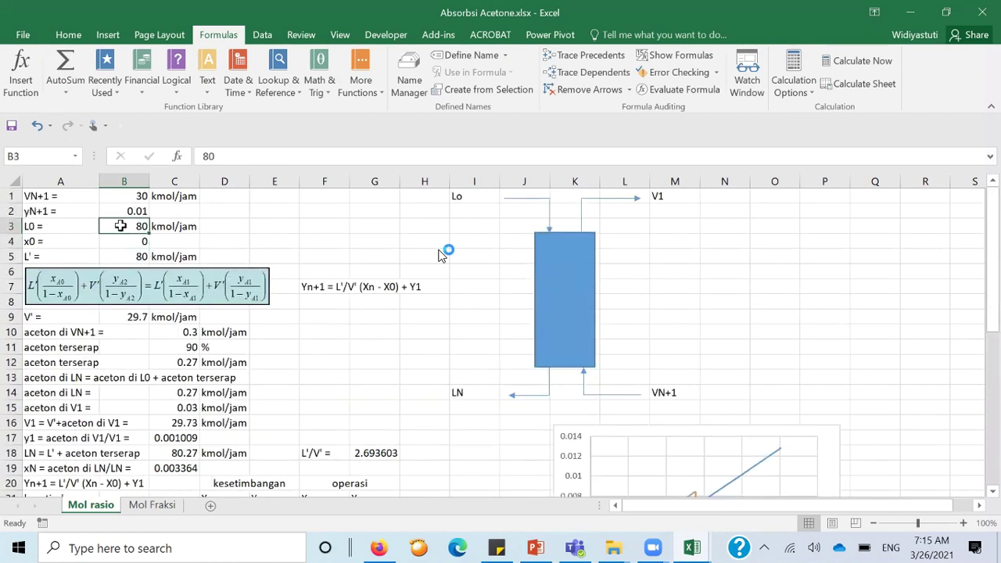
type("90")
key("Return")
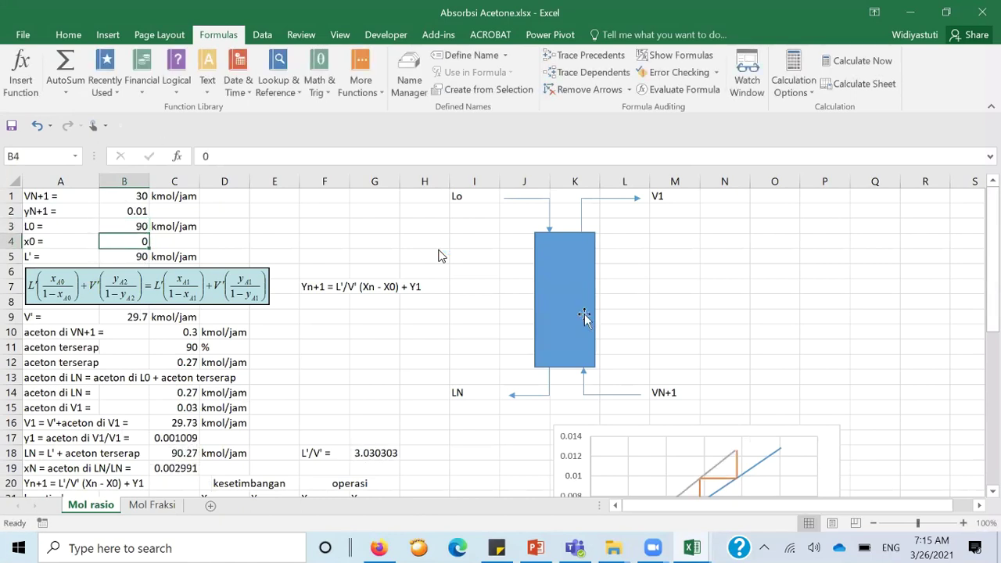
scroll(598, 309, "down", 1)
scroll(602, 305, "down", 3)
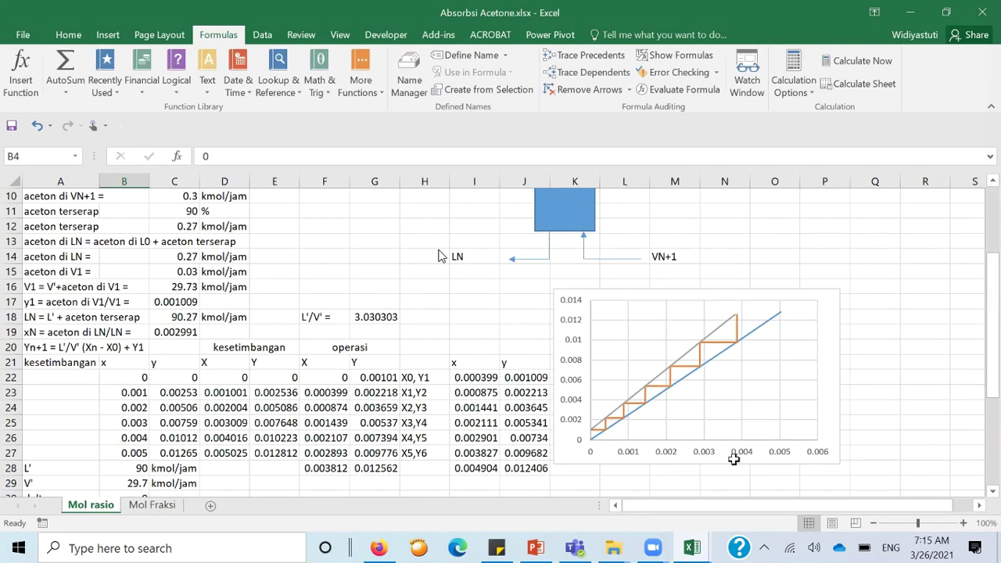
left_click(428, 229)
left_click(69, 34)
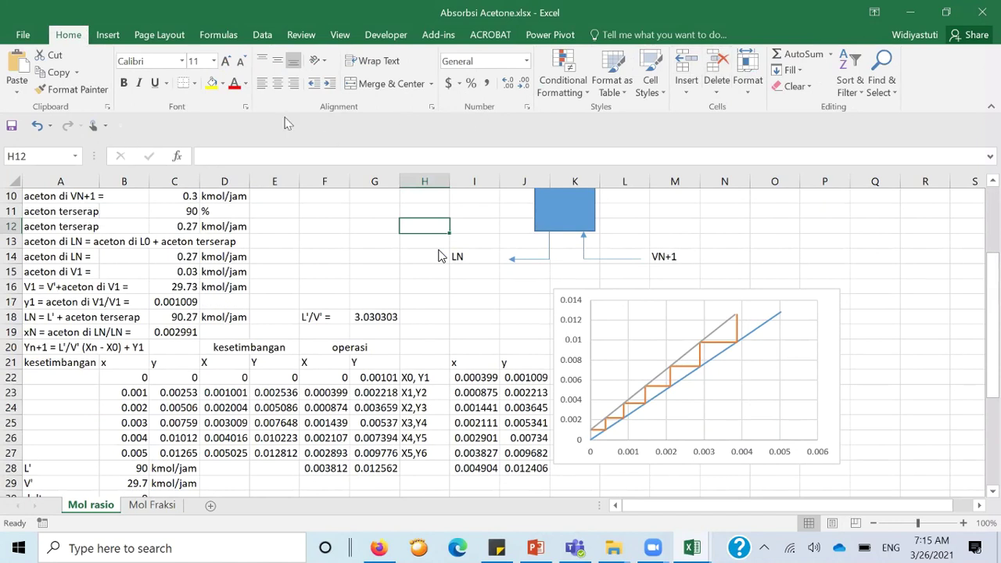
left_click(108, 34)
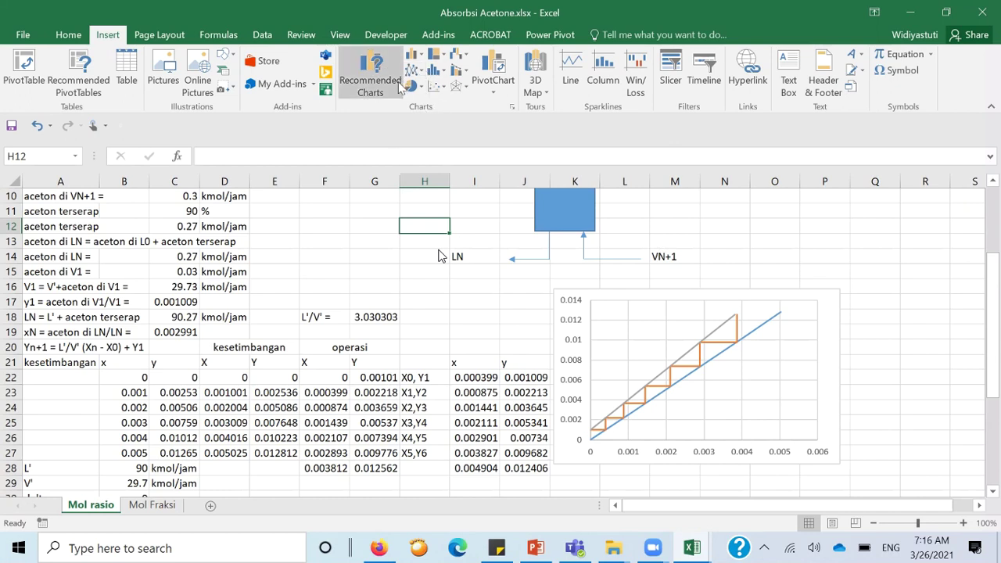
left_click(68, 36)
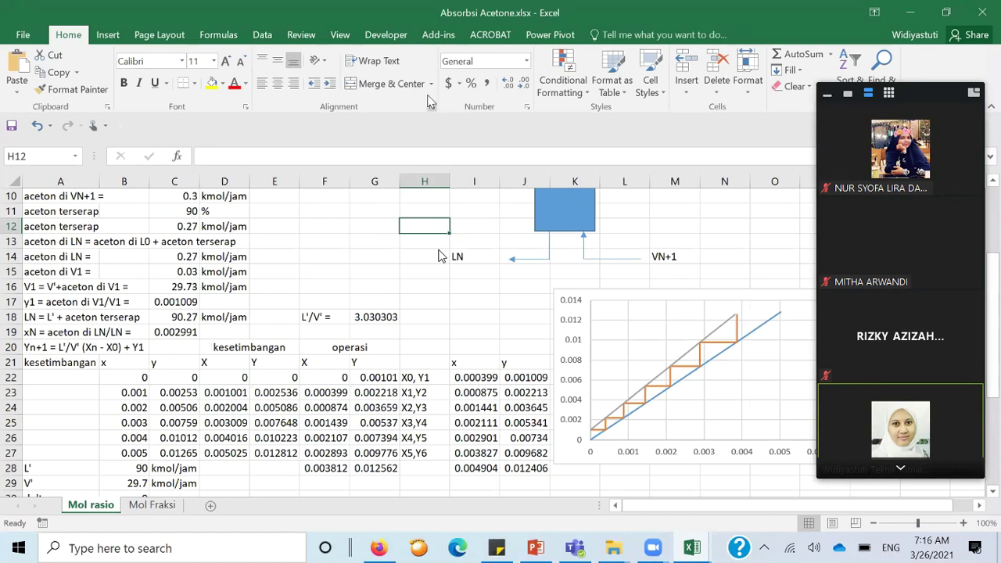
left_click(108, 35)
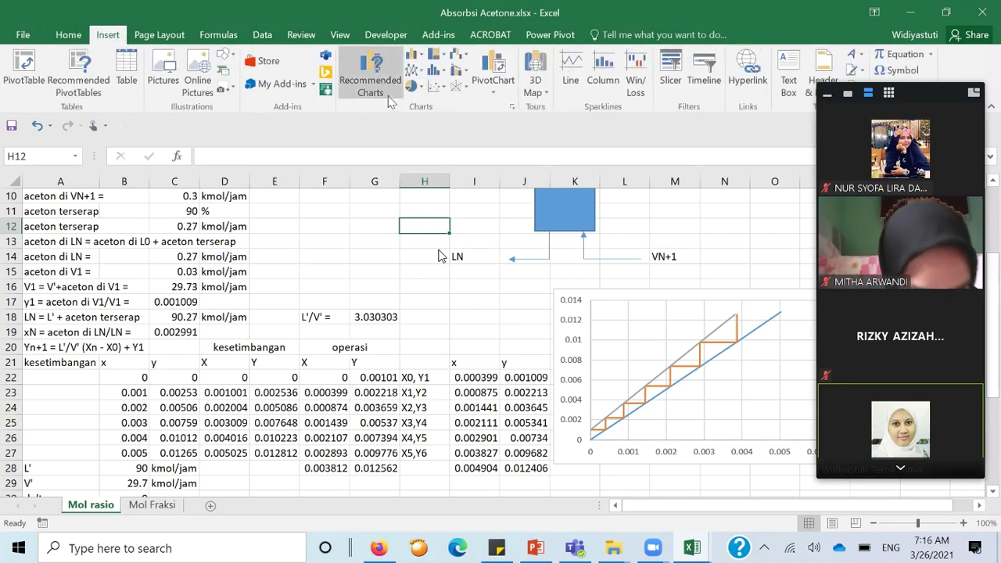
left_click(580, 90)
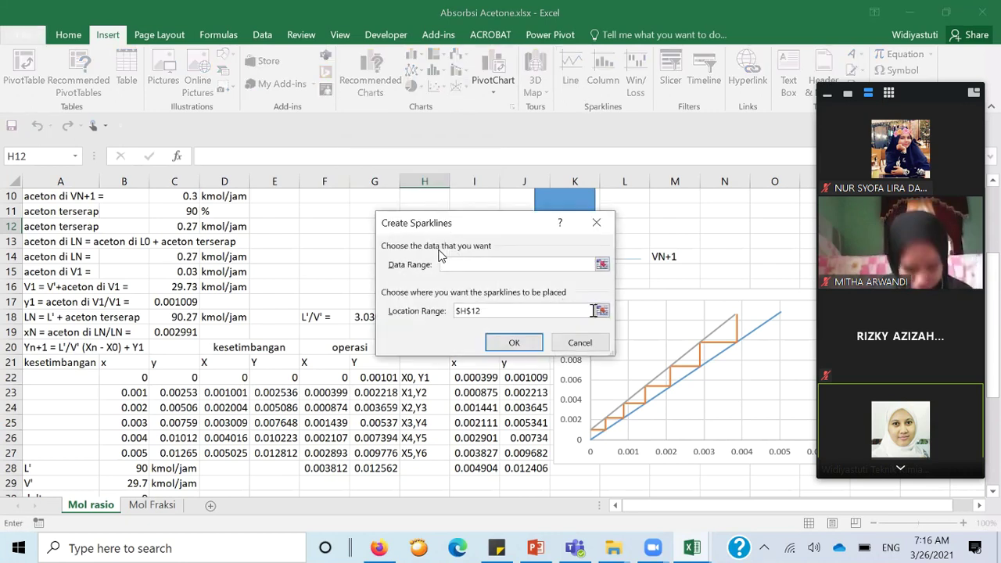
left_click(579, 342)
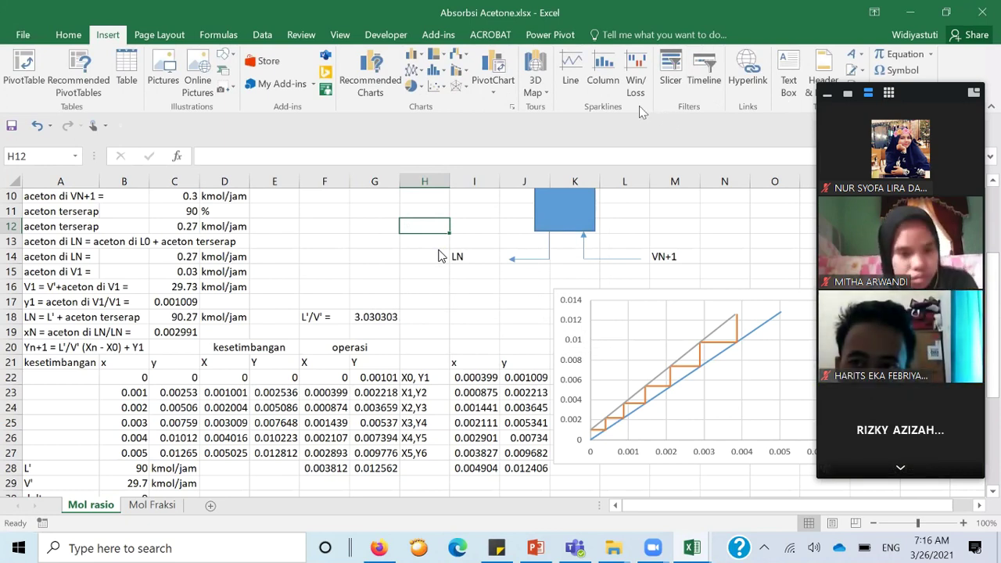
Draw a straight line over the chart from the start of the operating line to the upper end of the equilibrium line.
left_click(234, 58)
left_click(243, 92)
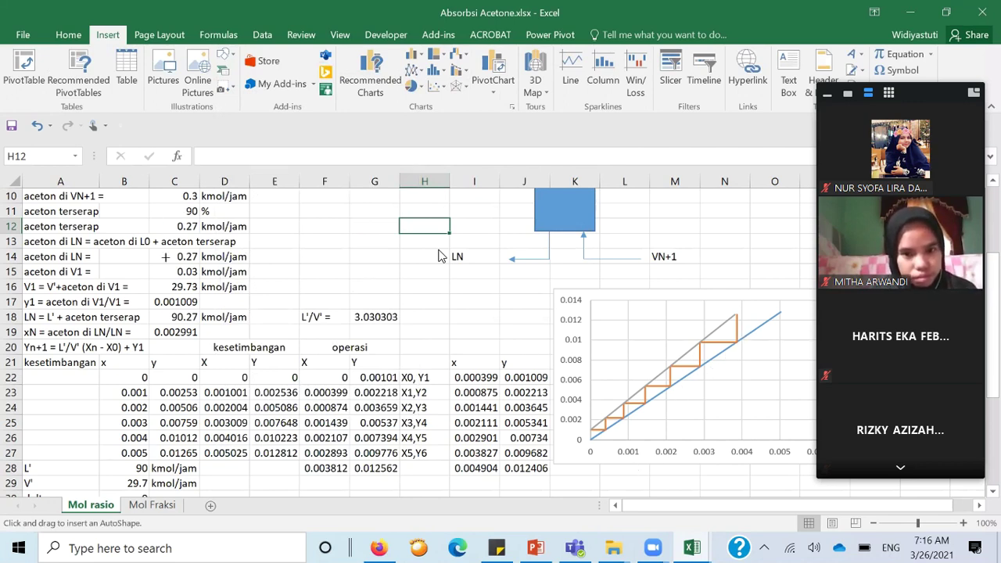
scroll(165, 257, "up", 3)
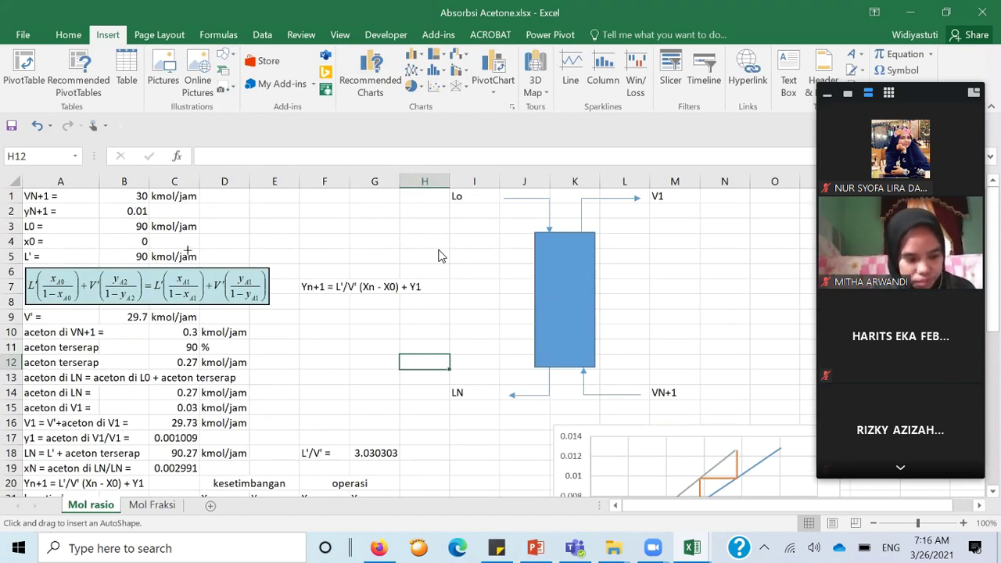
scroll(440, 256, "down", 2)
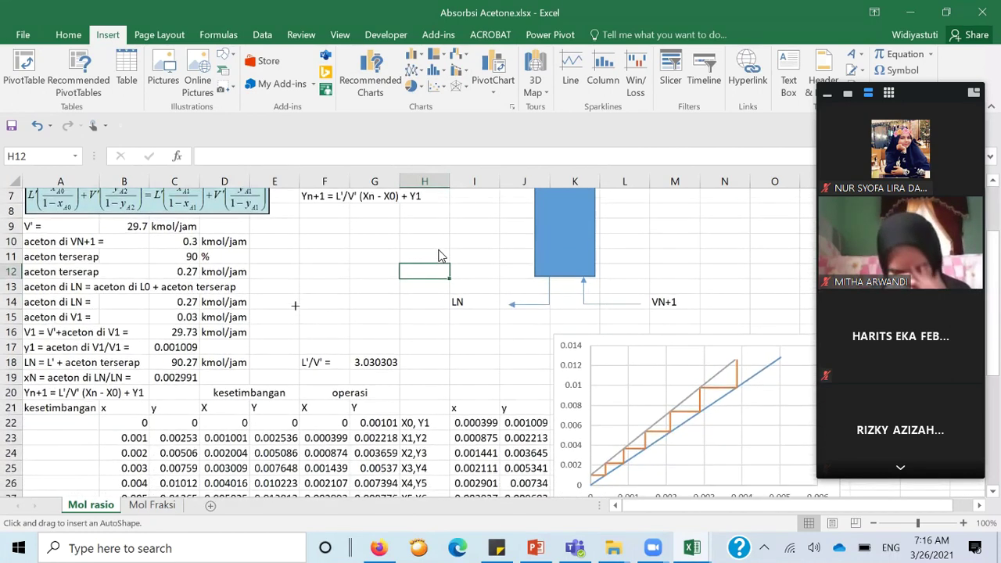
mouse_move(592, 473)
left_click_drag(591, 473, 780, 357)
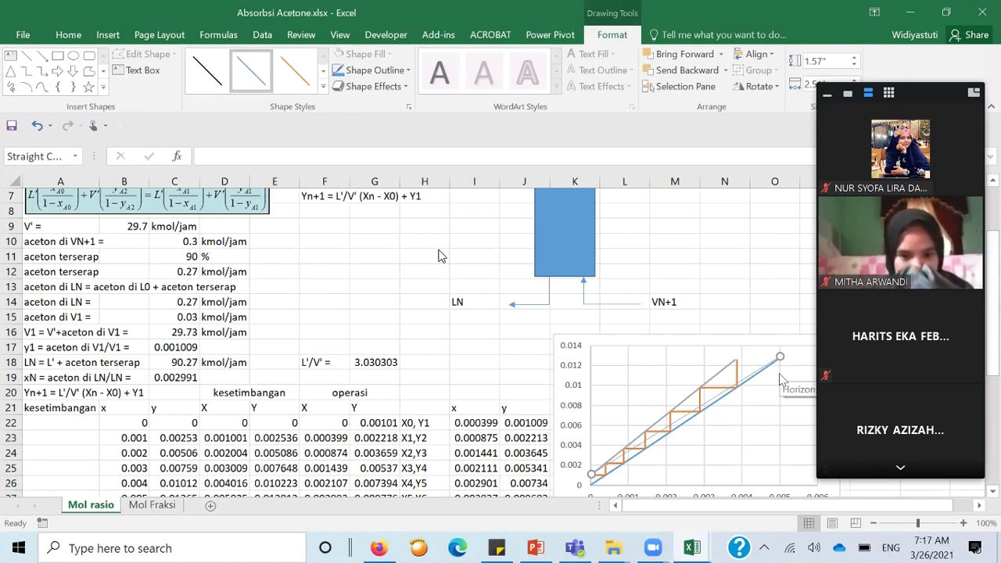
scroll(790, 412, "down", 1)
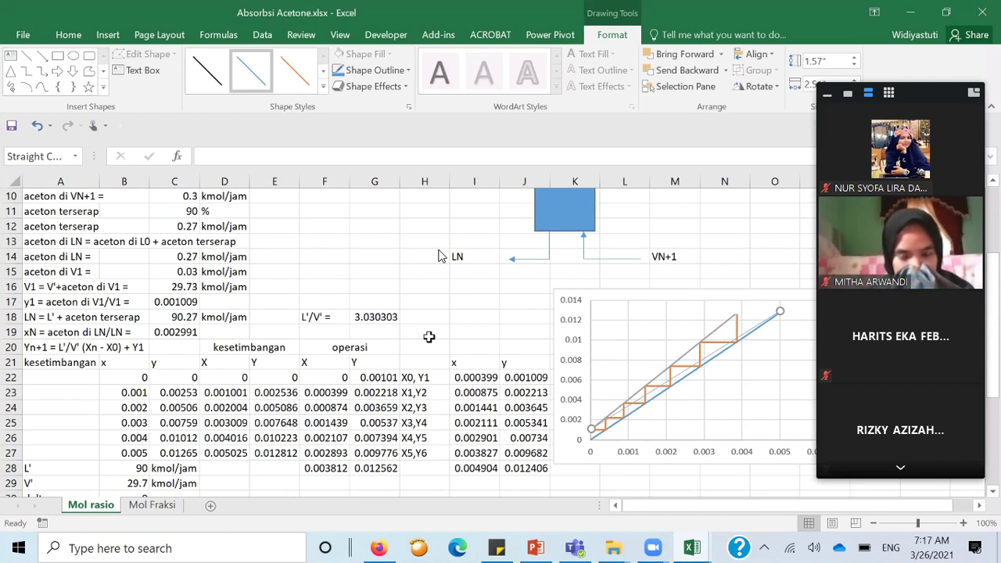
scroll(438, 256, "up", 1)
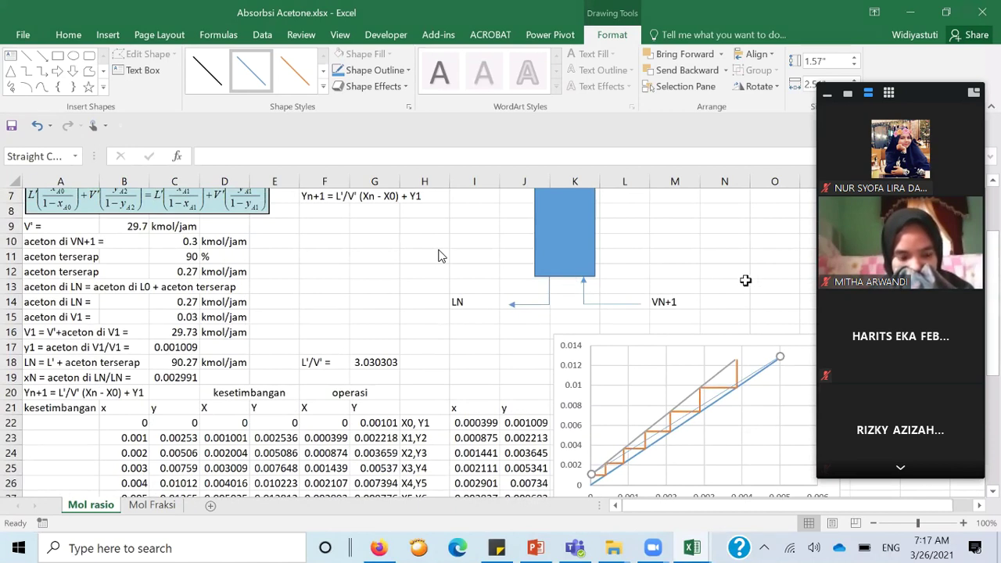
left_click(744, 244)
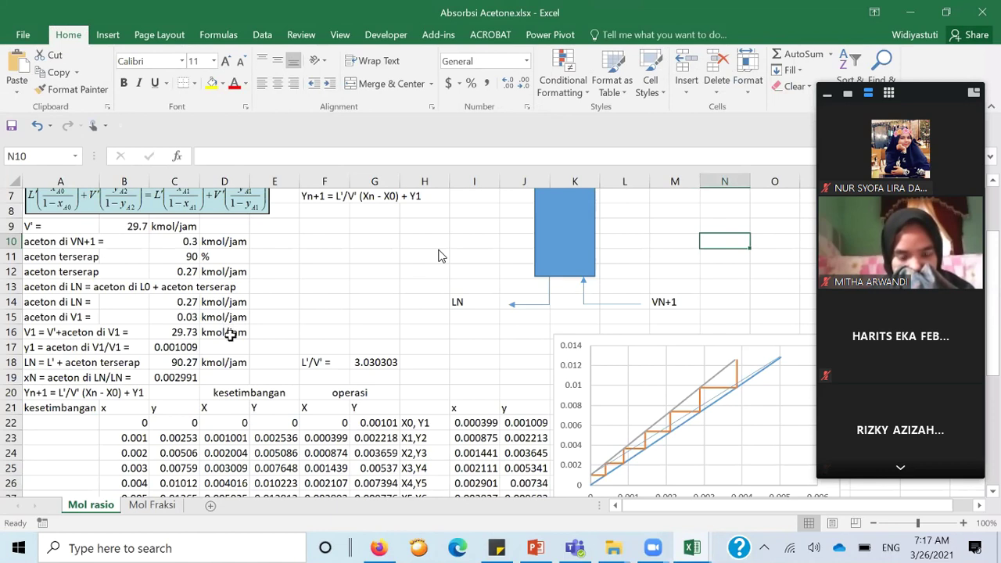
Examine the feed data, acetone balance, operating-line equation in A20 and the equilibrium and operating tables on the Mol rasio sheet.
scroll(233, 337, "down", 3)
scroll(238, 341, "up", 3)
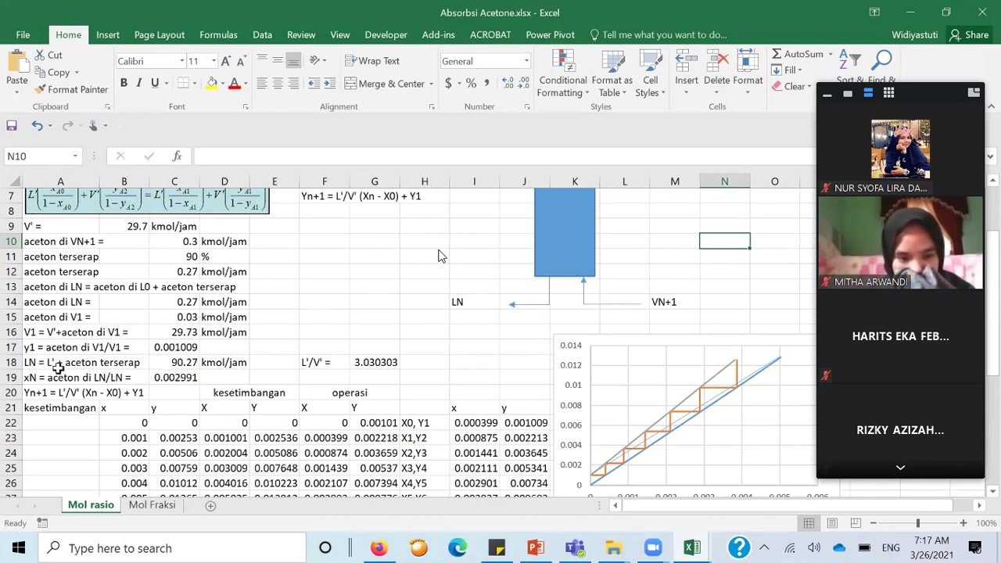
scroll(61, 363, "down", 1)
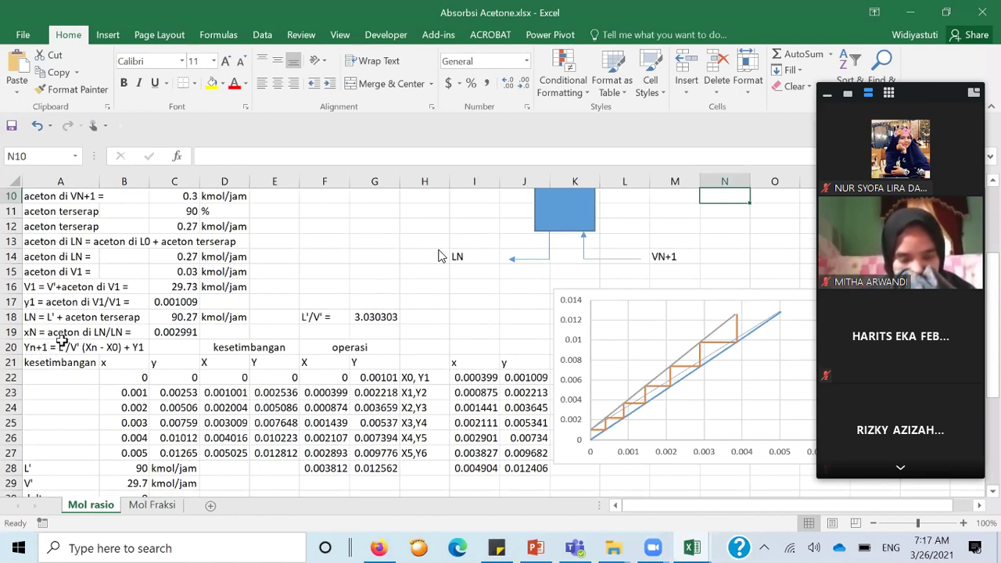
scroll(61, 341, "up", 2)
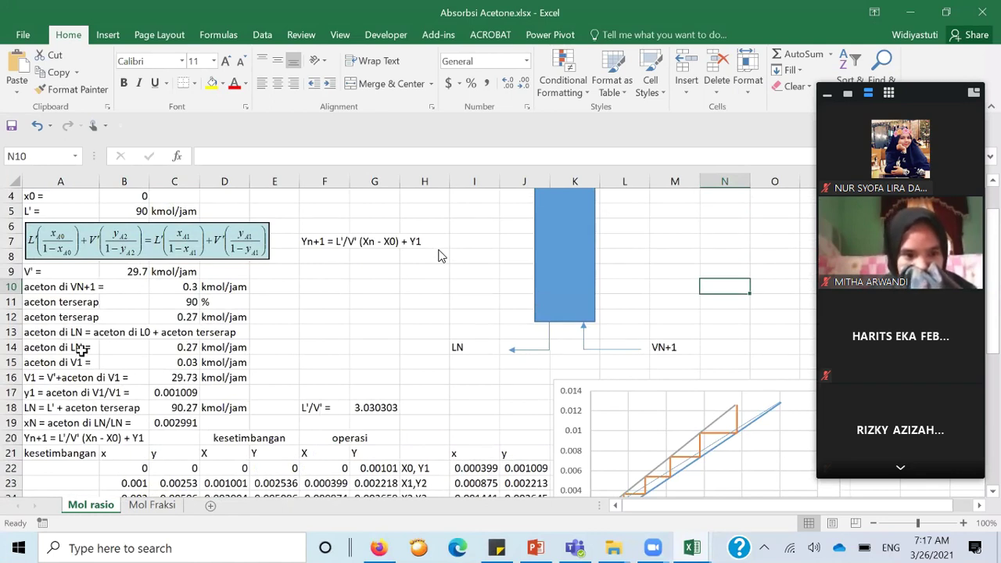
scroll(82, 352, "up", 1)
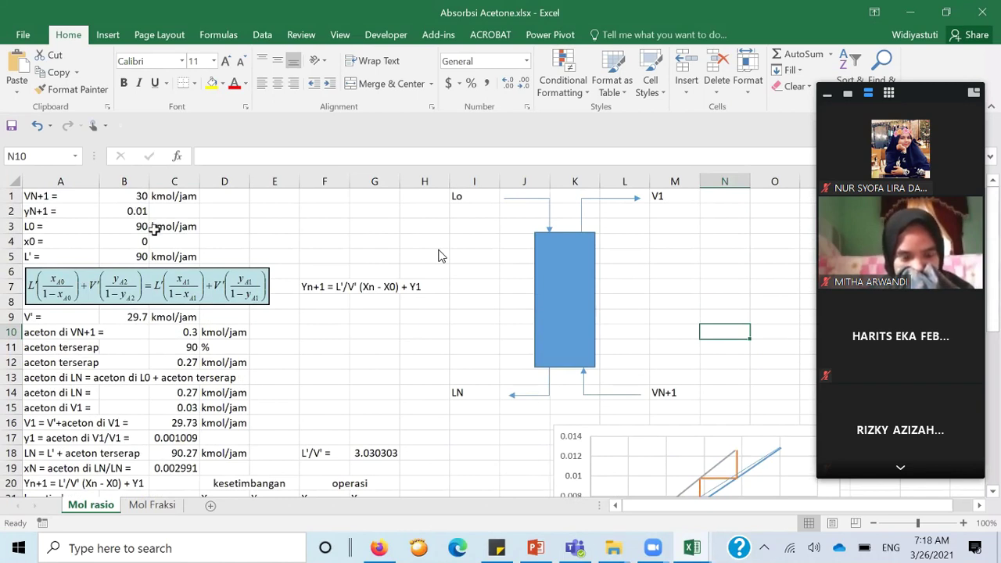
scroll(201, 321, "down", 1)
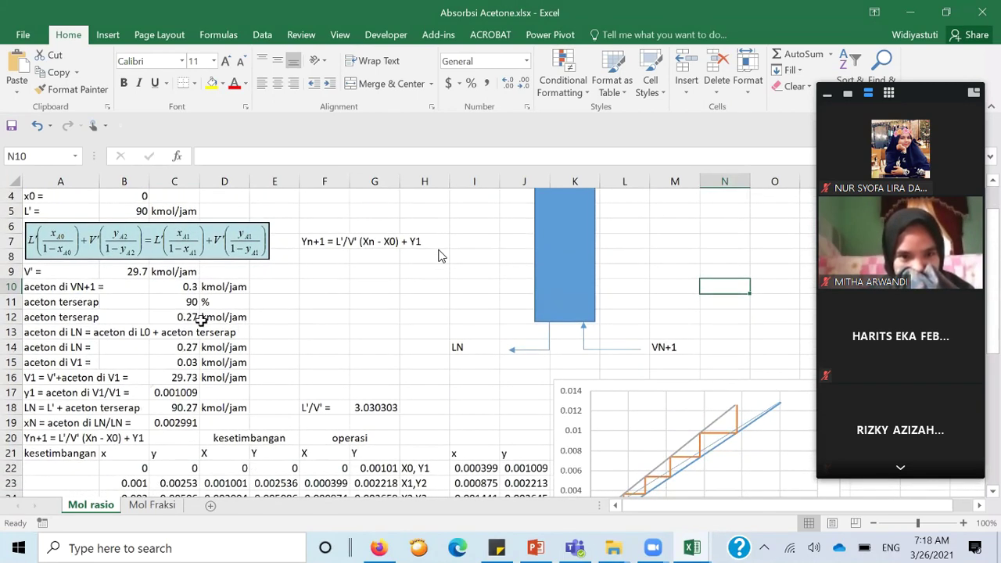
left_click(32, 437)
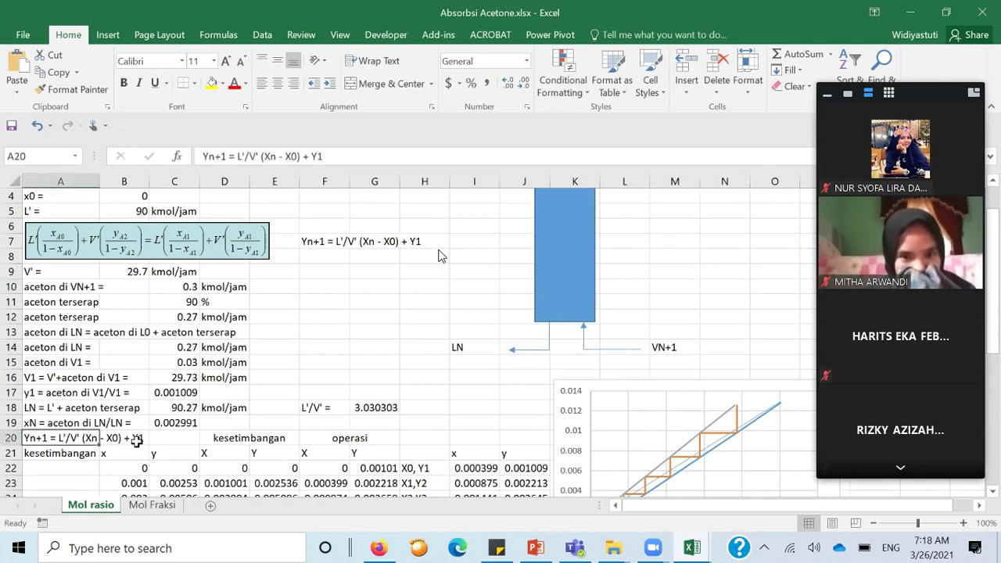
scroll(136, 441, "down", 1)
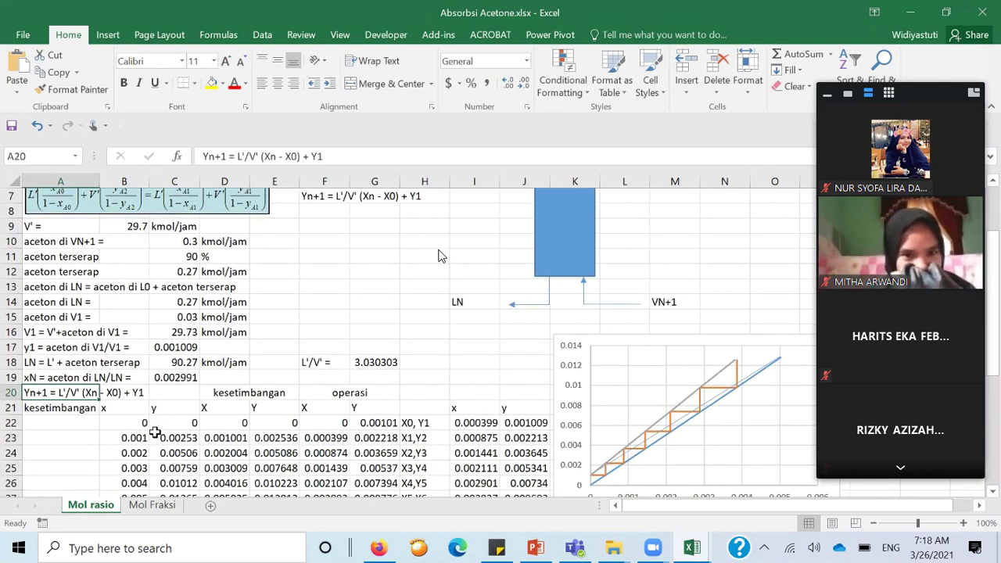
scroll(153, 420, "up", 2)
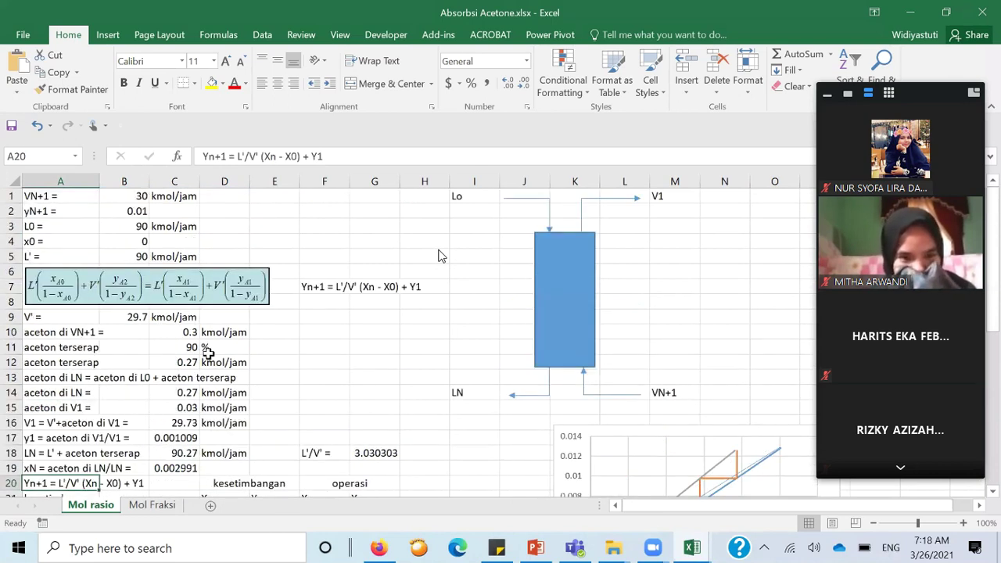
key("Up")
key("Up")
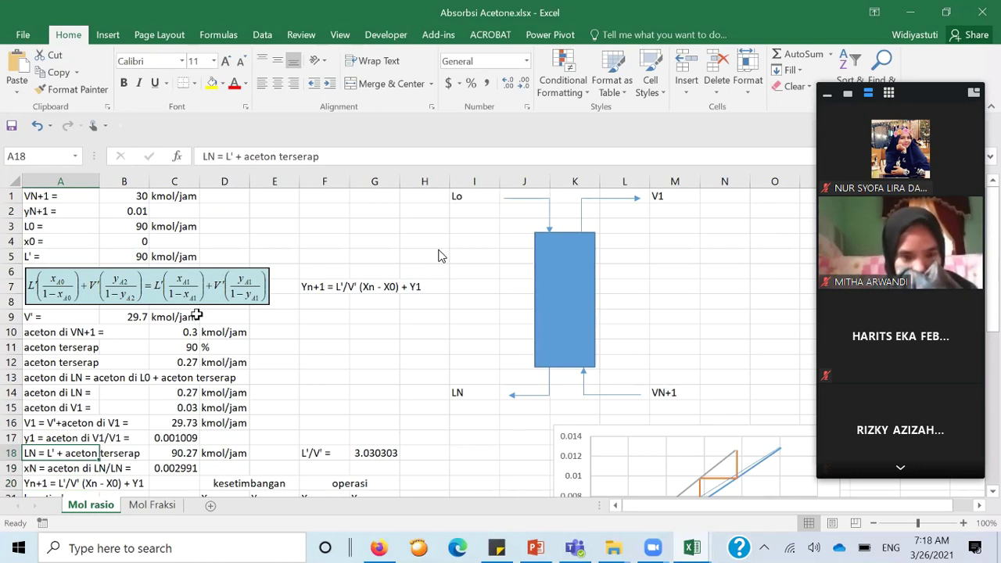
key("Up")
key("Up")
key("Up")
key("Up")
key("Up")
key("Up")
key("Up")
key("Up")
key("Up")
key("Up")
key("Up")
key("Up")
key("Up")
key("Up")
key("Up")
key("Up")
key("Up")
key("Down")
key("Down")
key("Down")
key("Down")
key("Down")
key("Down")
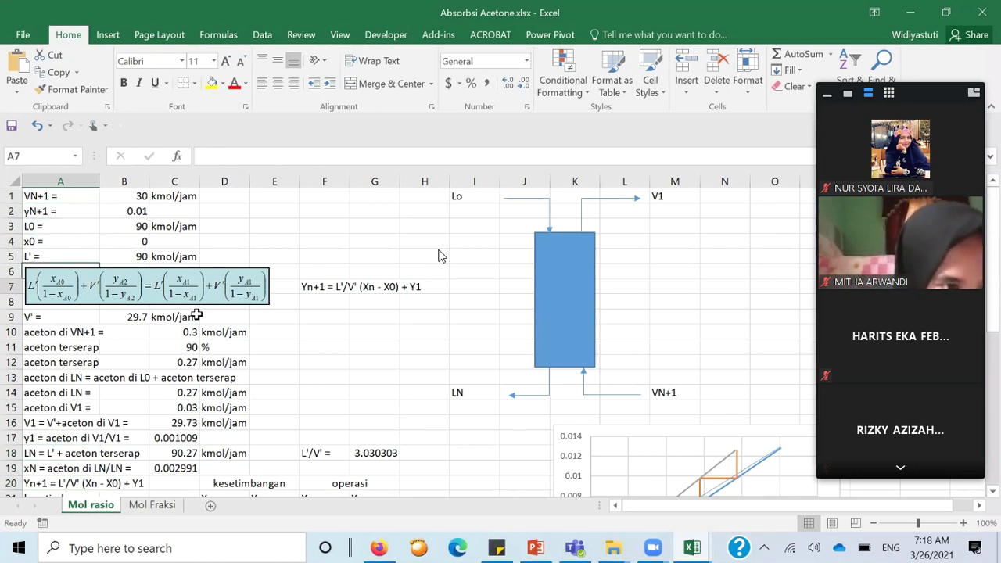
key("Down")
key("Down")
key("Down")
key("Down")
key("Down")
key("Down")
key("Down")
key("Down")
key("Down")
key("Down")
key("Down")
key("Down")
key("Down")
key("Down")
key("Down")
key("Down")
key("Down")
key("Down")
key("Down")
key("Down")
key("Up")
key("Up")
key("Up")
key("Up")
key("Up")
key("Up")
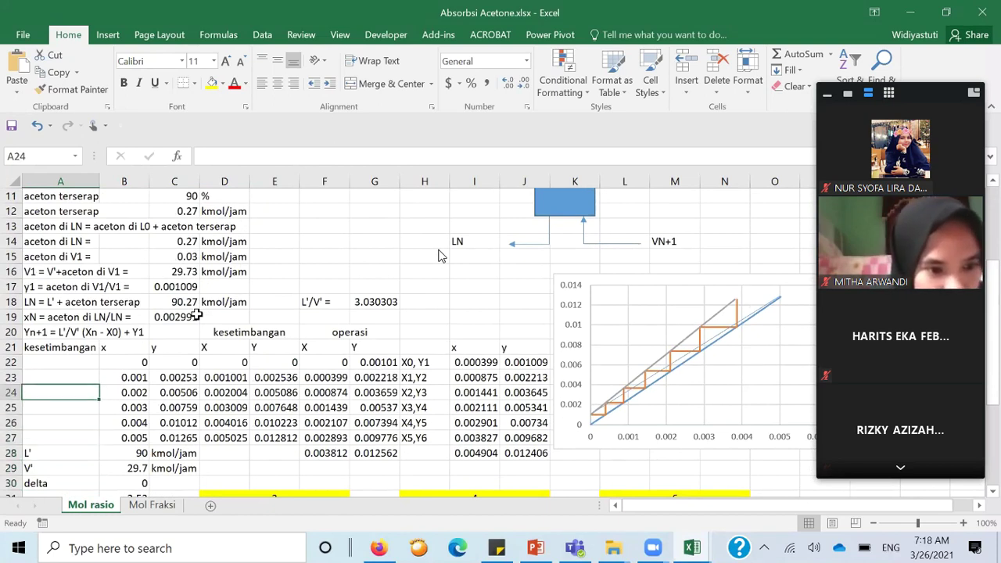
Enter the label YN+1 in cell D2, beside the yN+1 feed value.
key("Up")
key("Up")
key("Up")
key("Up")
key("Up")
key("Up")
key("Up")
key("Up")
key("Up")
key("Up")
key("Up")
key("Up")
key("Up")
key("Up")
key("Up")
key("Up")
key("Up")
key("Up")
key("Up")
key("Up")
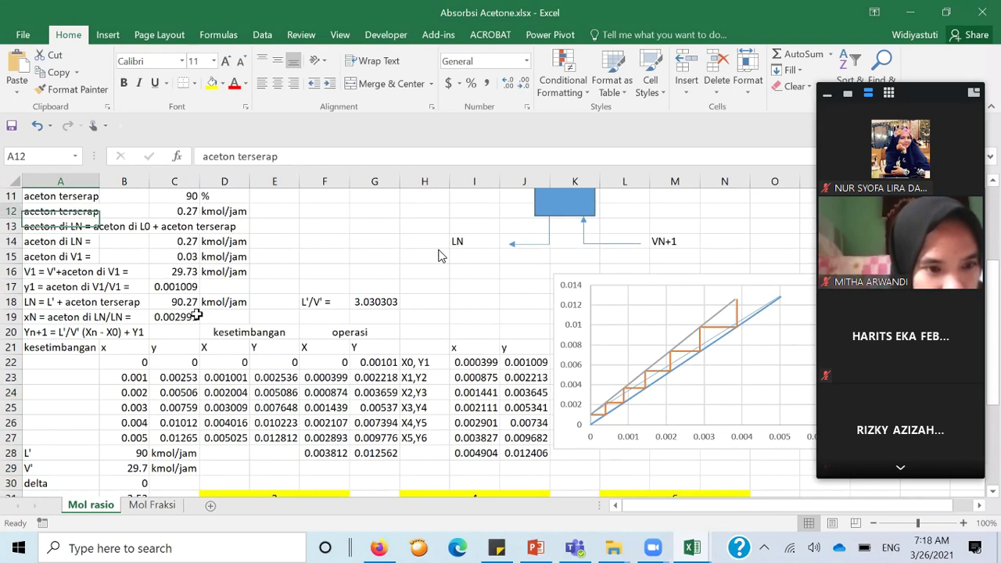
key("Down")
key("Down")
key("Down")
key("Up")
key("Up")
key("Right")
key("Right")
key("Right")
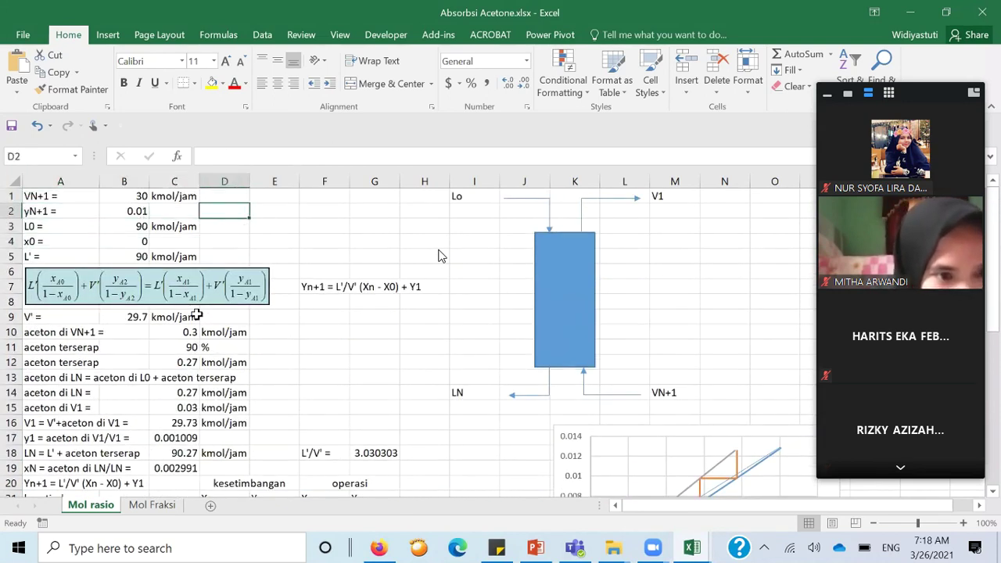
type("YN+!")
key("BackSpace")
type("1")
key("Tab")
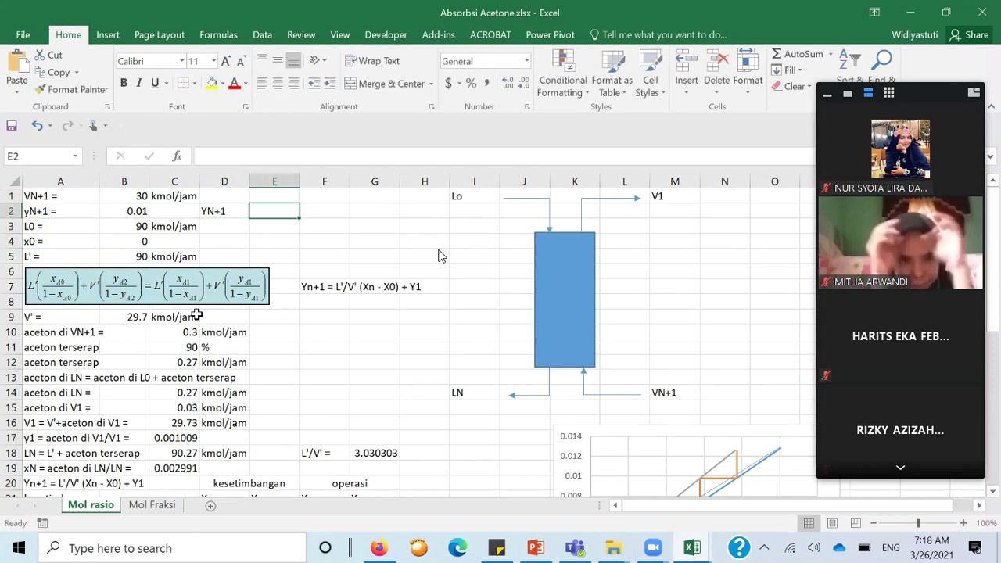
Calculate the mole ratio YN+1 in E2 with the formula =B2/(1-B2).
type("=")
key("Left")
key("Left")
key("Left")
type("/")
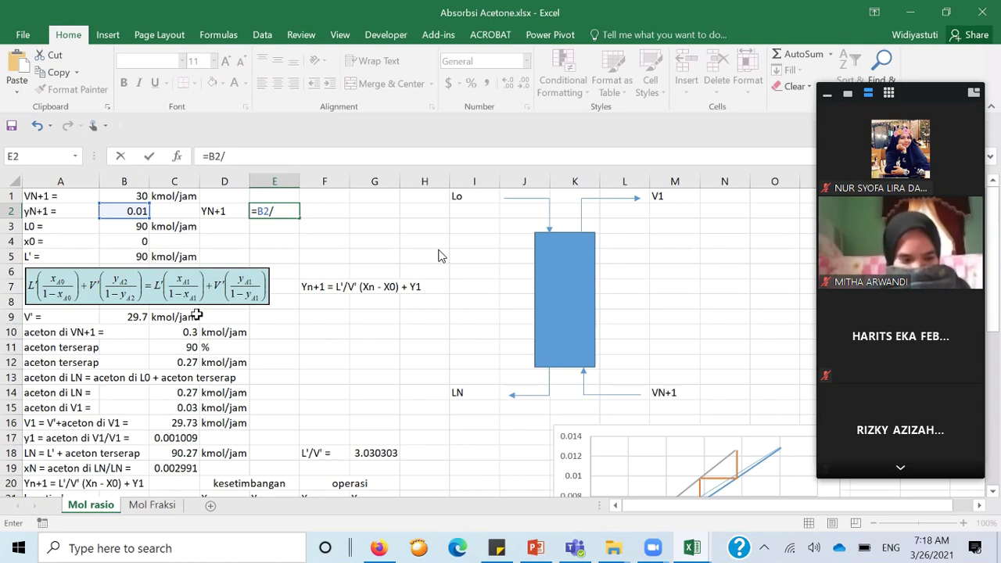
type("1-B2)")
key("ctrl+Return")
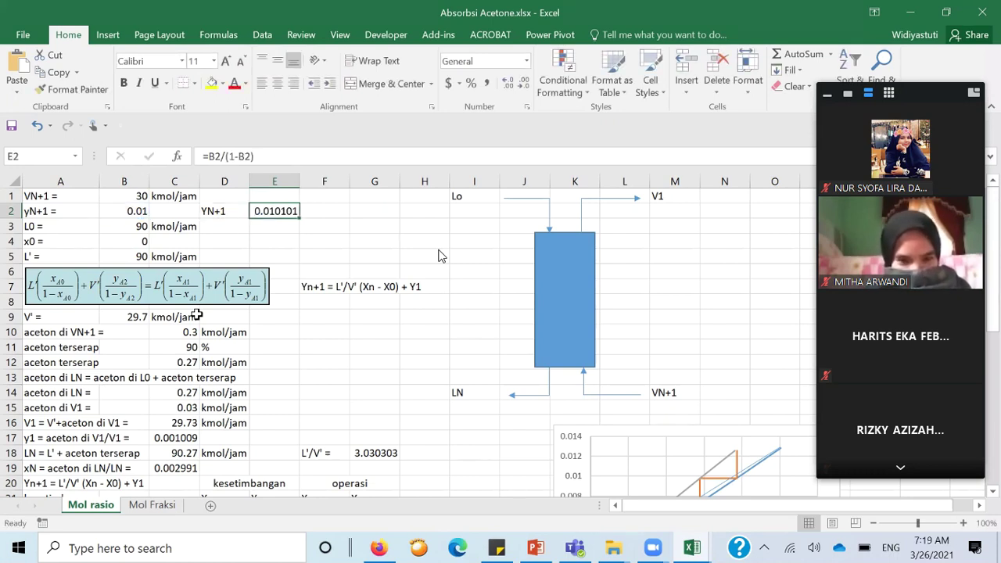
Enter the label XN in cell D3, directly below YN+1.
scroll(365, 257, "down", 1)
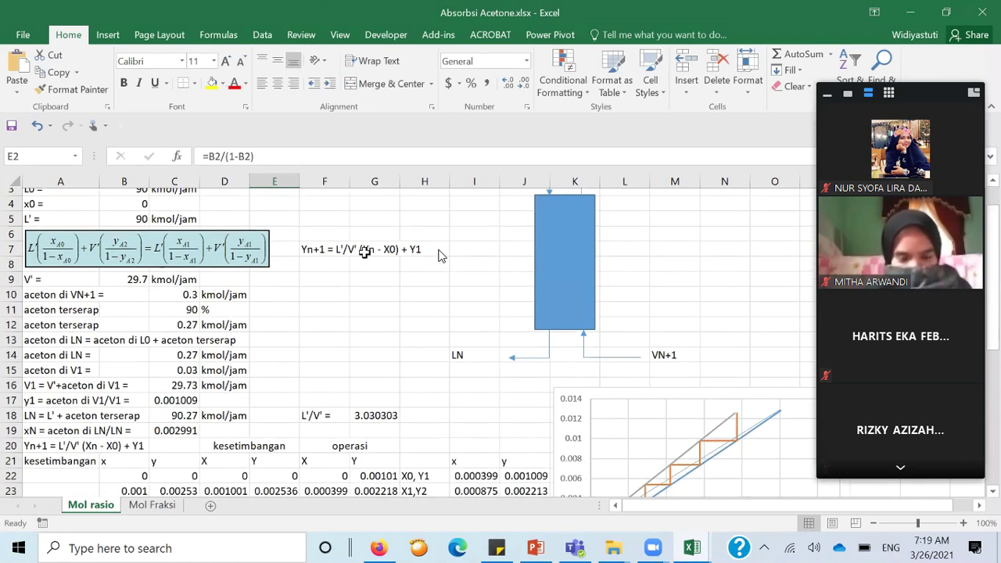
scroll(365, 257, "up", 1)
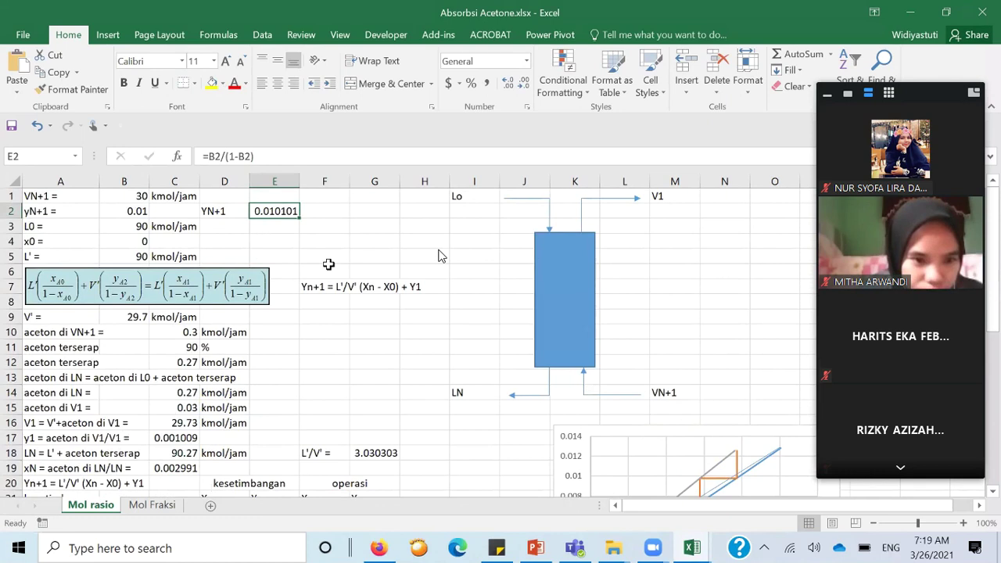
scroll(324, 250, "down", 2)
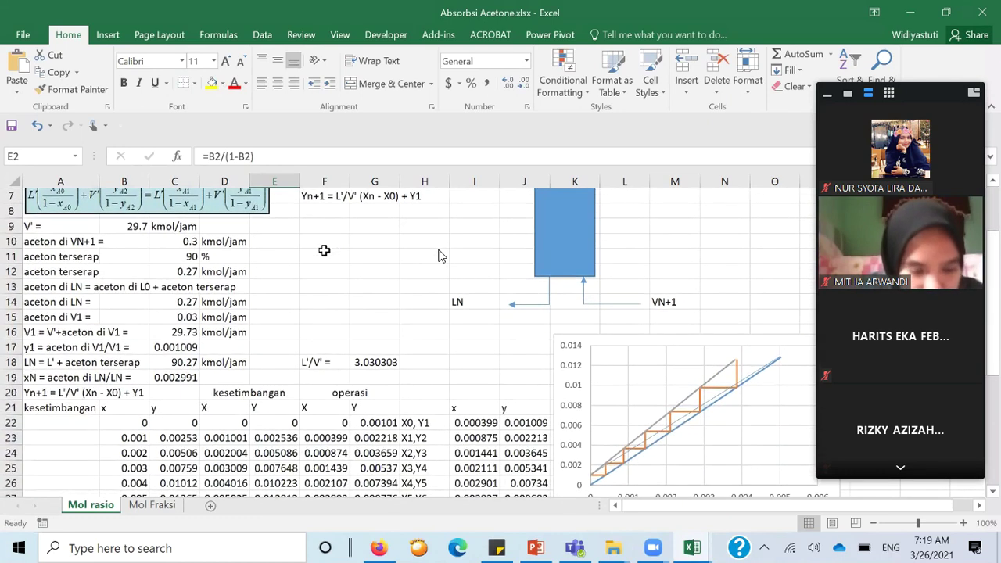
scroll(324, 250, "up", 2)
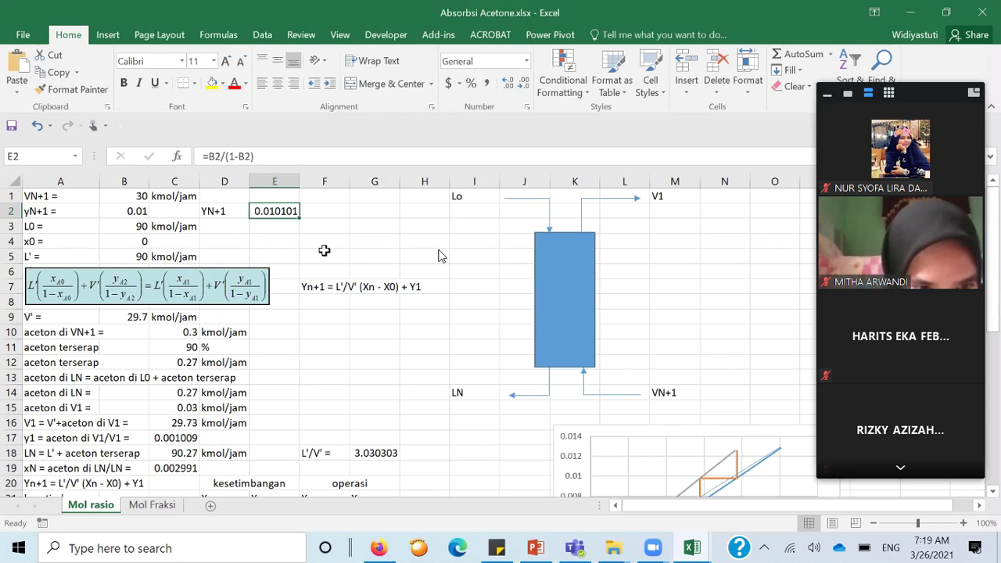
scroll(323, 250, "down", 3)
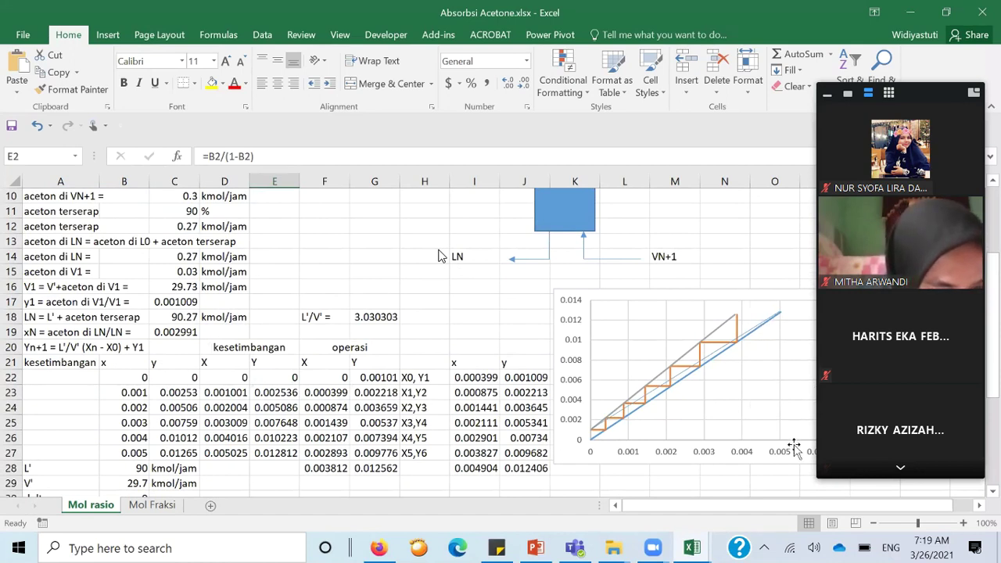
scroll(413, 326, "up", 3)
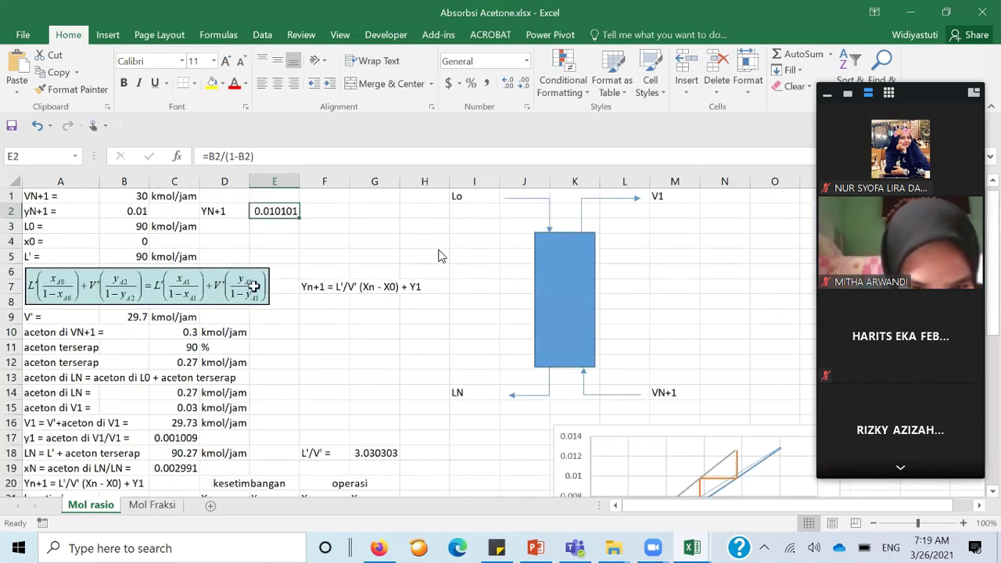
left_click(228, 226)
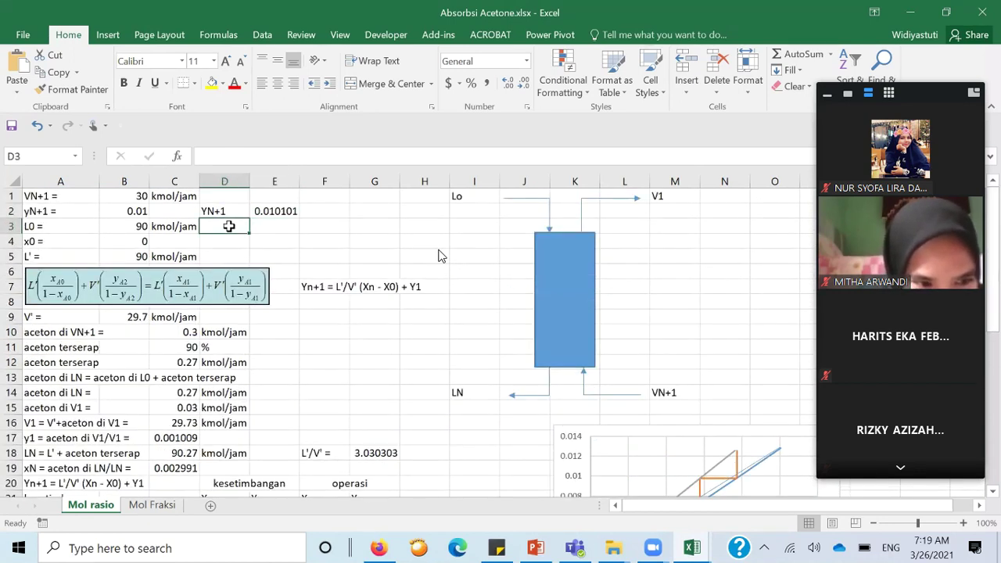
key("Up")
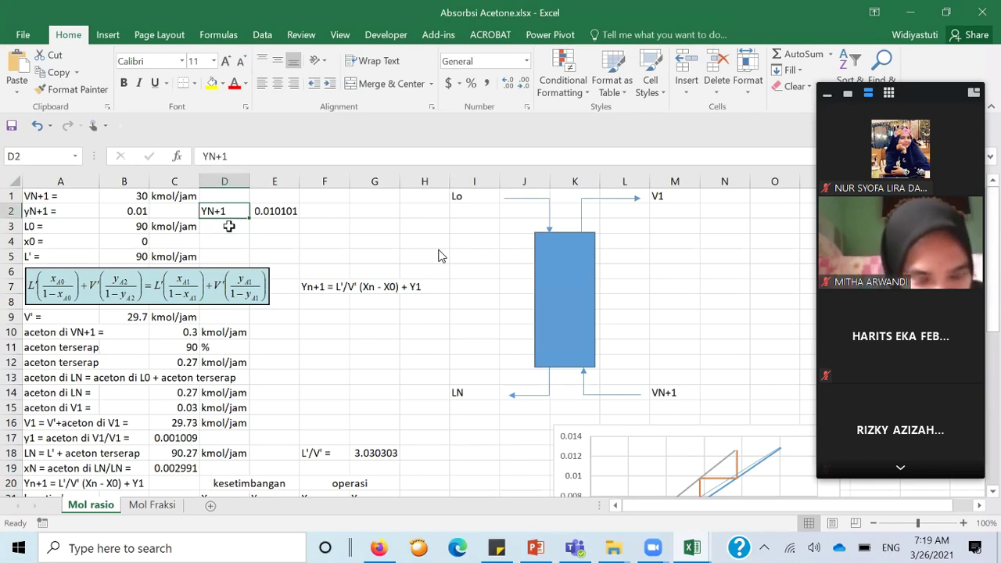
key("Right")
key("Left")
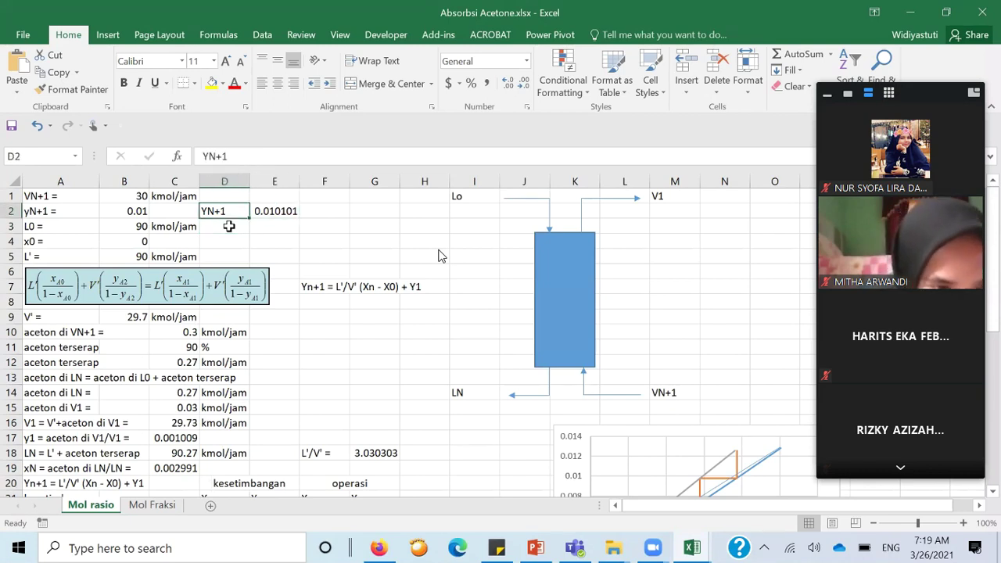
key("Down")
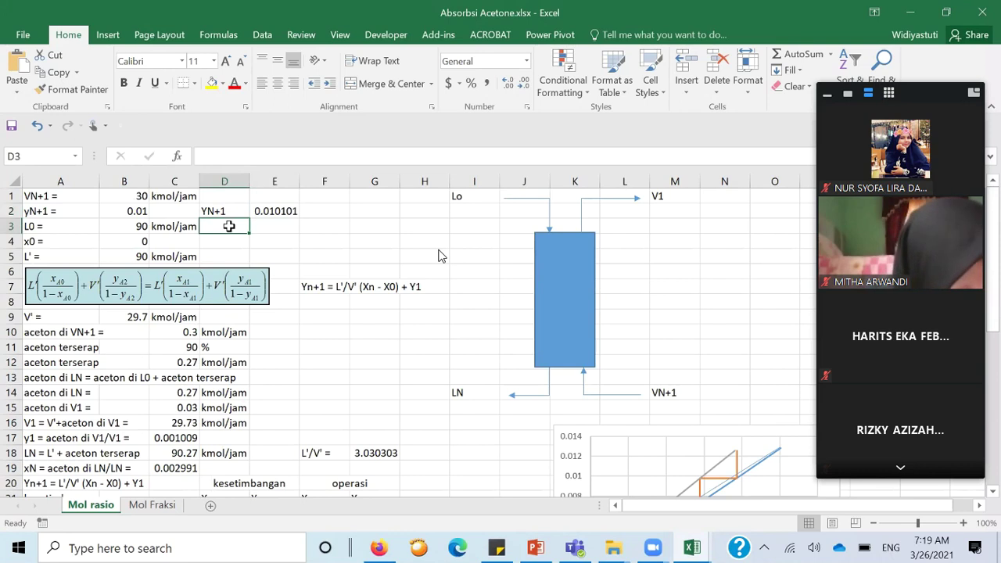
type("XN")
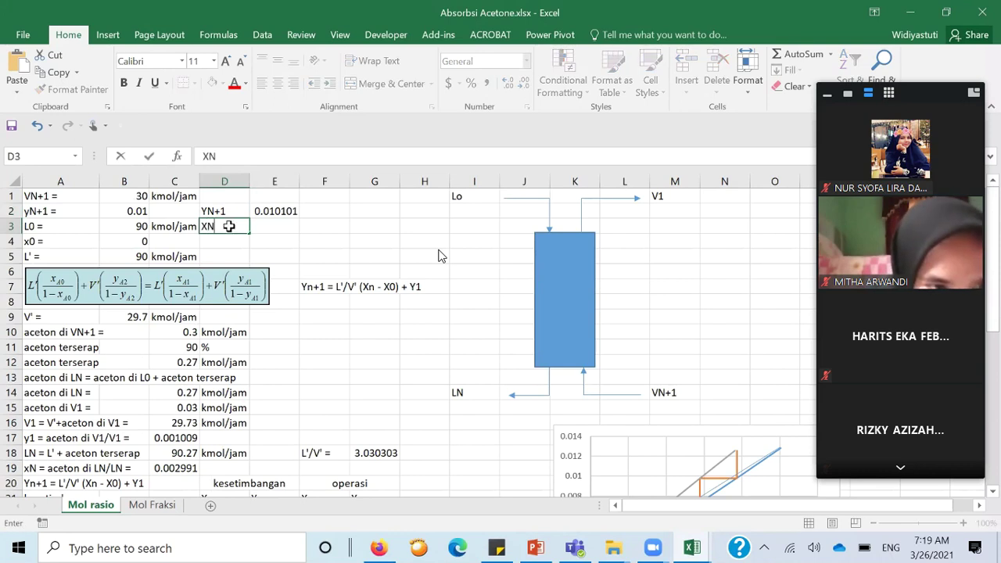
key("Tab")
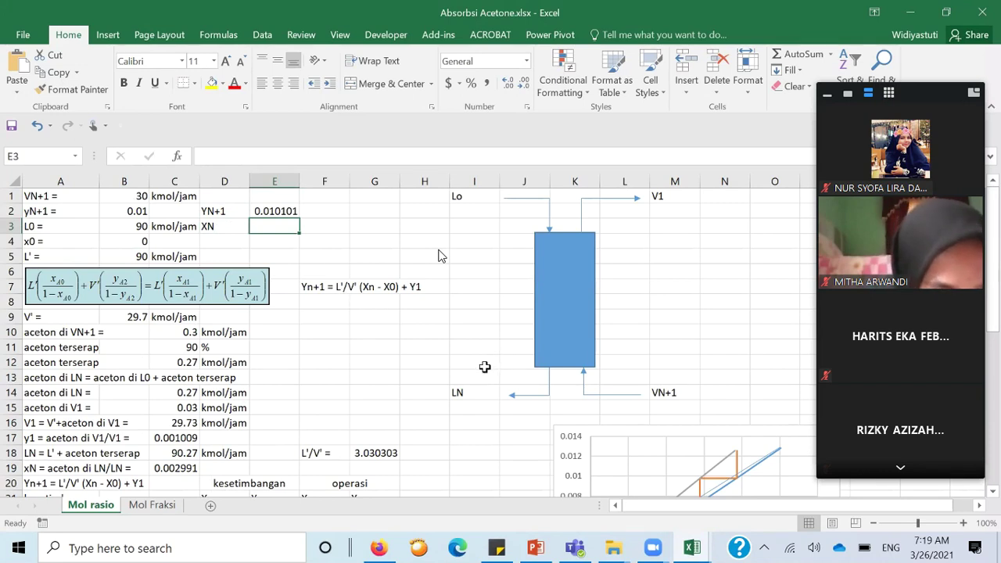
Move the upper end of the thin straight line drawn on the Mol rasio stage plot down to the equilibrium line near X = 0.004.
scroll(484, 367, "down", 3)
scroll(484, 367, "up", 2)
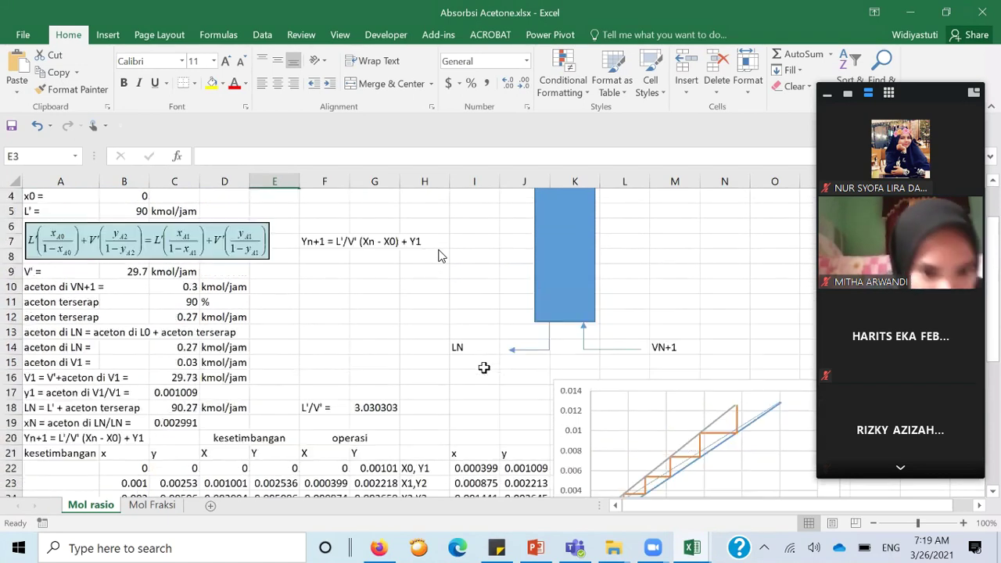
scroll(484, 367, "up", 1)
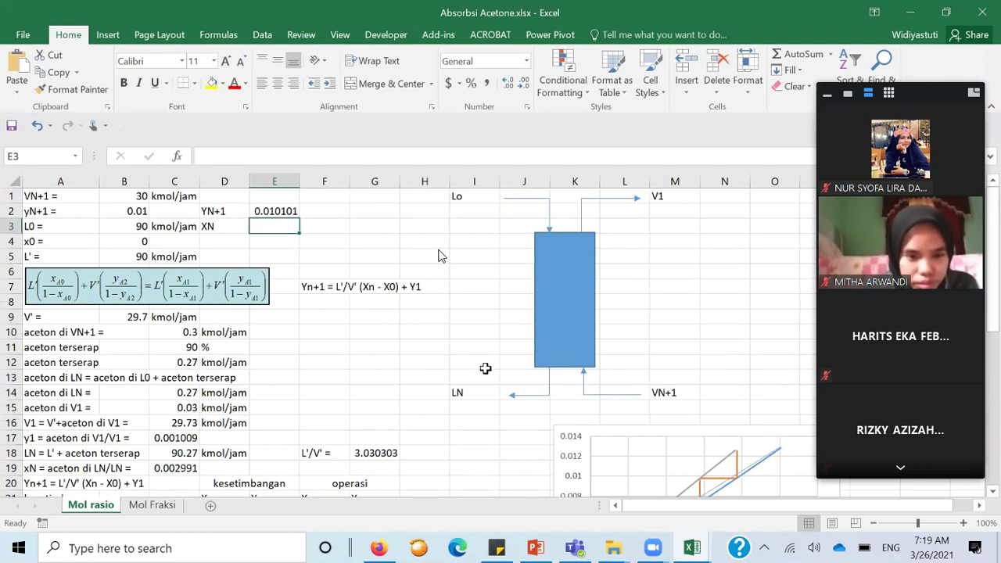
scroll(460, 391, "down", 1)
scroll(440, 255, "down", 2)
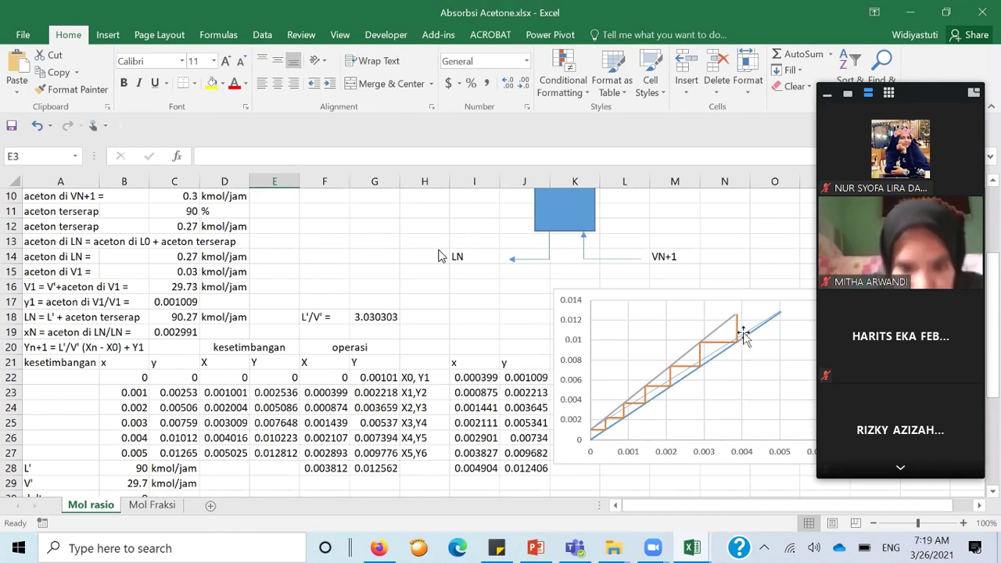
left_click(743, 335)
left_click_drag(779, 311, 739, 340)
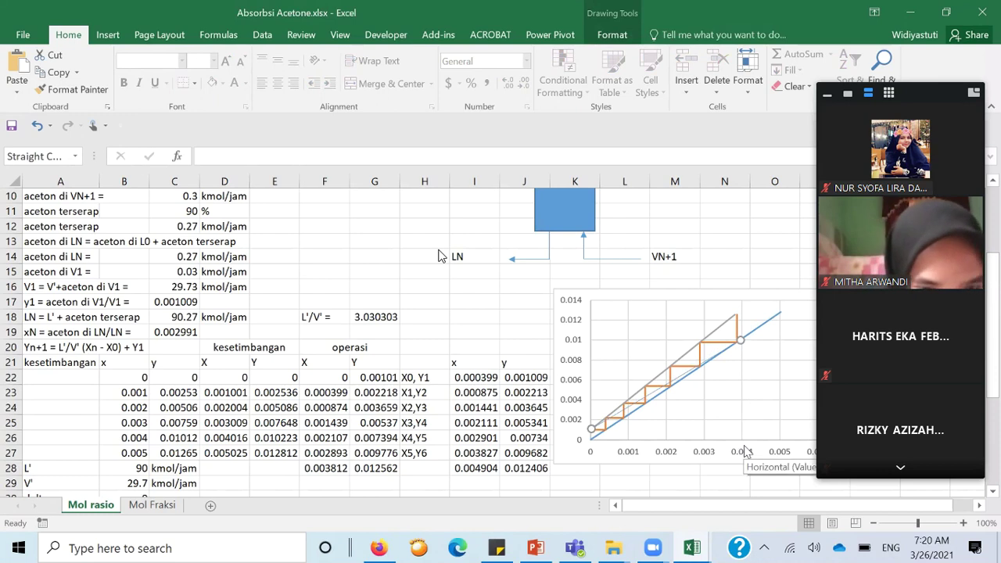
left_click(361, 269)
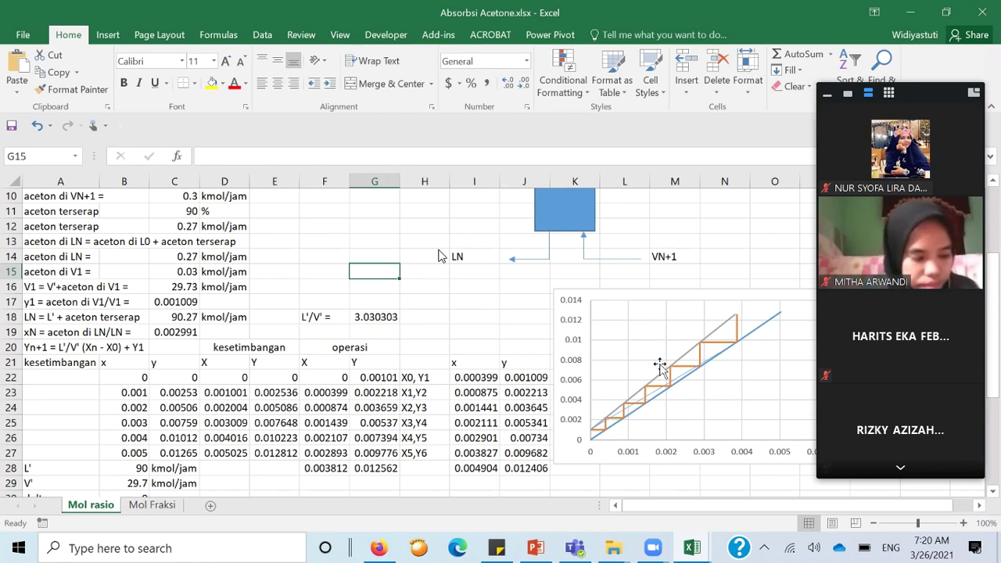
On the Mol Fraksi sheet, enter the label xN, max in cell E2, on the yN+1 feed row.
left_click(161, 507)
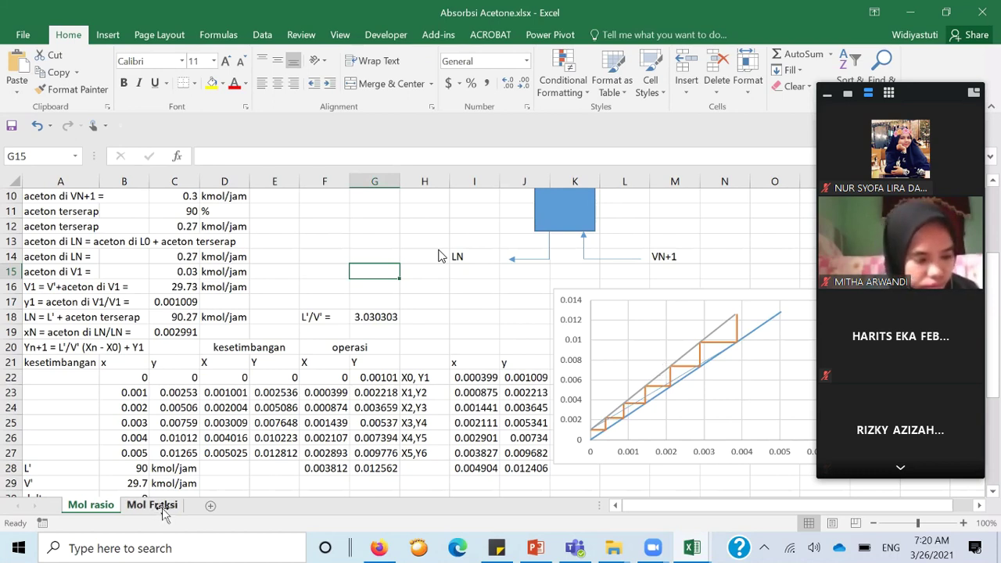
left_click(161, 507)
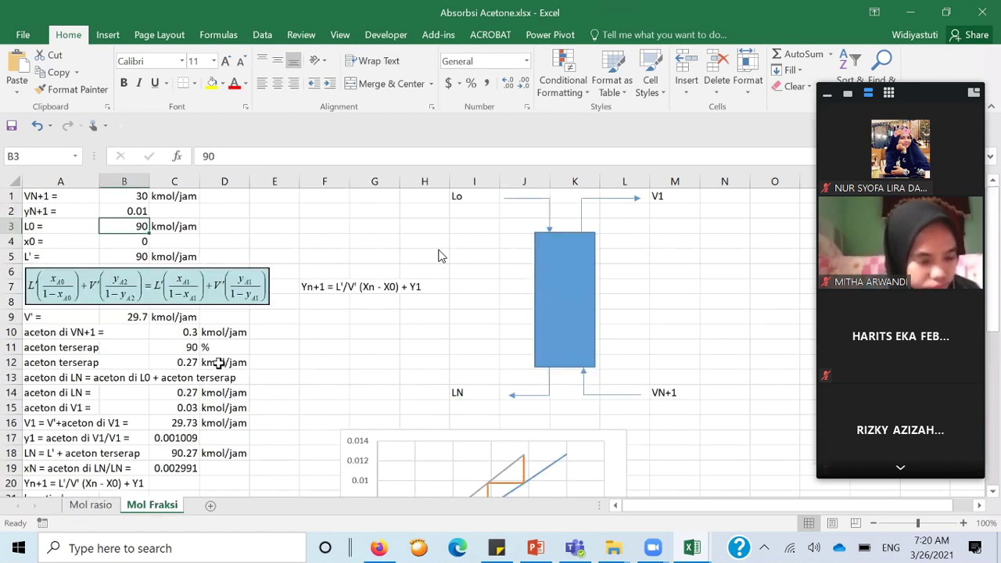
scroll(439, 256, "down", 4)
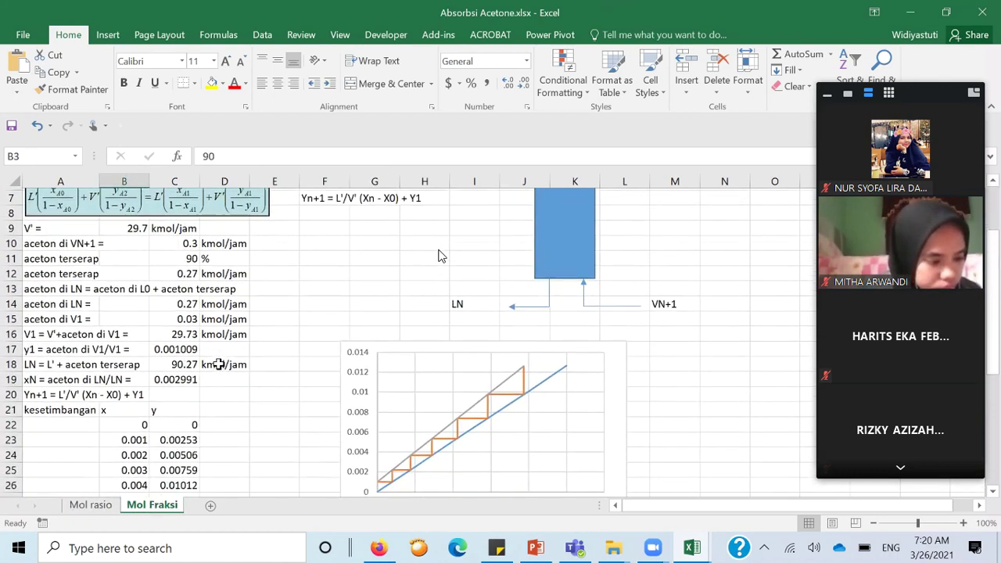
scroll(471, 348, "up", 1)
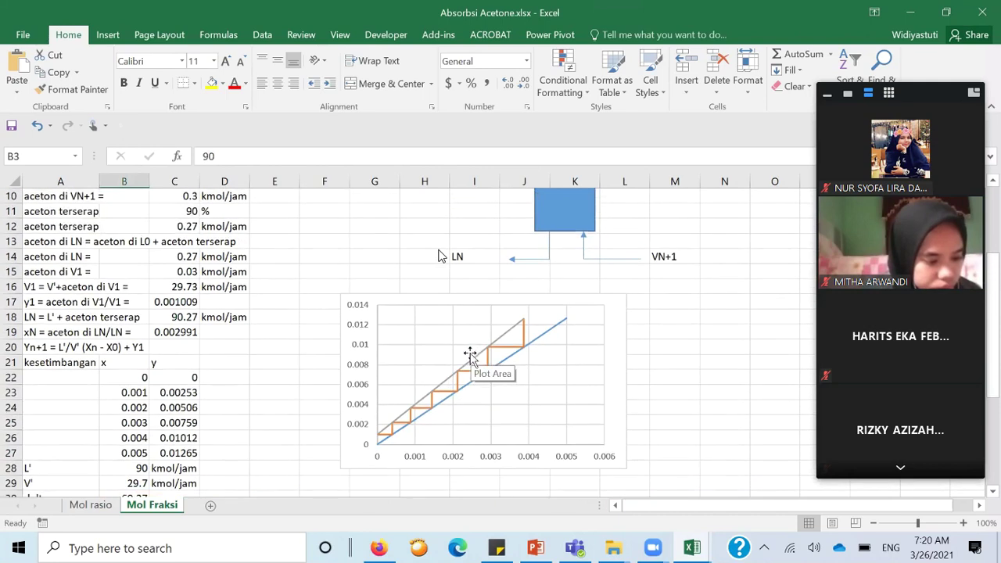
mouse_move(541, 342)
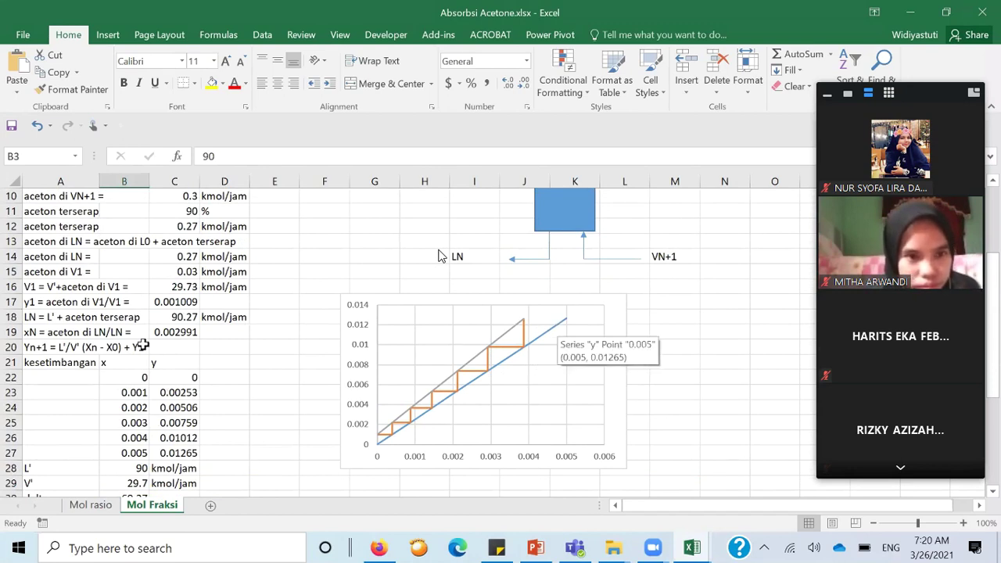
scroll(140, 348, "up", 3)
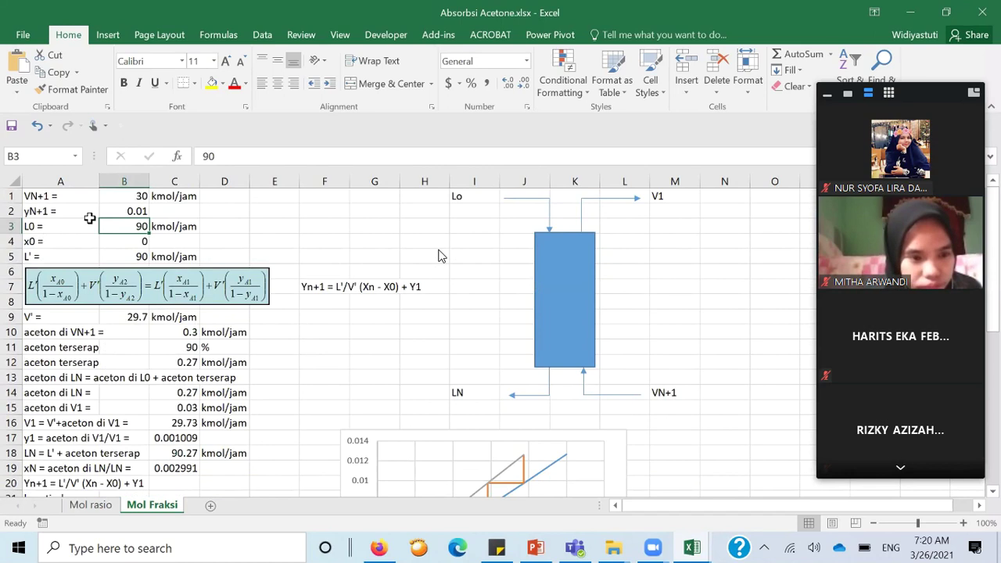
left_click(261, 209)
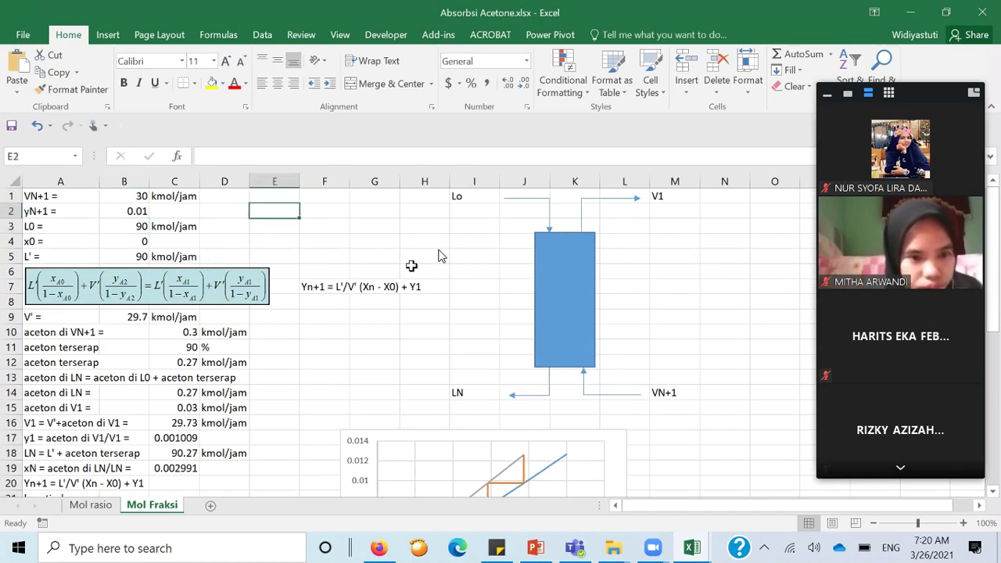
type("x")
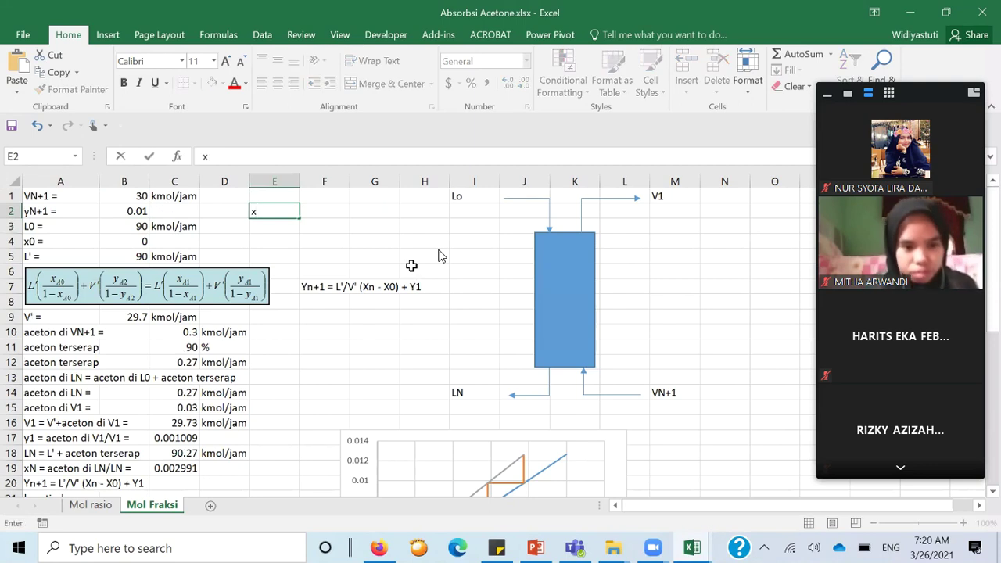
type("N, ma")
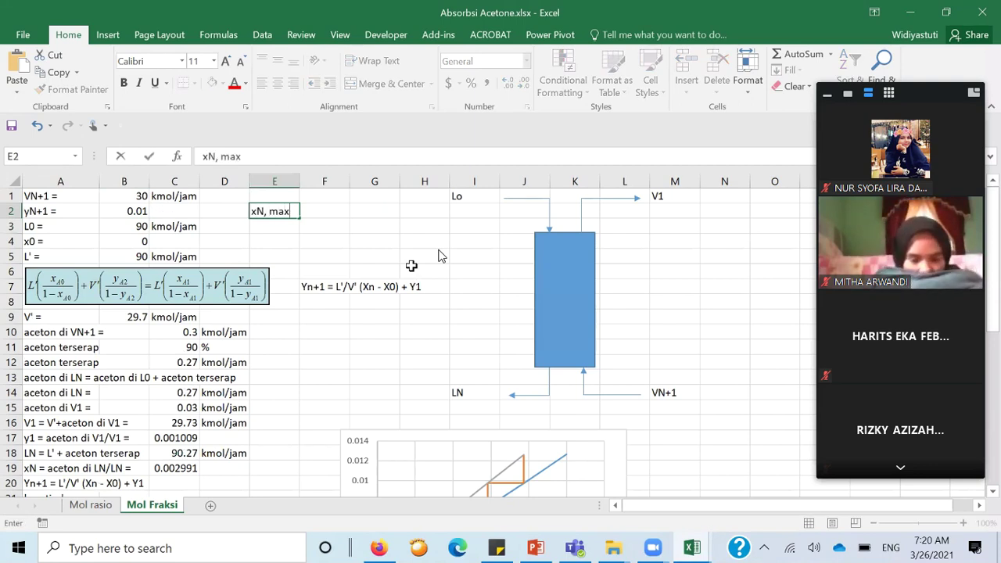
type("x")
key("Tab")
Switch to the workbook Absorbsi Aceton.xlsx and copy the equilibrium equation y =2.53x from cell B14 of the Abs Calc sheet.
scroll(310, 408, "down", 3)
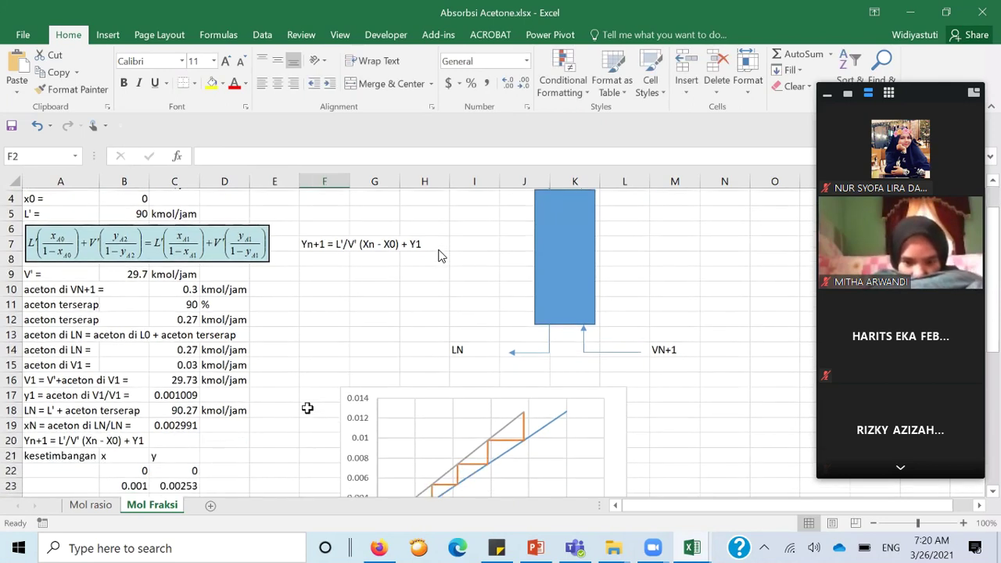
scroll(310, 409, "up", 3)
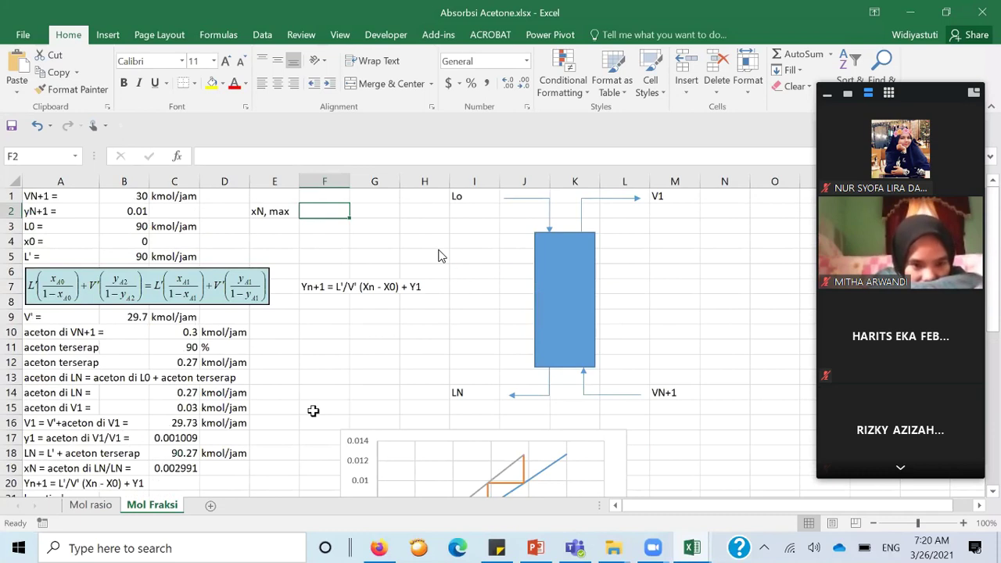
scroll(311, 410, "down", 5)
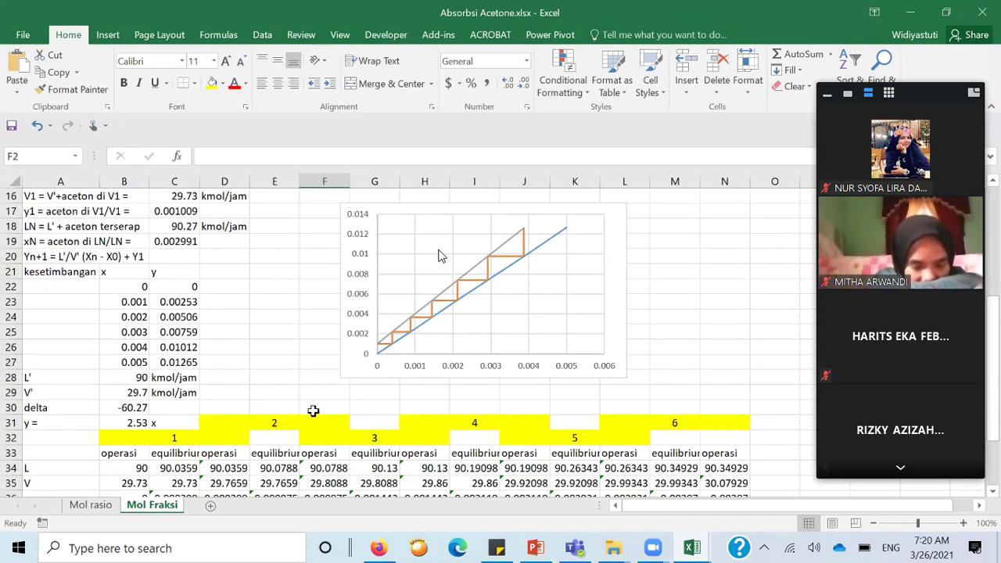
scroll(312, 410, "down", 2)
scroll(313, 411, "up", 4)
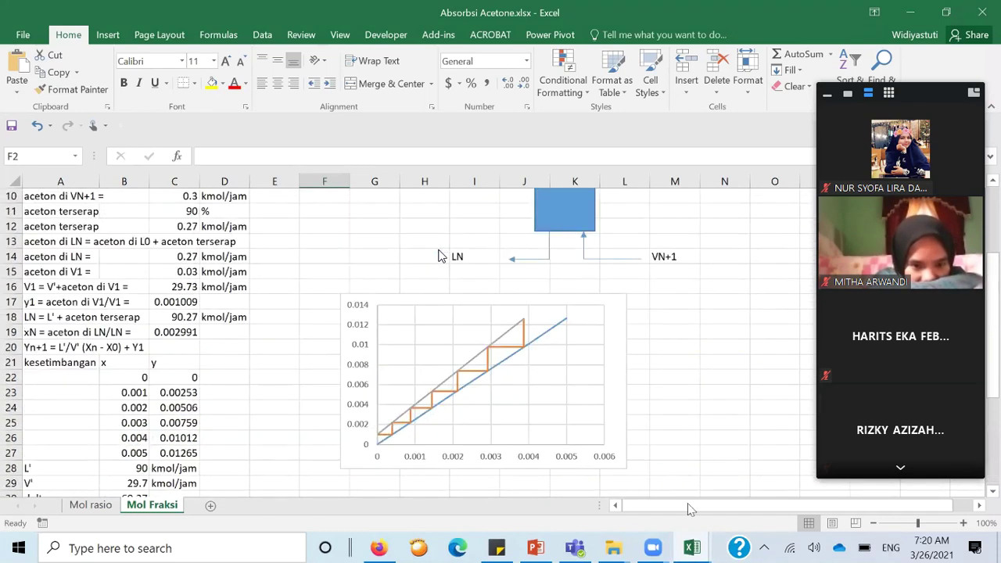
left_click(696, 549)
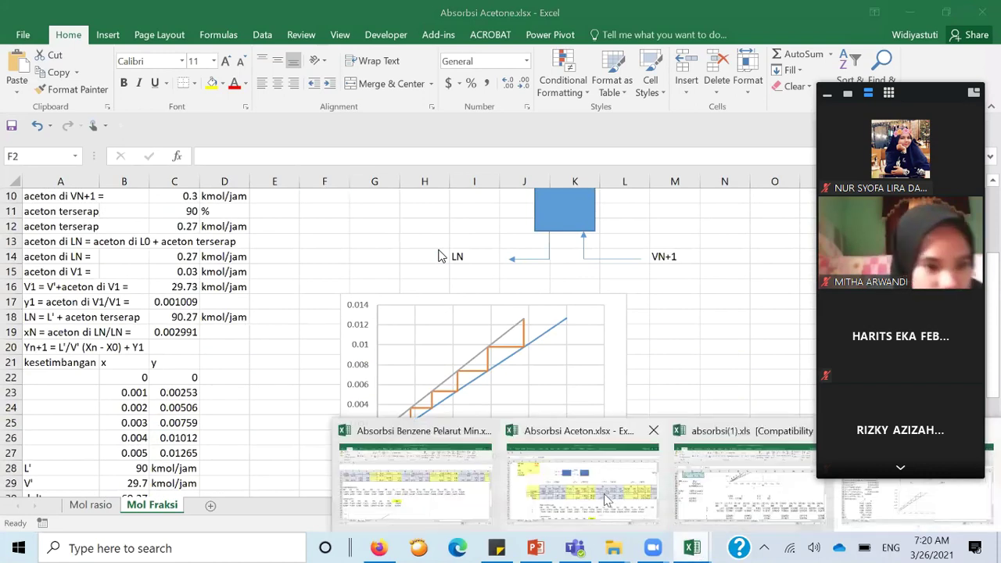
left_click(606, 500)
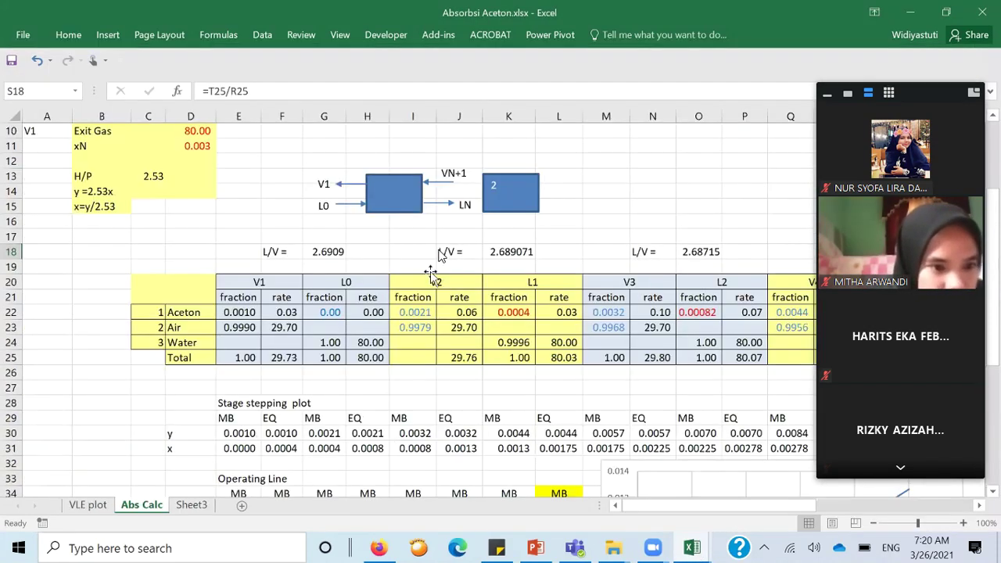
scroll(92, 327, "up", 3)
left_click(92, 327)
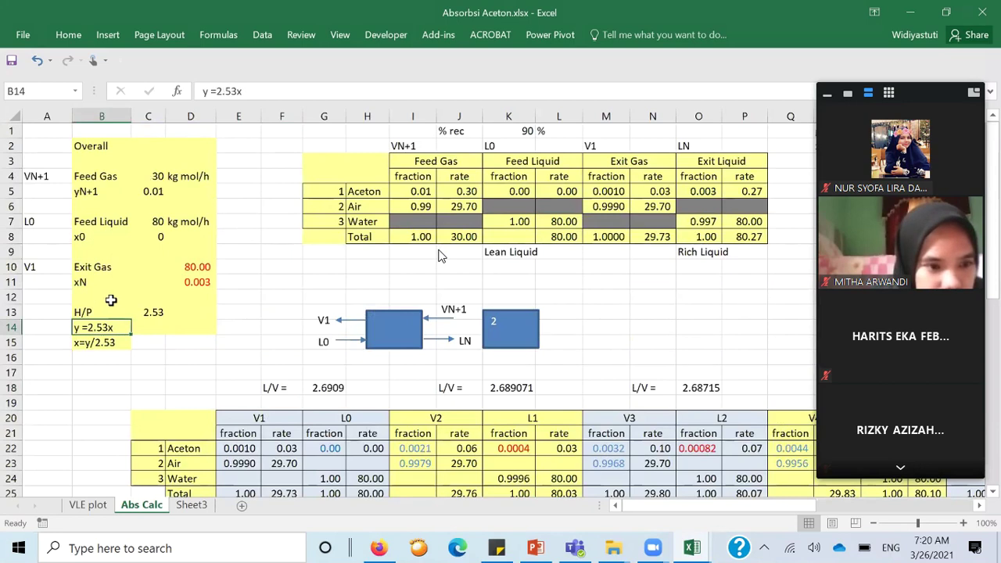
key("ctrl+c")
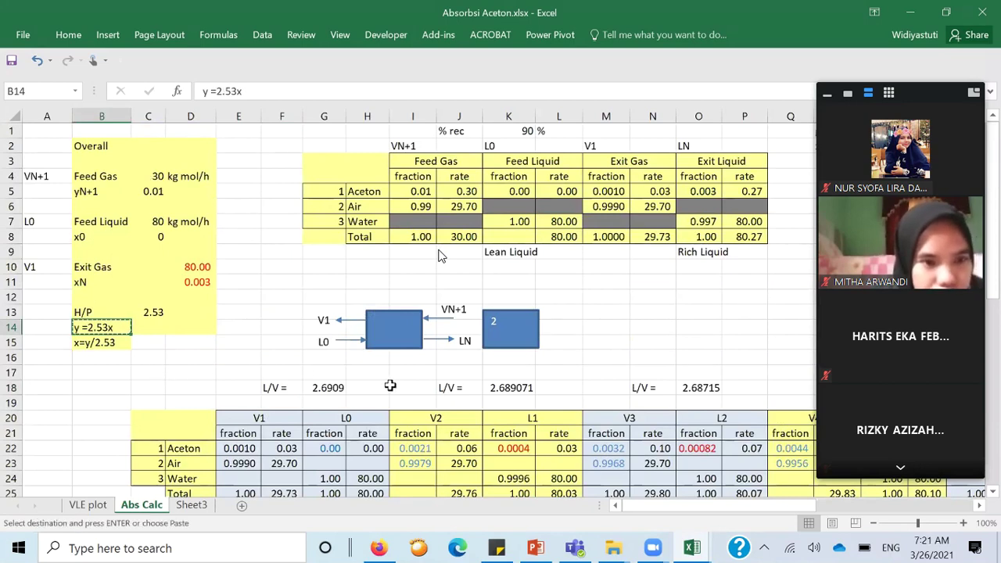
Return to Absorbsi Acetone.xlsx and paste the copied equation y =2.53x into cell F10 of the Mol Fraksi sheet.
left_click(706, 551)
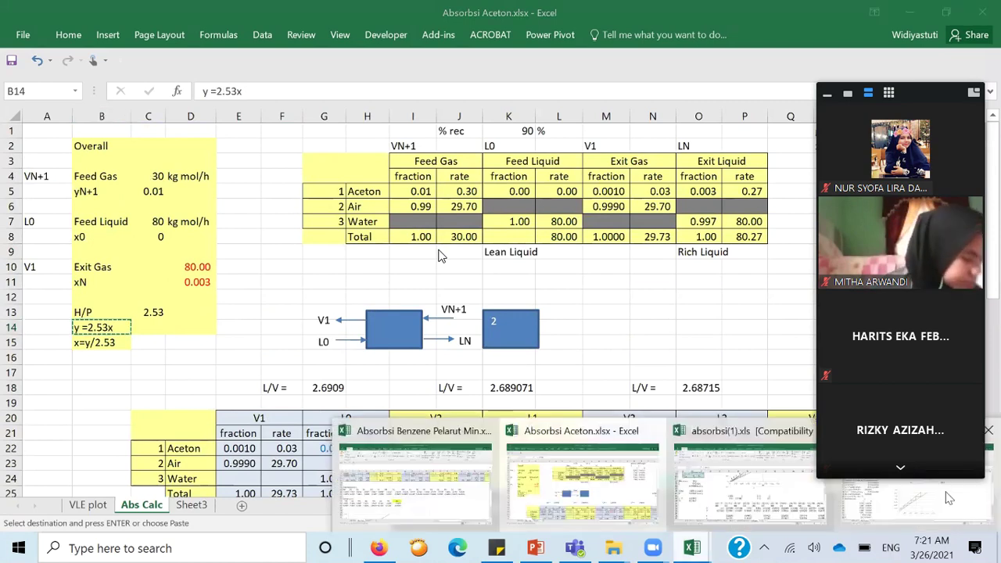
left_click(946, 497)
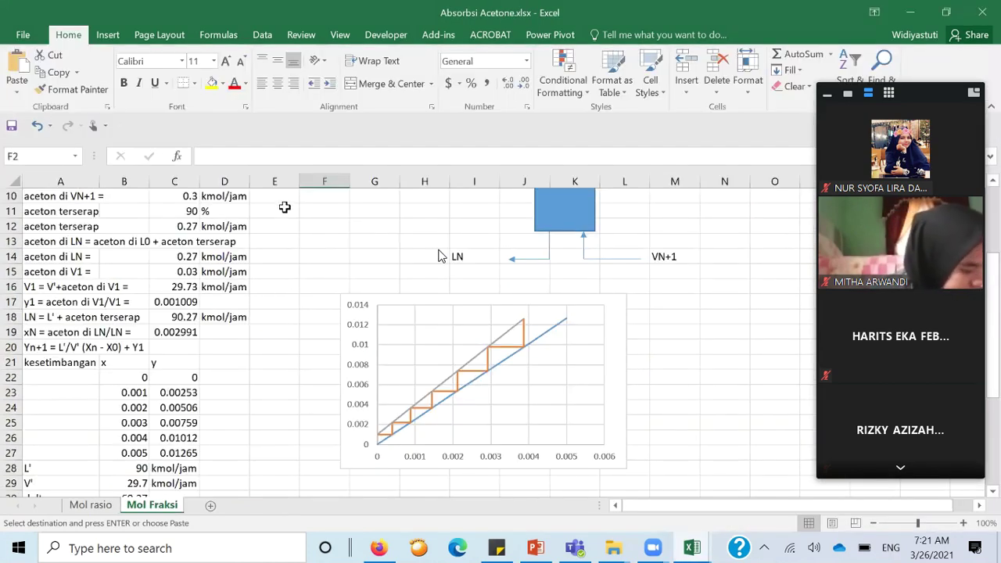
left_click(329, 200)
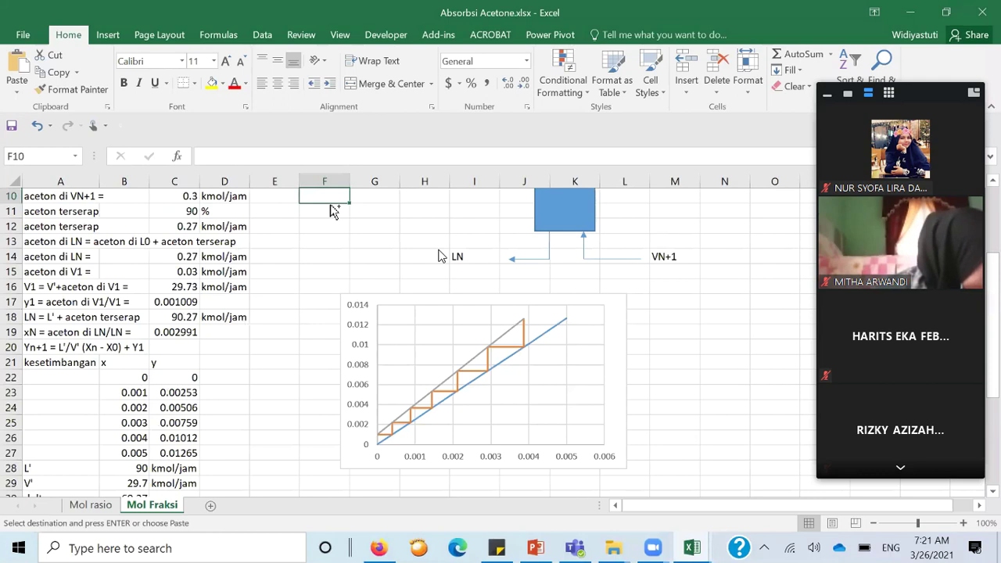
key("ctrl+v")
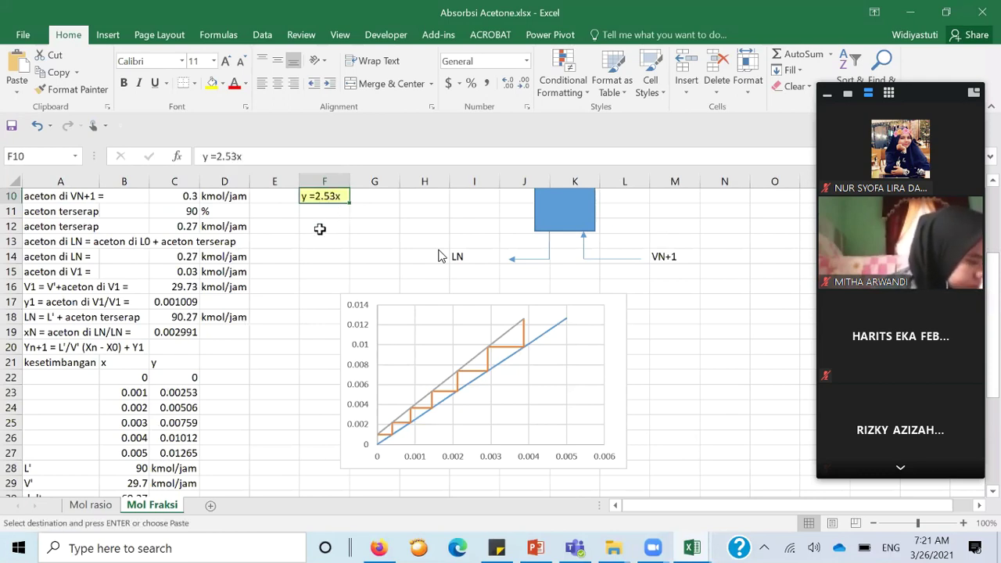
Calculate the maximum xN in cell F2 with the formula =B2/2.53.
scroll(322, 231, "up", 3)
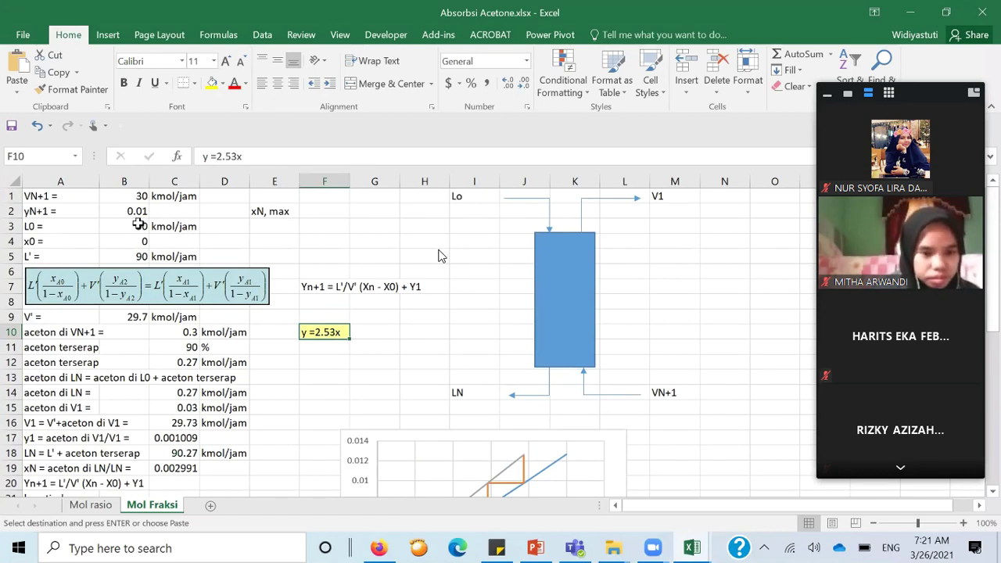
left_click(321, 210)
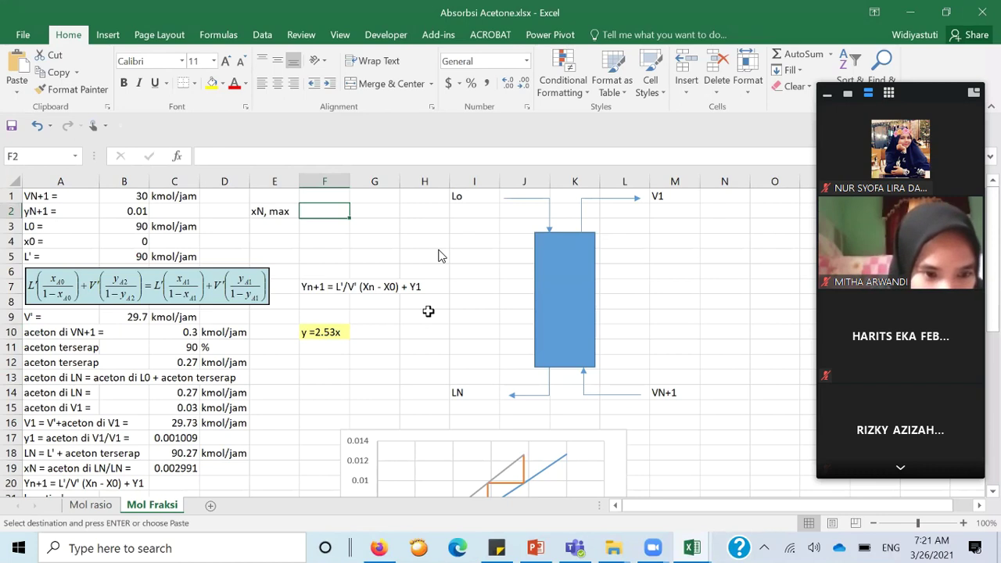
type("=")
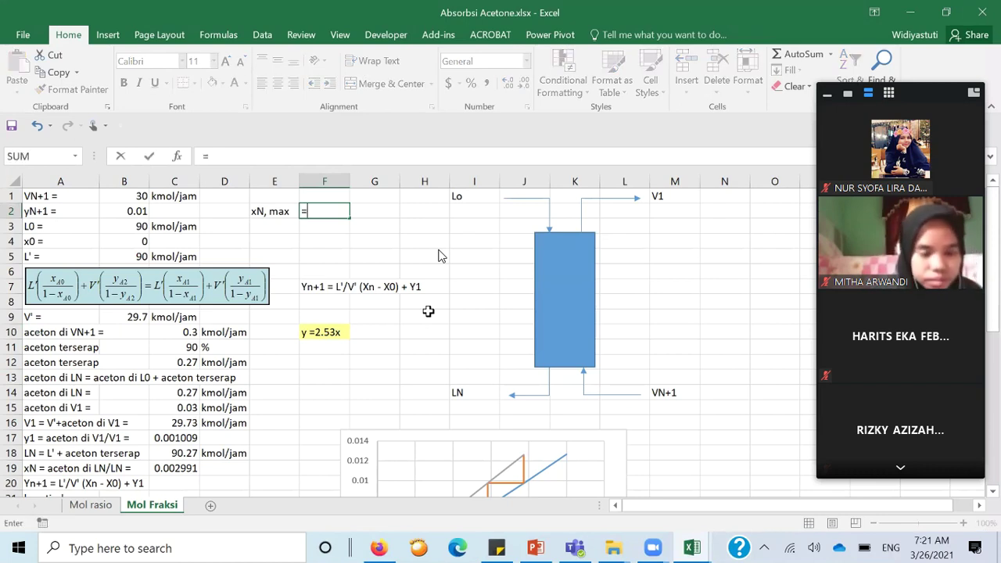
key("Left")
key("Left")
key("Left")
key("Left")
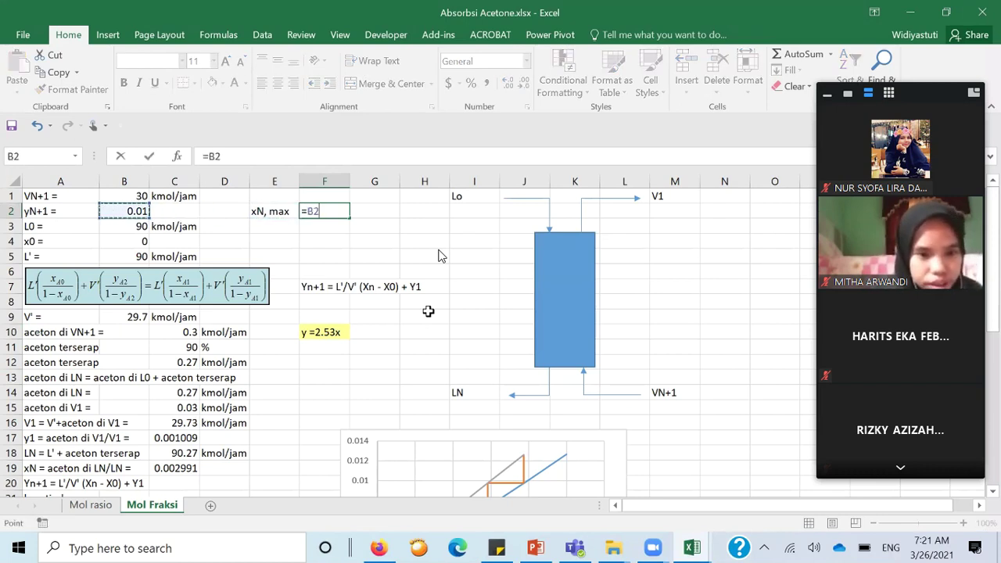
type("/")
type("2.")
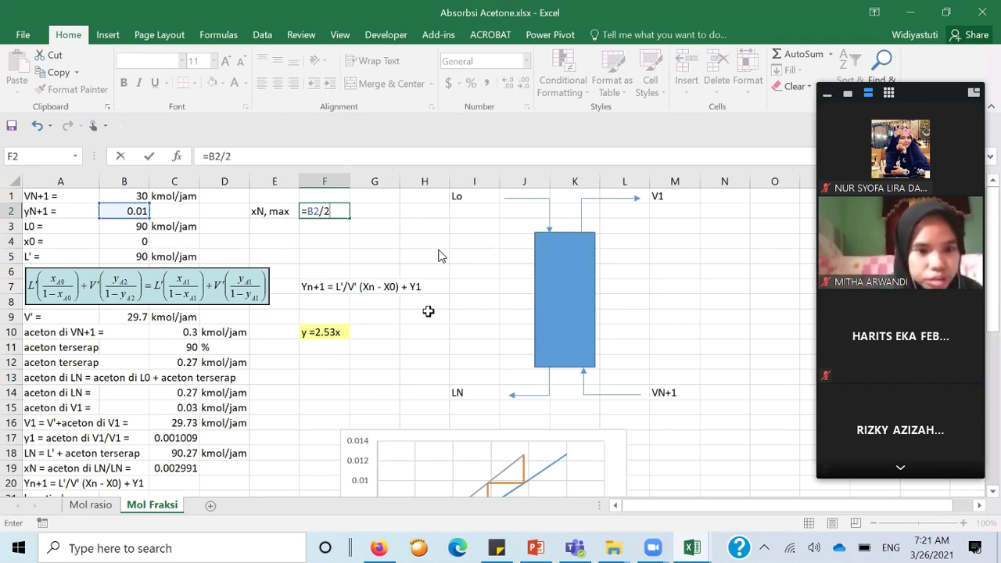
type("53")
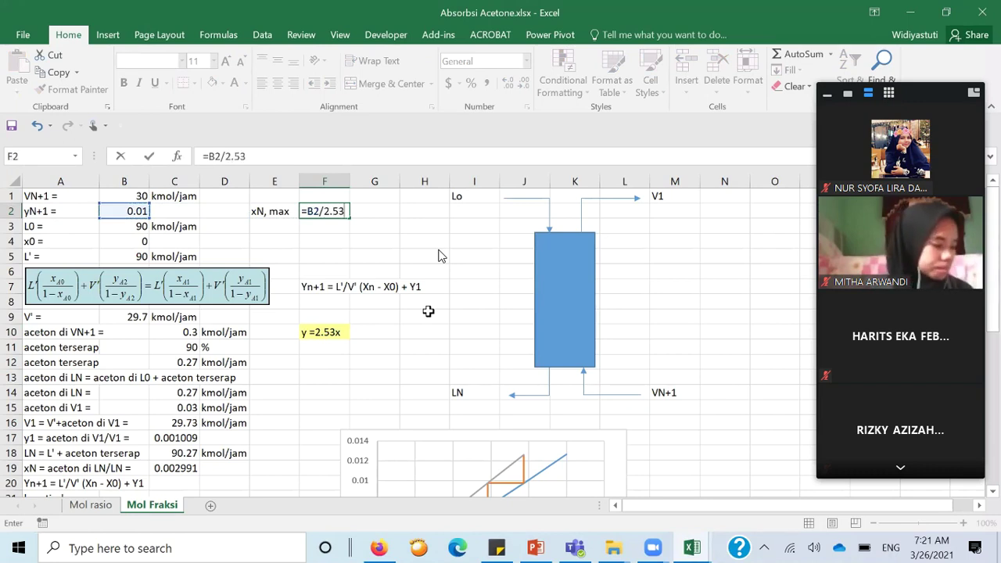
key("Return")
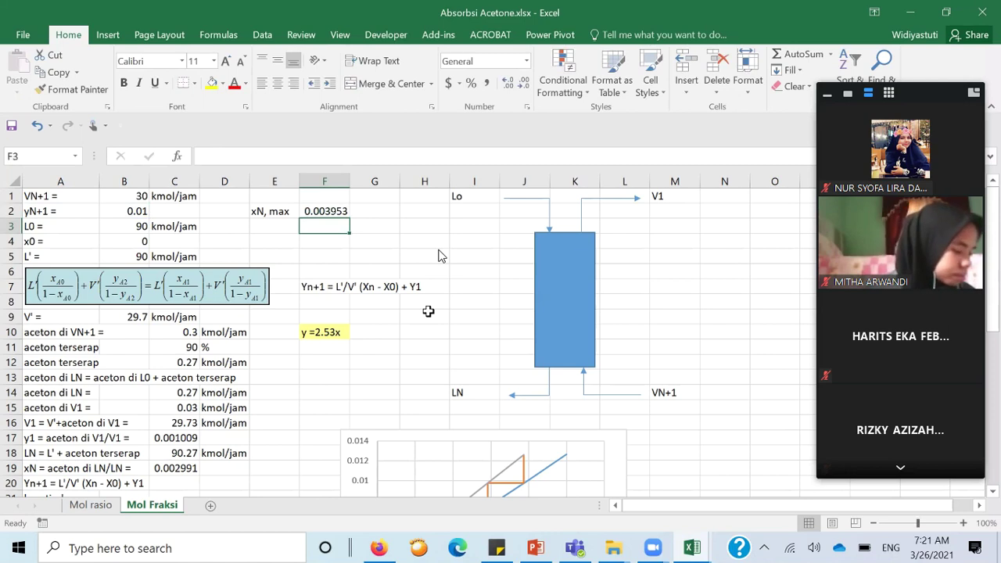
scroll(373, 286, "down", 1)
scroll(373, 286, "up", 1)
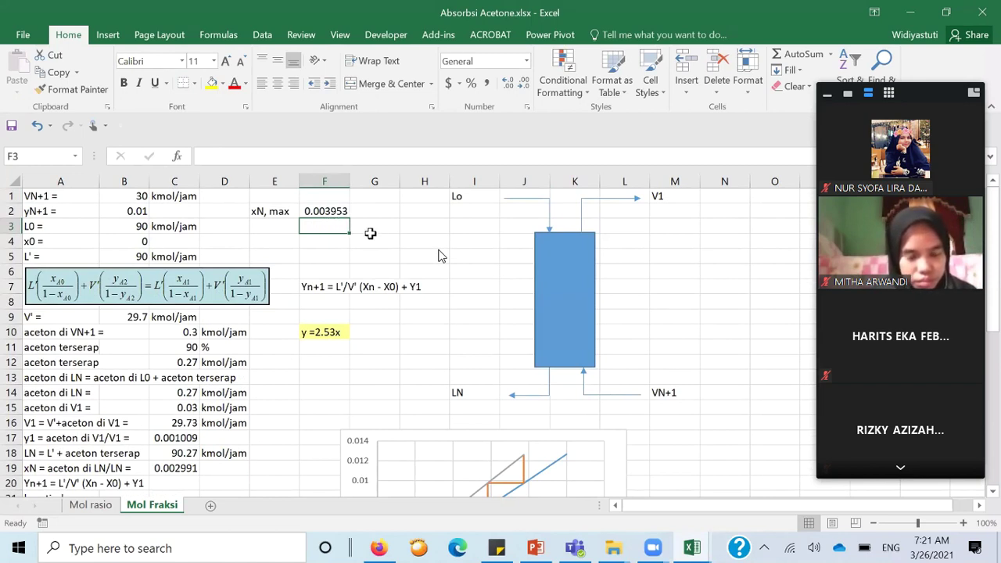
scroll(442, 256, "down", 1)
scroll(441, 255, "down", 3)
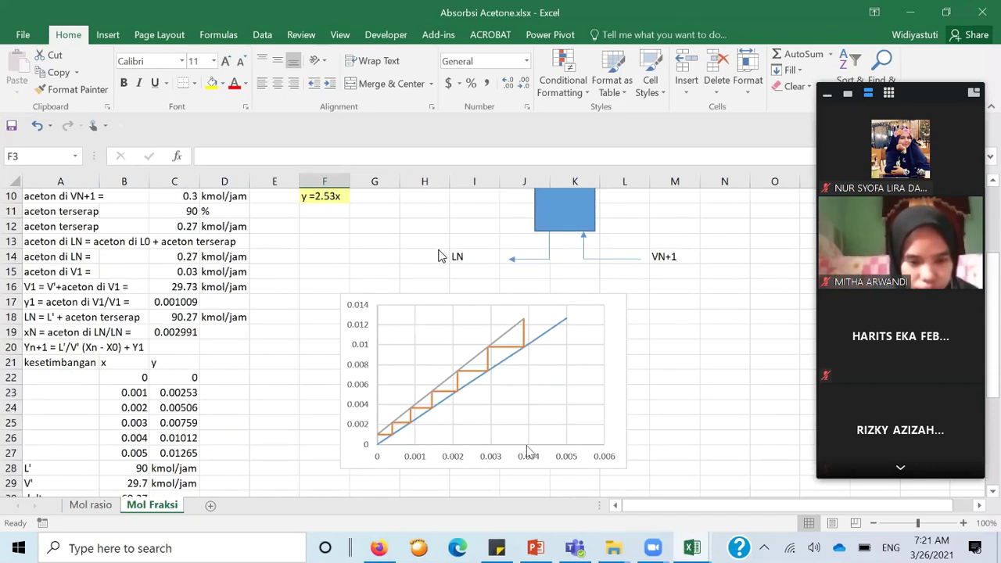
scroll(316, 307, "up", 3)
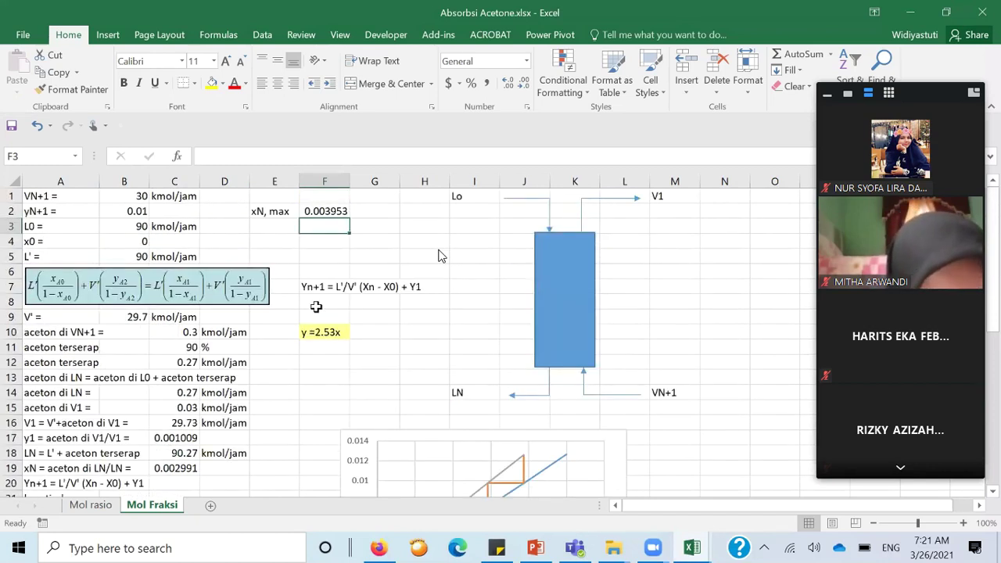
left_click(270, 227)
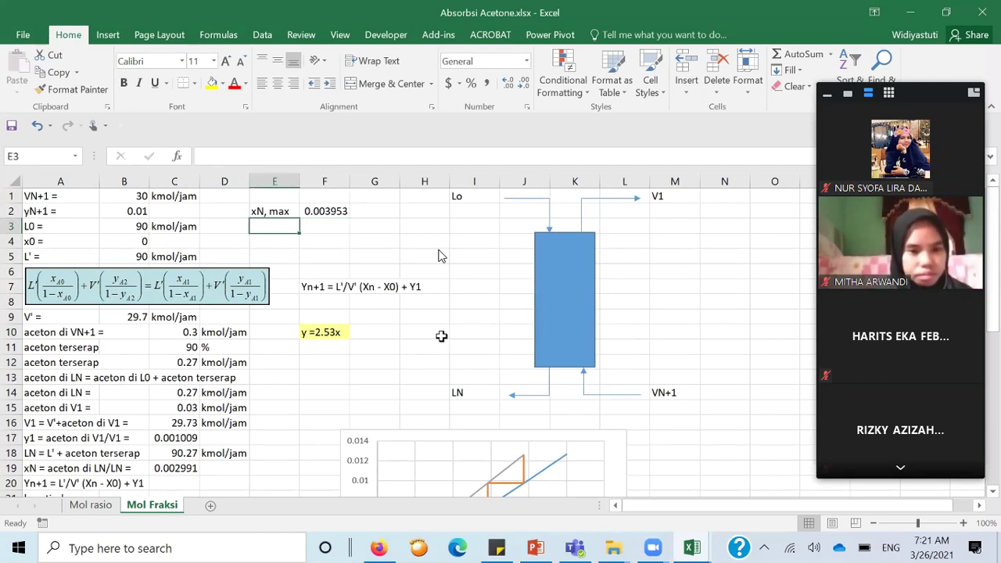
type("L")
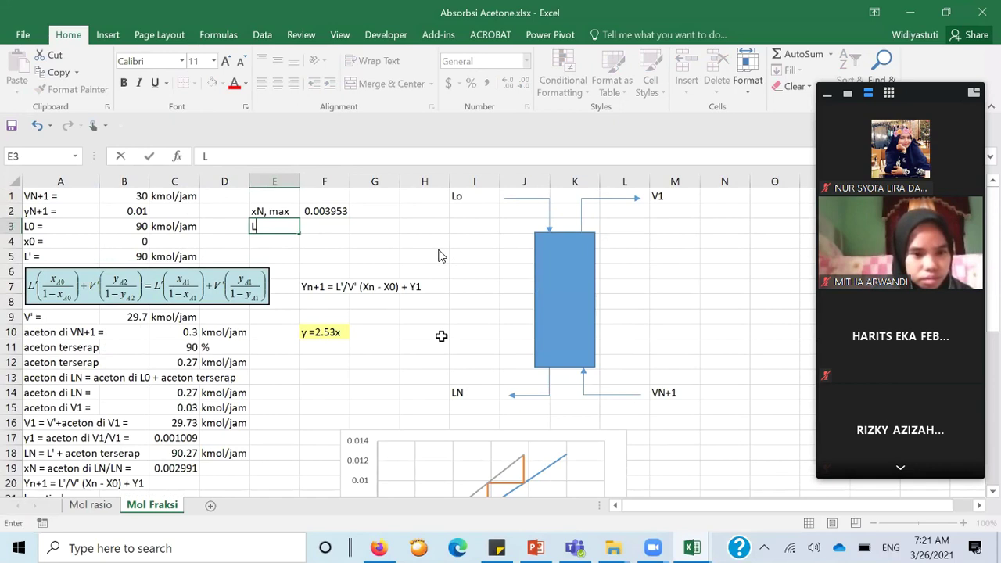
type("m")
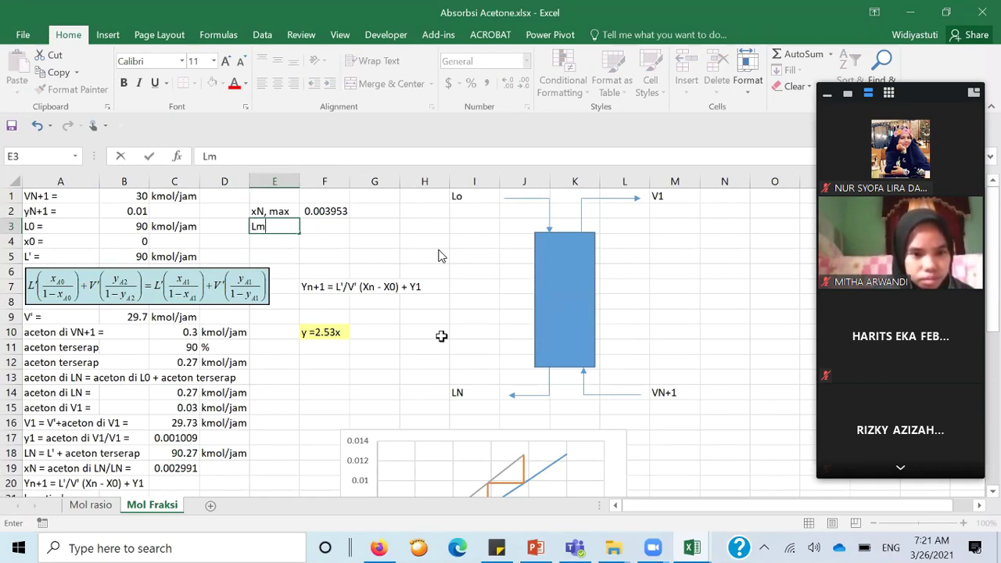
type("ax =")
key("Return")
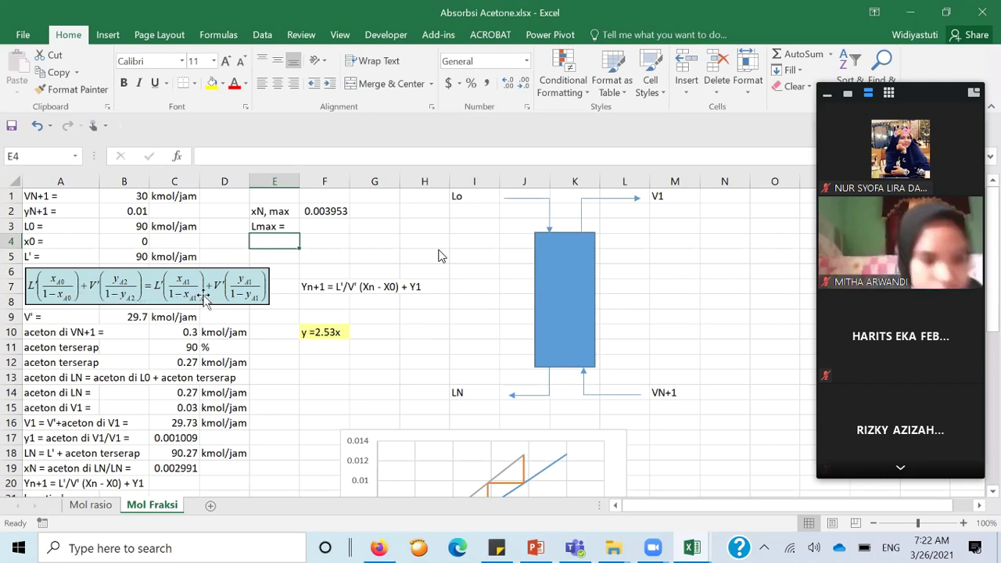
left_click(279, 227)
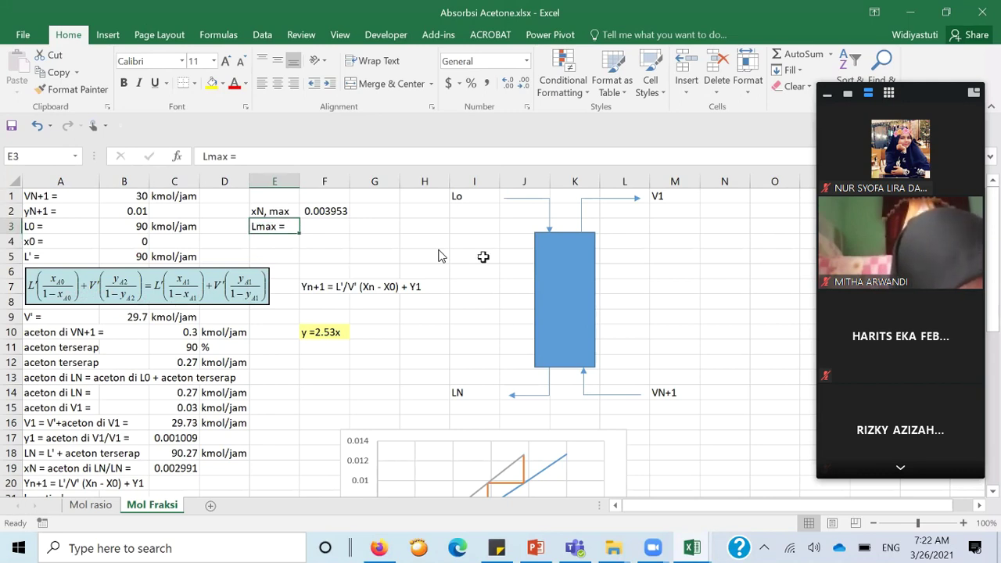
key("Delete")
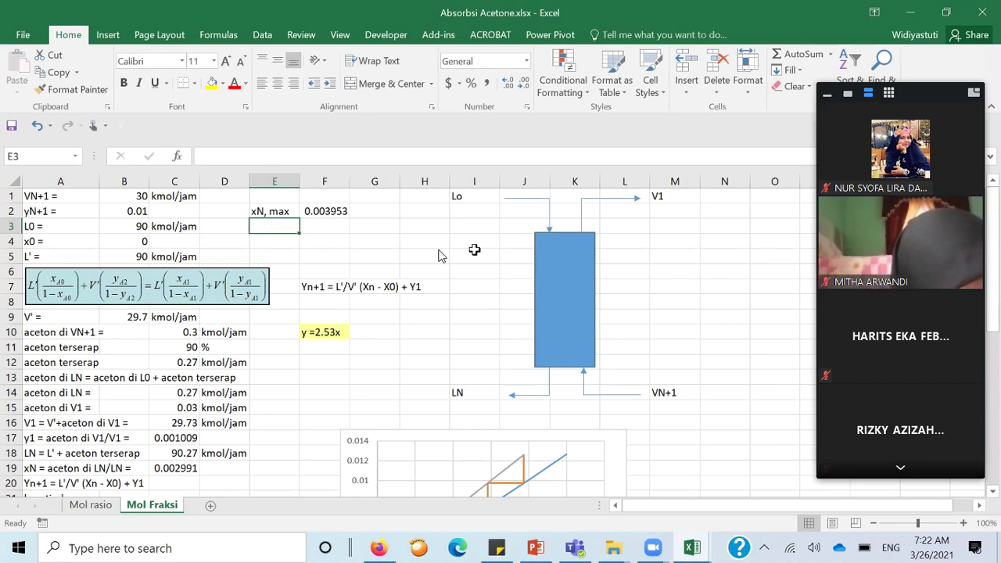
Begin the acetone balance equation in cell E3 with the left-hand side XA0 + V'/L' YN+1 =.
type("X")
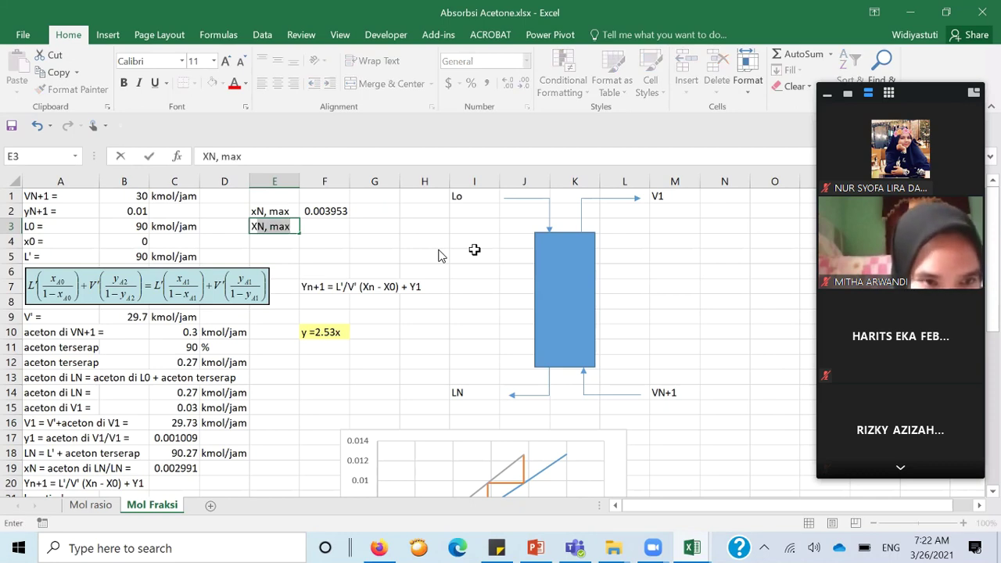
type("A0")
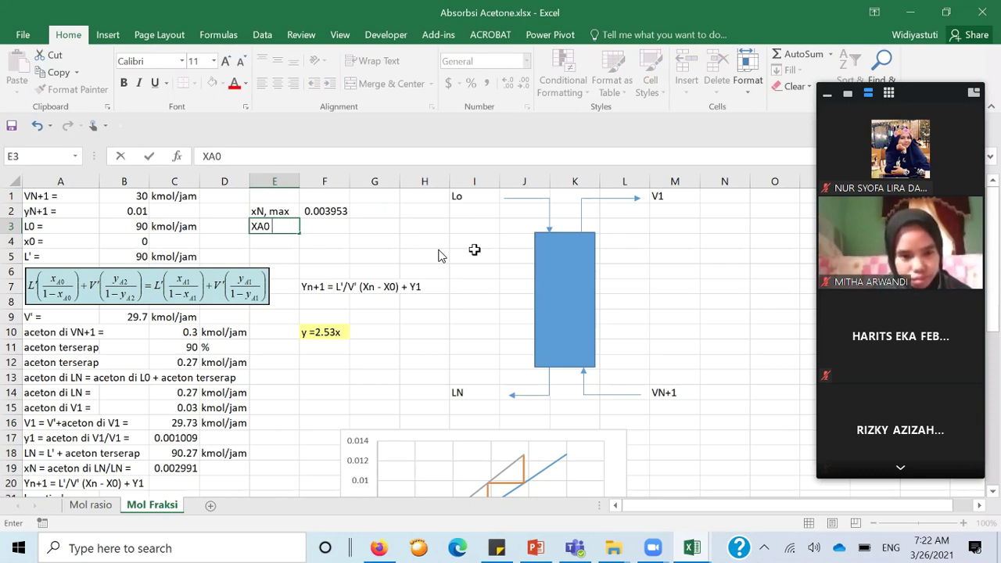
type(" +")
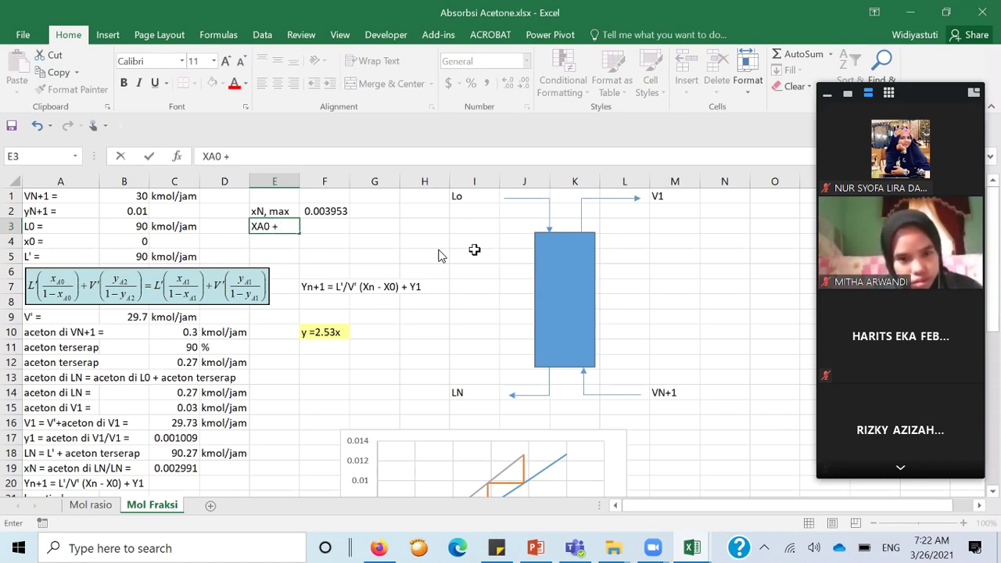
type(" V")
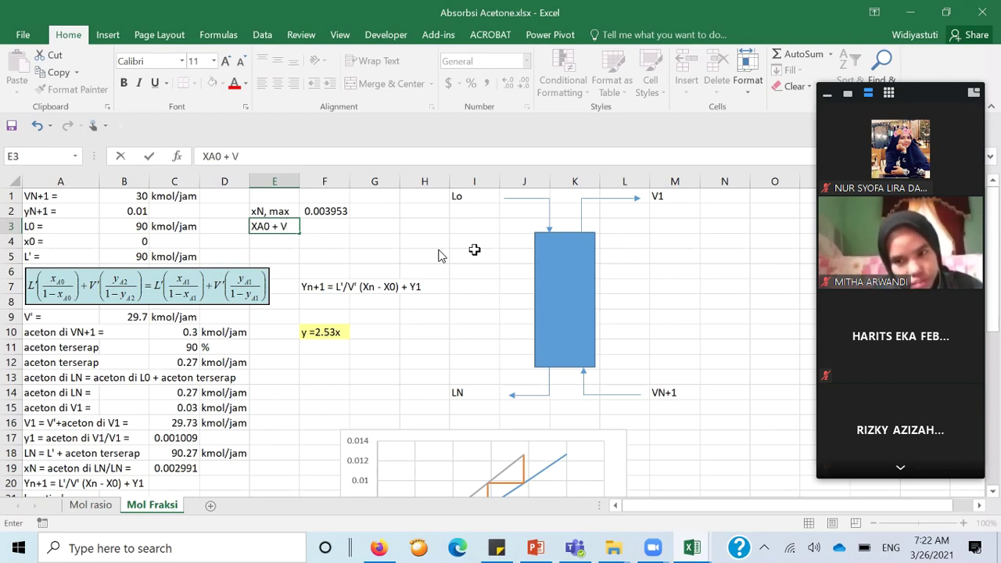
type("'/")
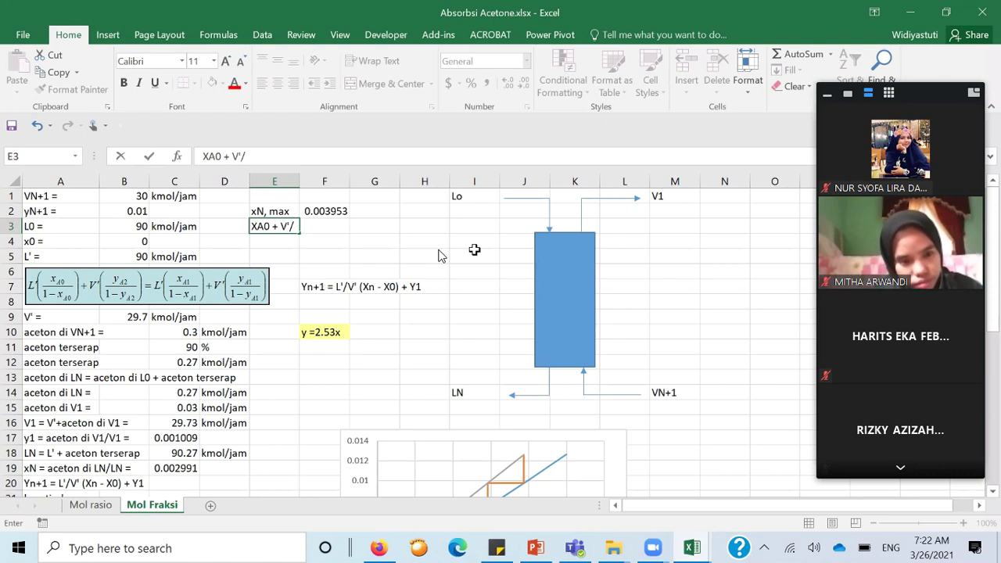
type("L'")
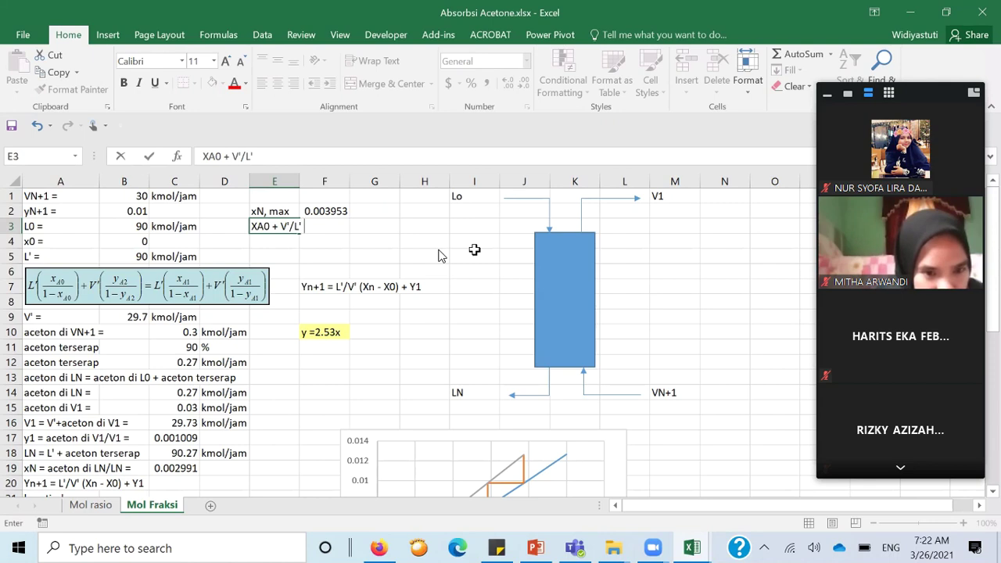
type(" YA")
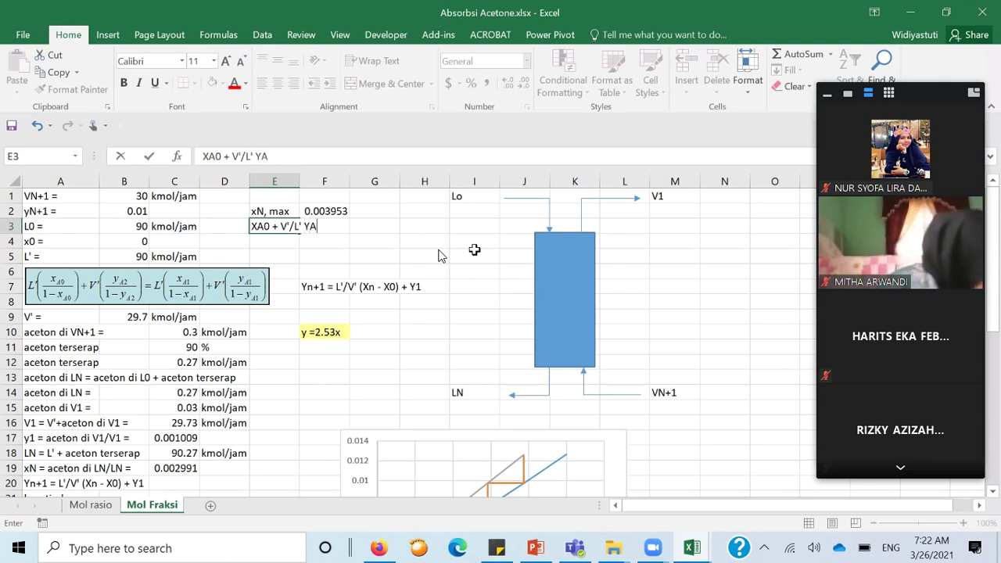
key("BackSpace")
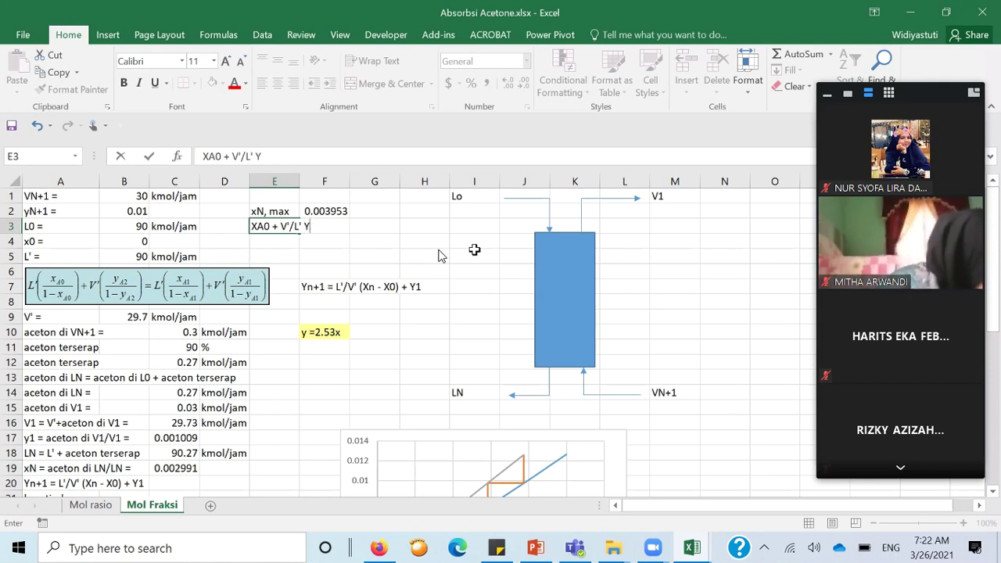
type("N+1 =")
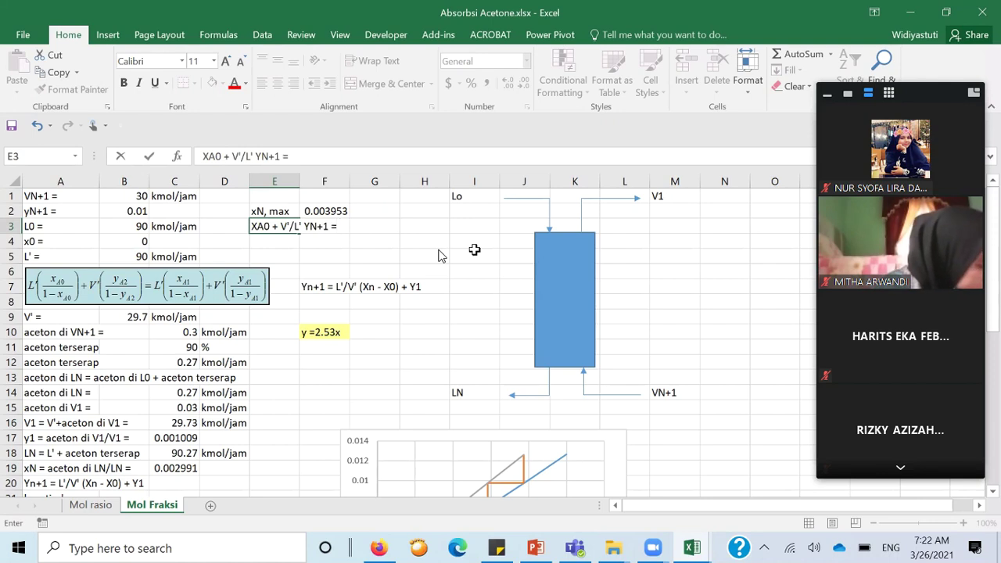
Complete the balance equation in cell E3 with XN + V'/L' Y1 and correct its first term to X0.
type(" X")
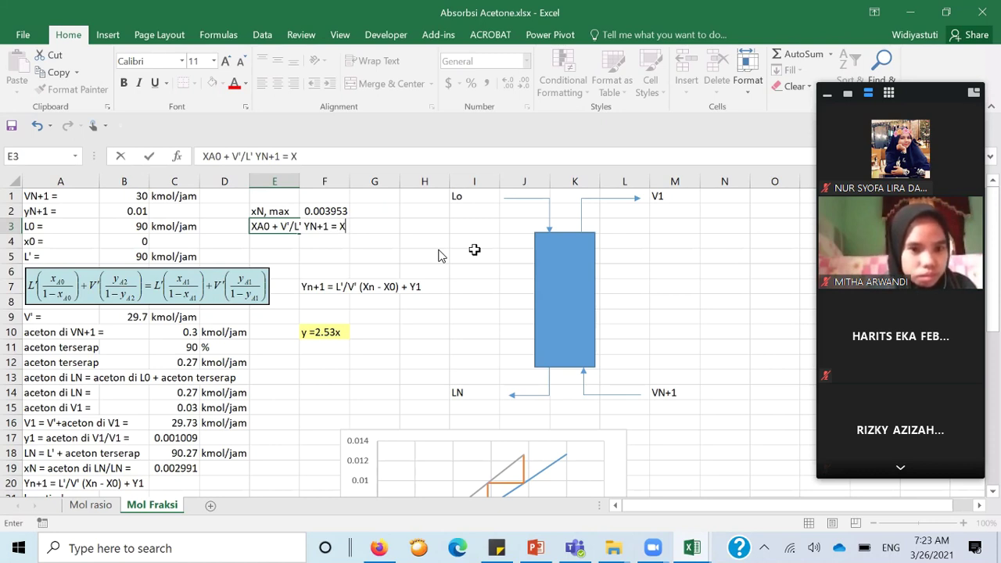
type("N ")
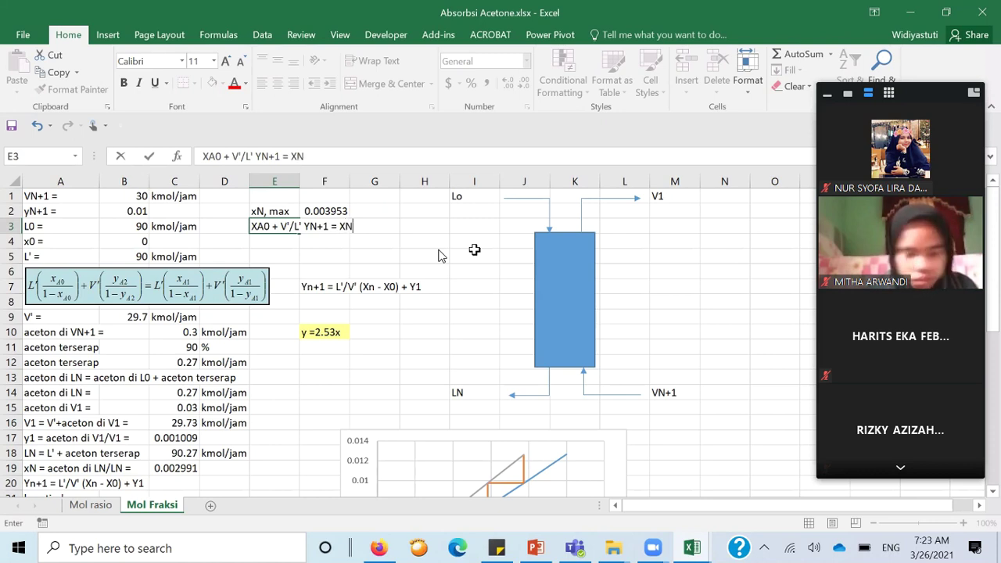
type("+ V")
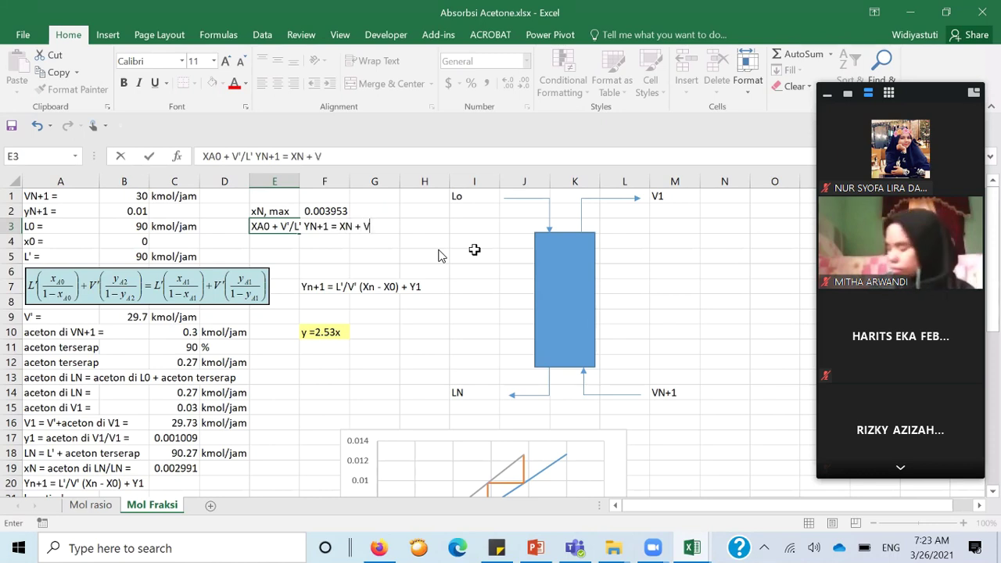
type("'/")
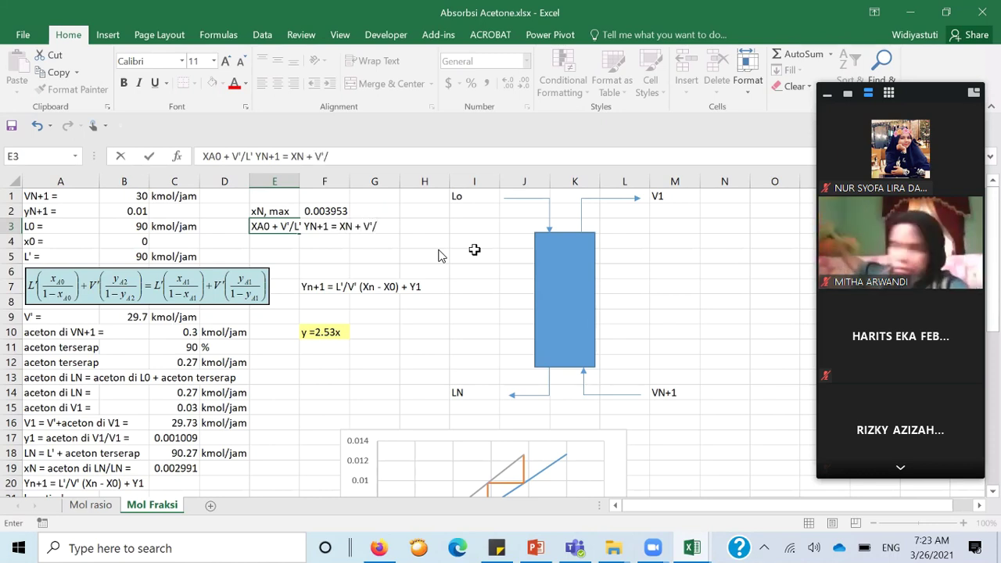
type("L")
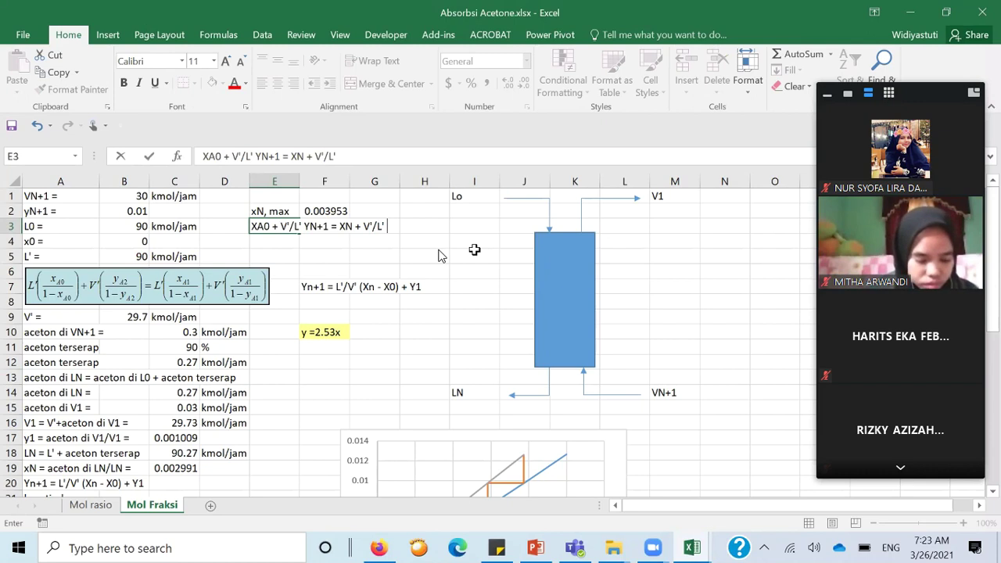
type("' Y1")
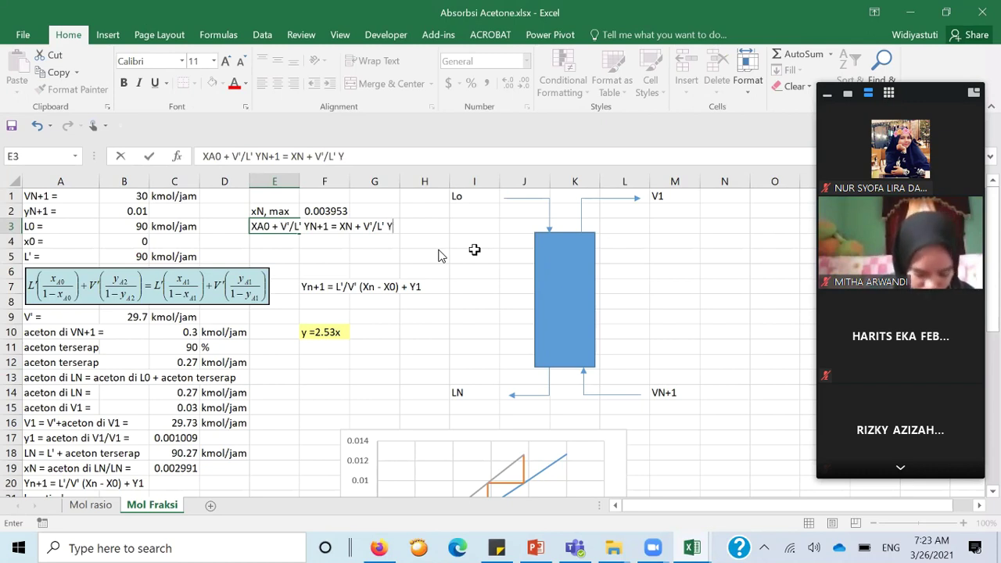
left_click(215, 156)
key("BackSpace")
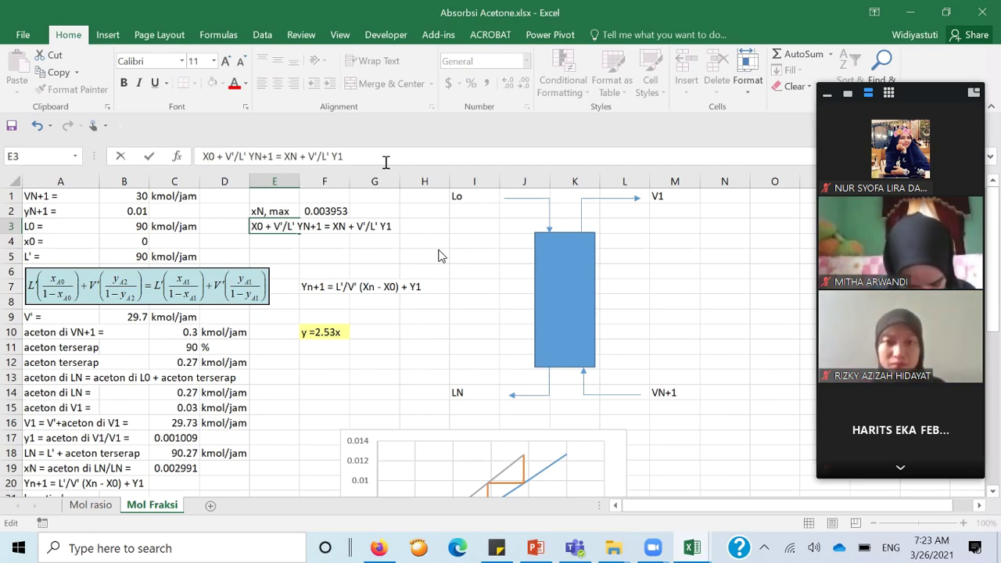
key("Return")
Begin the rearranged balance equation in cell E4 with the left-hand side V'/L'(YN+1) =.
type("YN+")
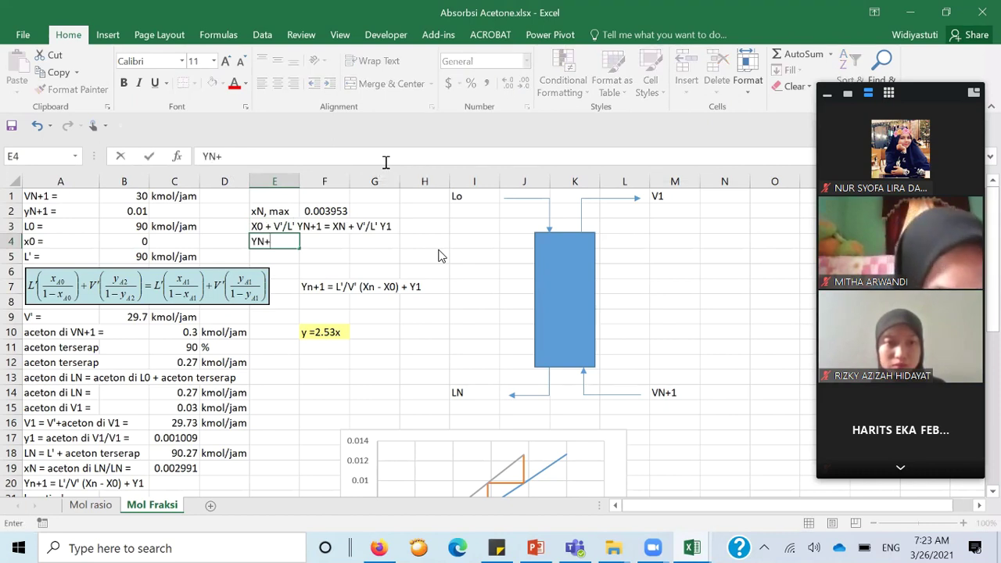
type("1 =")
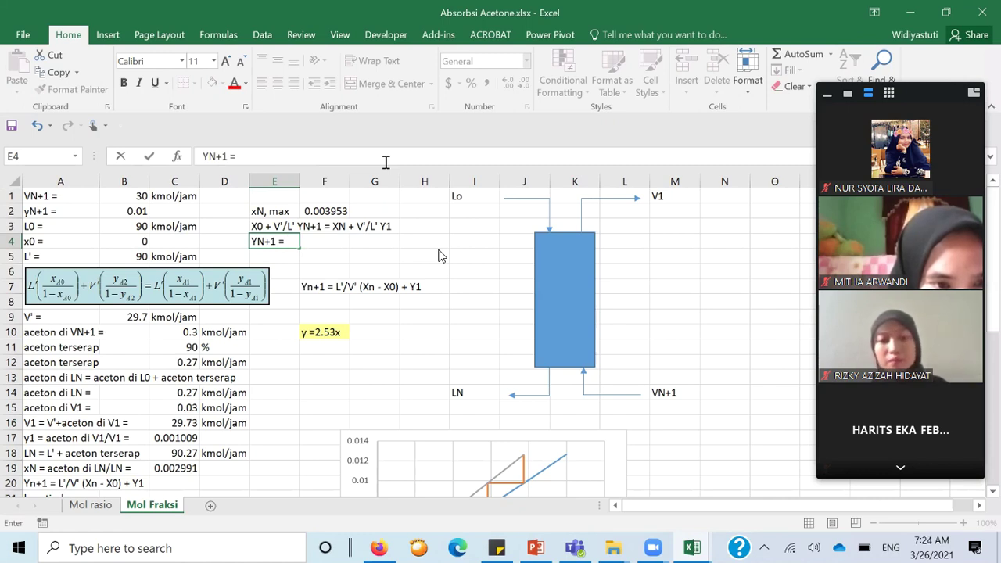
key("ctrl+Left")
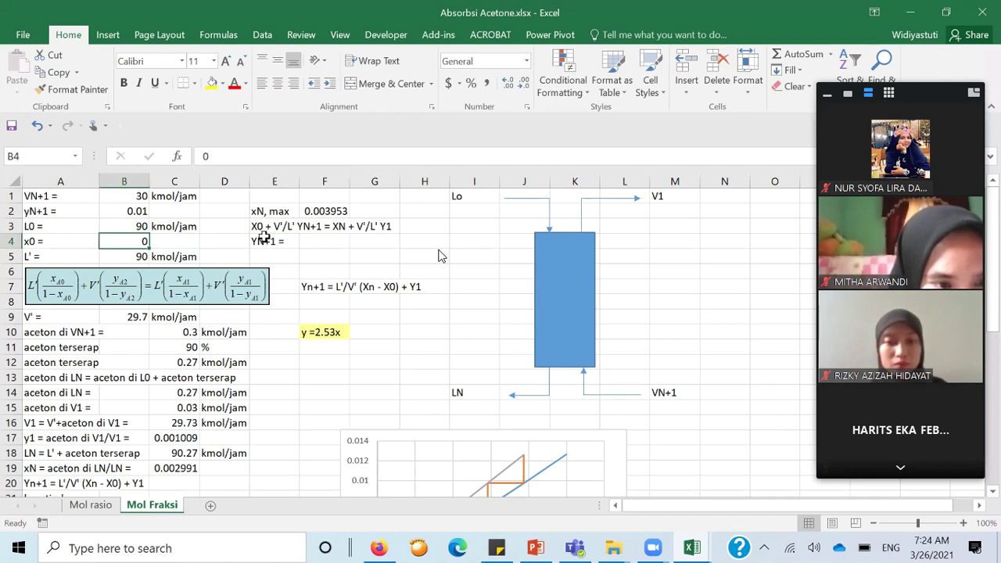
key("ctrl+Right")
left_click(201, 156)
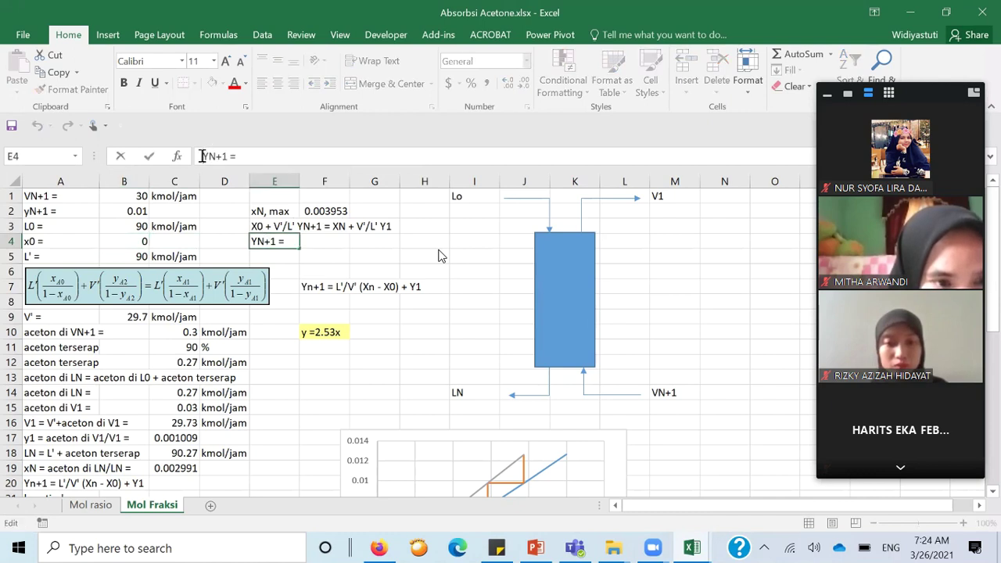
type("V'")
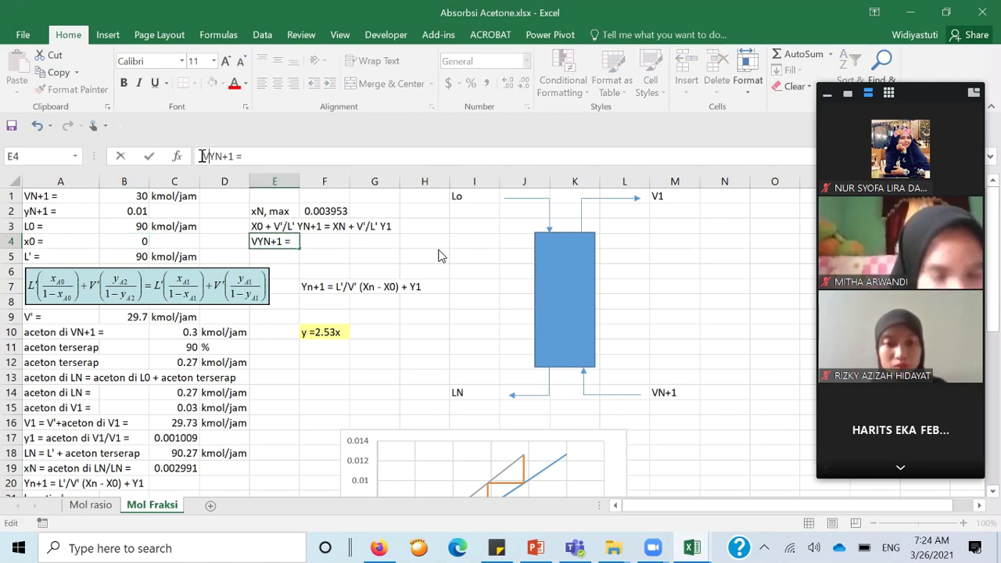
type("/")
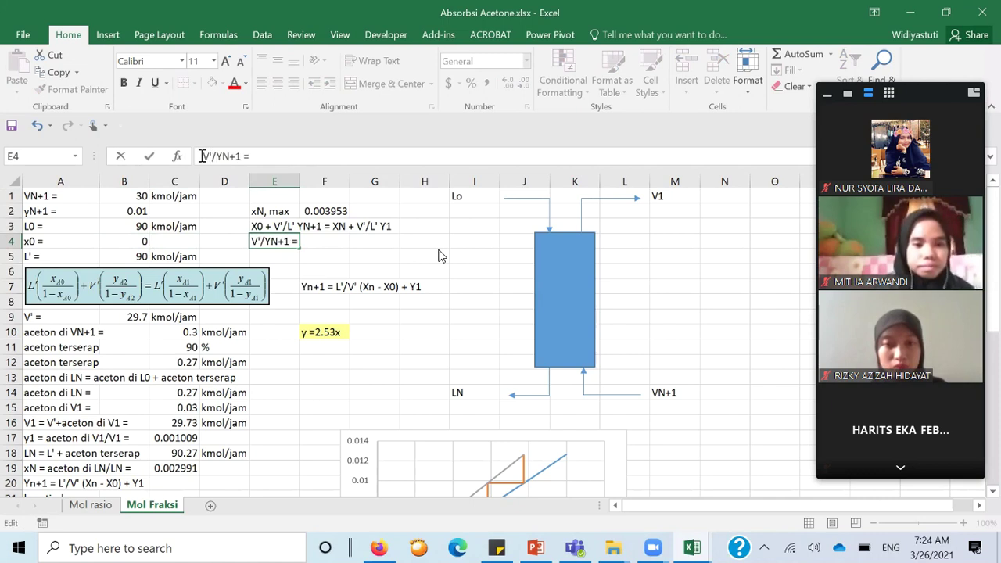
type("L'(")
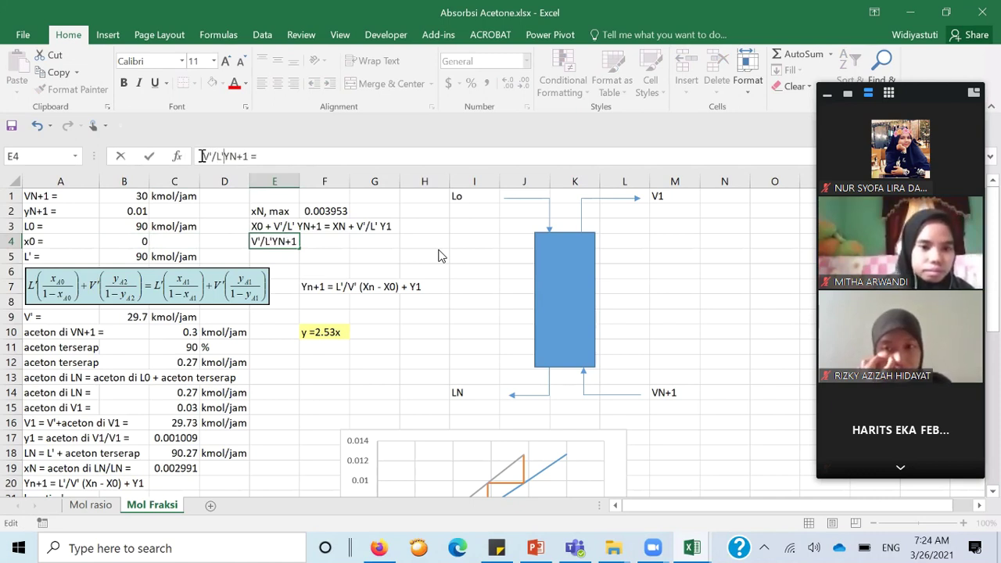
left_click(251, 157)
type(")")
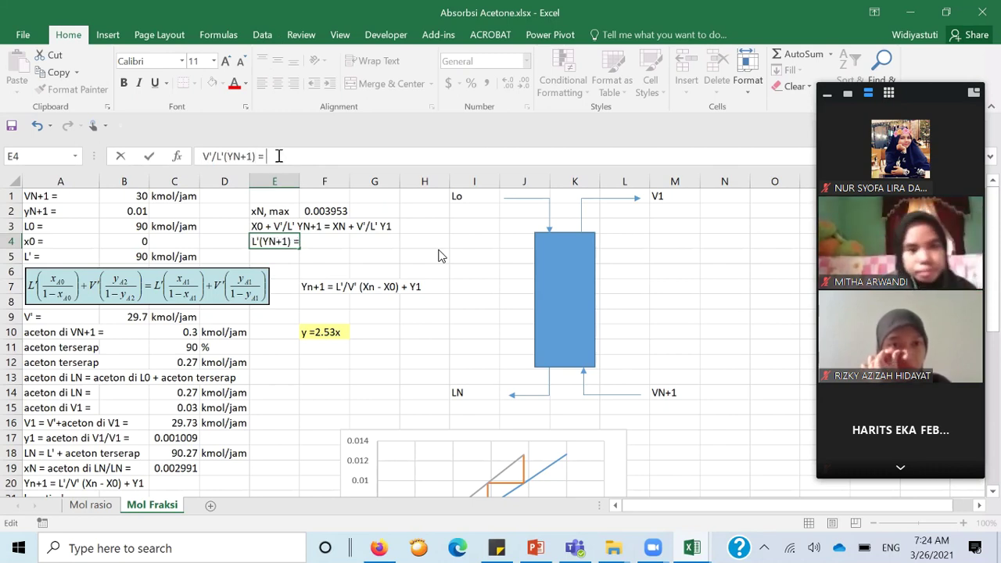
Complete the equation in cell E4 with the right-hand side XN-X0 + V'/L' Y1.
type(" = X")
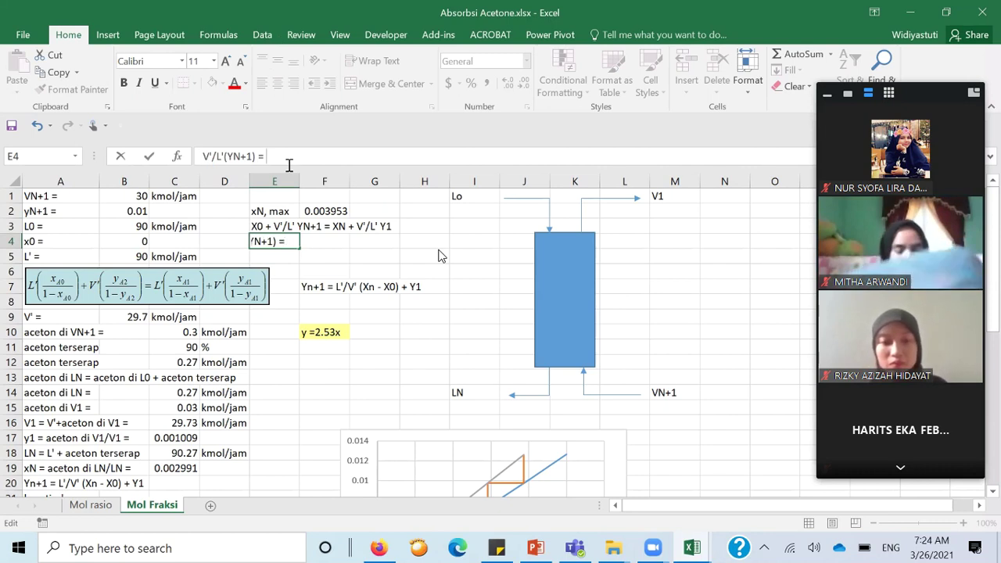
type("N")
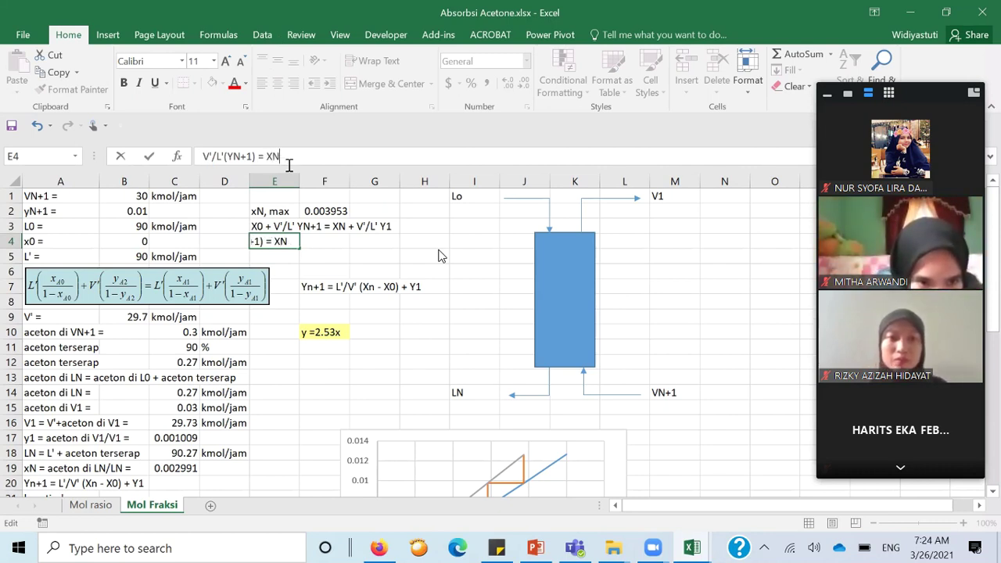
type("-X")
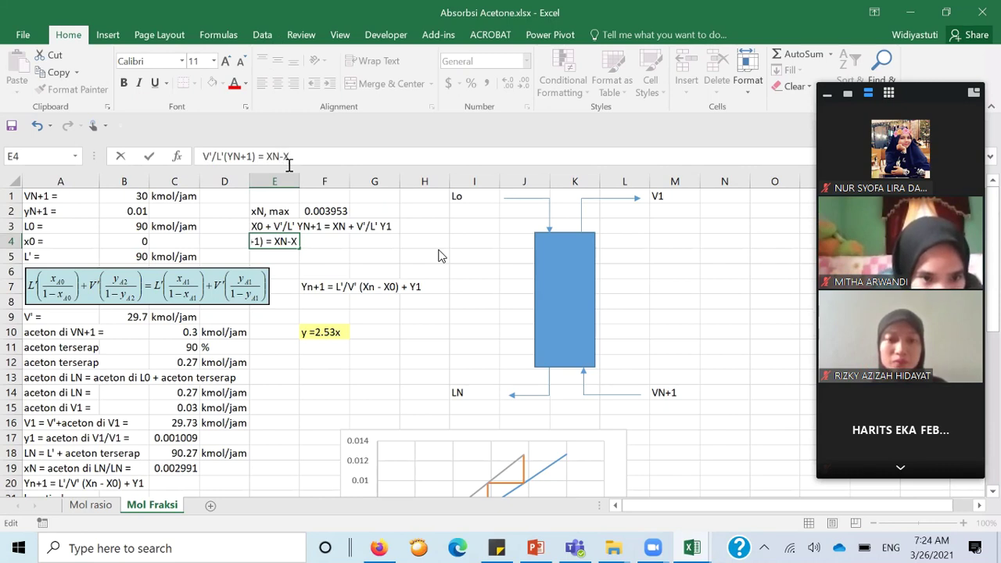
type("0")
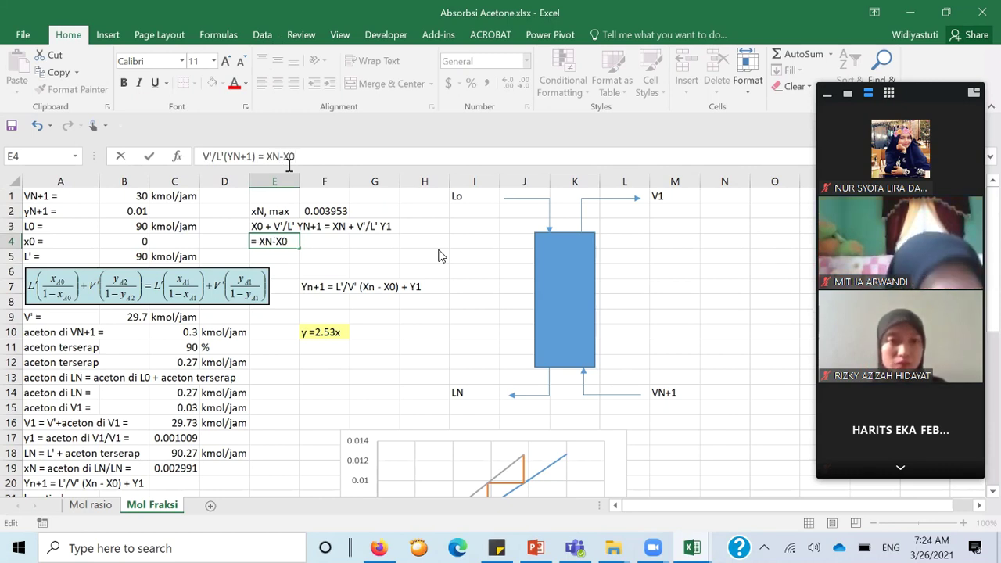
type(" +")
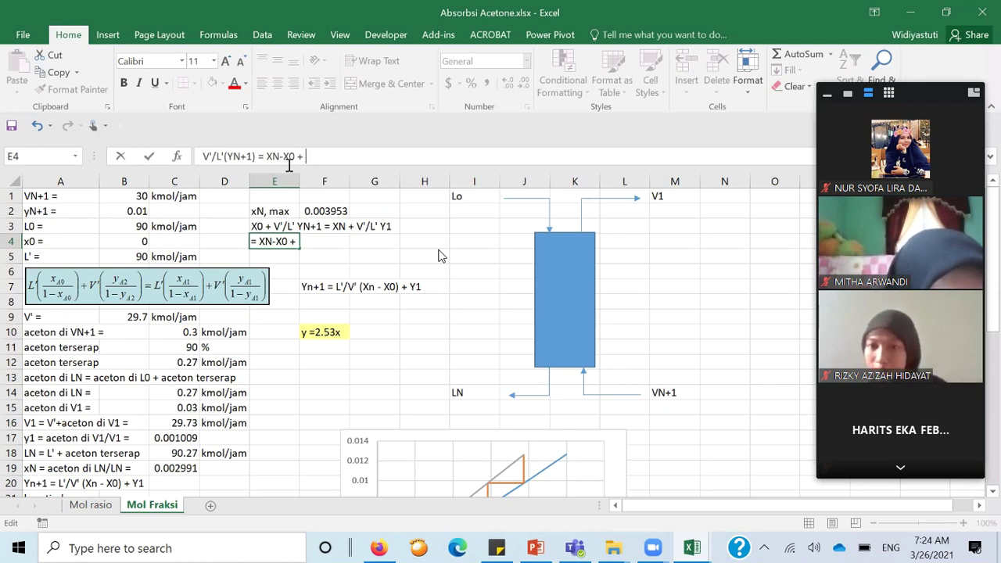
type("V")
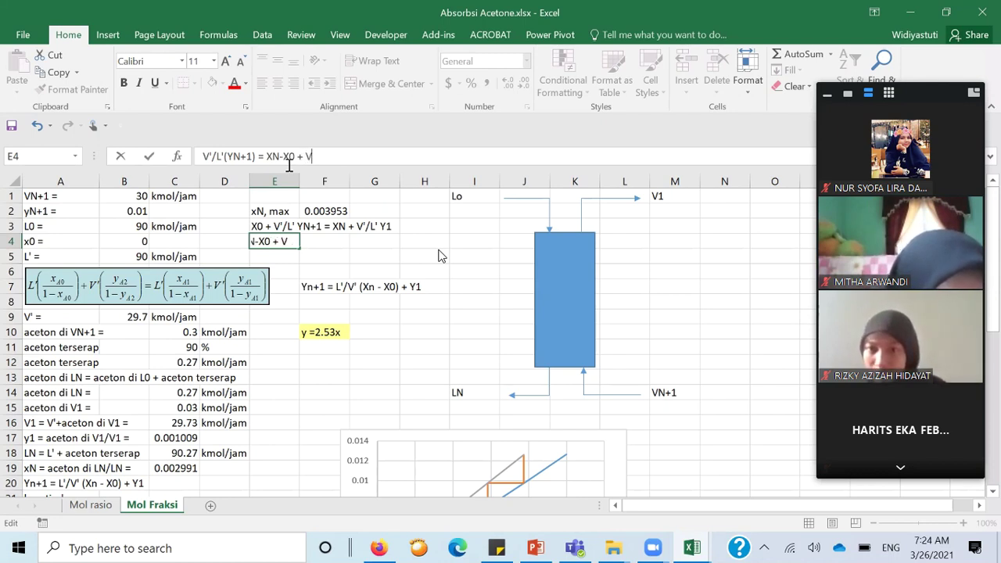
type("'/L")
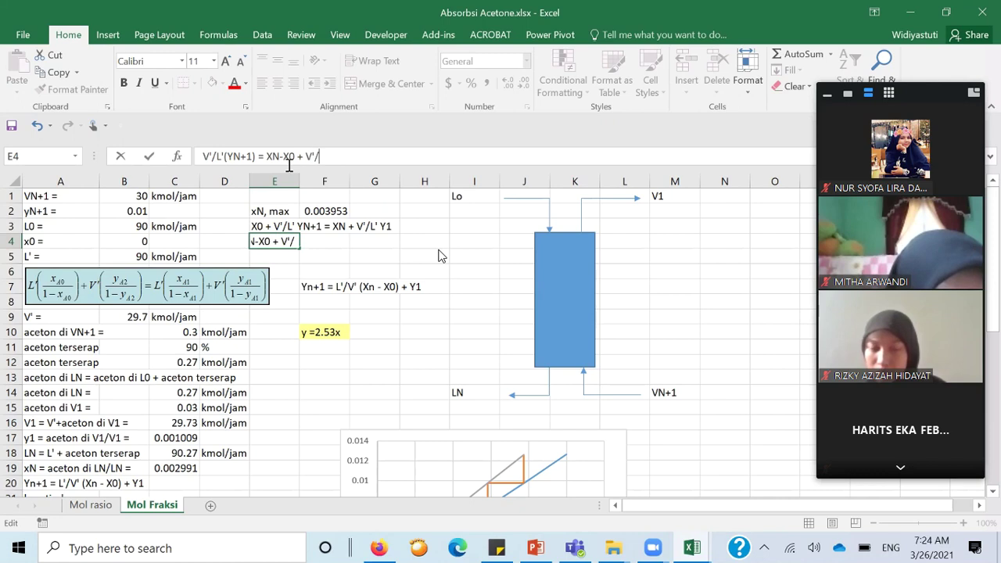
type("' Y")
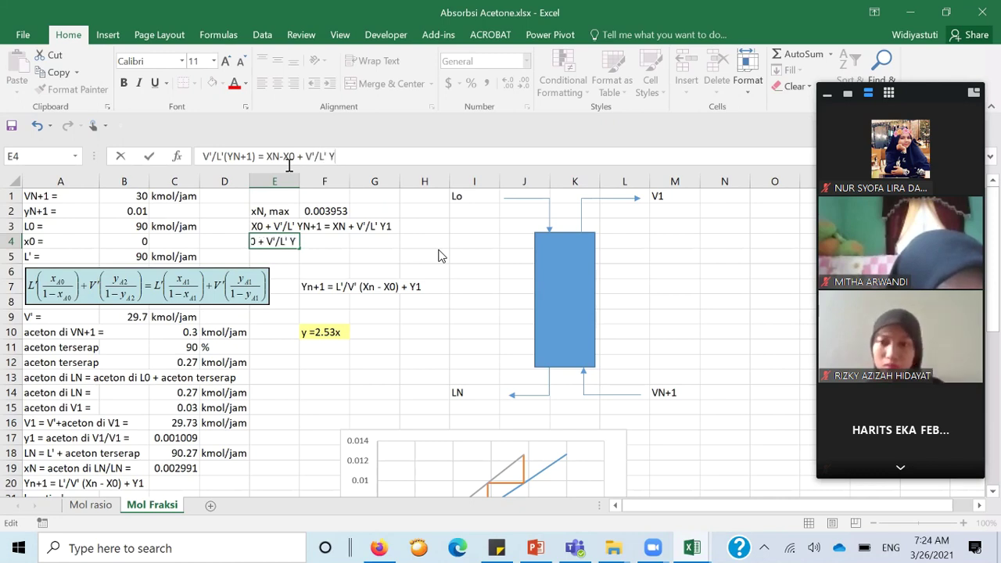
key("Return")
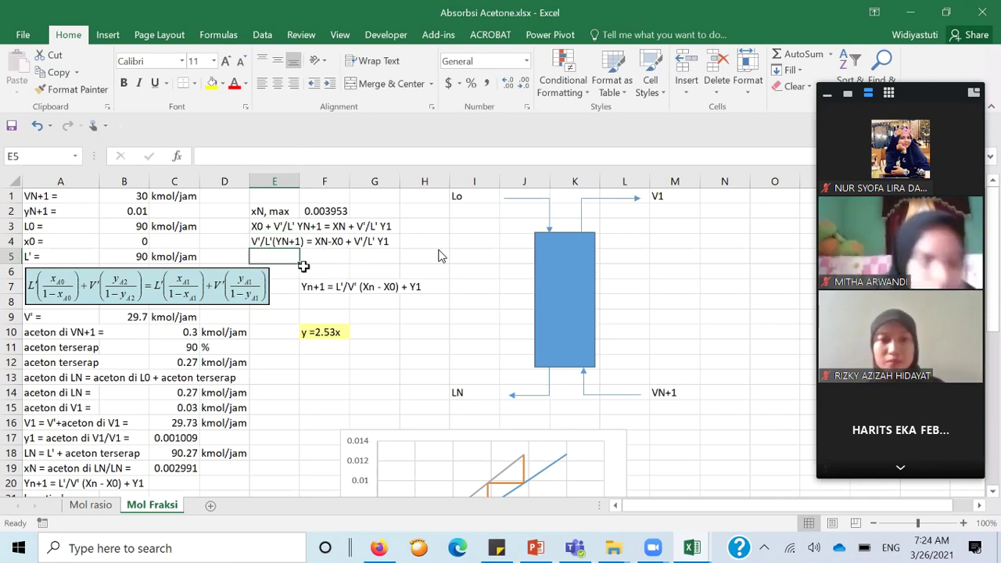
Write the operating line equation YN+1 = L'/V'(XN-X0)+Y1 in cell E5.
type("YN")
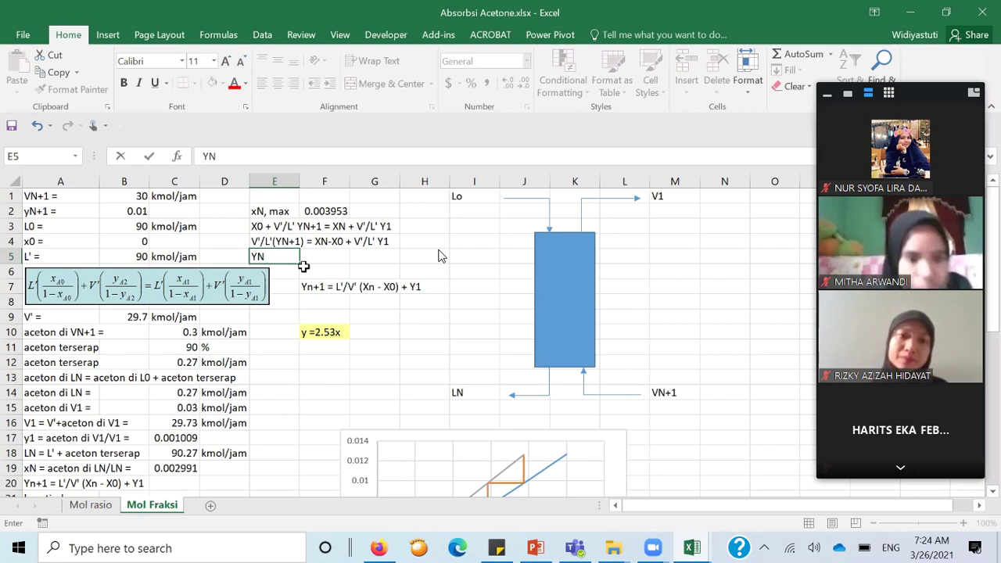
type("+")
type("1 =")
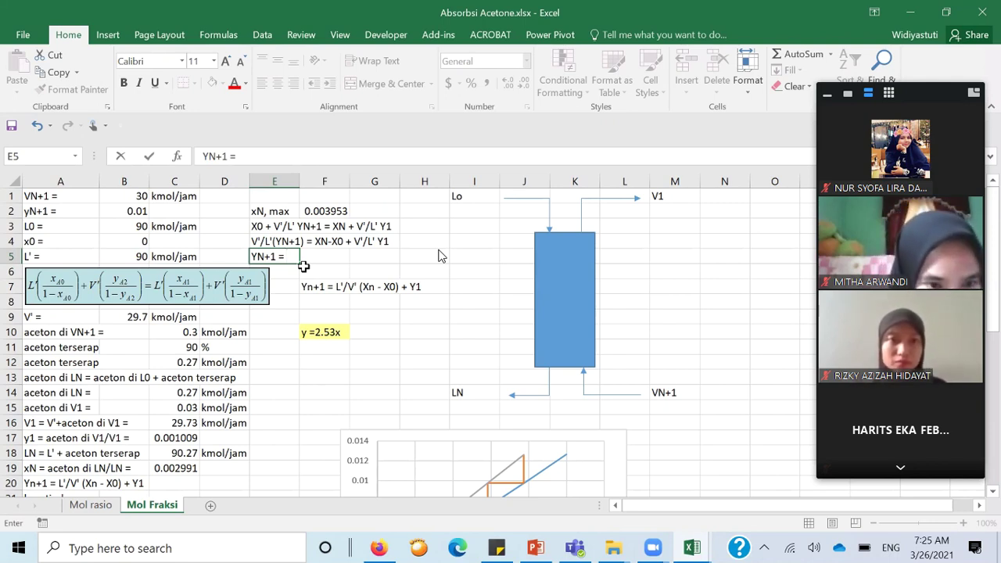
type("L")
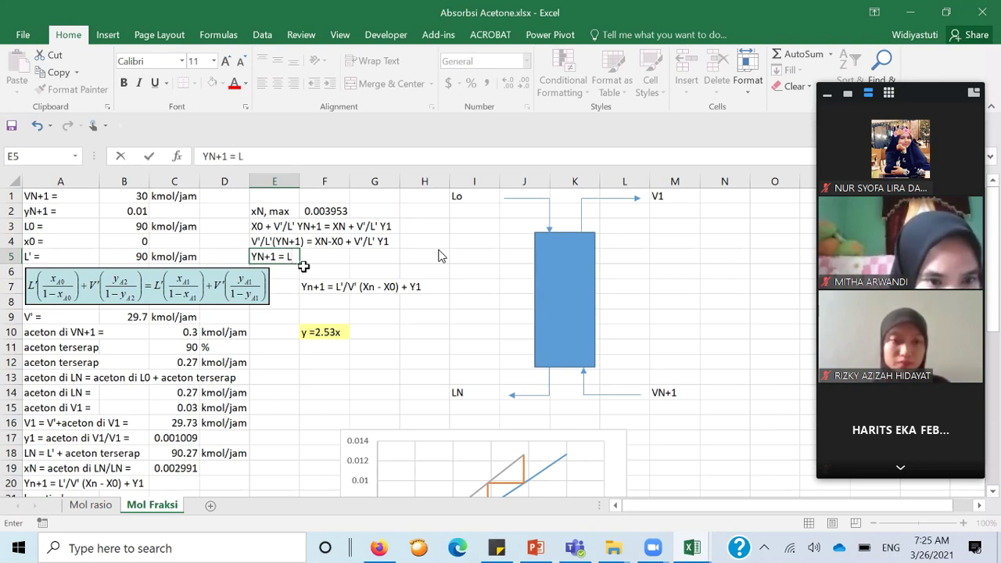
type("'/")
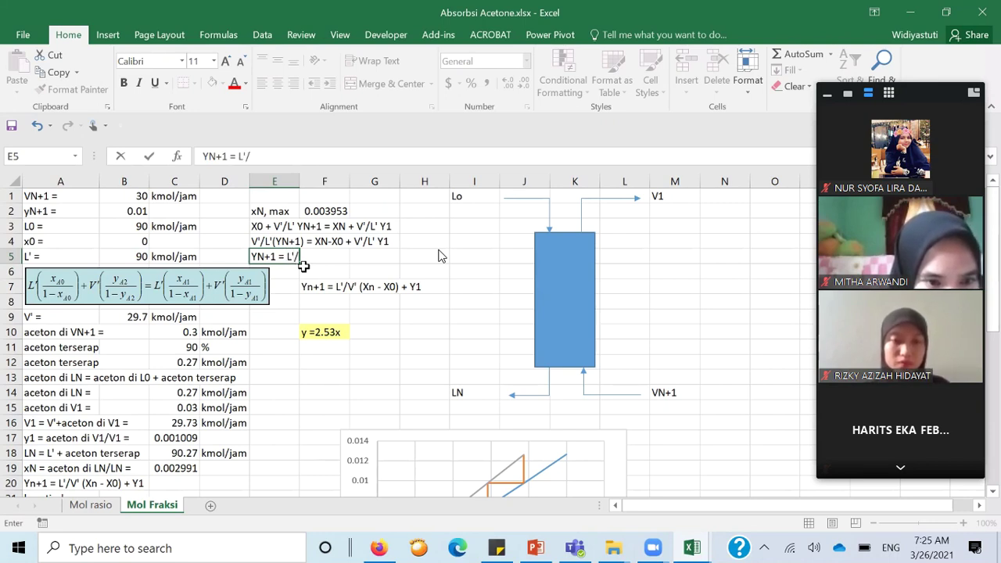
type("V'(X")
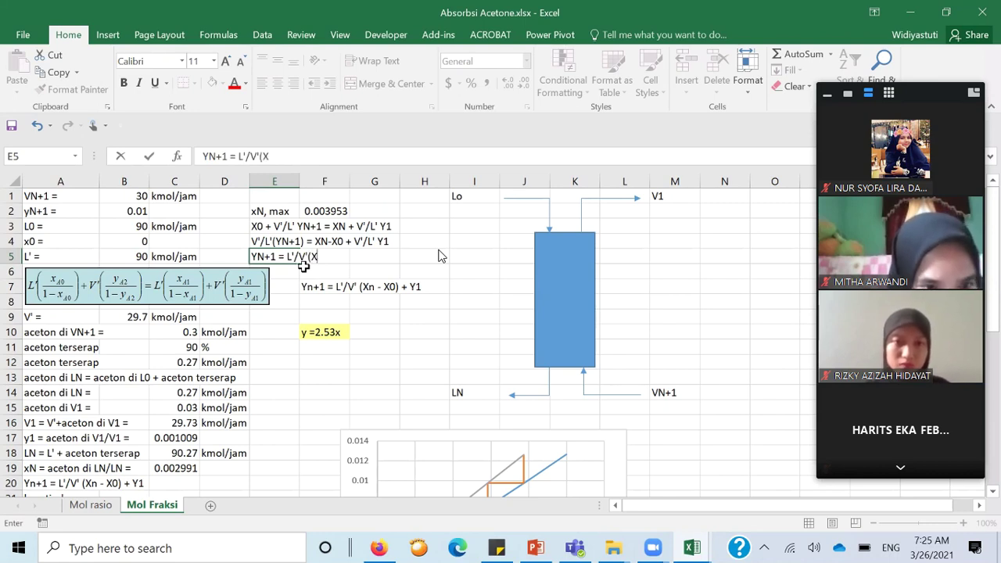
type("N-V0")
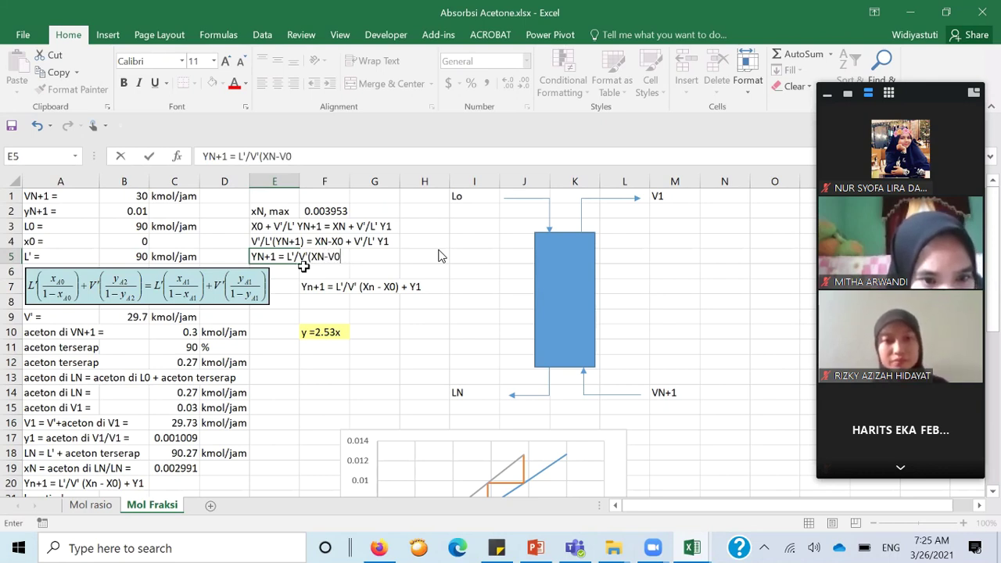
key("BackSpace")
key("BackSpace")
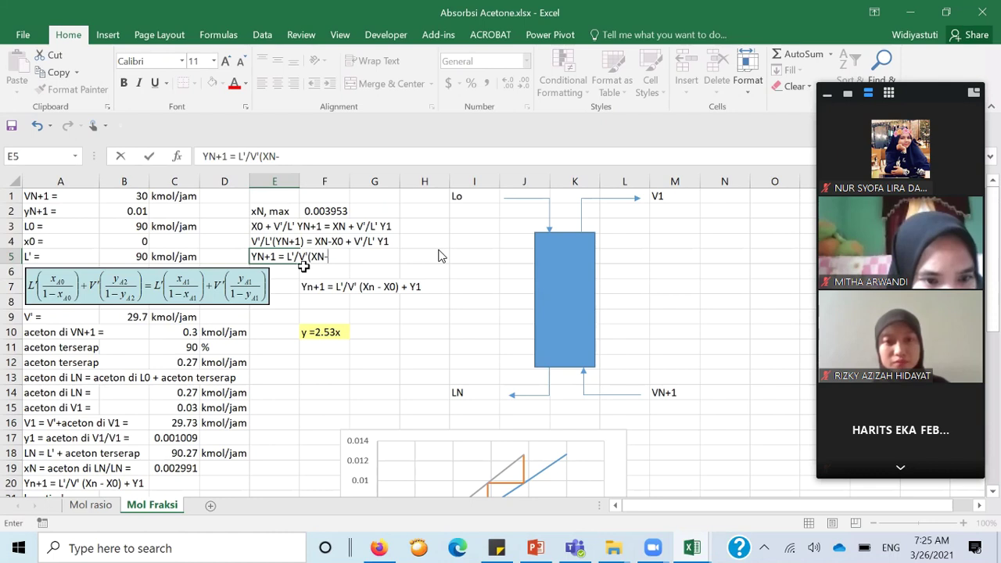
type("X")
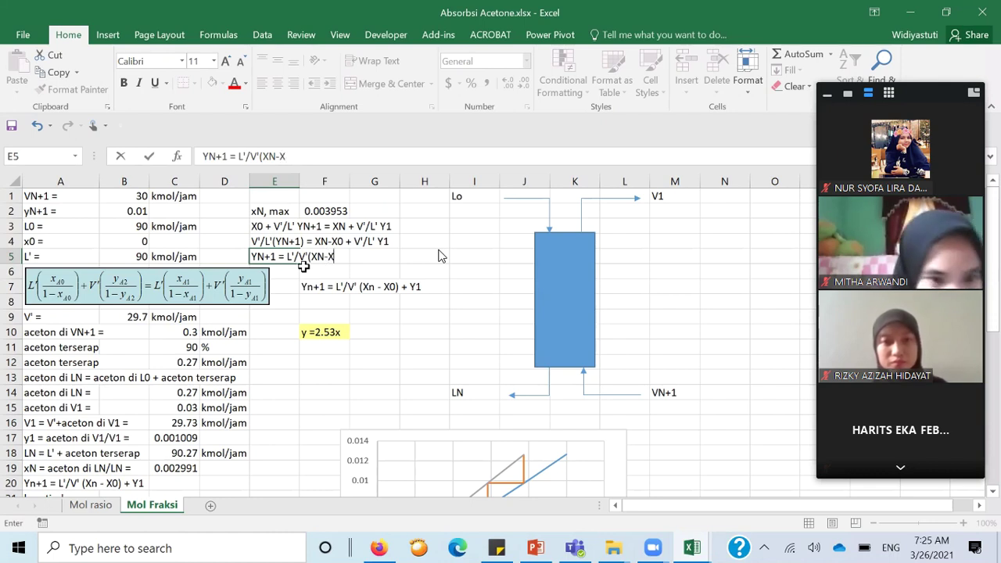
type("0)+")
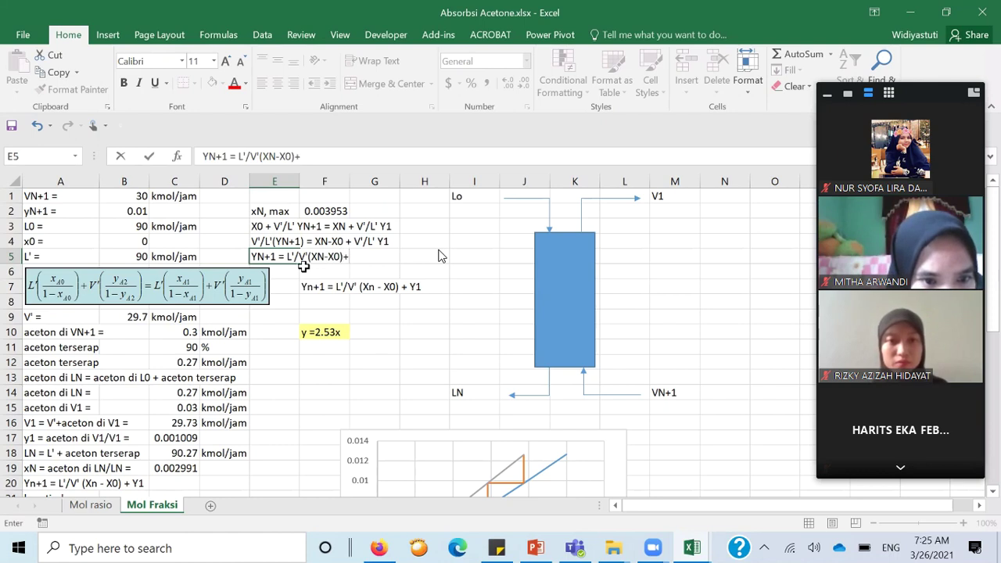
type("Y1")
key("Return")
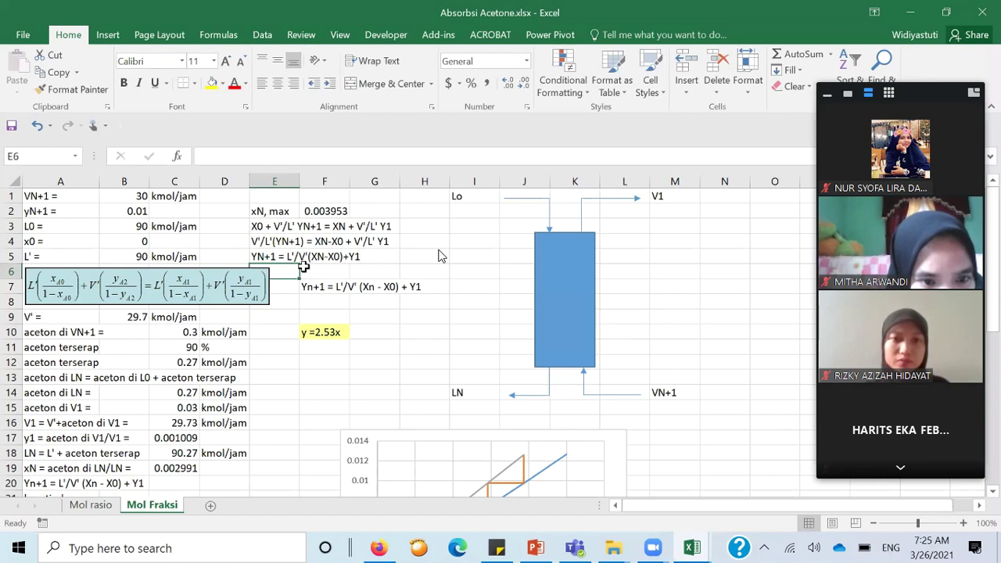
left_click(281, 255)
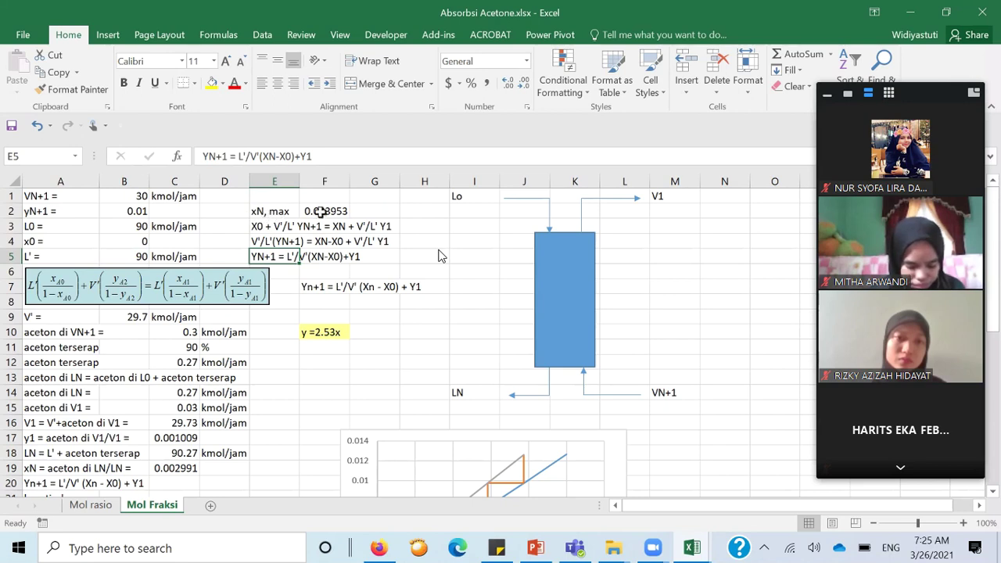
left_click(332, 255)
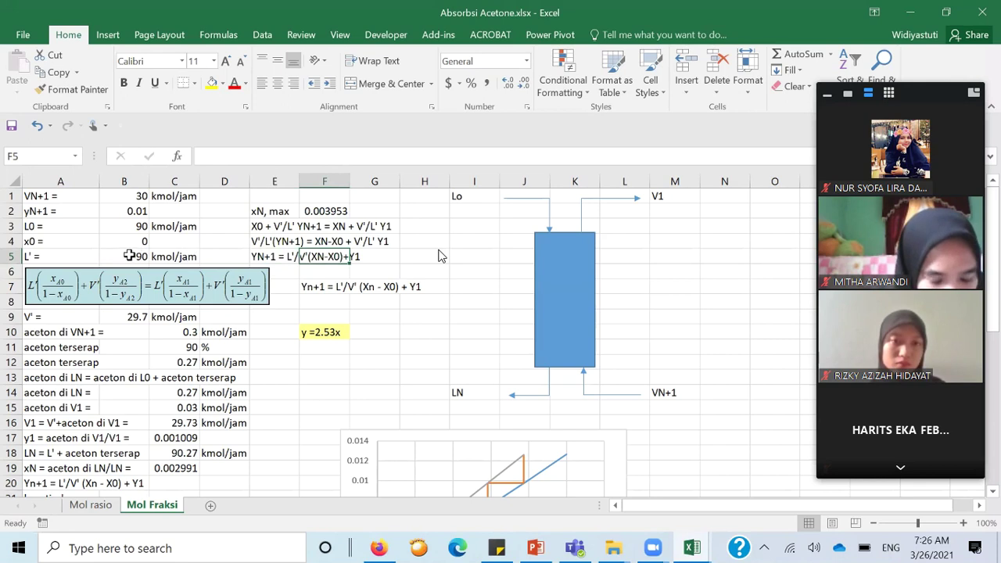
left_click(127, 319)
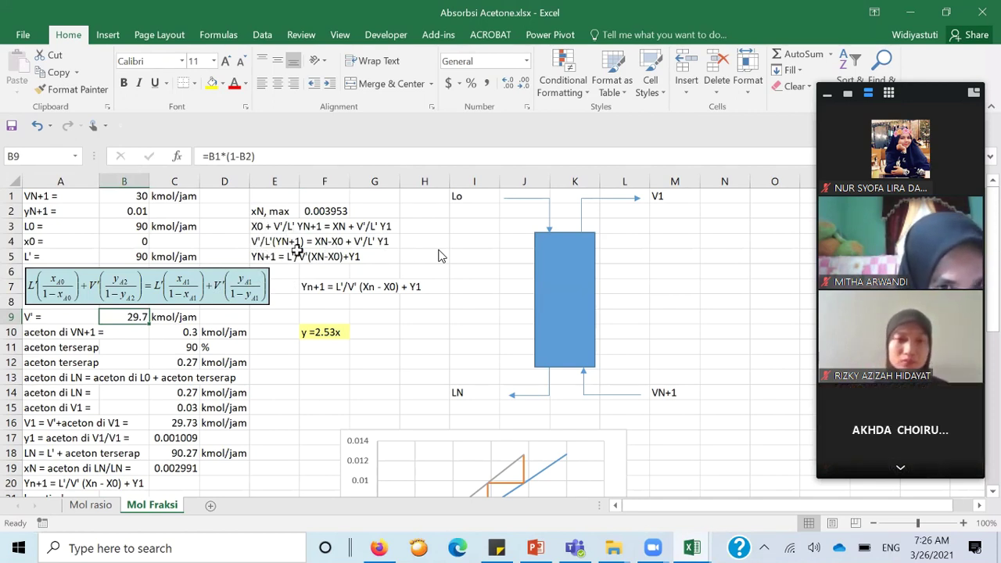
Extend the bracket in the cell E4 equation so its left-hand side is V'/L'(YN+1 - Y1).
left_click(420, 239)
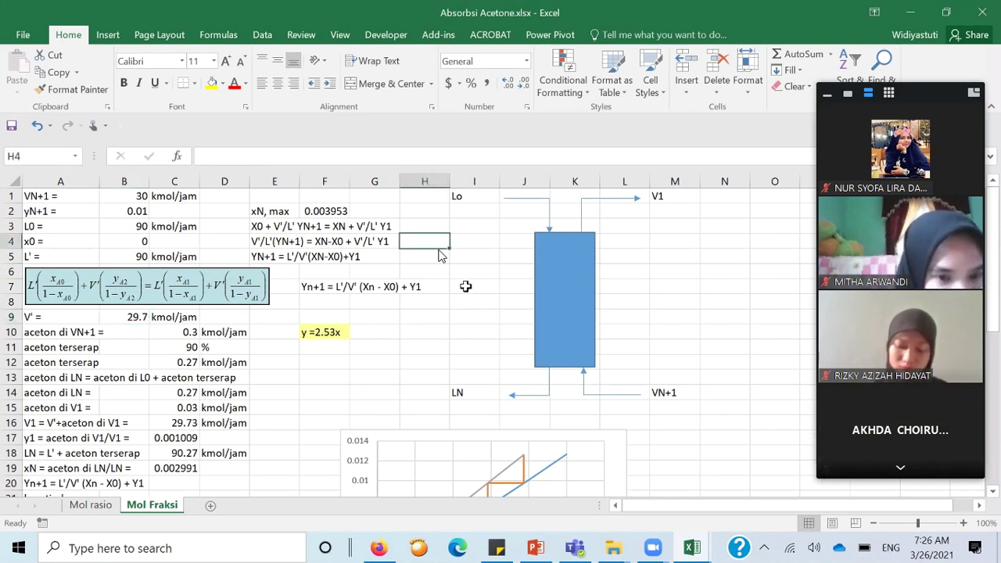
key("Left")
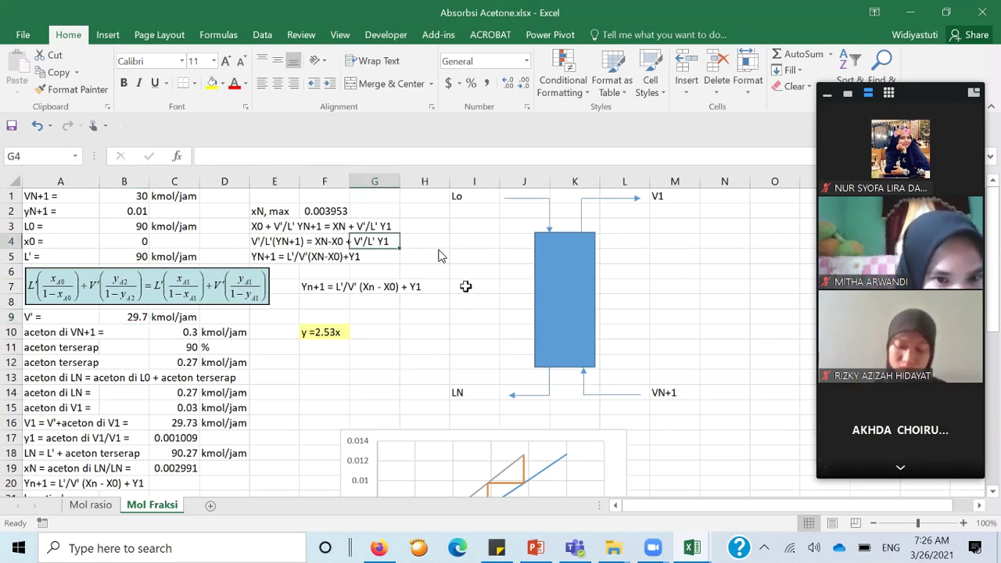
key("Left")
key("Left")
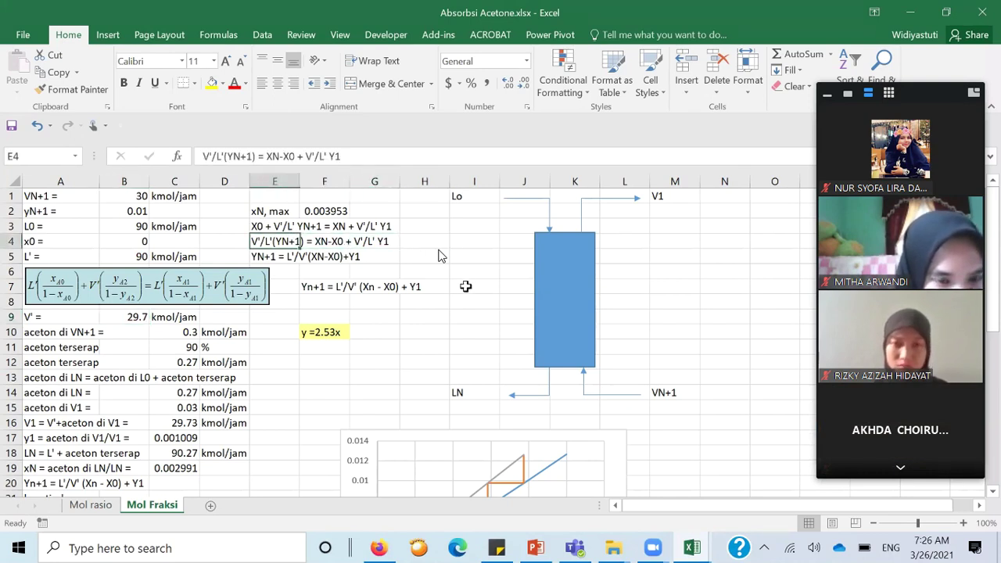
left_click(250, 156)
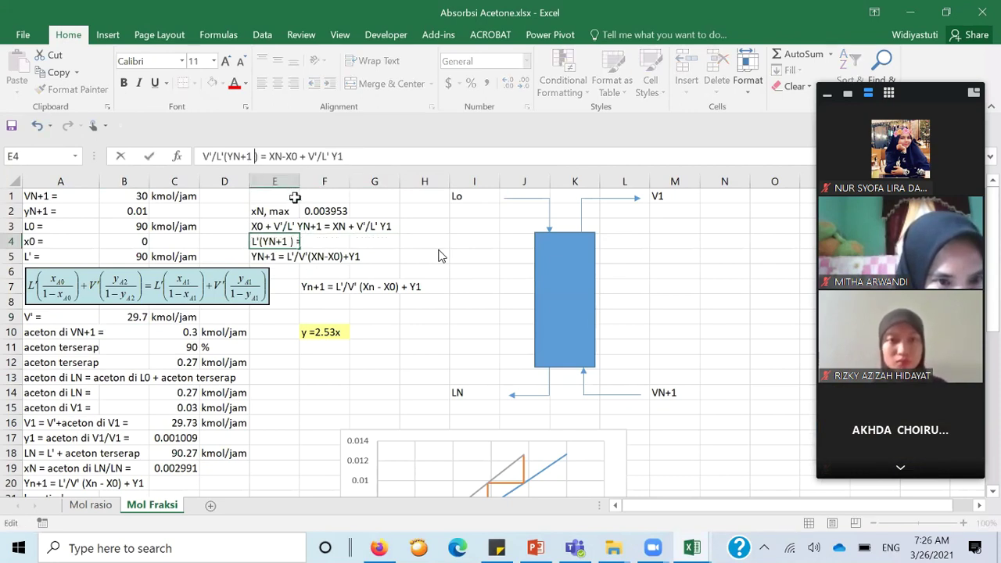
type("-")
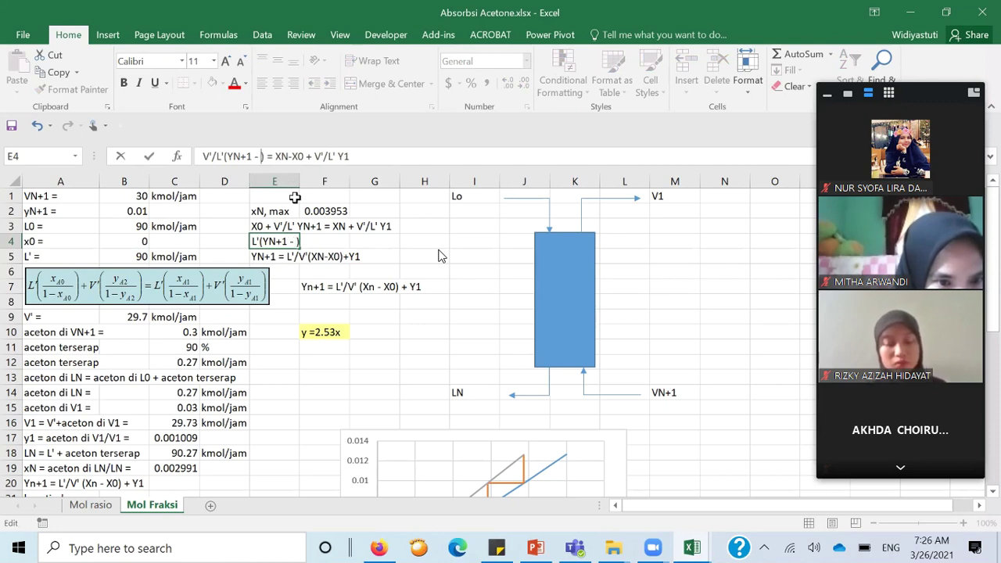
type(" Y1")
Remove the + V'/L' Y1 term from the right-hand side of the cell E4 equation, ending it at XN-X0.
key("BackSpace")
key("BackSpace")
key("BackSpace")
key("BackSpace")
key("BackSpace")
key("BackSpace")
key("BackSpace")
key("BackSpace")
key("BackSpace")
key("BackSpace")
key("BackSpace")
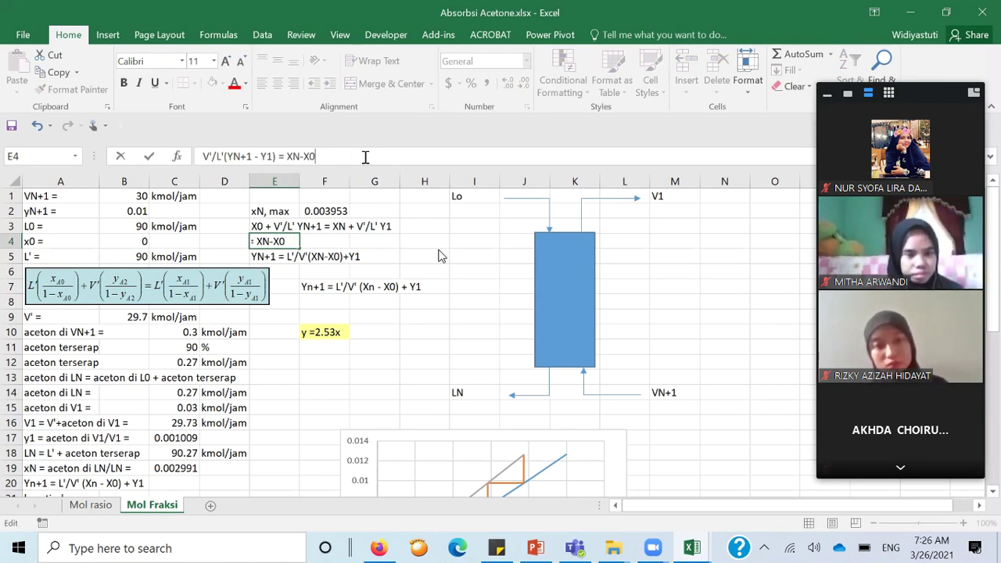
key("Return")
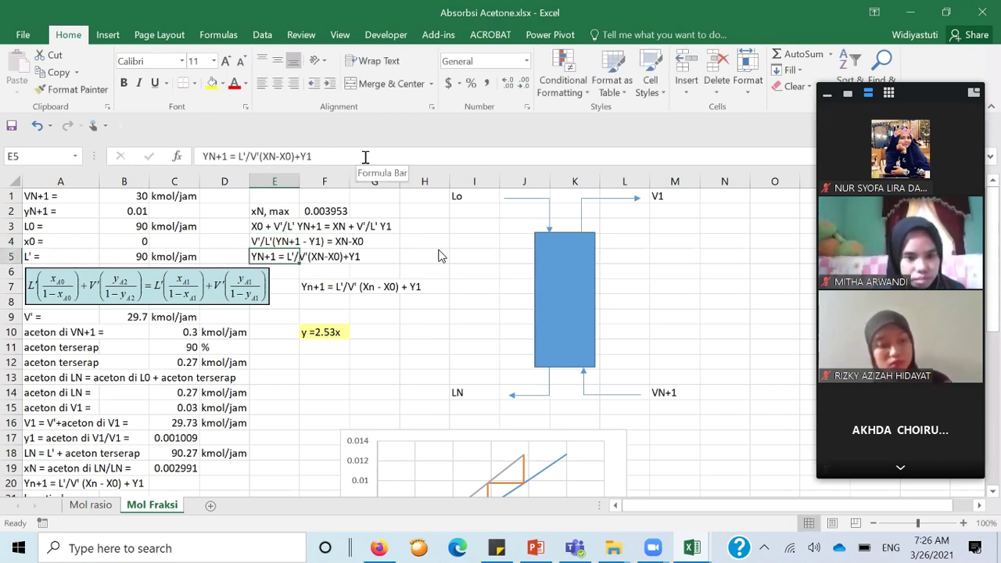
Write the equation L'max = V' (YN+1 - Y1)/(XN - Xo) in cell H4.
left_click(410, 244)
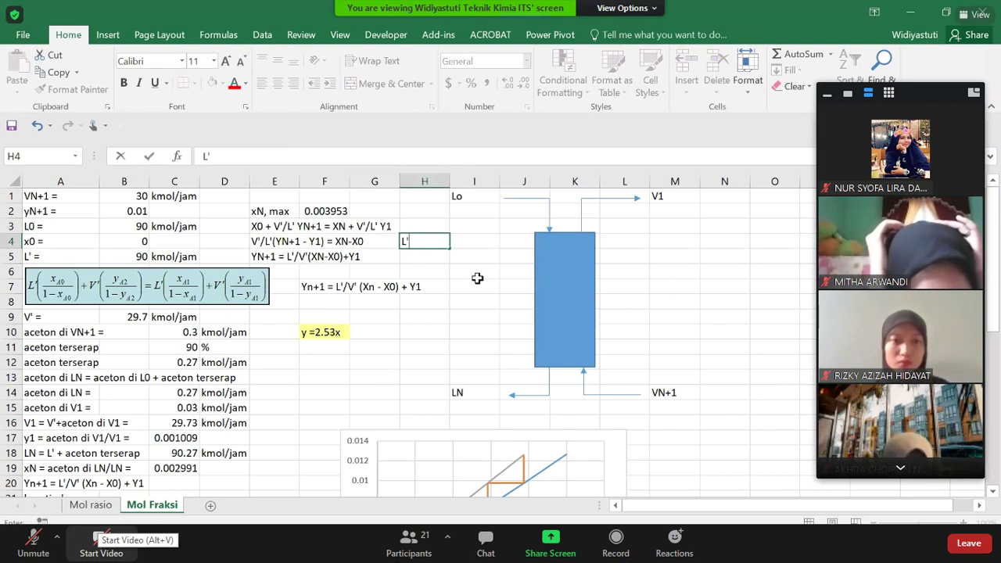
left_click(101, 536)
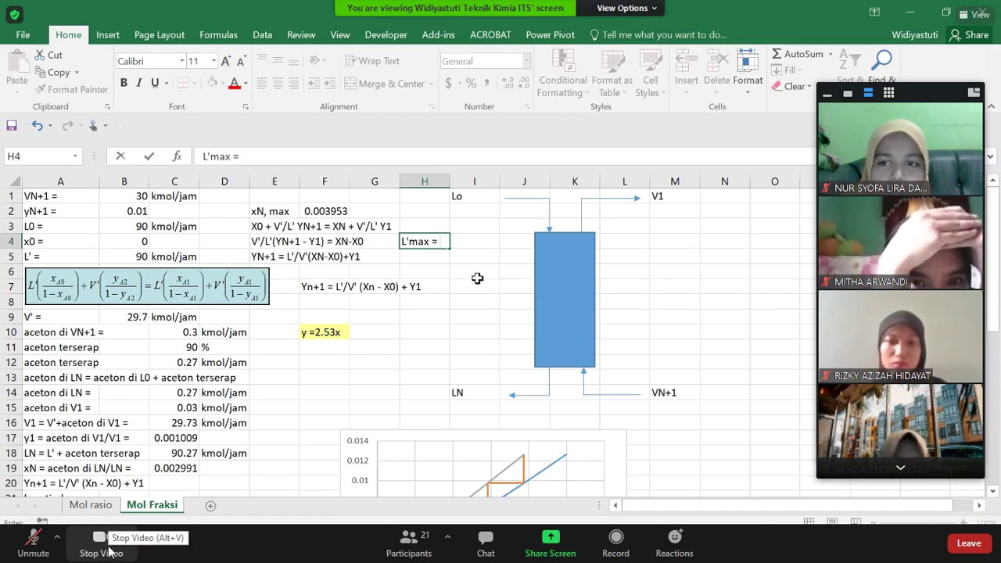
left_click(108, 551)
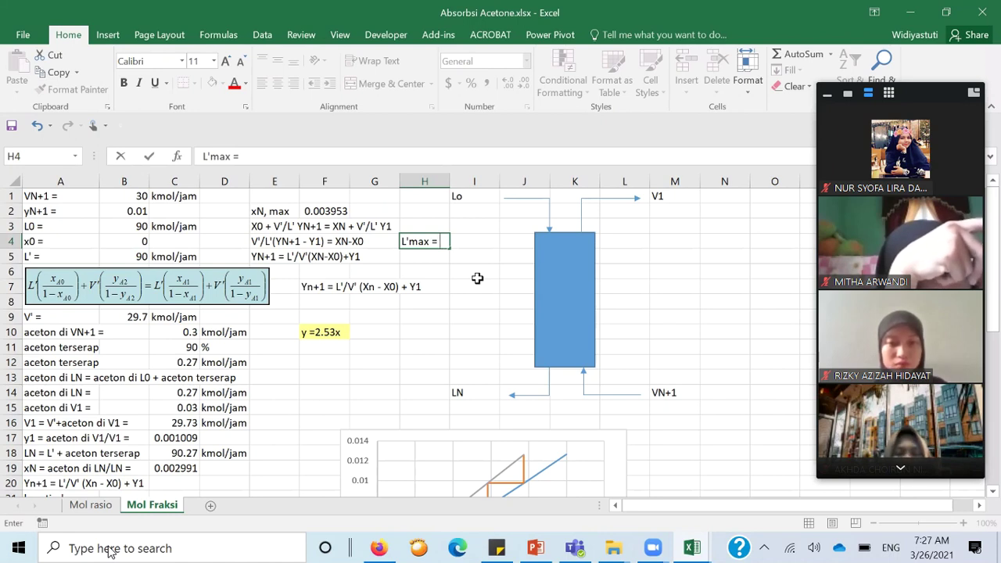
type("V")
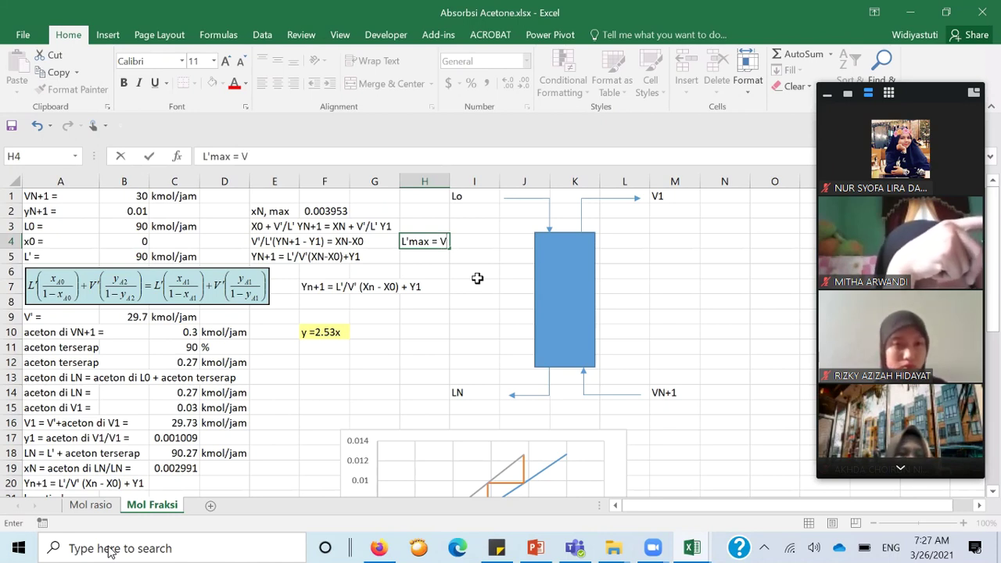
type("'")
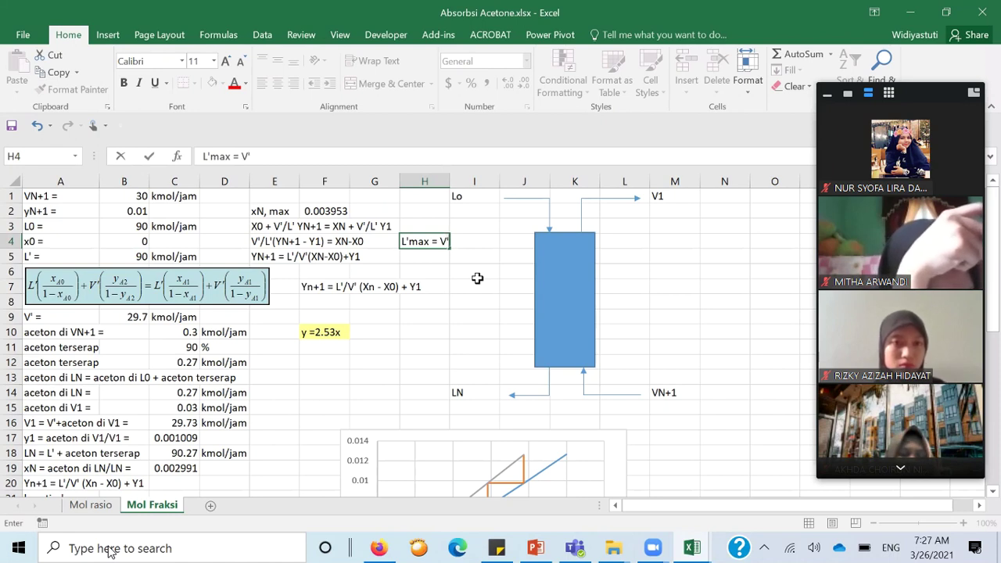
type(" (YN+1")
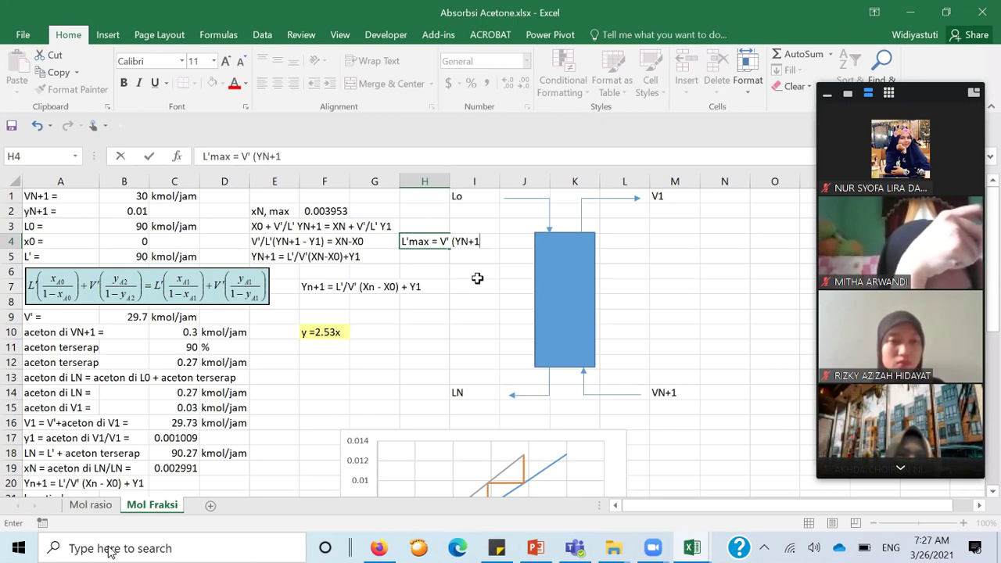
type(" -")
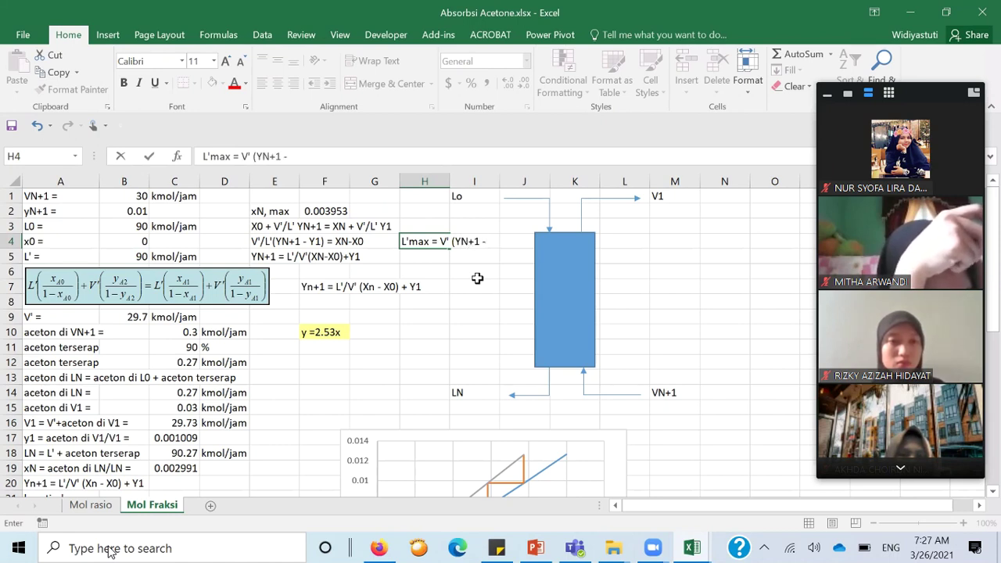
type(" Y1)")
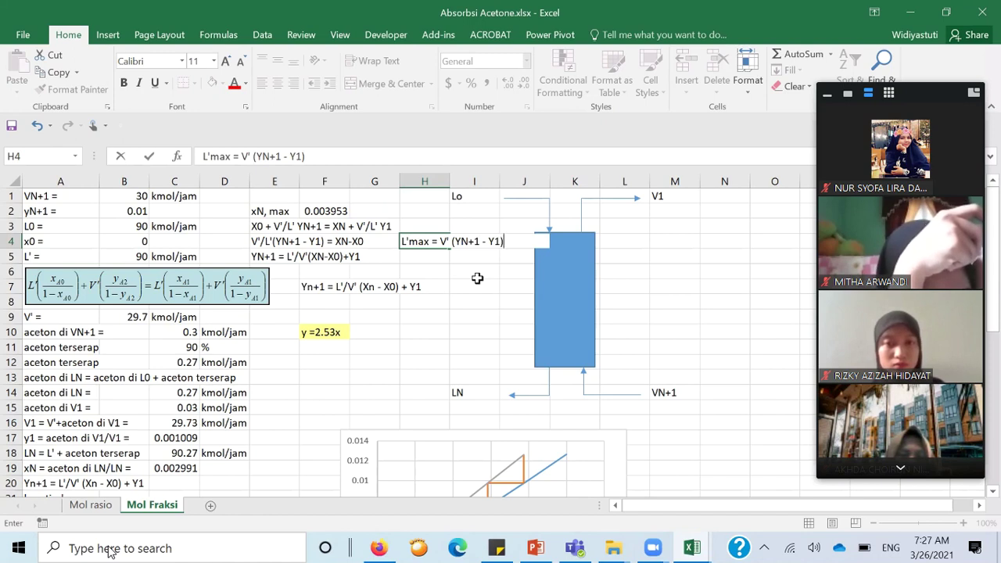
type("/(")
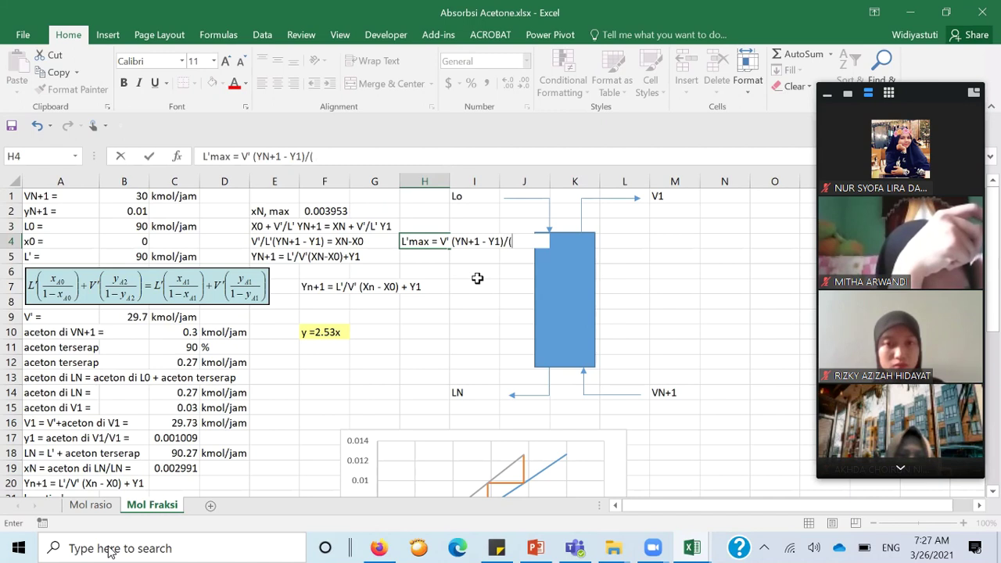
type("XN -")
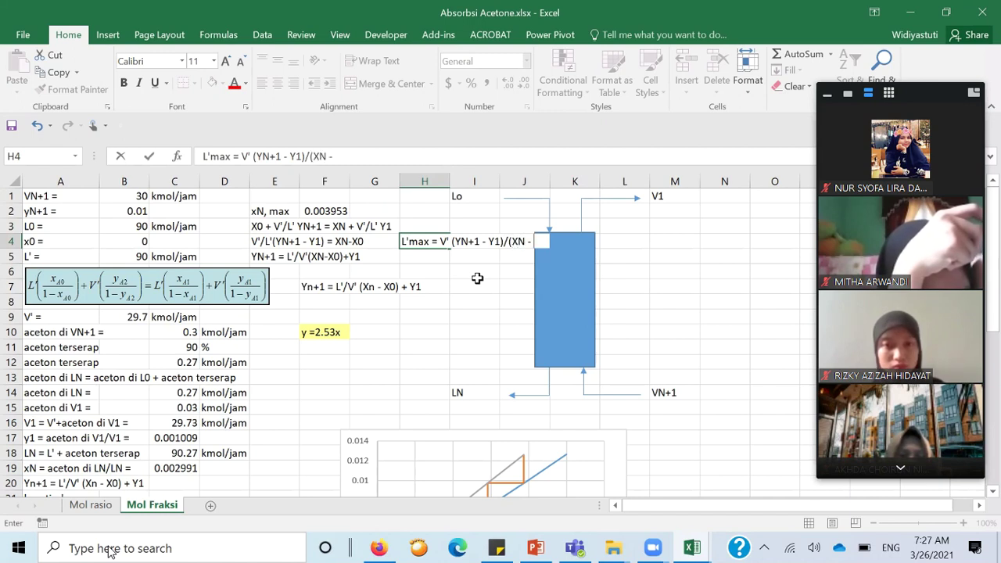
type(" Xo")
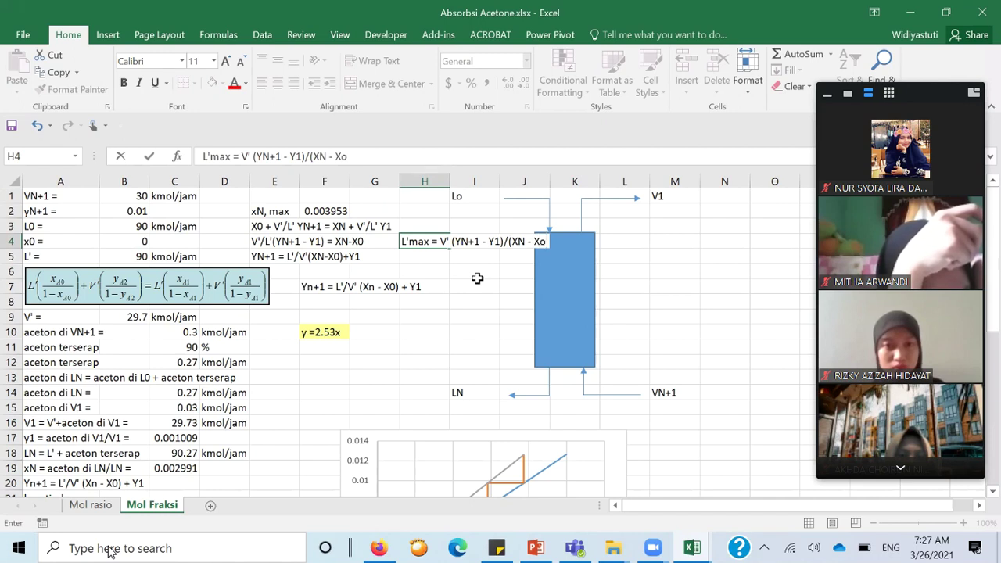
key("Return")
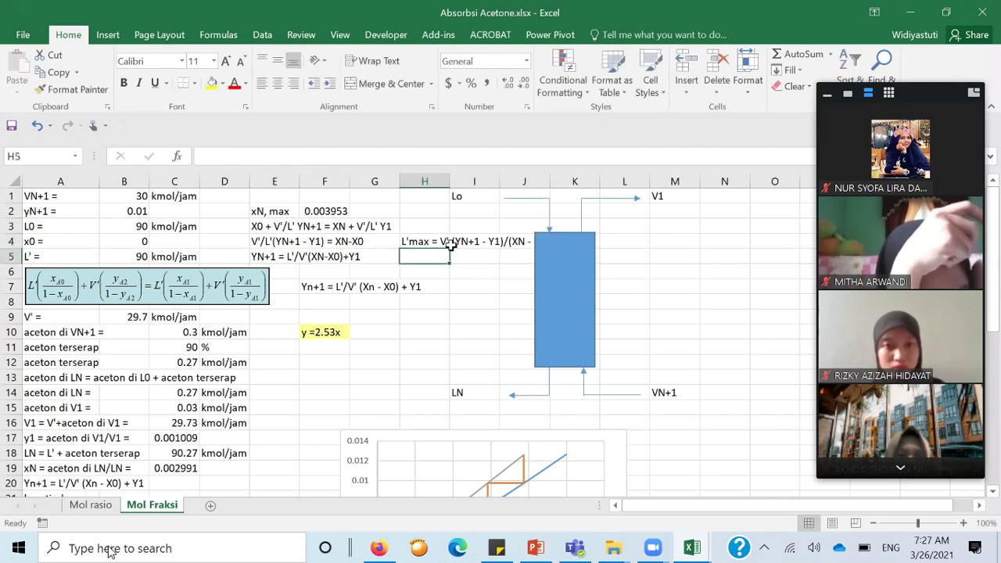
Move the L'max equation to cell F6 and correct it to L'min = V' (YN+1 - Y1)/(XN, max - Xo).
left_click(423, 240)
left_click_drag(425, 248, 322, 272)
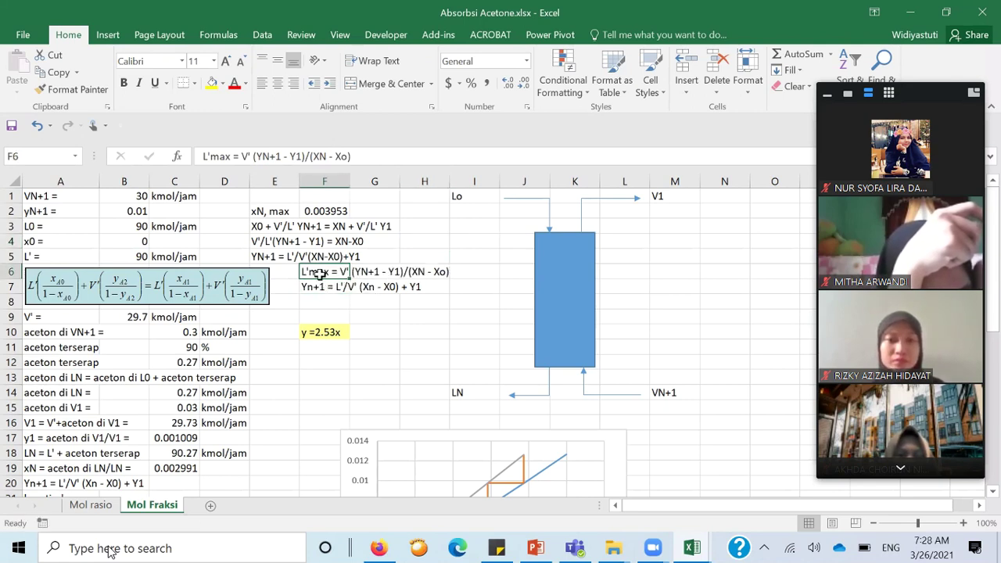
double_click(226, 156)
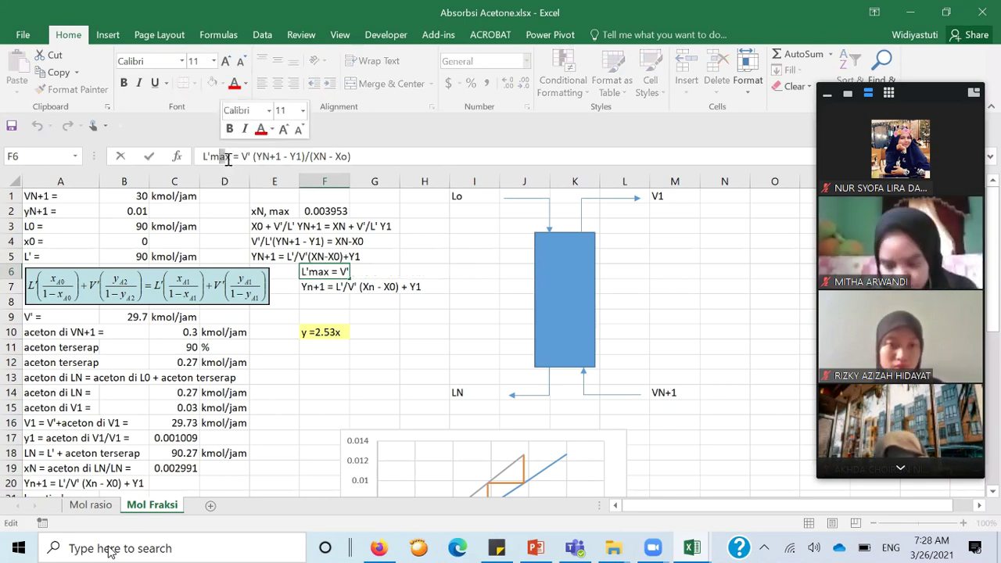
left_click(231, 158)
key("BackSpace")
key("BackSpace")
type("n")
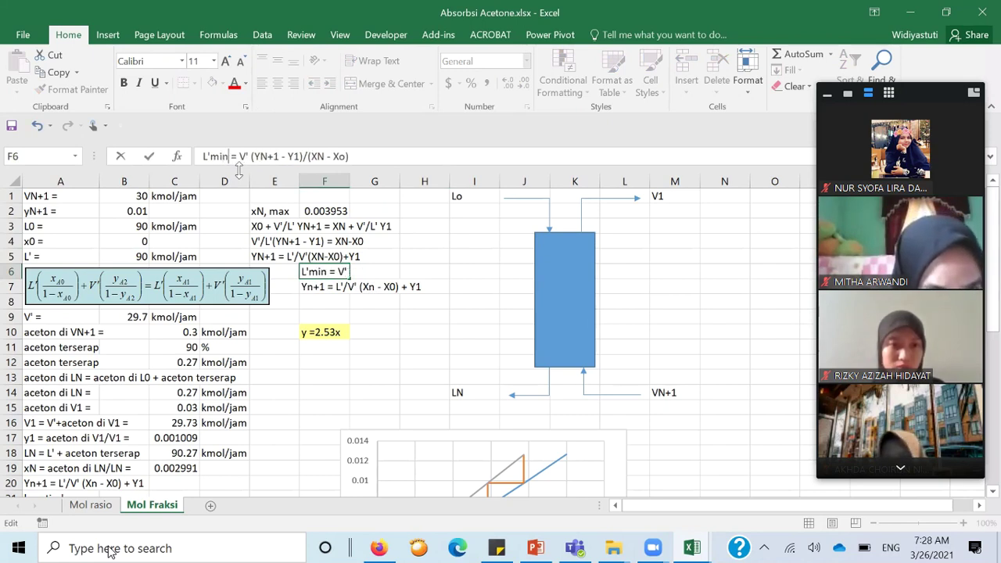
left_click(325, 157)
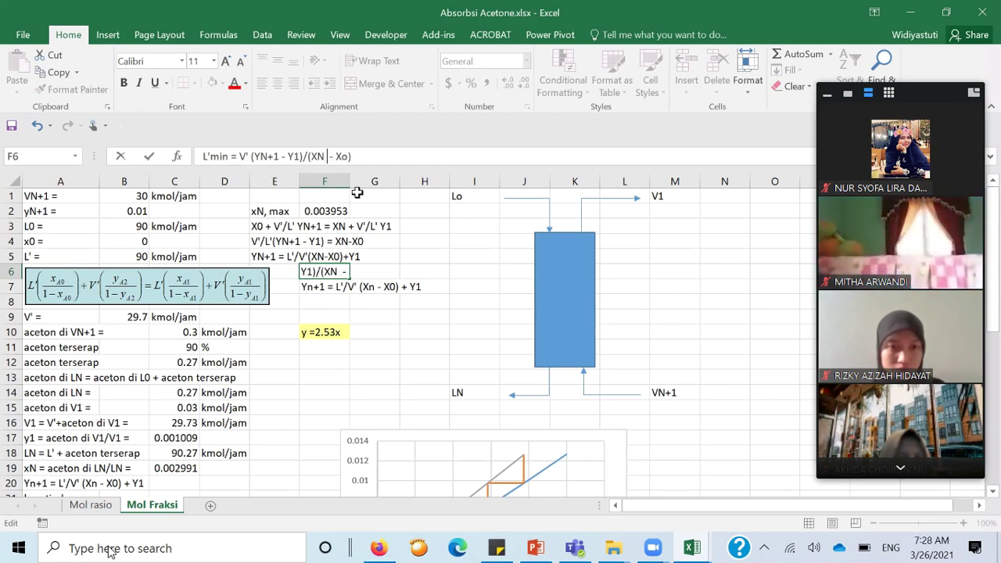
type(", max")
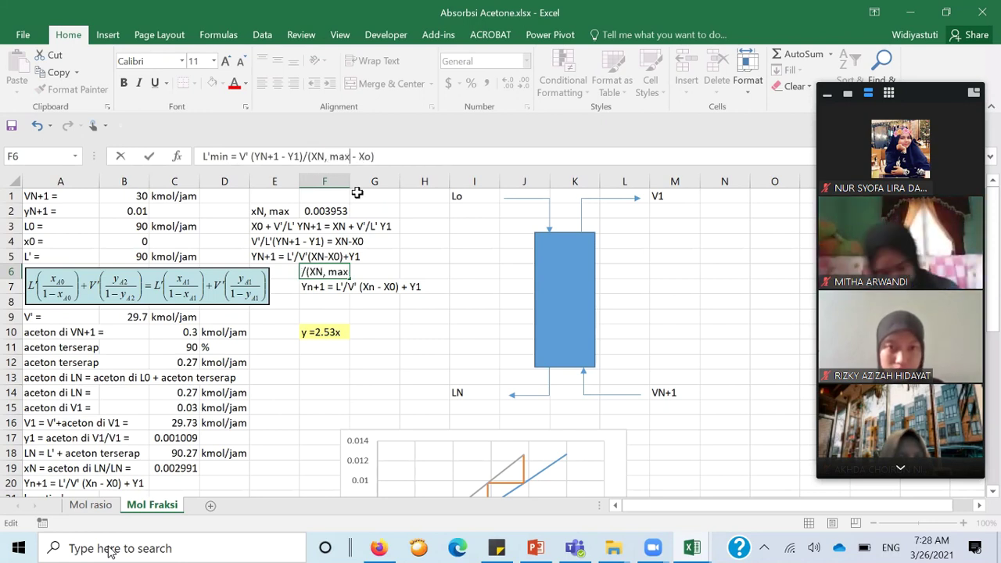
key("Return")
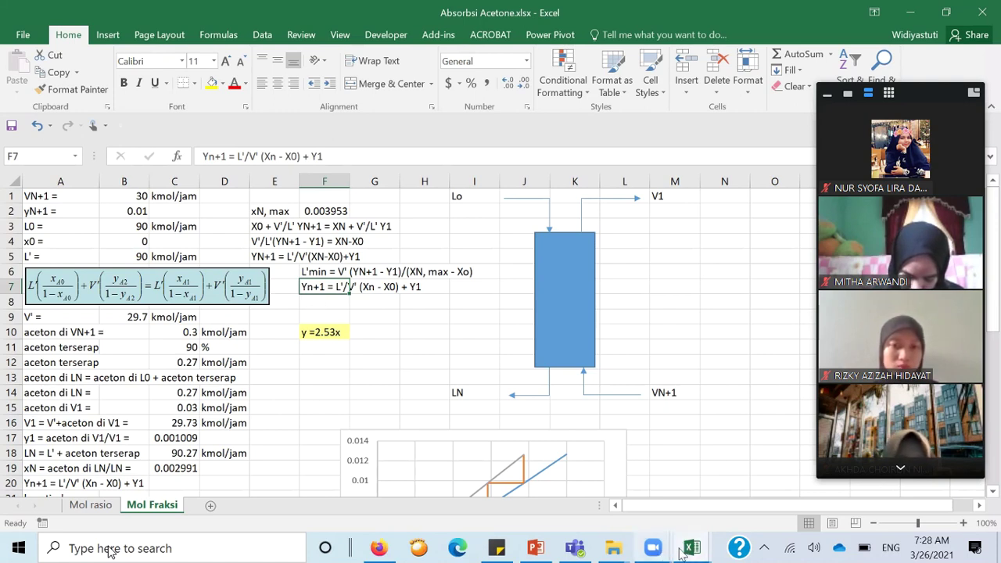
mouse_move(682, 552)
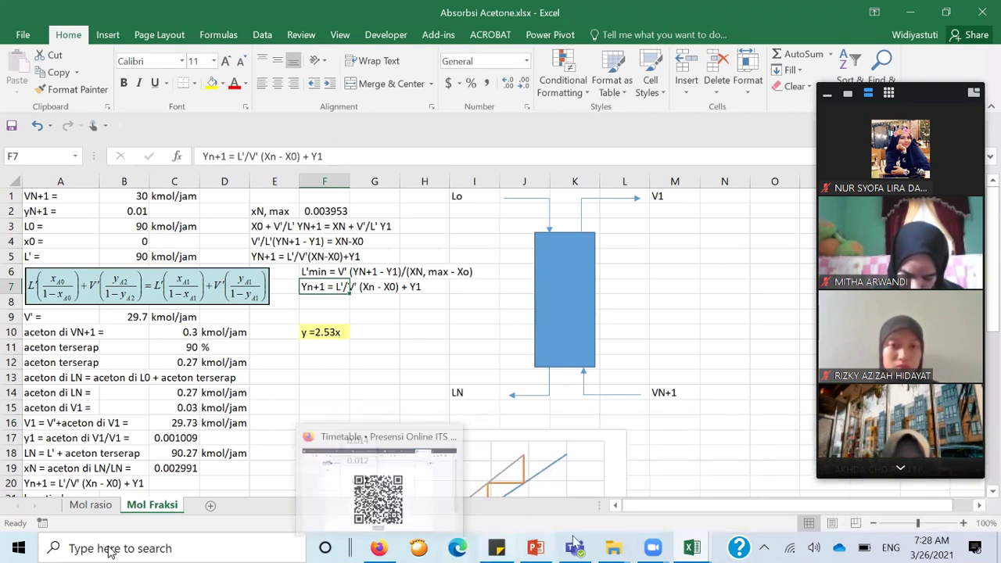
left_click(656, 550)
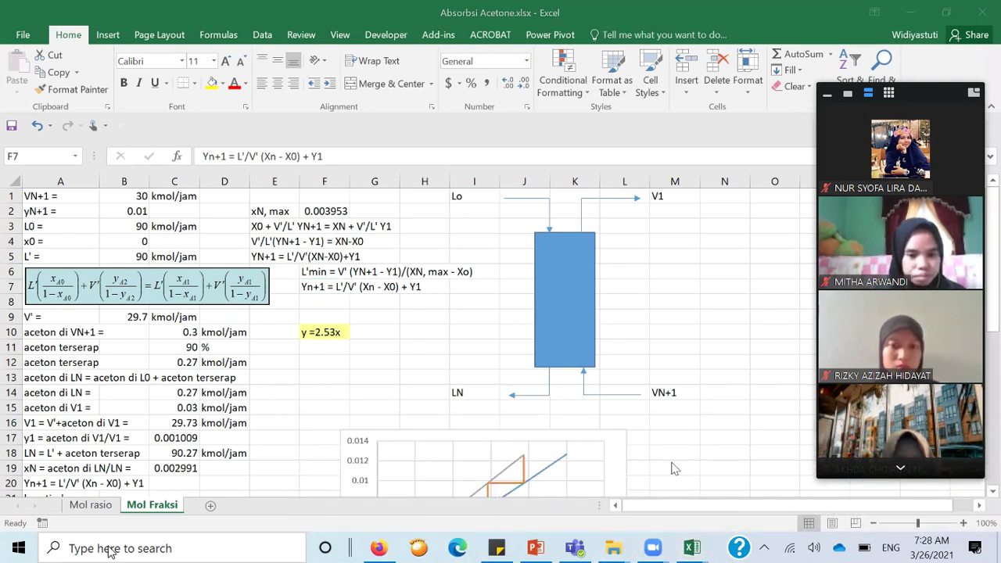
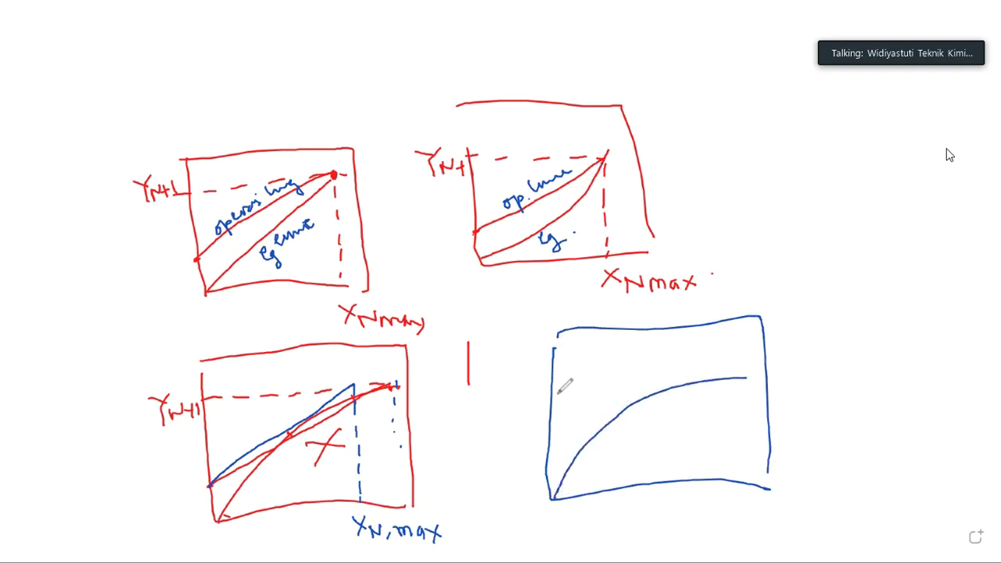
Draw a dashed horizontal line near the top of the curve in the fourth whiteboard graph and label it YN+1.
left_click_drag(613, 373, 749, 375)
left_click_drag(502, 374, 546, 394)
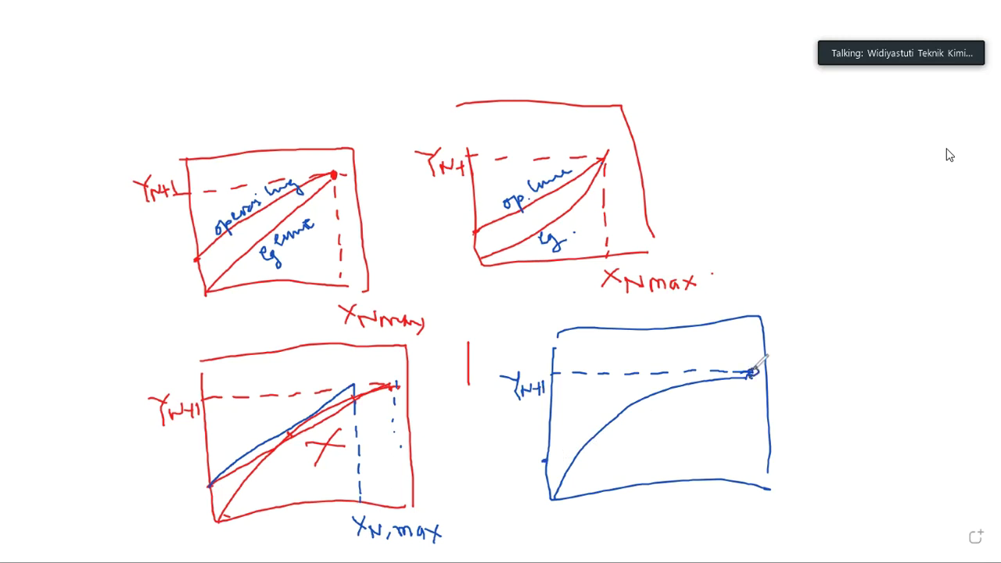
Sketch a dotted straight line from the Y axis toward the end of the fourth graph's equilibrium curve and mark that end point.
left_click_drag(543, 460, 585, 445)
left_click_drag(596, 442, 603, 440)
left_click_drag(658, 397, 699, 387)
left_click(625, 429)
left_click(645, 418)
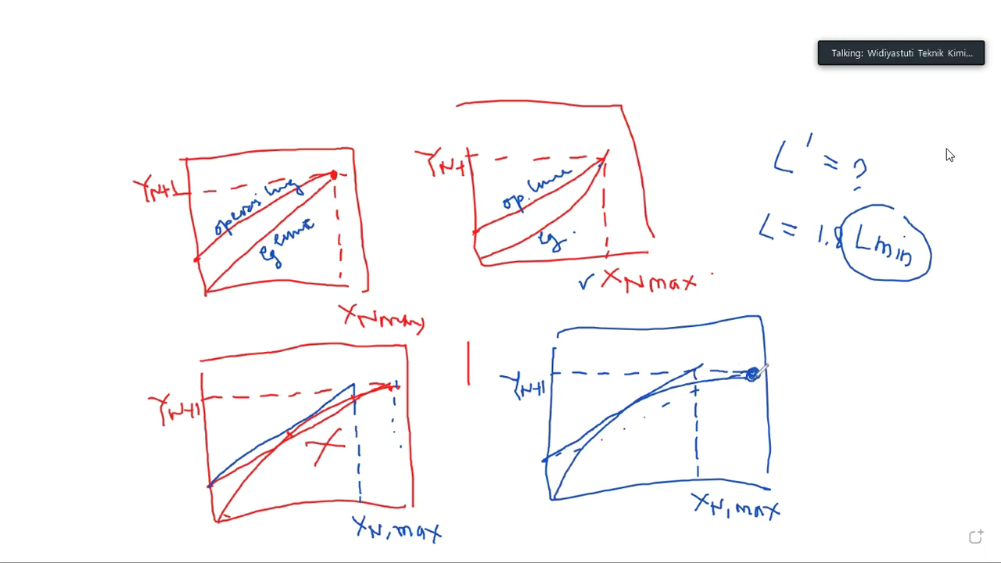
left_click_drag(753, 376, 752, 374)
mouse_move(775, 490)
left_mouse_down()
mouse_move(708, 525)
mouse_move(790, 494)
mouse_move(772, 464)
left_mouse_up()
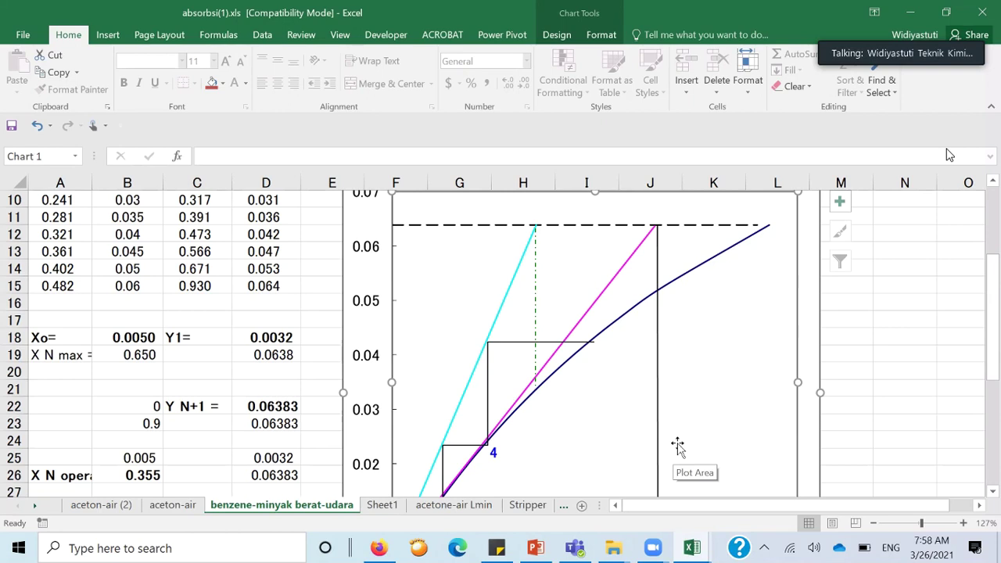
Examine the stage chart and the operating data from Xo to the MB and EQ table on the benzene-minyak berat-udara sheet.
left_click(262, 385)
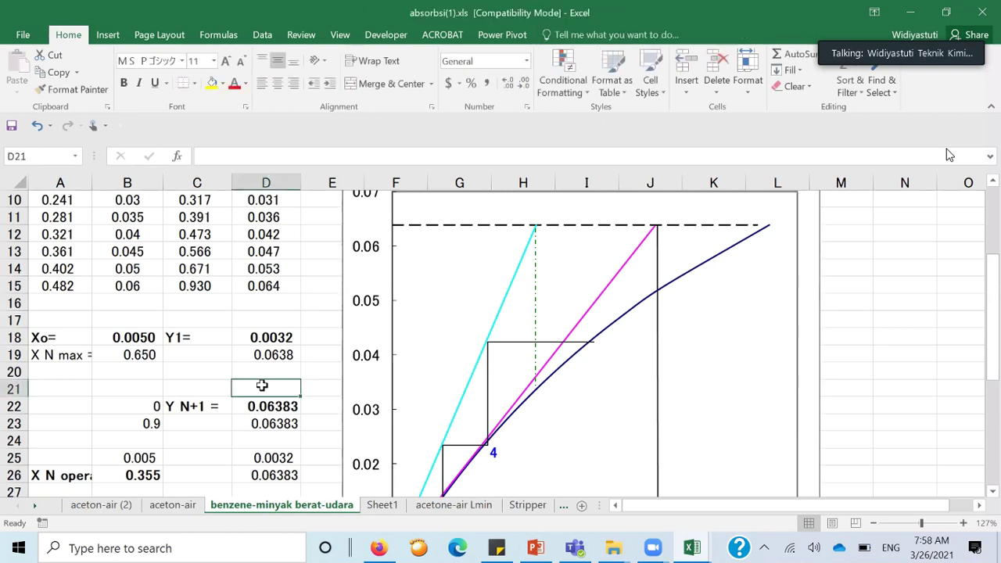
scroll(262, 384, "down", 3)
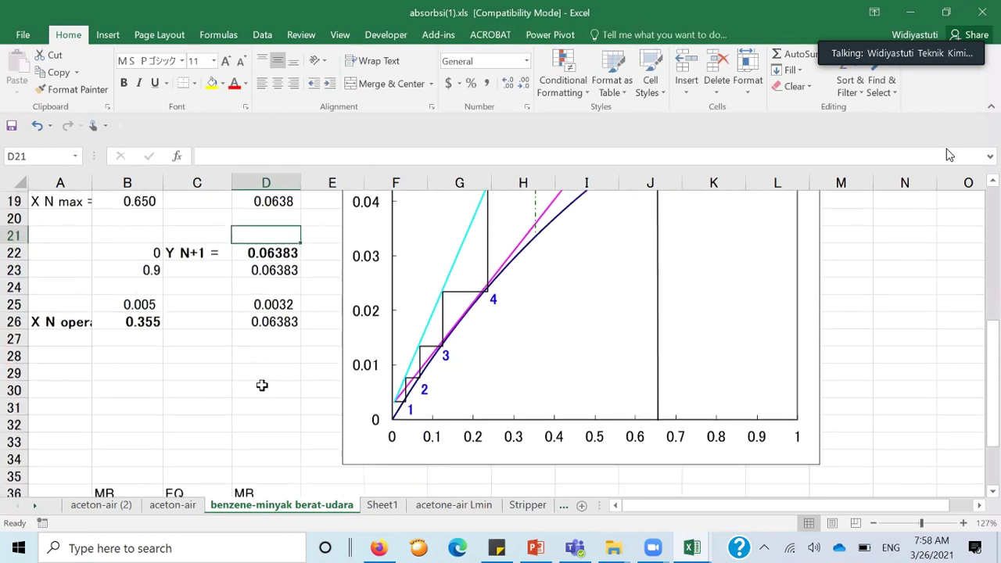
scroll(262, 385, "down", 1)
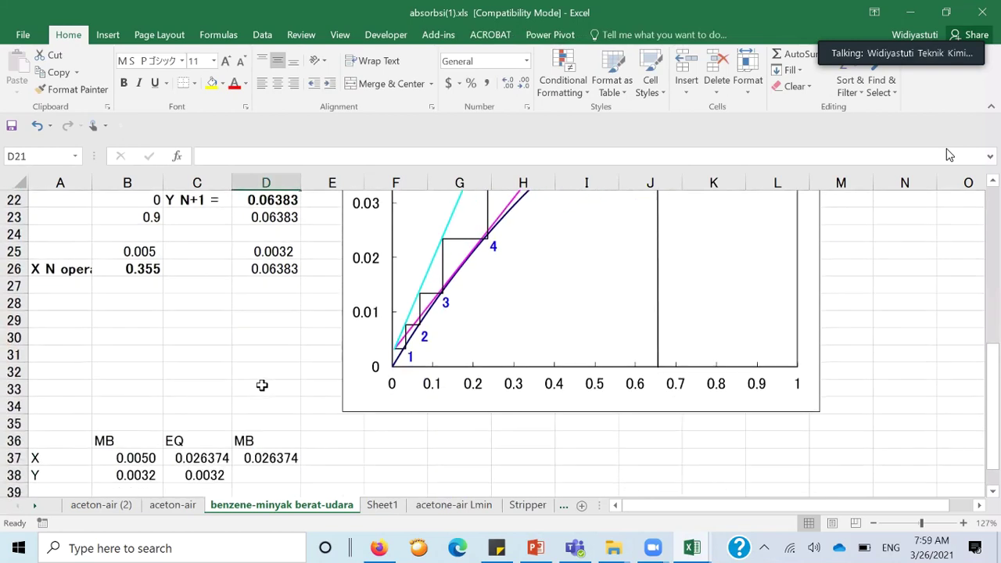
scroll(262, 384, "up", 2)
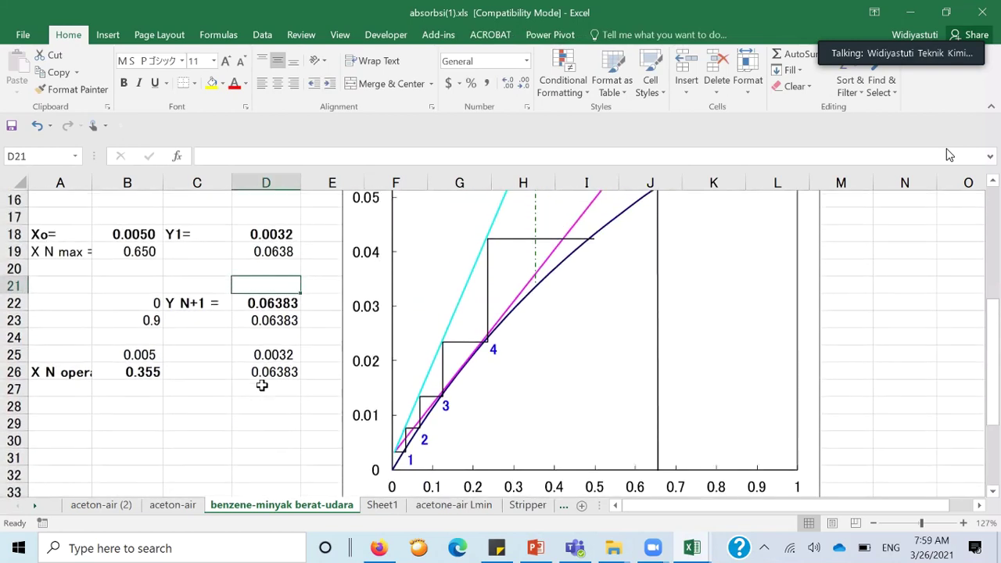
Examine the minimum and operating lines, the stages and the X N max drop line on the benzene chart down to the X axis.
scroll(262, 384, "up", 1)
scroll(262, 385, "up", 1)
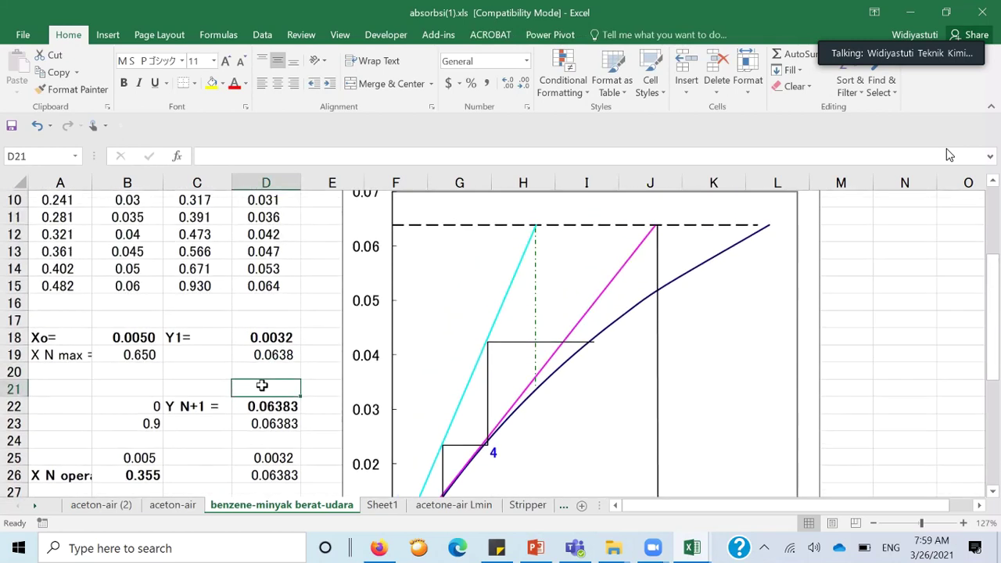
scroll(262, 384, "down", 2)
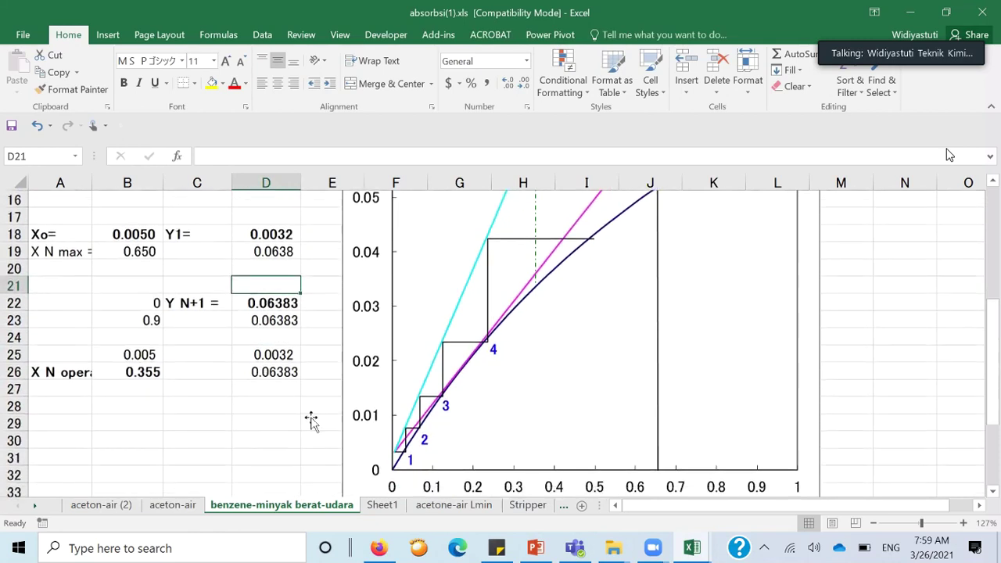
scroll(469, 356, "up", 2)
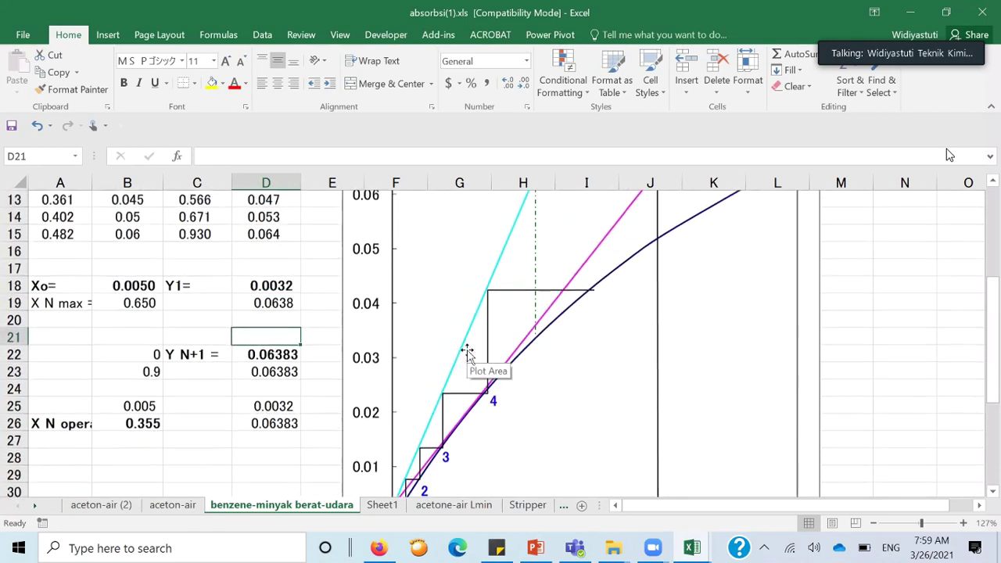
scroll(537, 340, "up", 1)
mouse_move(588, 321)
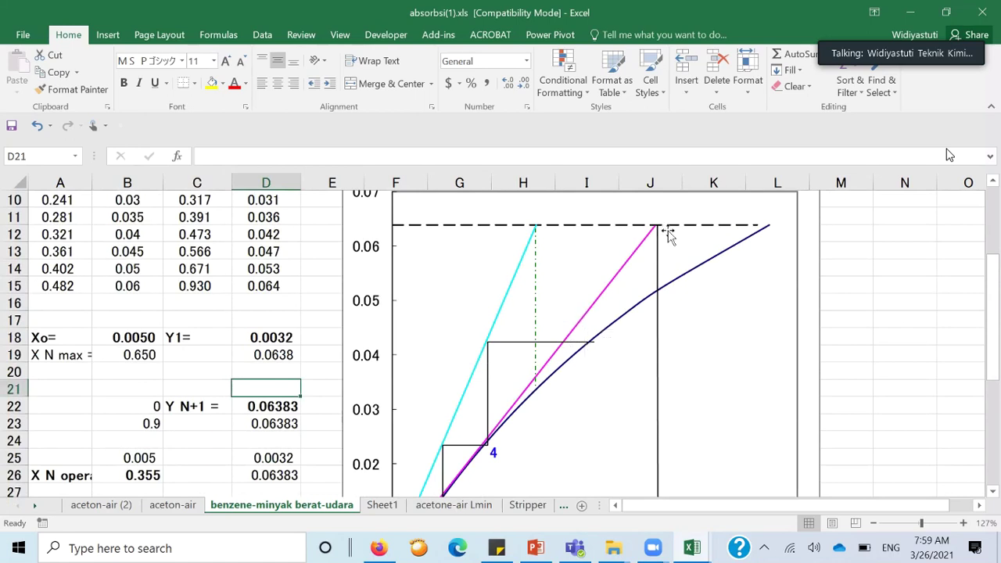
scroll(654, 252, "down", 3)
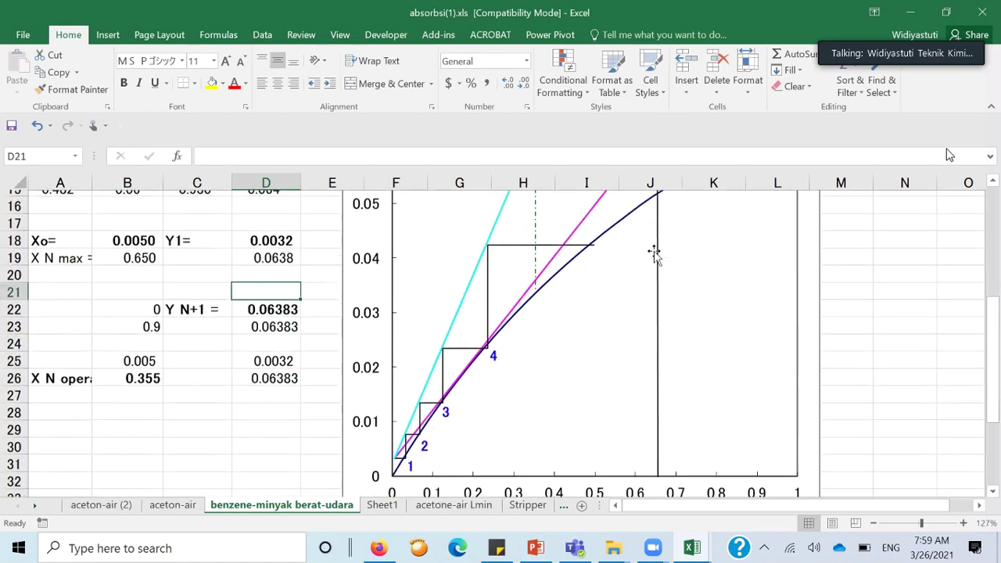
scroll(646, 283, "down", 1)
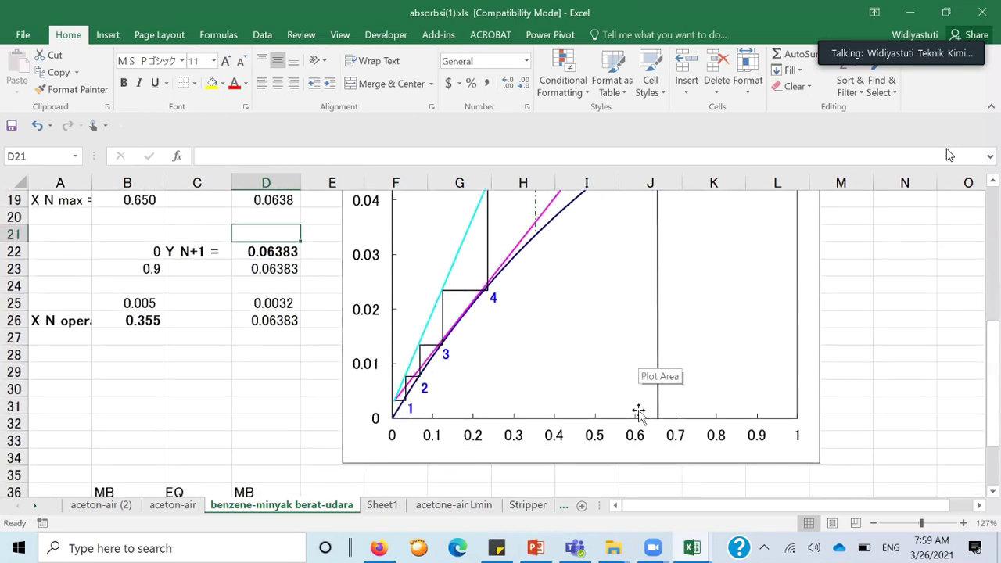
scroll(638, 412, "up", 3)
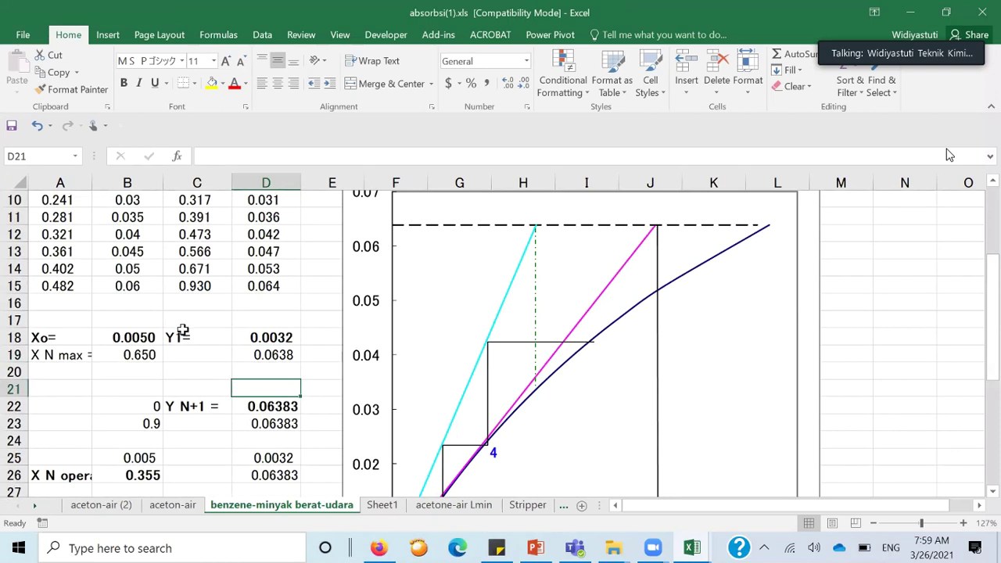
Compare the equilibrium data table and the Xo, Y1 and Y N+1 values with the curves on the benzene chart.
scroll(182, 330, "up", 2)
scroll(191, 332, "up", 1)
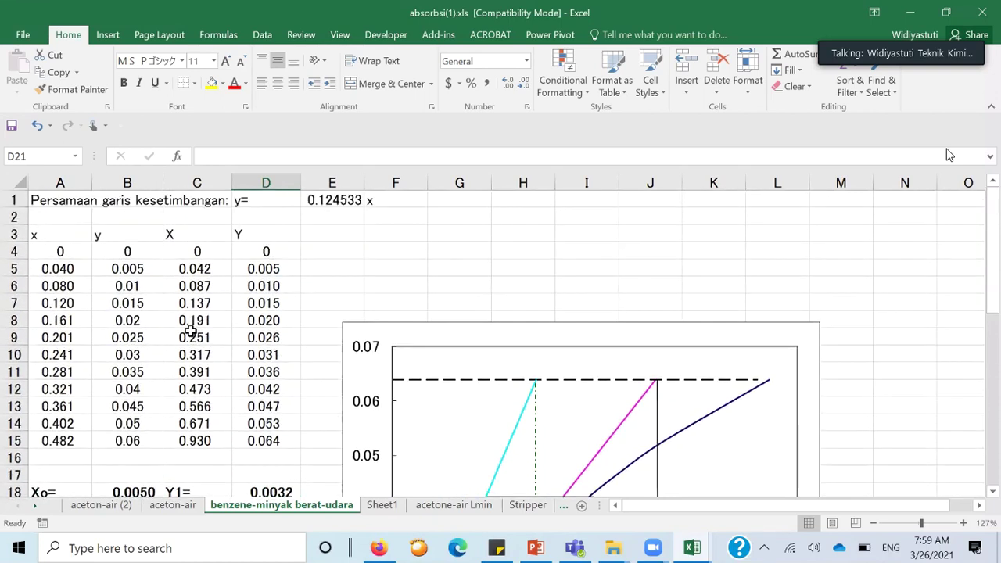
scroll(191, 332, "down", 4)
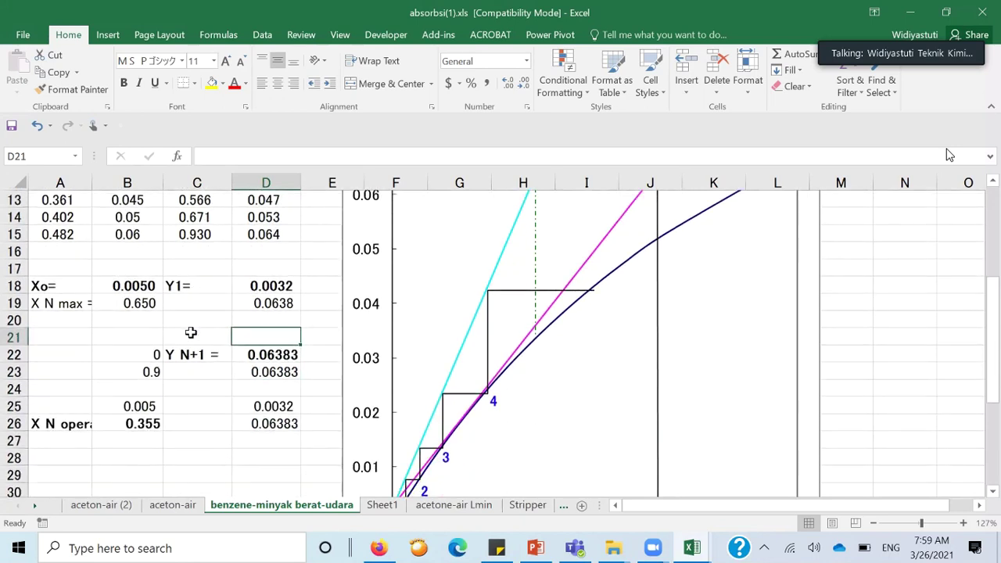
scroll(191, 331, "up", 2)
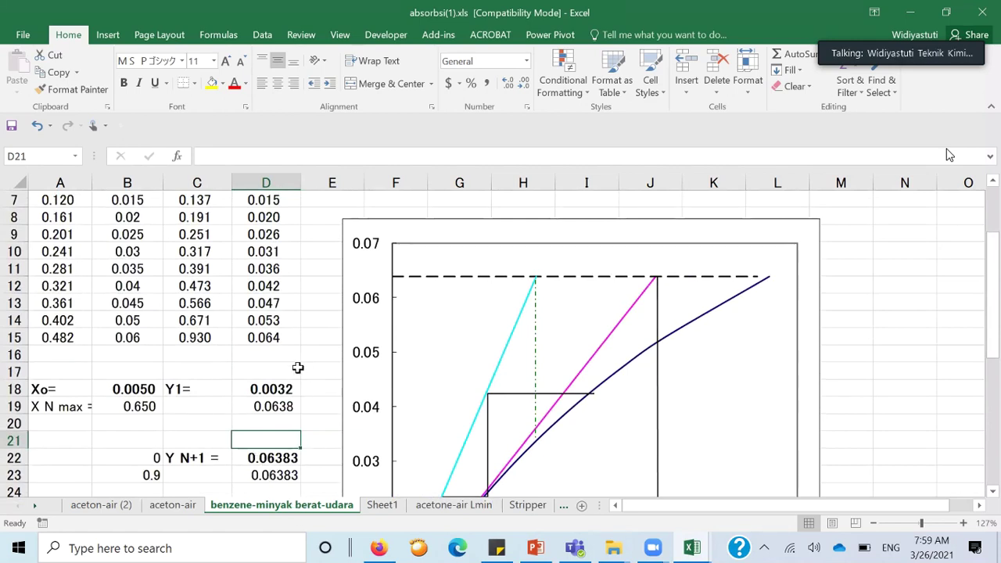
scroll(576, 402, "down", 3)
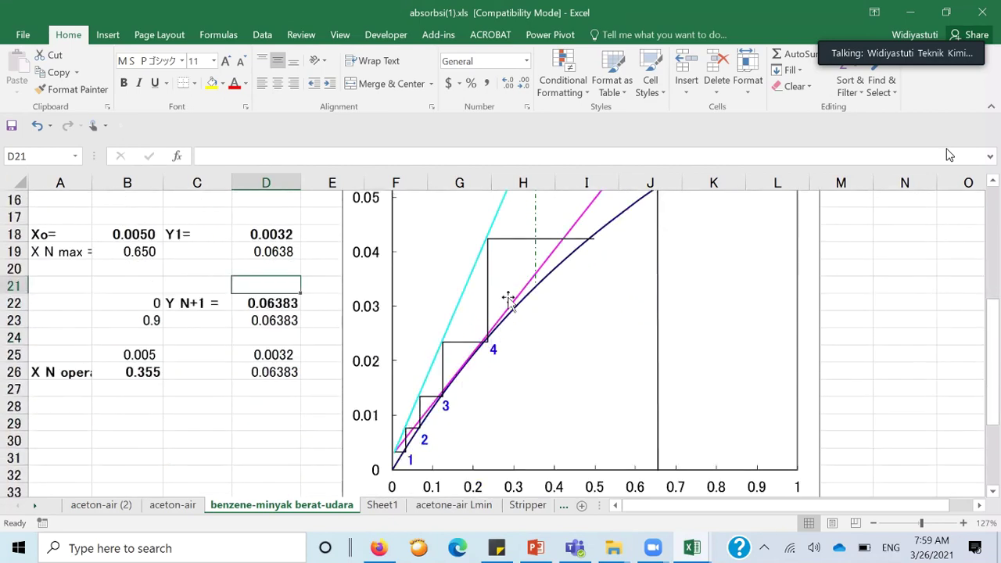
mouse_move(525, 294)
scroll(302, 311, "up", 2)
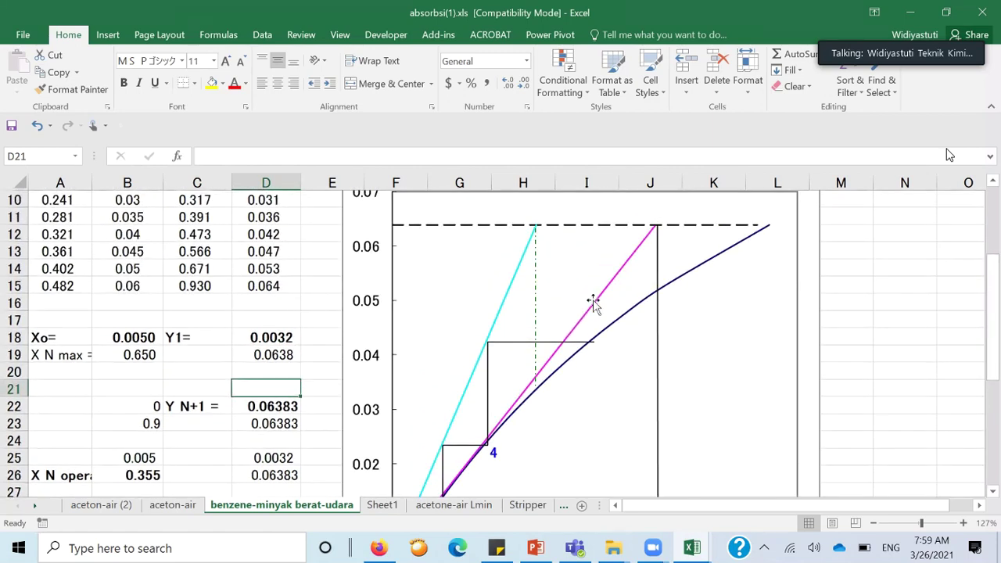
Check which cells feed the magenta minimum-liquid line on the chart, and deselect the chart.
mouse_move(602, 297)
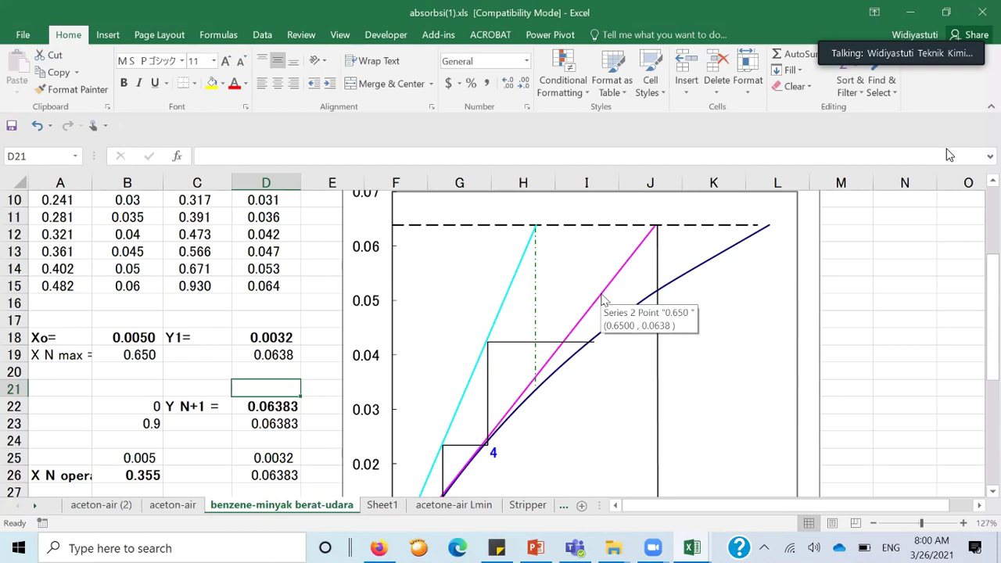
left_click(602, 298)
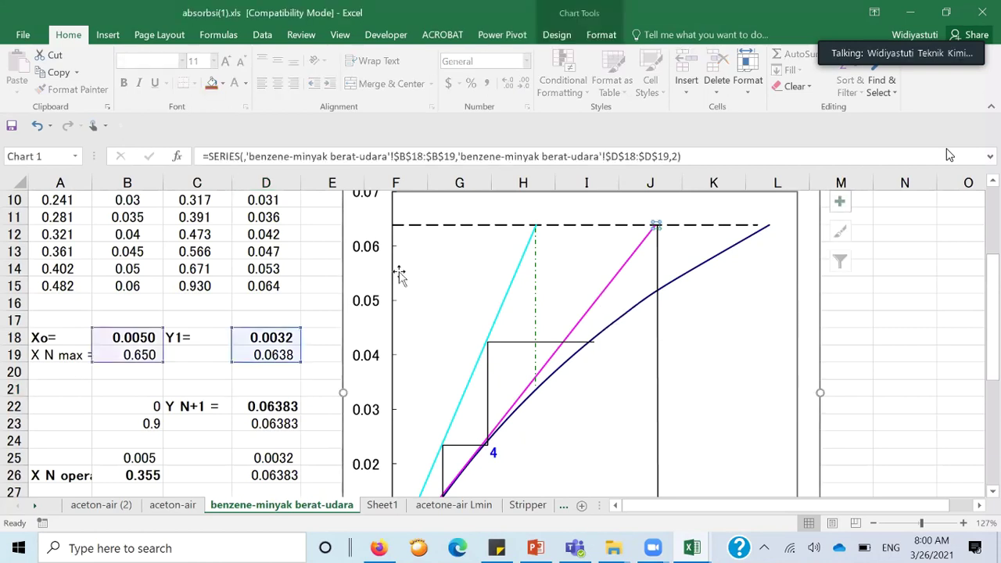
left_click(307, 264)
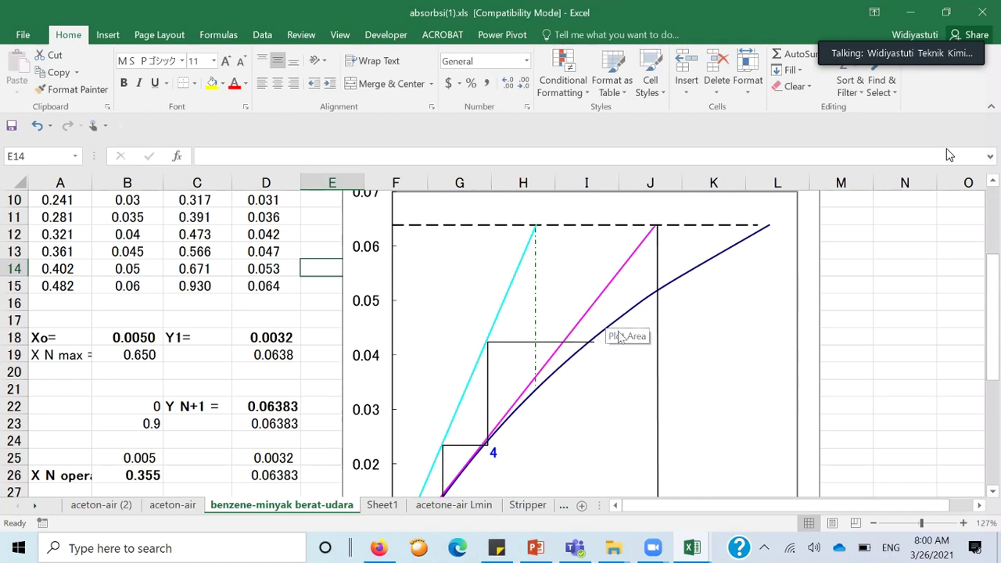
Select the dark blue equilibrium curve and examine its X and Y source columns and its end point at the dashed line.
left_click(714, 266)
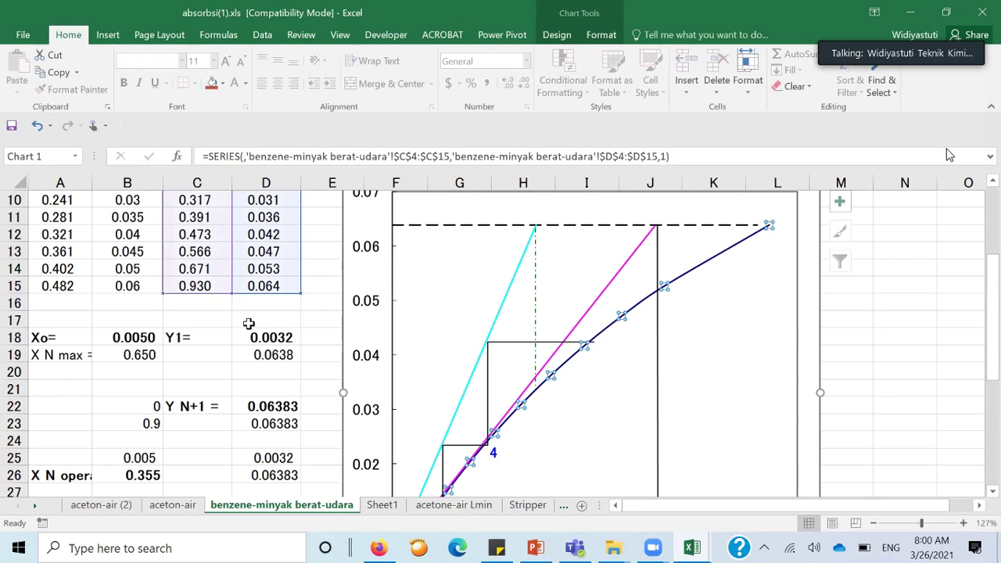
scroll(249, 324, "up", 3)
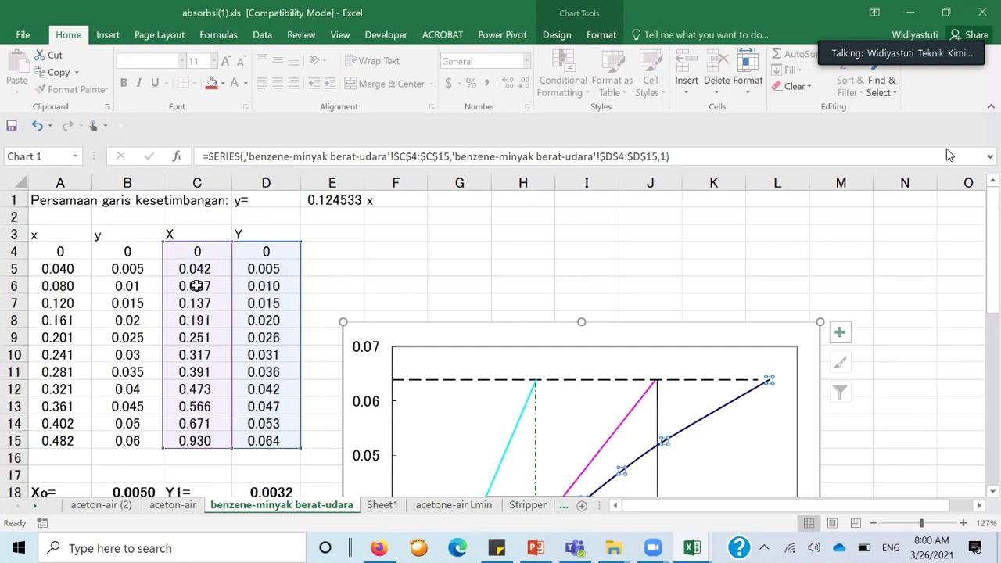
scroll(195, 301, "down", 2)
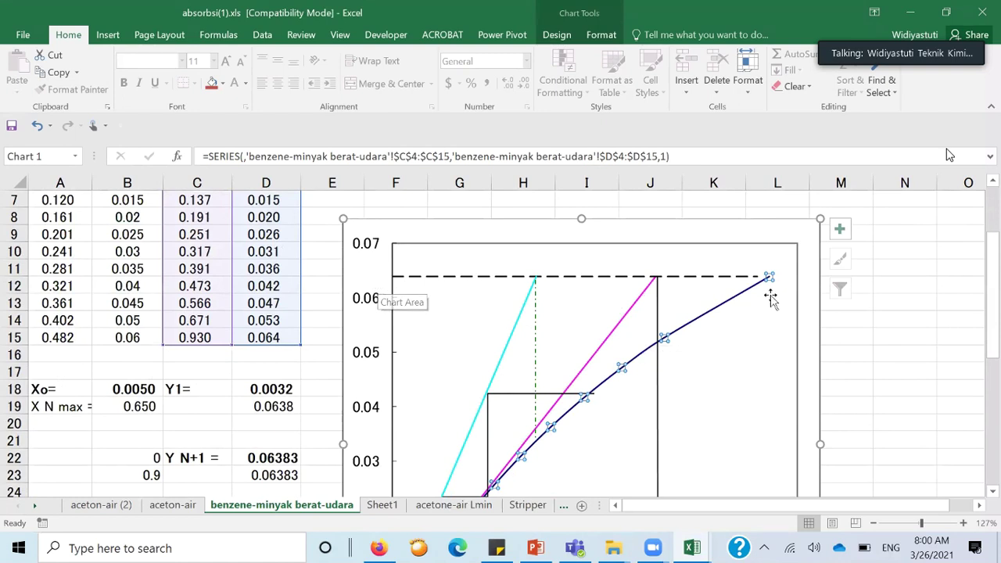
scroll(720, 343, "down", 2)
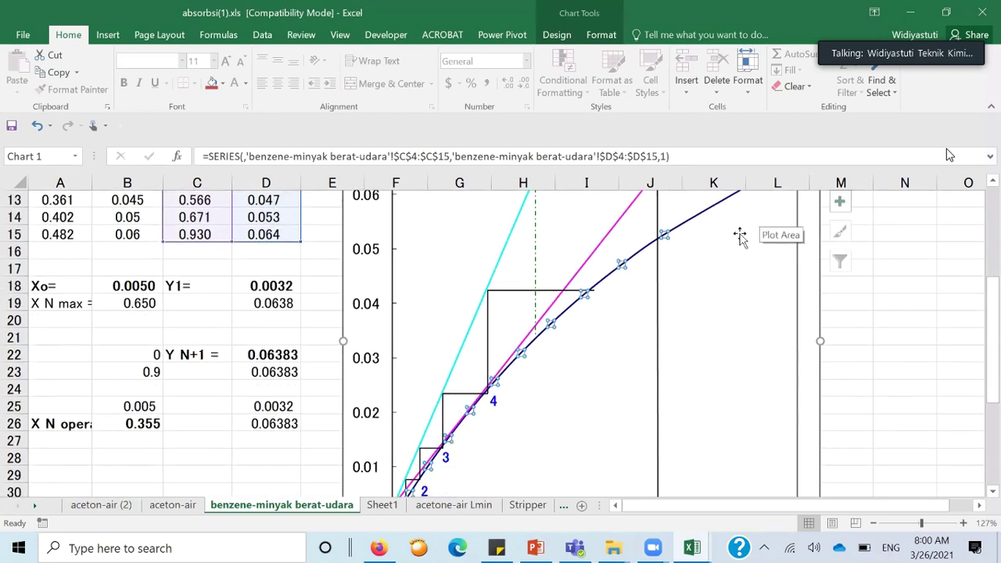
scroll(661, 340, "up", 1)
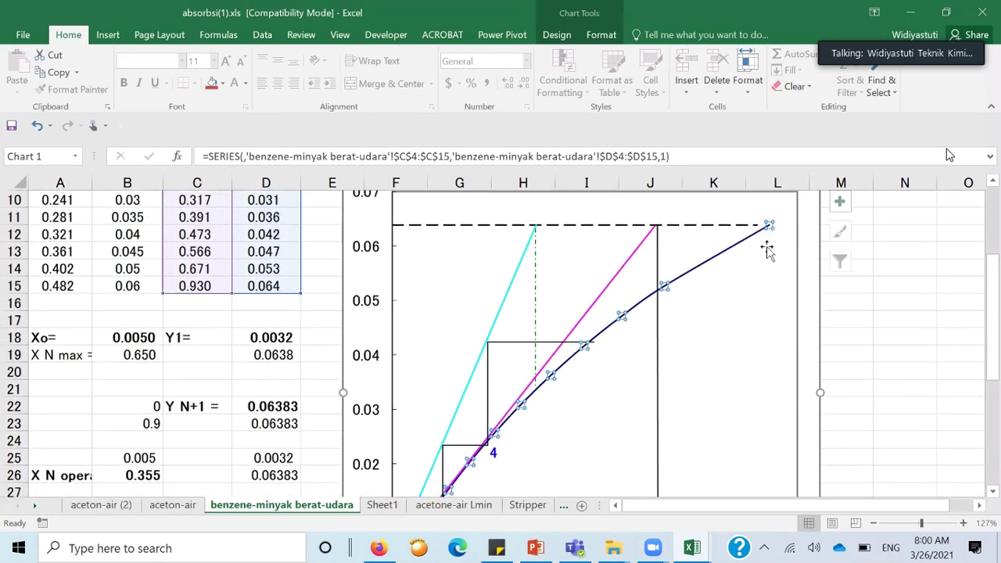
mouse_move(768, 226)
scroll(576, 346, "down", 1)
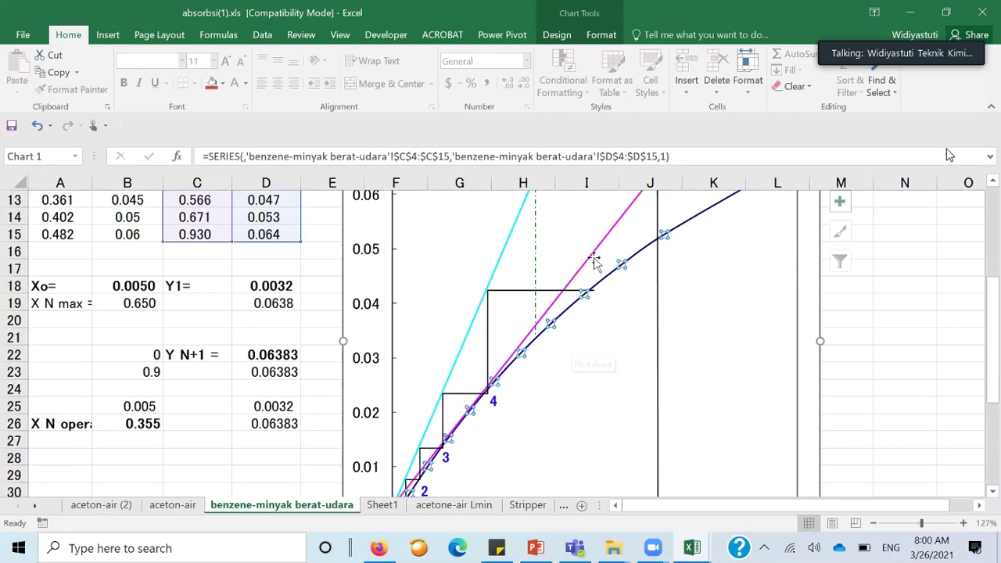
Trace the magenta line from Xo, Y1 to the vertical line at its upper end, and inspect the X N max value in B19.
mouse_move(592, 260)
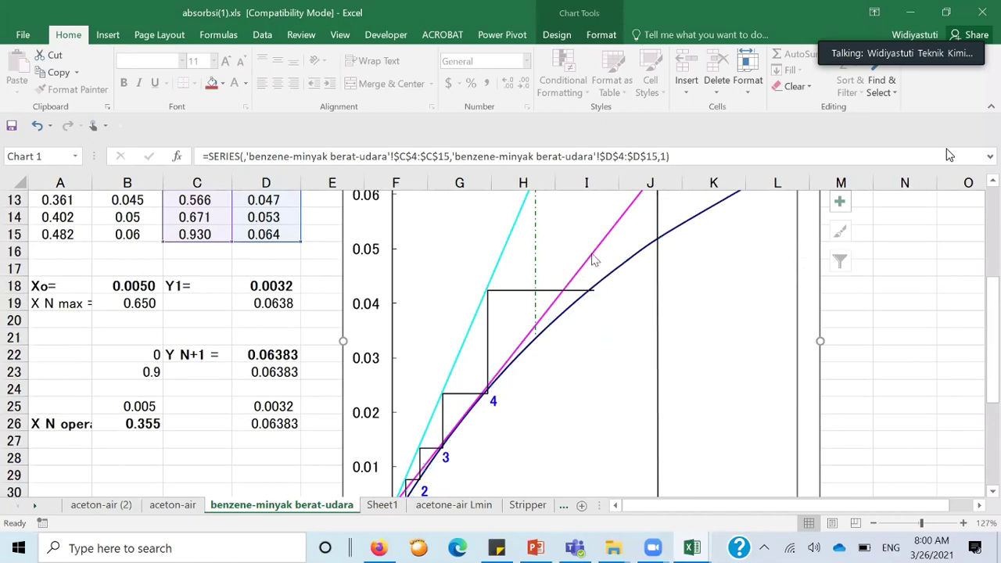
left_click(592, 261)
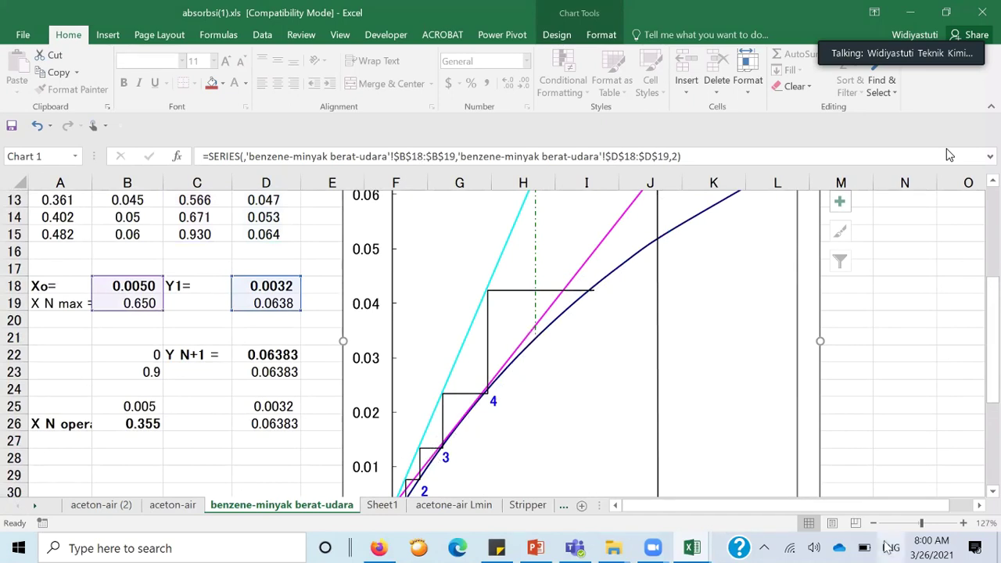
scroll(782, 422, "down", 2, "ctrl")
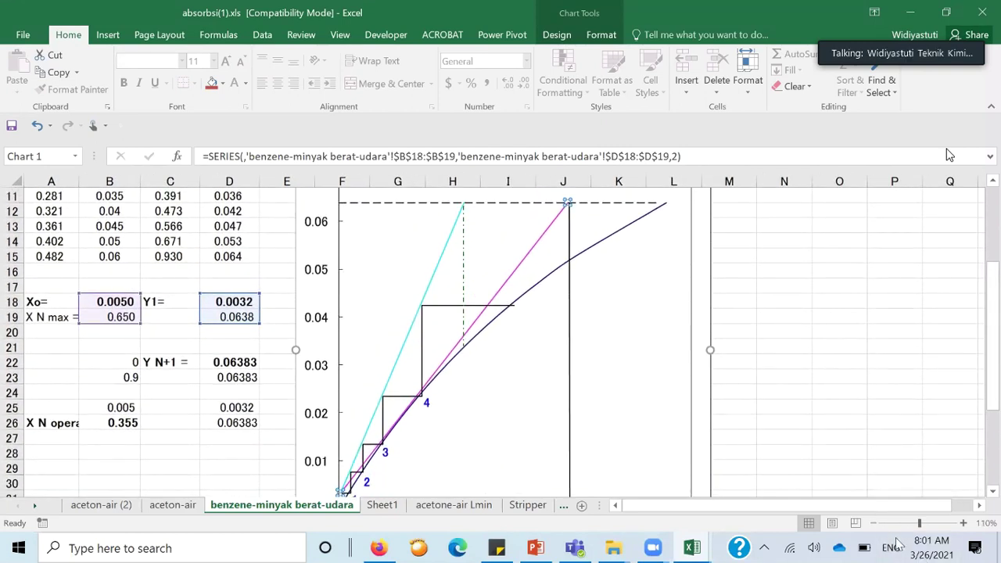
scroll(833, 461, "down", 1, "ctrl")
scroll(834, 461, "down", 1)
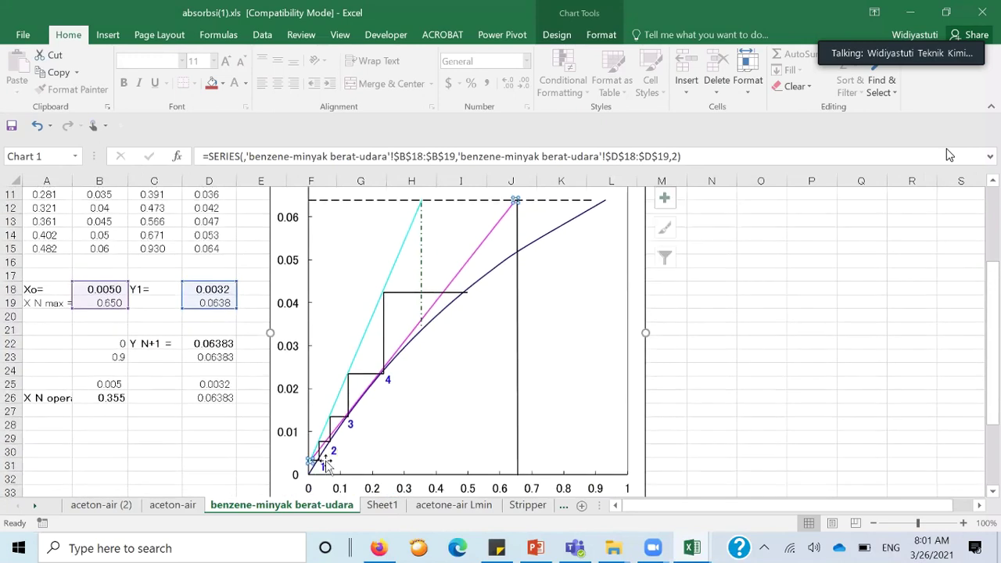
mouse_move(308, 461)
mouse_move(485, 243)
left_click(518, 219)
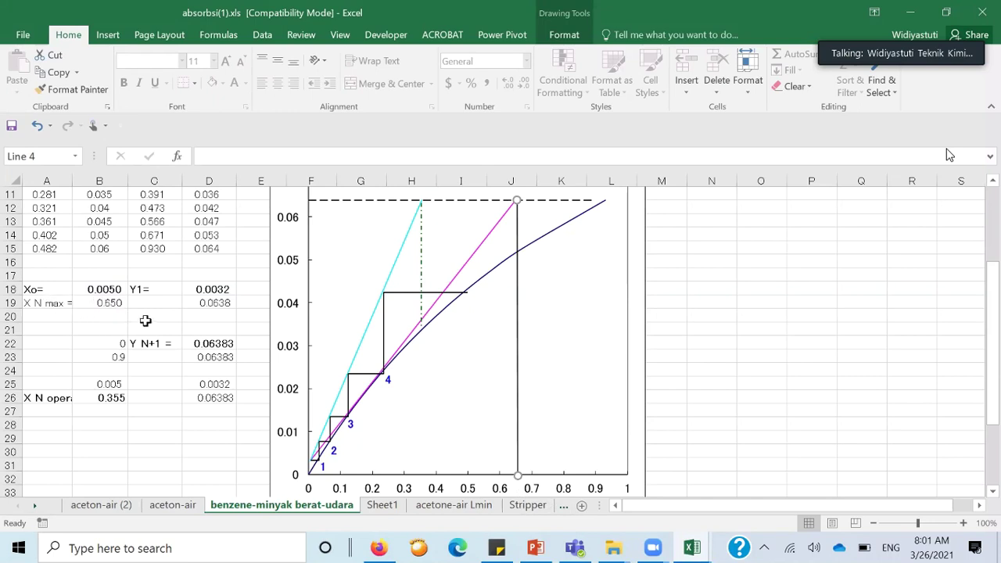
left_click(103, 301)
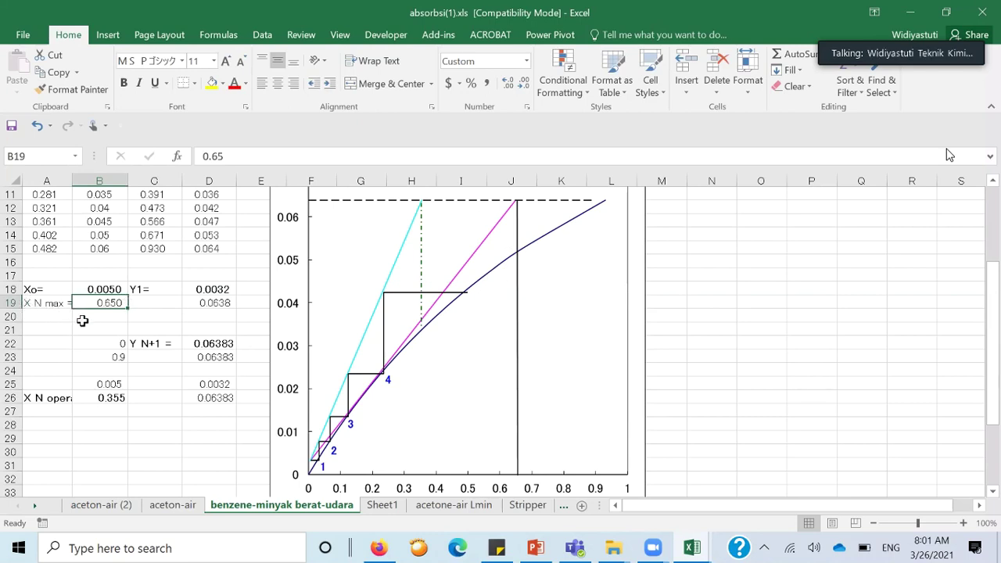
Check the source cells of the cyan operating line, and inspect the X N operating value in B26 and the Y N+1 reference in D23.
scroll(149, 412, "up", 4)
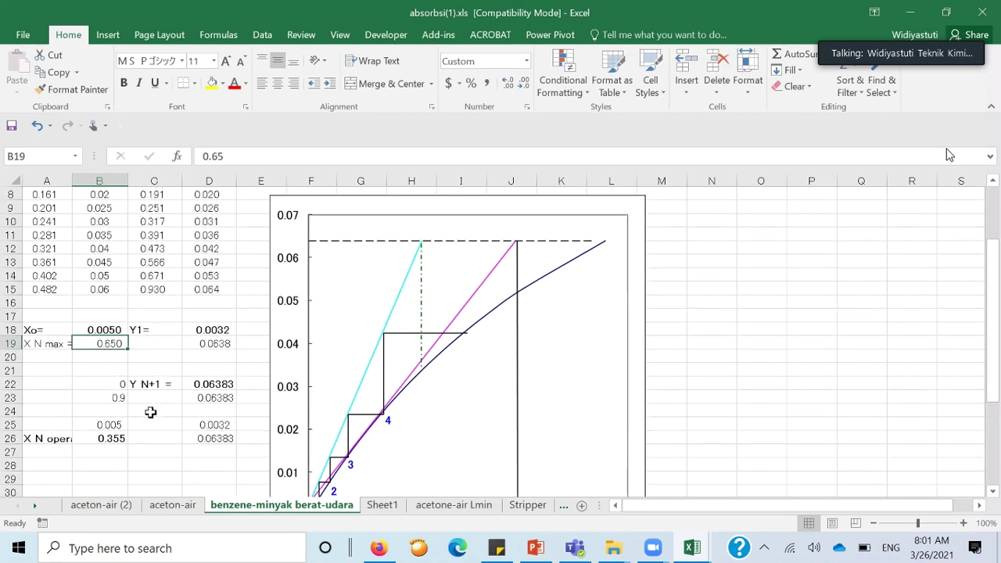
scroll(155, 411, "down", 4)
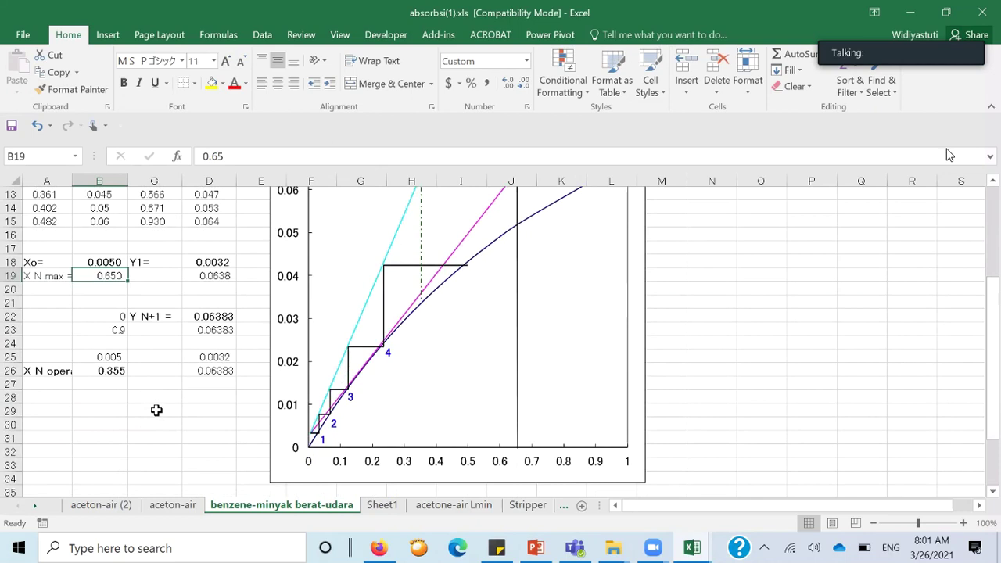
scroll(155, 411, "up", 1)
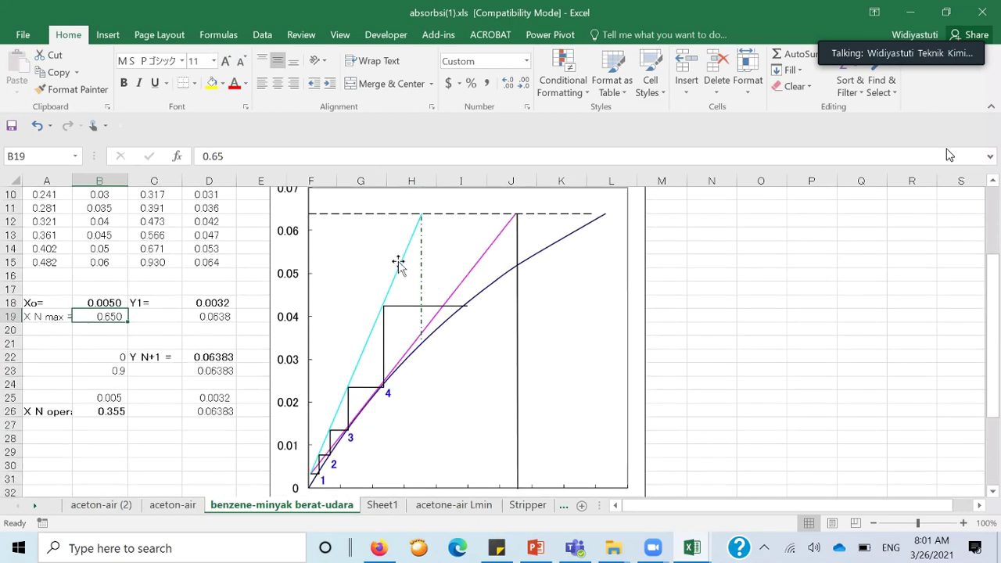
left_click(399, 269)
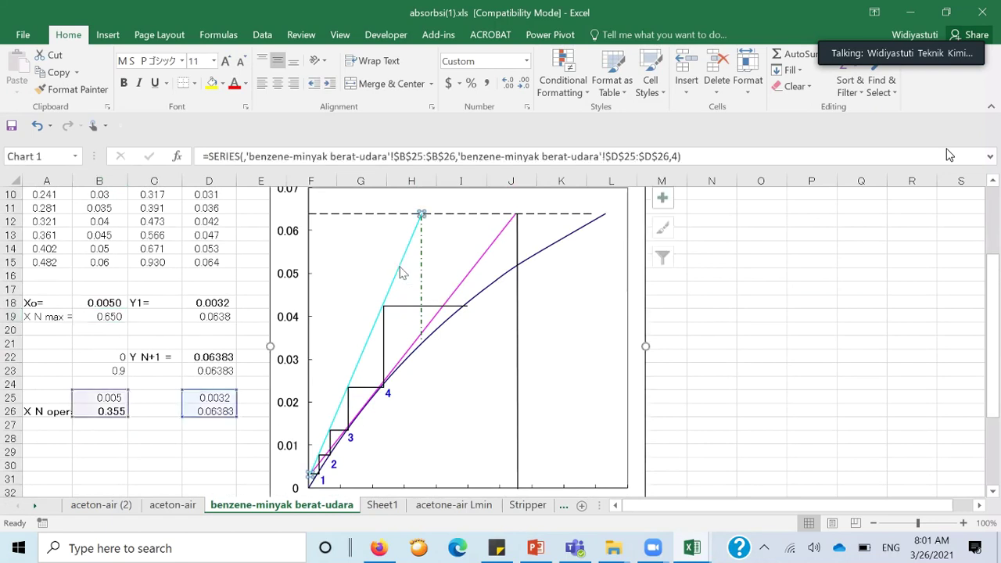
left_click(94, 408)
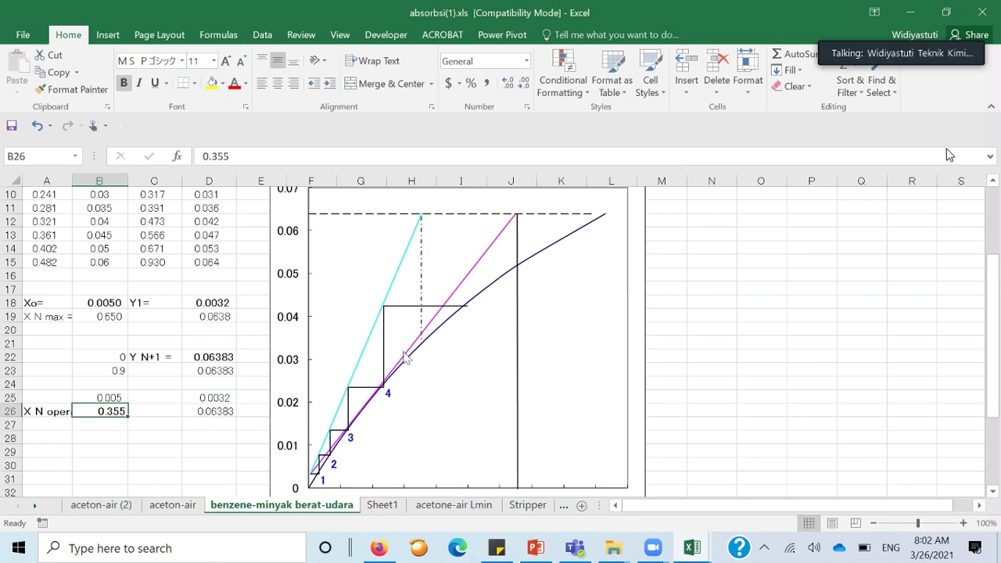
left_click(401, 269)
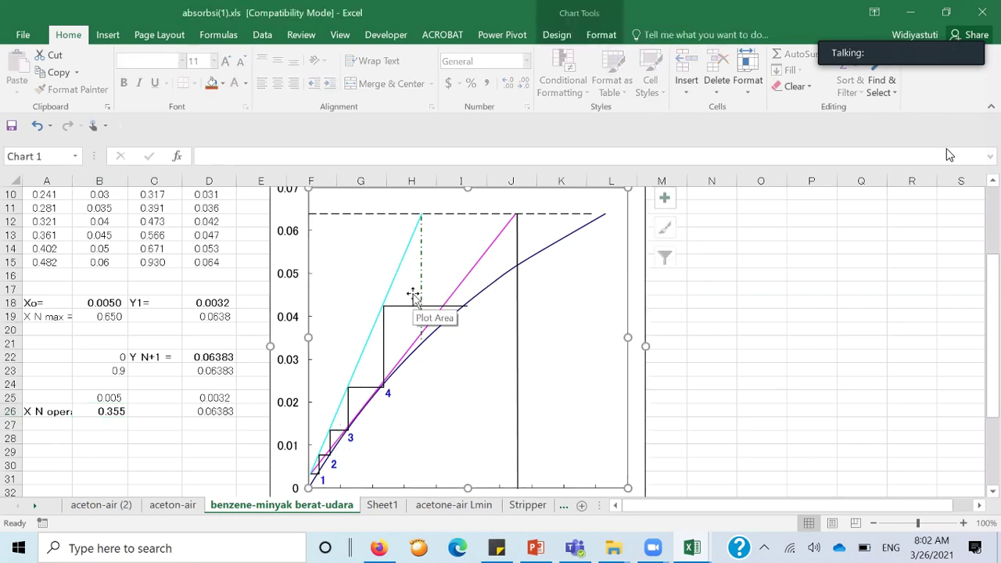
left_click(229, 367)
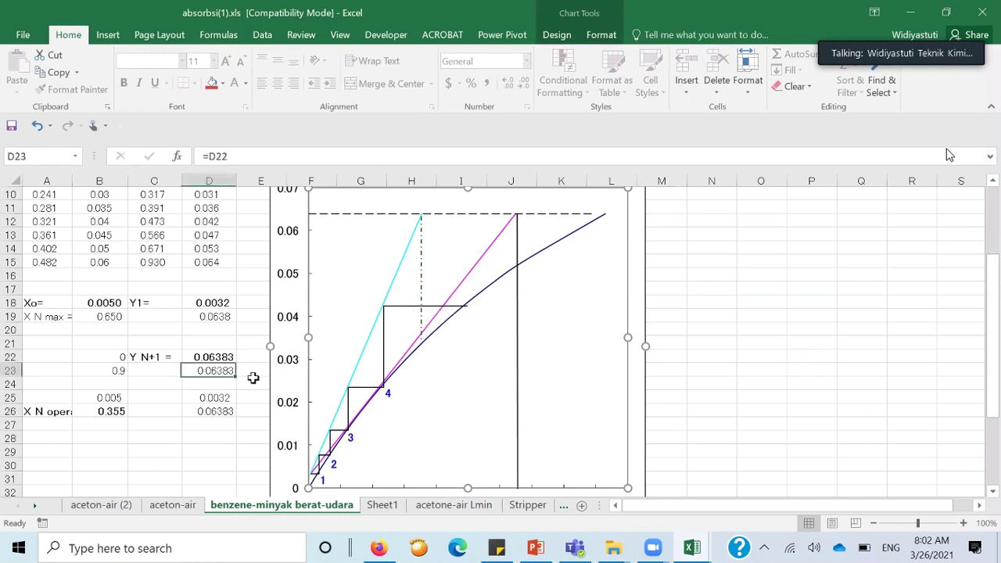
Switch to the Absorbsi Benzene Pelarut Min.xlsx workbook and inspect the Feed Liquid L0 rate in C10 of Abs Calc.
left_click(693, 548)
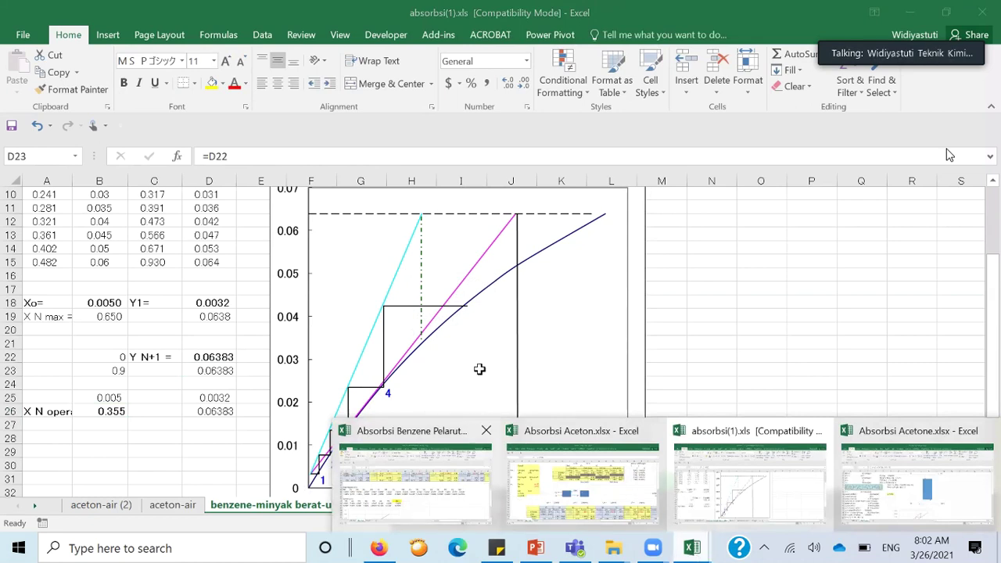
left_click(415, 473)
left_click(479, 358)
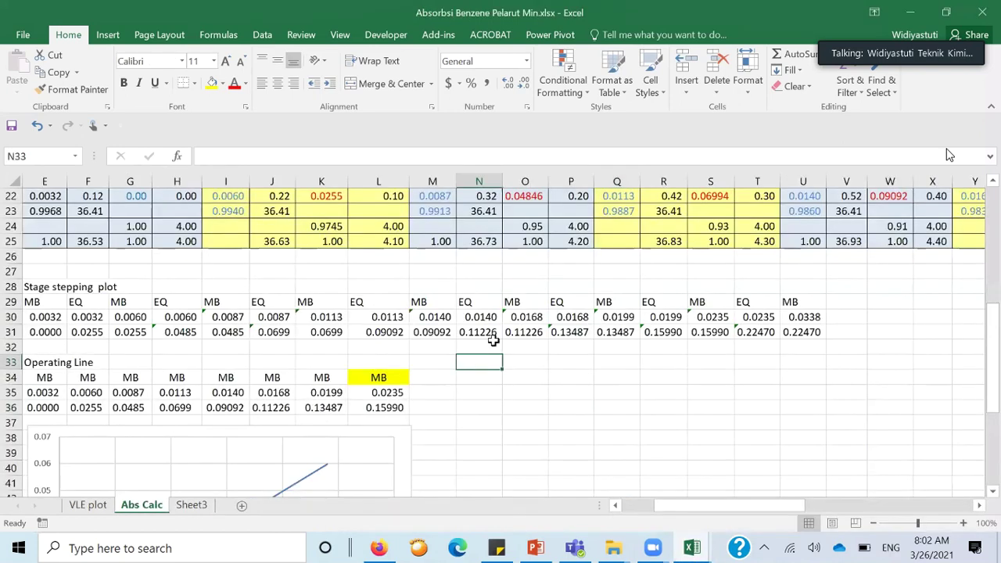
scroll(496, 384, "up", 5)
scroll(513, 376, "up", 2)
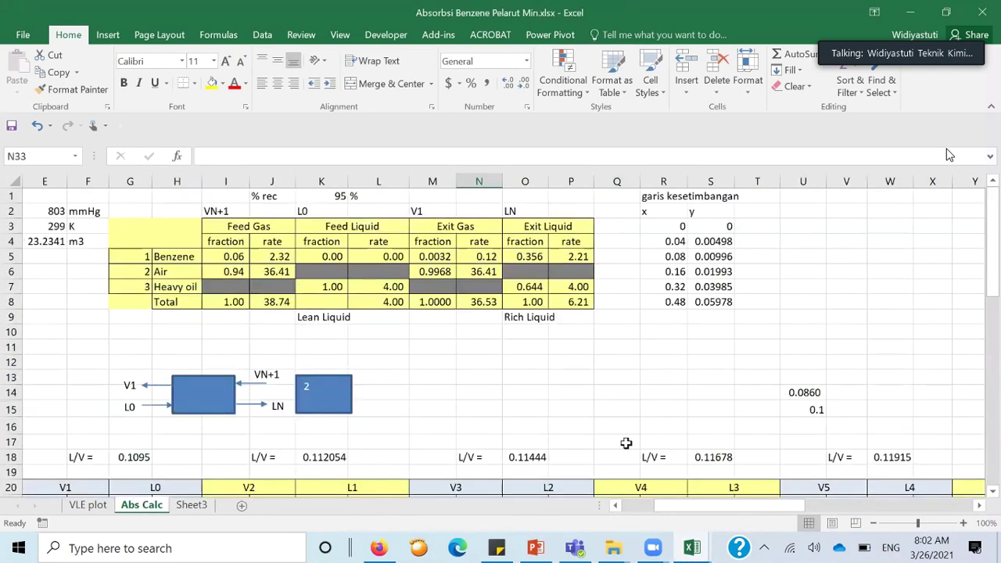
left_click_drag(681, 510, 649, 510)
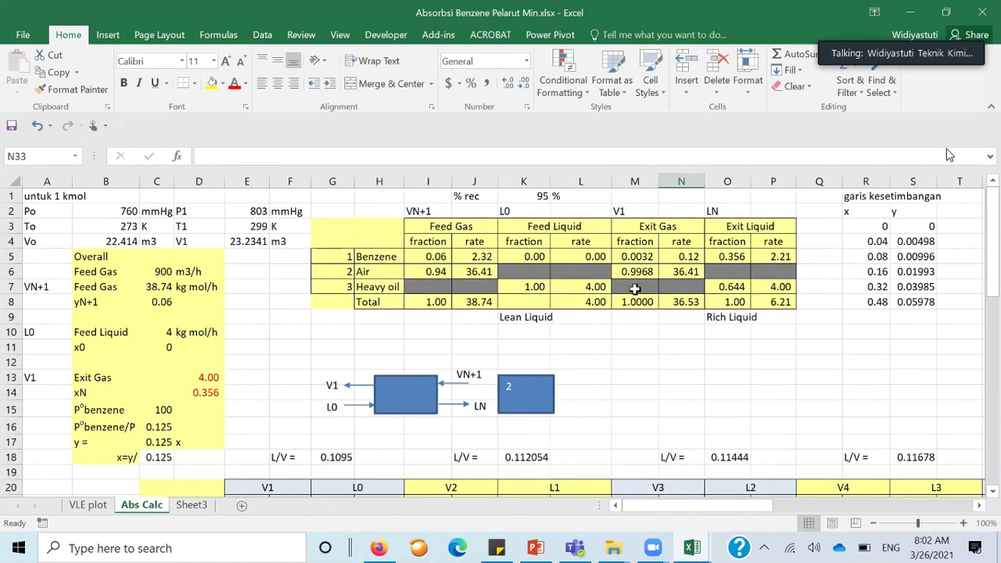
left_click(153, 335)
Select the blue equilibrium line on the stage-stepping chart and examine its x and y source columns under garis kesetimbangan.
scroll(283, 305, "down", 8)
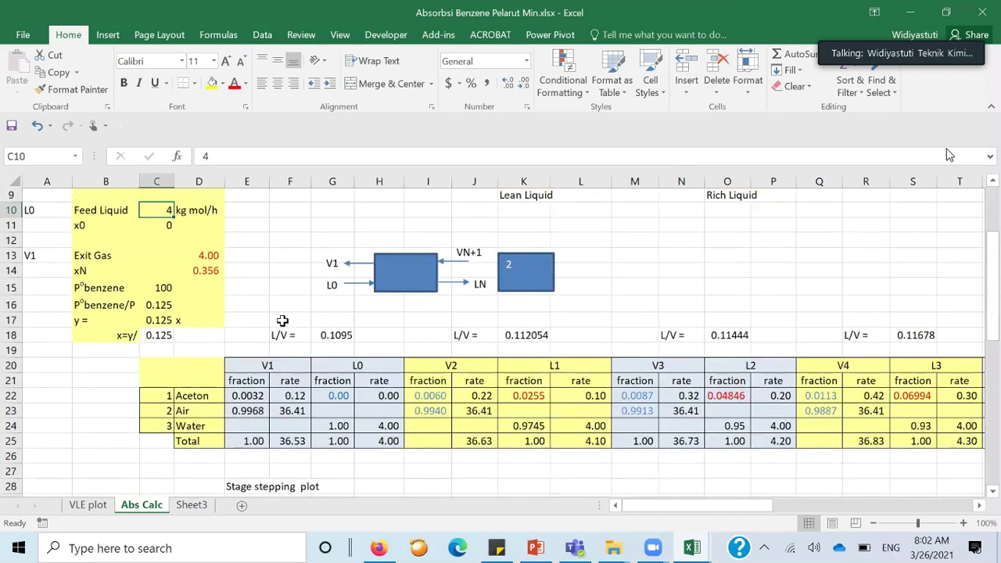
scroll(287, 340, "down", 2)
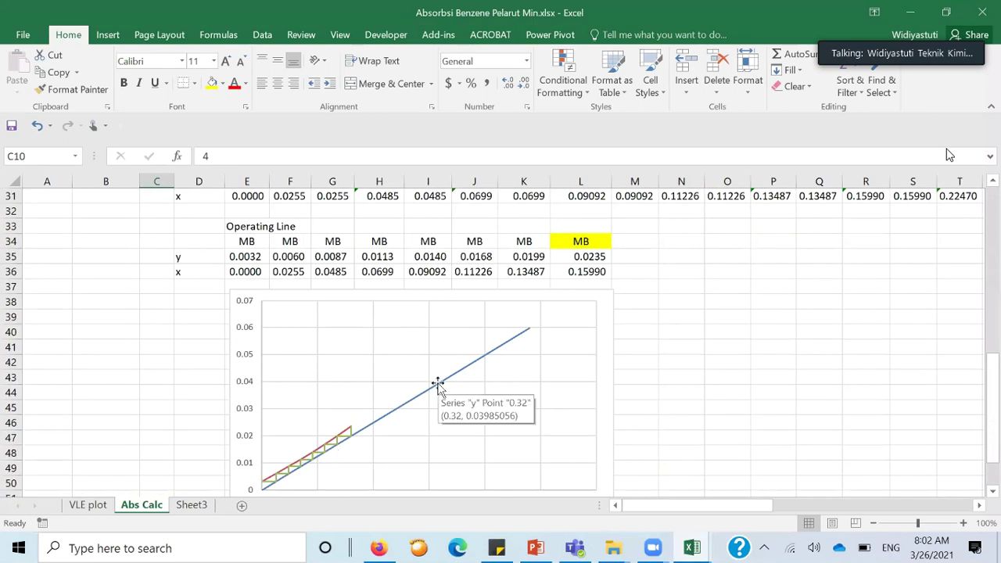
scroll(438, 384, "down", 1)
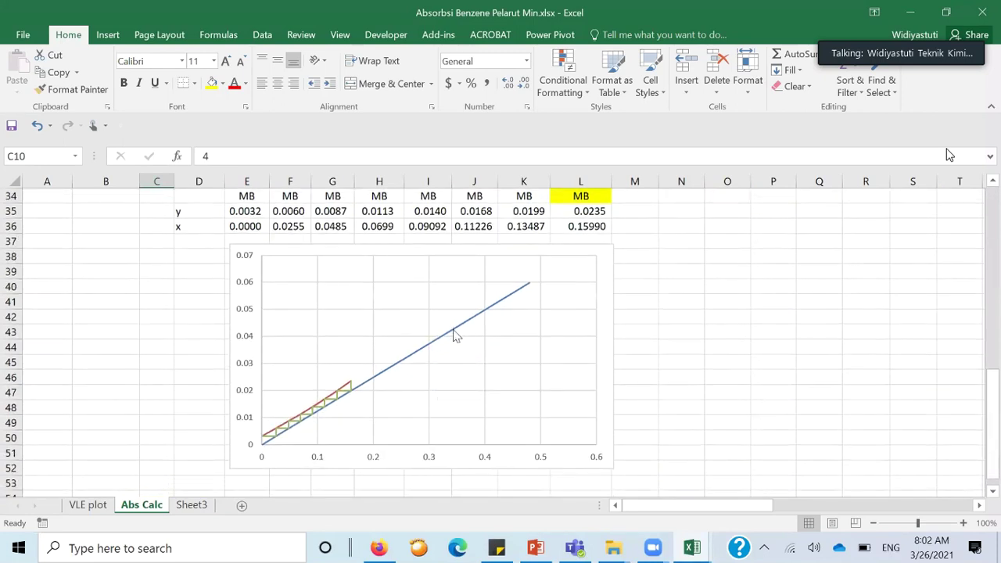
mouse_move(459, 333)
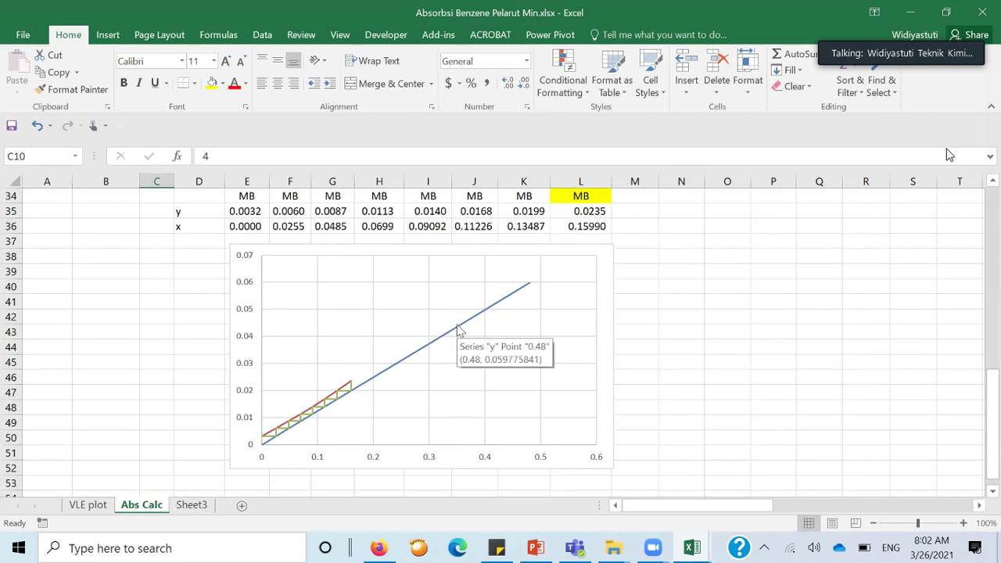
left_click(459, 331)
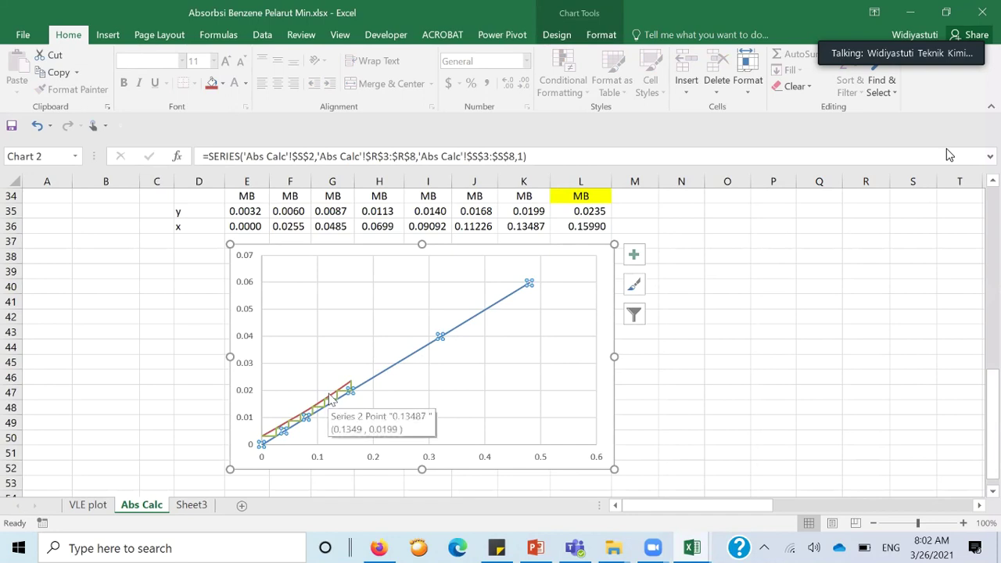
scroll(192, 343, "up", 10)
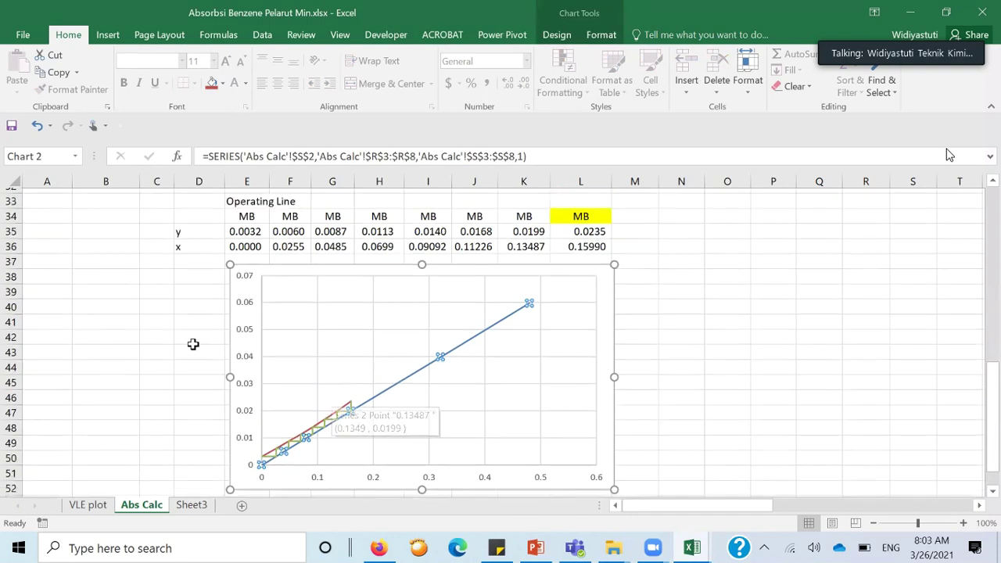
scroll(191, 345, "up", 1)
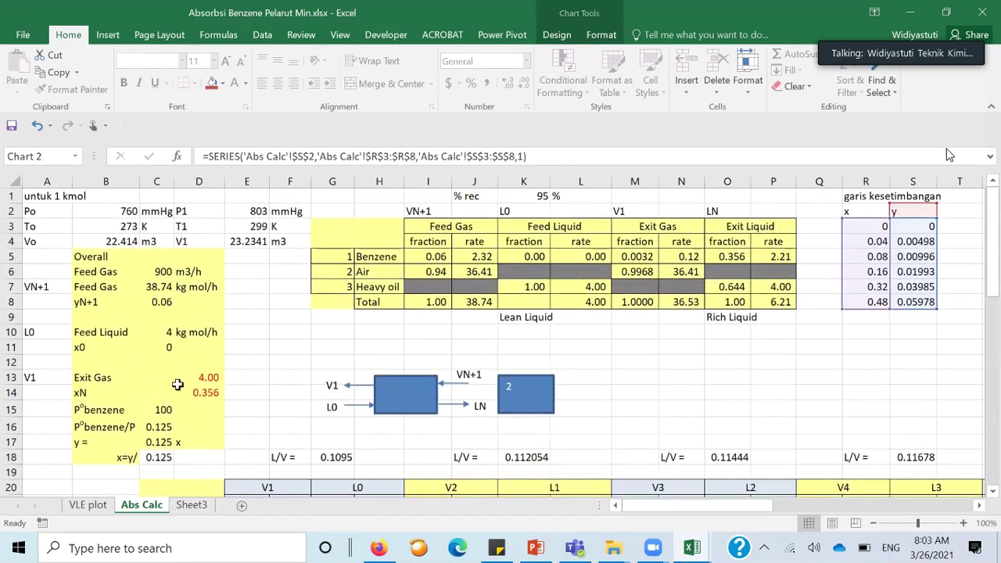
Try a Feed Liquid L0 rate of 5 kg mol/h and examine the operating line and stage steps on the chart.
left_click(159, 328)
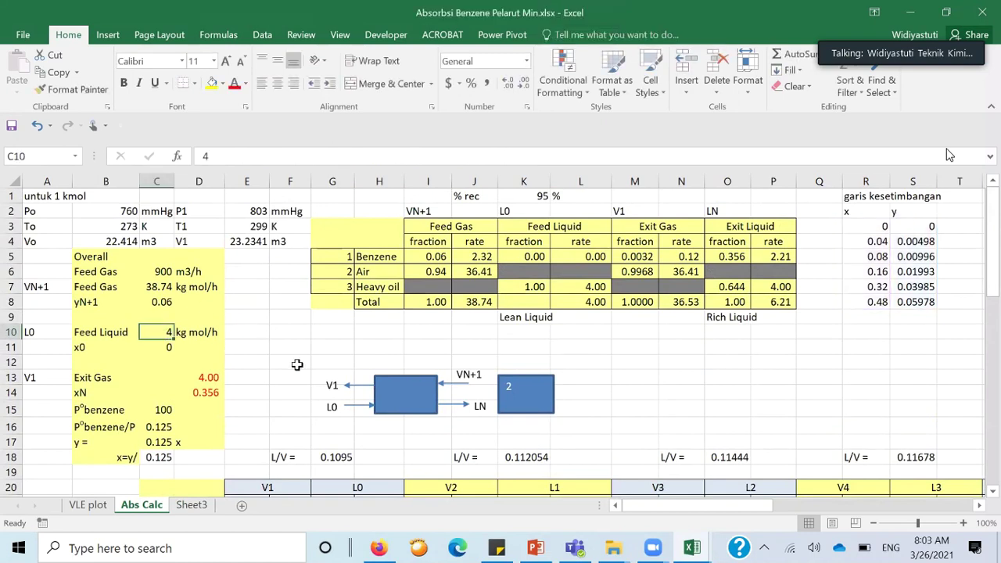
type("5")
key("Return")
scroll(326, 363, "down", 3)
scroll(326, 364, "down", 7)
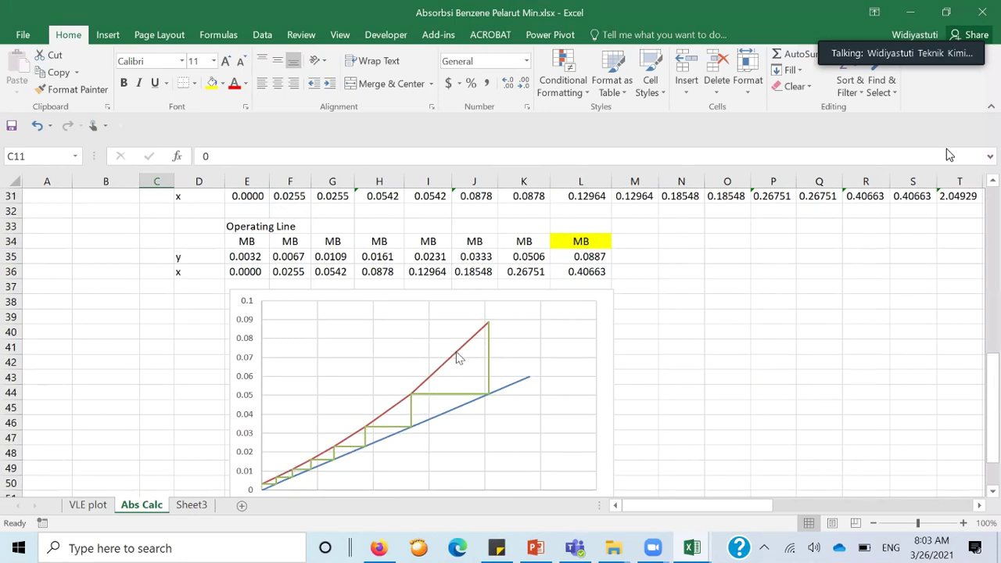
mouse_move(459, 358)
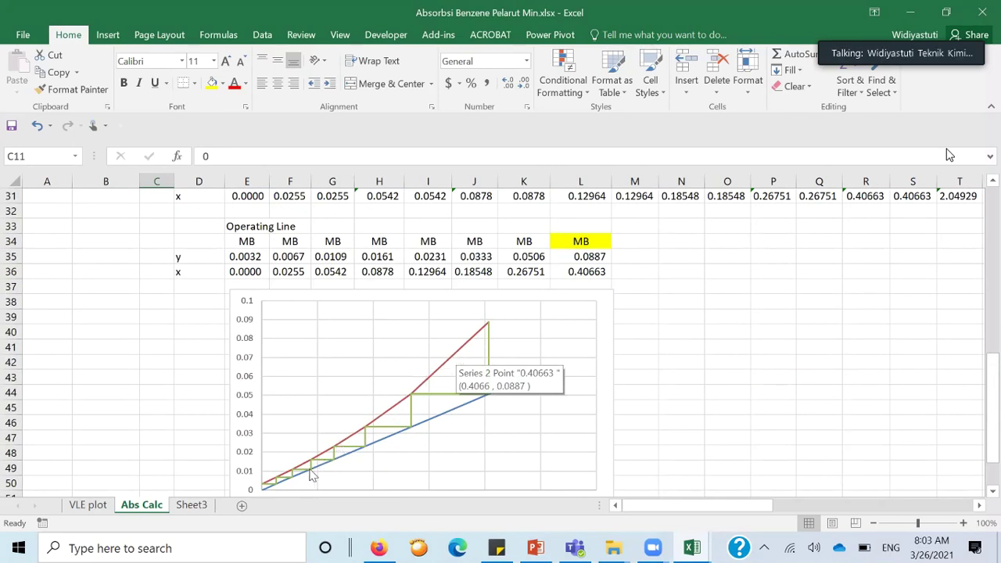
mouse_move(326, 470)
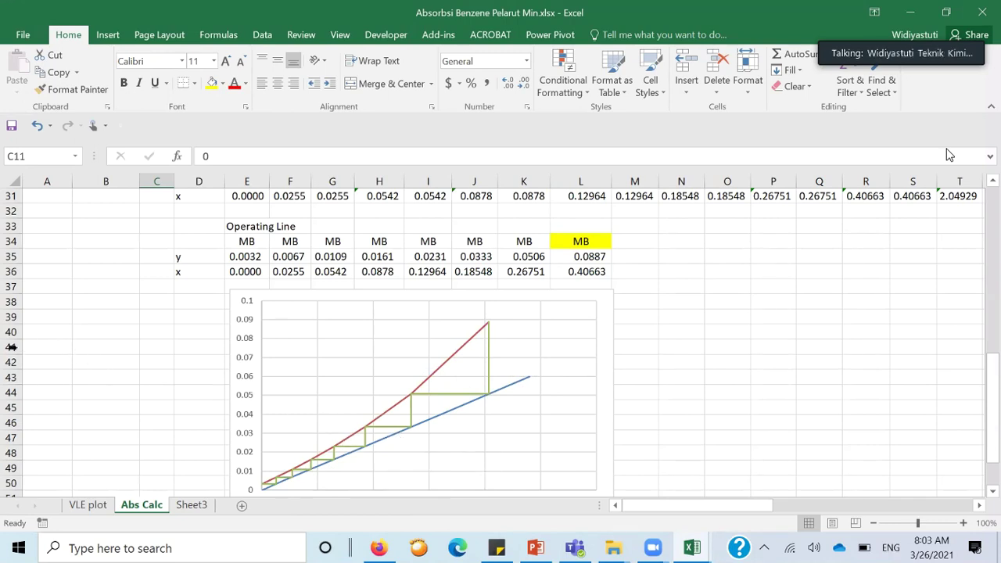
scroll(159, 356, "down", 1)
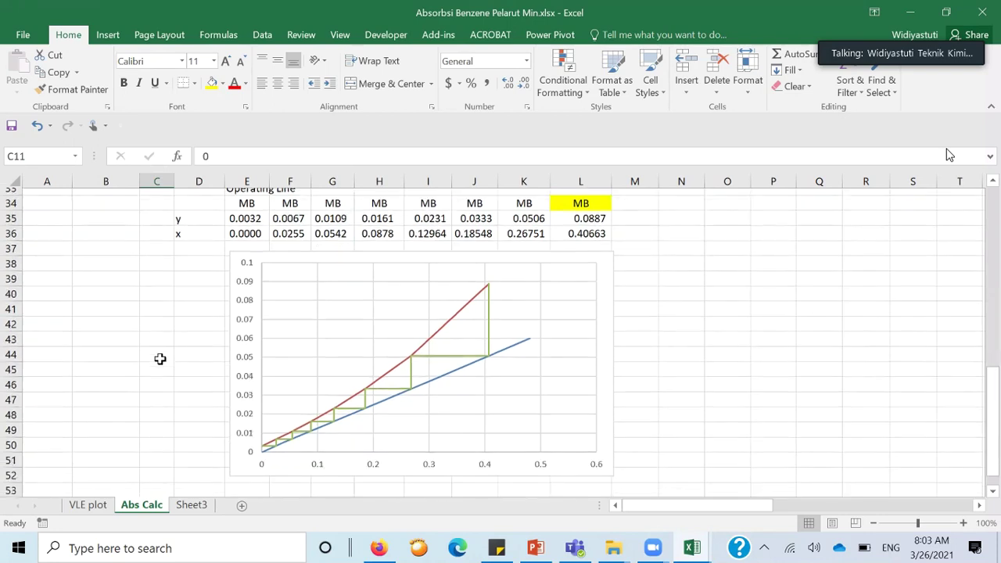
Check the source of the benzene fraction in the feed gas and compare the stream table with the operating line chart.
scroll(260, 385, "up", 2)
scroll(259, 385, "up", 6)
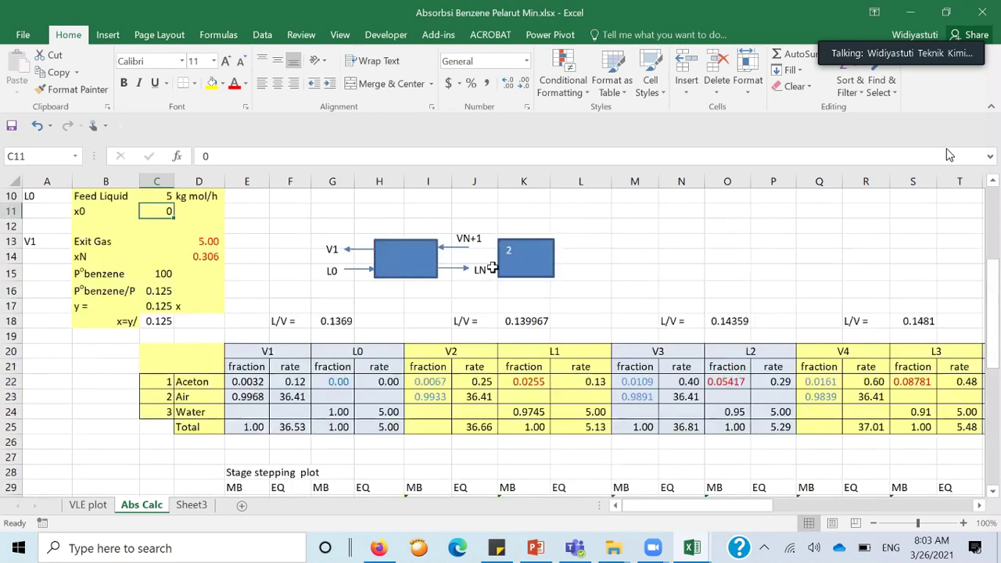
scroll(613, 265, "up", 3)
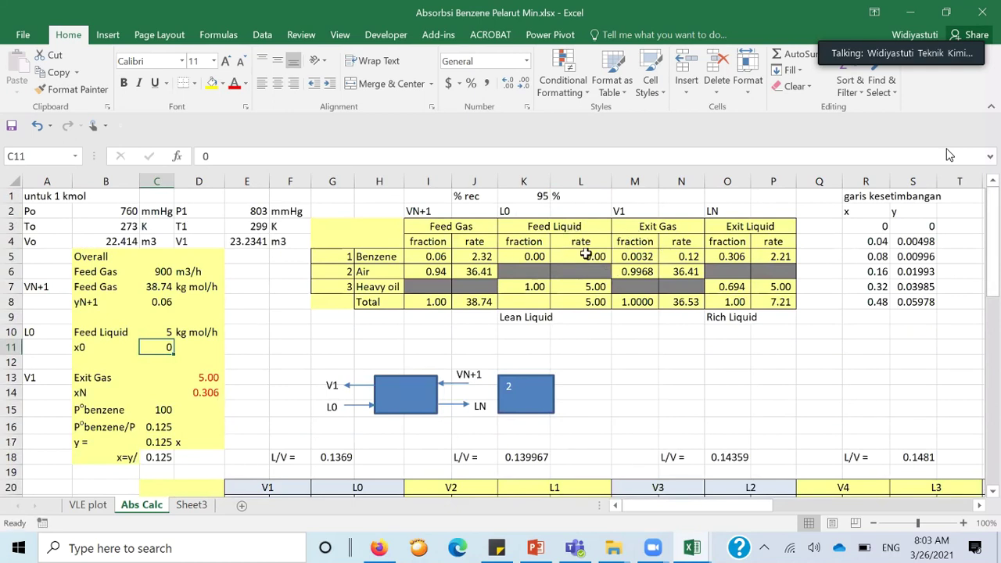
left_click(447, 257)
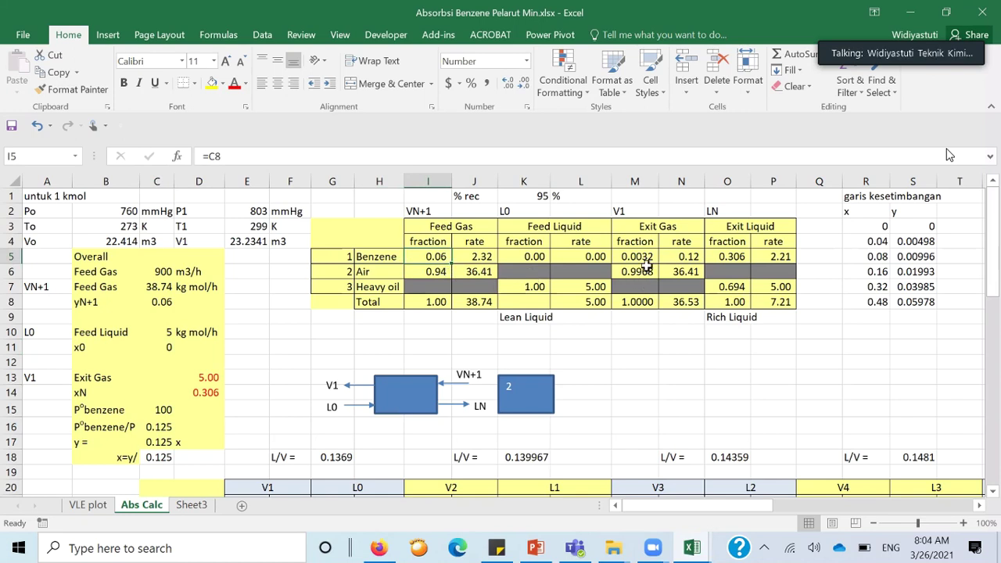
scroll(458, 380, "down", 6)
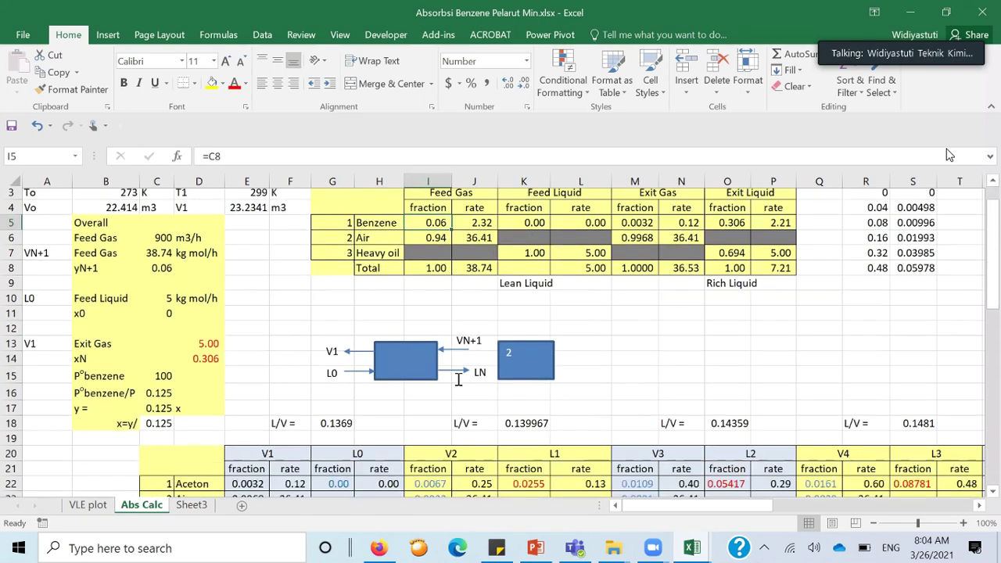
scroll(458, 379, "down", 4)
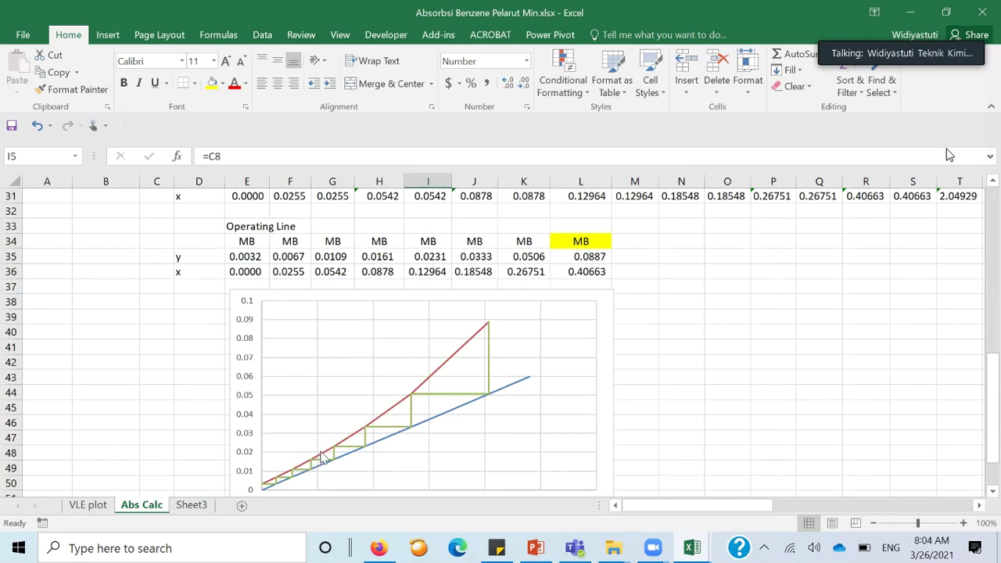
scroll(69, 292, "up", 5)
scroll(69, 292, "up", 3)
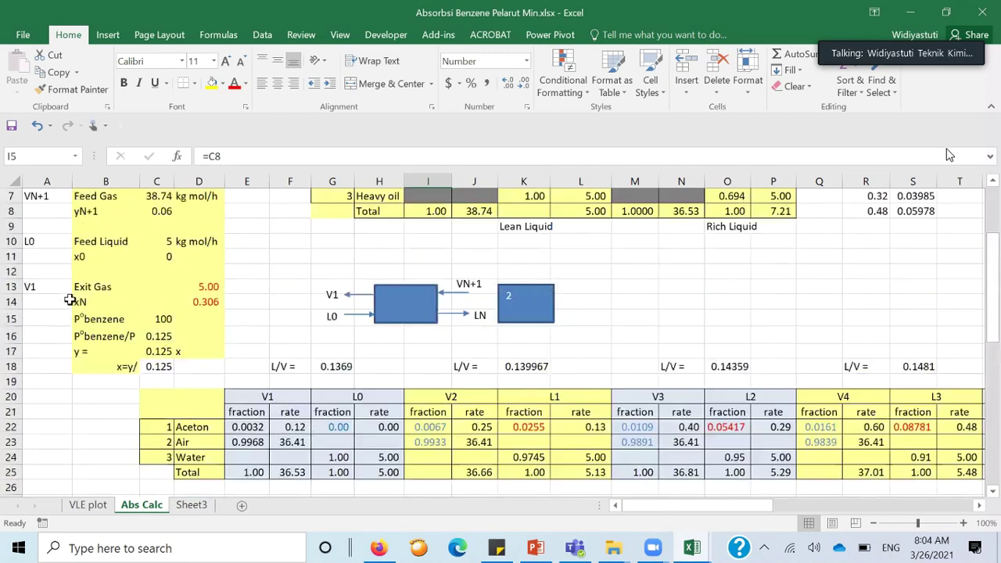
Try a Feed Liquid L0 rate of 3.5 kg mol/h and examine the operating line against the equilibrium line.
scroll(69, 299, "up", 2)
scroll(156, 304, "down", 1)
left_click(170, 291)
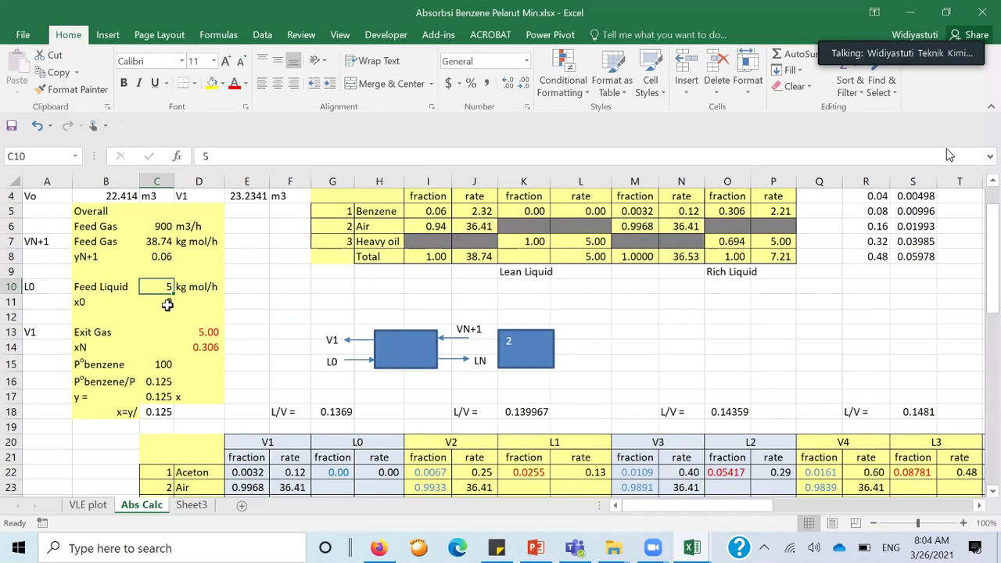
type("3.")
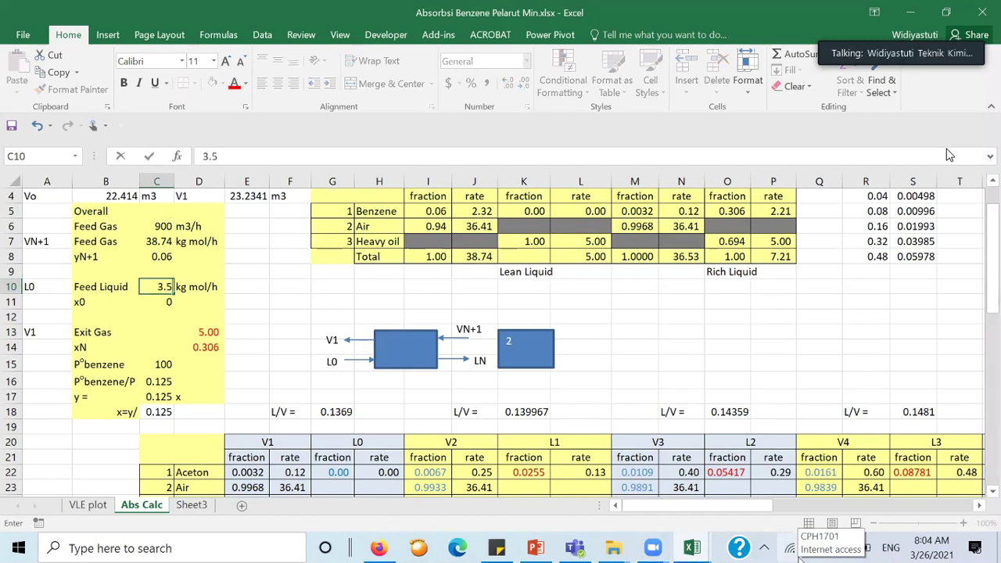
key("Return")
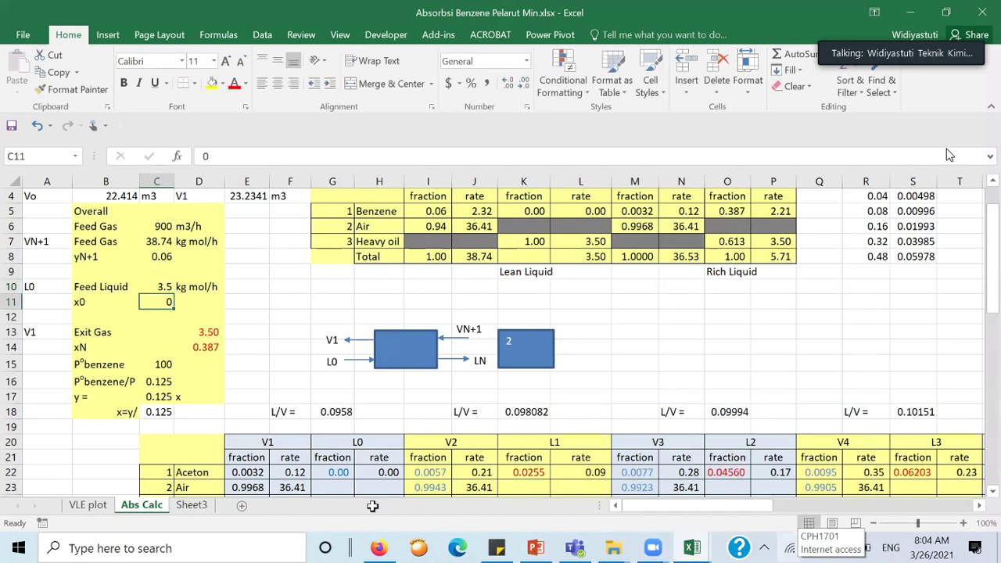
scroll(577, 446, "down", 9)
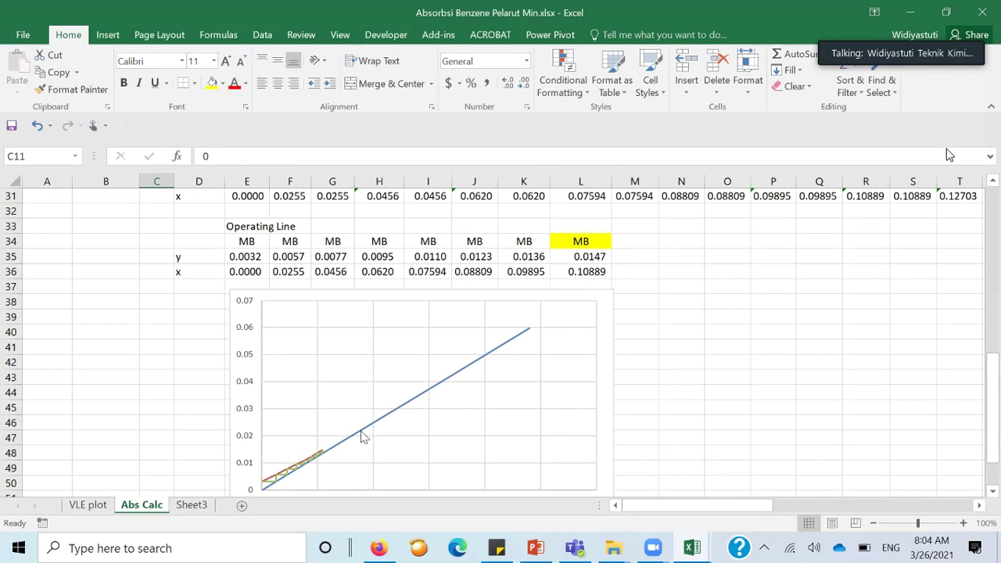
mouse_move(362, 437)
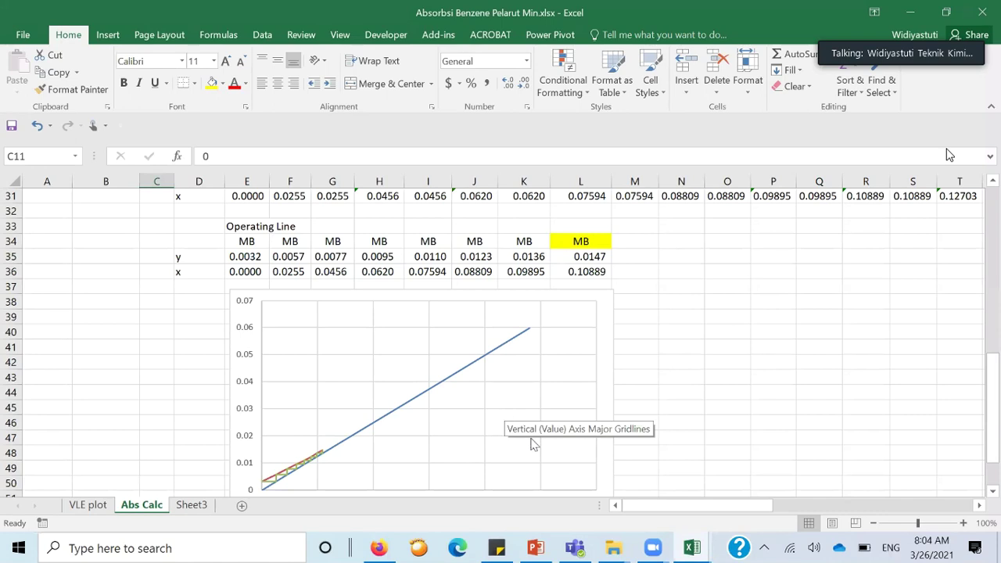
Switch to the benzene presentation in PowerPoint and review the minimum and operating liquid rate calculations on slides 5 and 6.
left_click(537, 549)
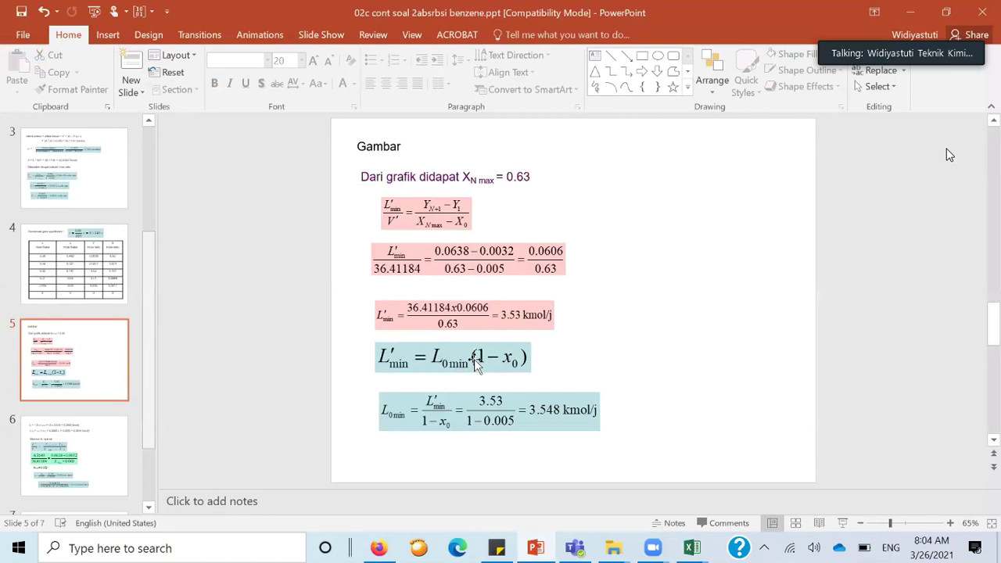
scroll(474, 359, "down", 1)
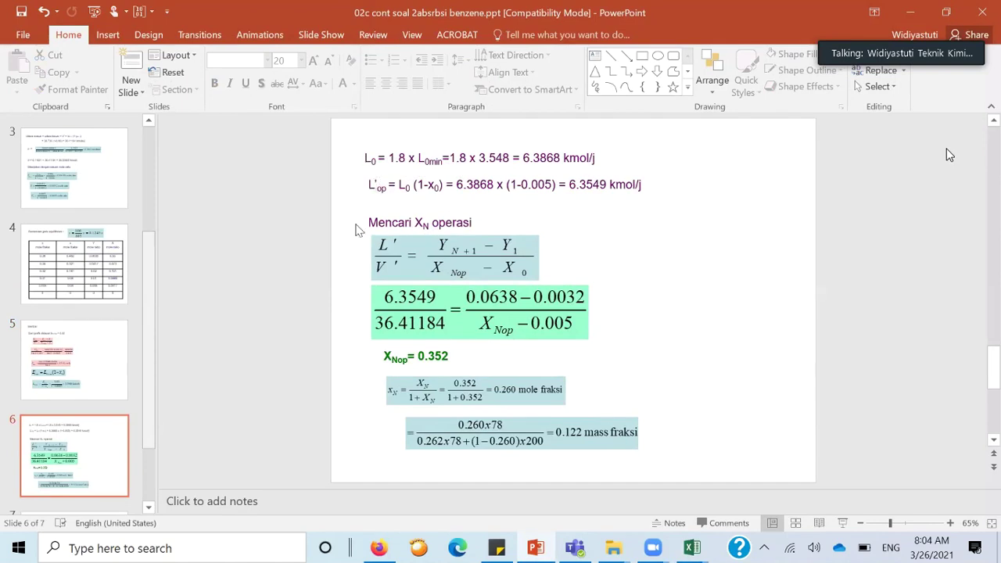
scroll(356, 229, "up", 3)
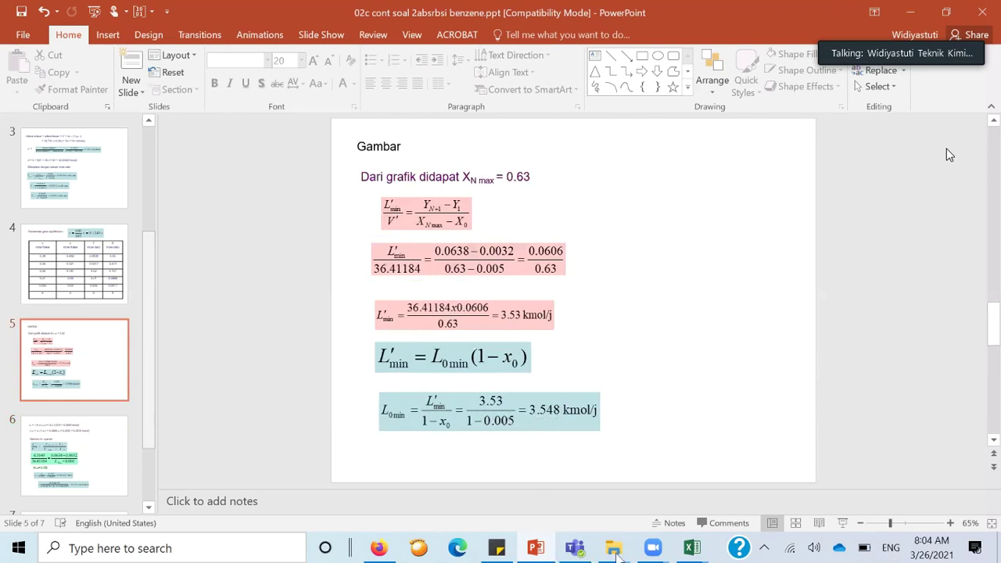
Switch to the Absorbsi Benzene Pelarut Min workbook in Excel and bring up the overall feed data.
left_click(691, 548)
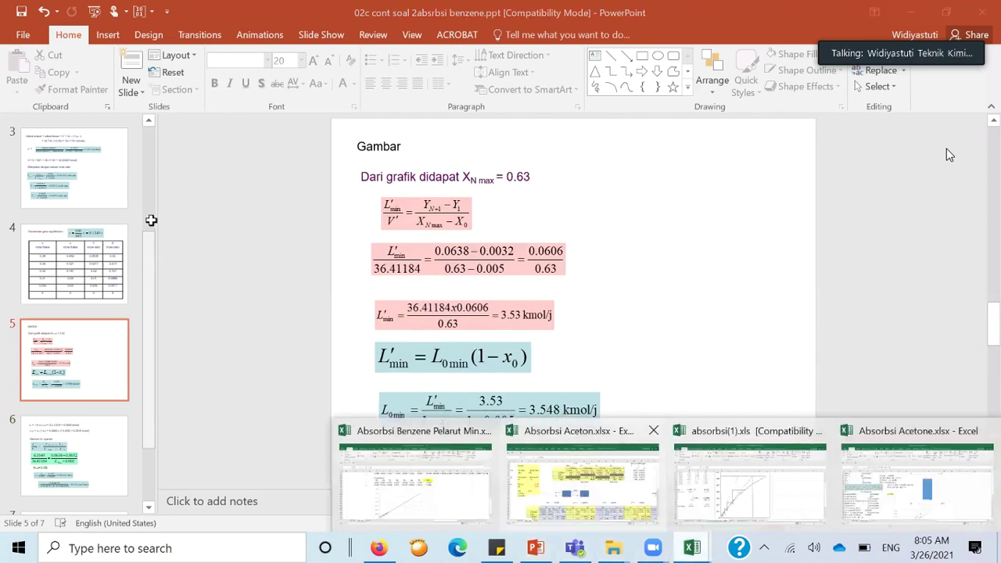
left_click(573, 443)
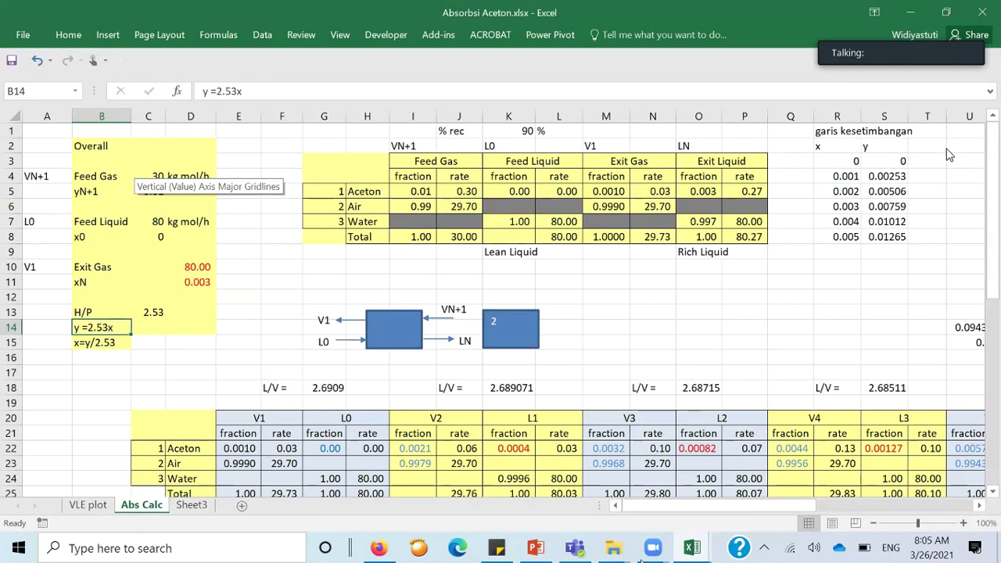
left_click(694, 550)
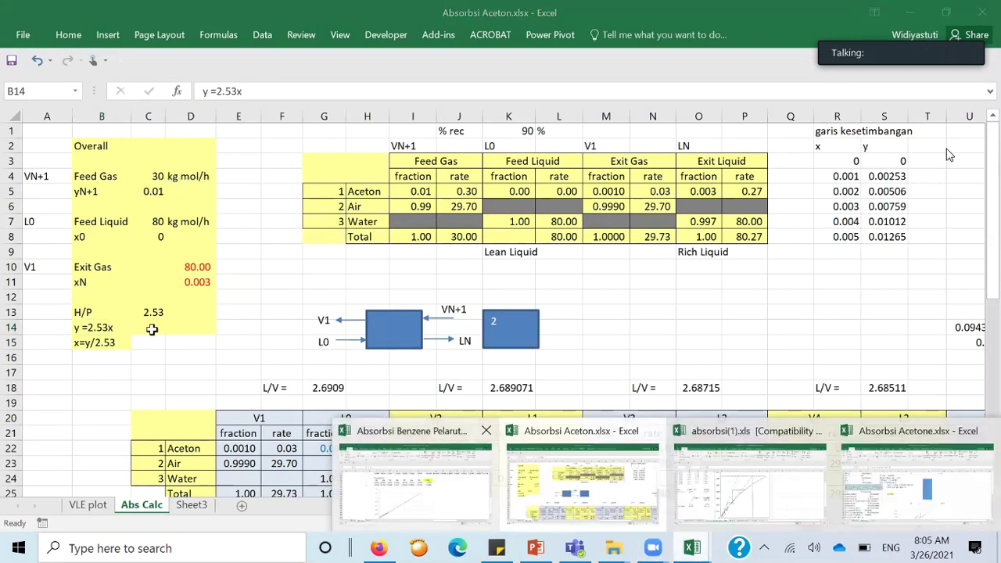
left_click(364, 481)
scroll(156, 320, "up", 5)
scroll(166, 303, "up", 4)
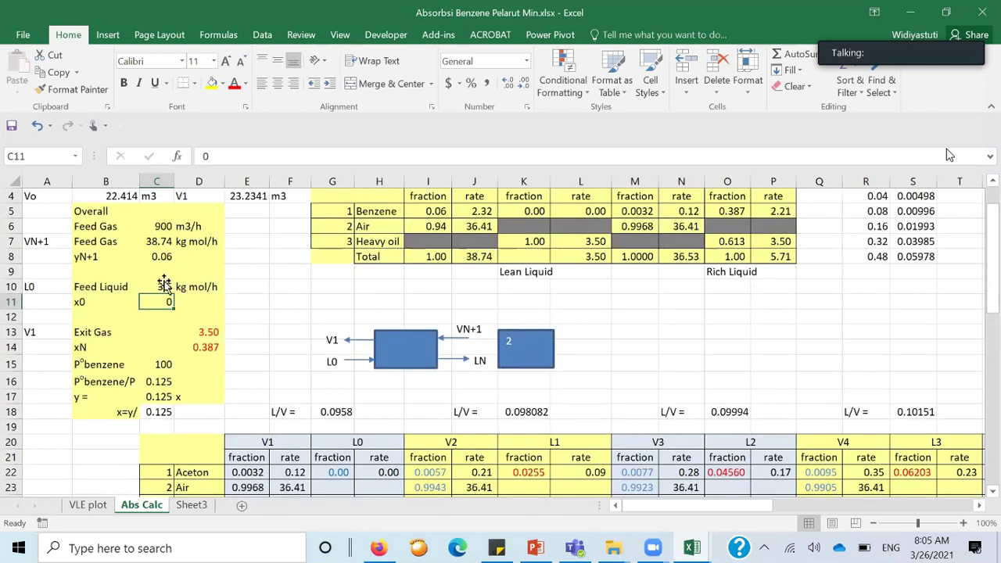
Try a Feed Liquid L0 rate of 3.6 kg mol/h and examine the operating line and stage steps on the chart.
left_click(166, 284)
type("3")
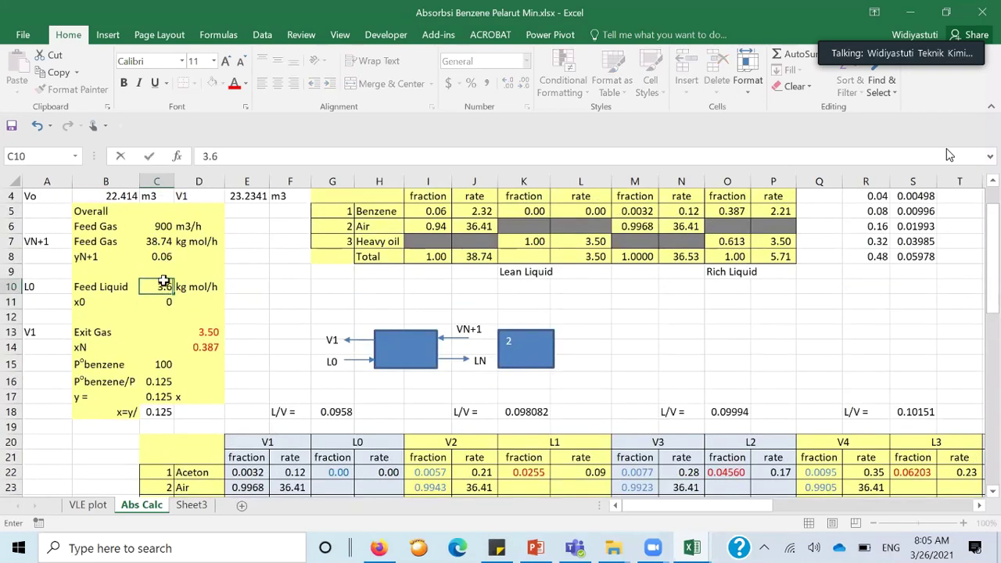
key("Return")
scroll(185, 303, "down", 9)
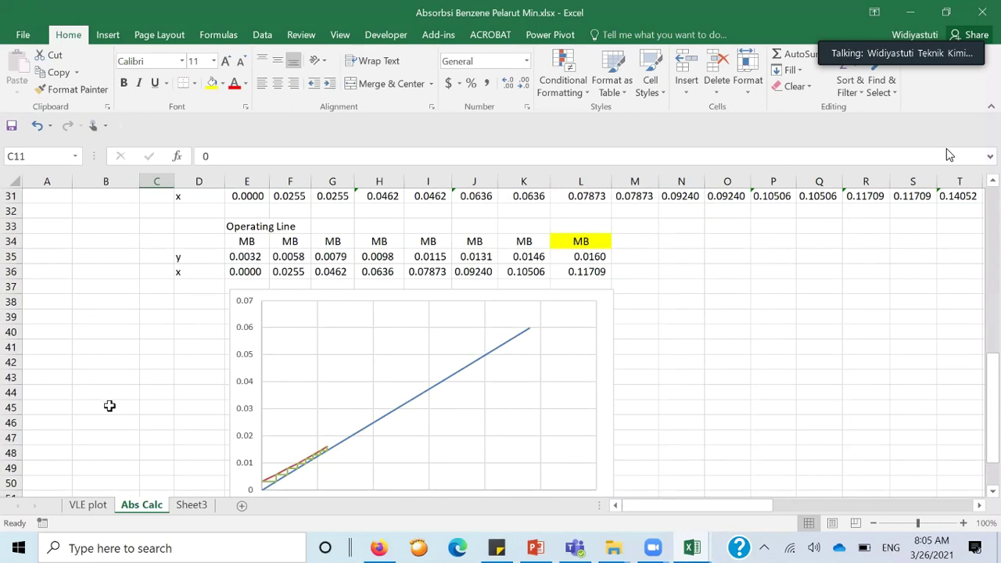
scroll(165, 367, "up", 1)
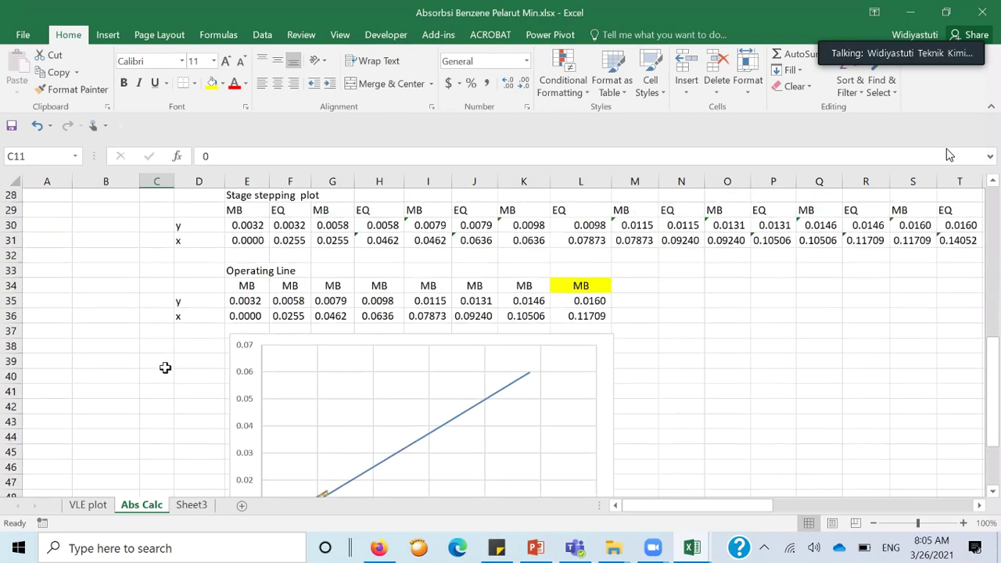
Try a Feed Liquid L0 rate of 4 kg mol/h and compare the operating line with the equilibrium line and stage tables.
scroll(166, 368, "up", 9)
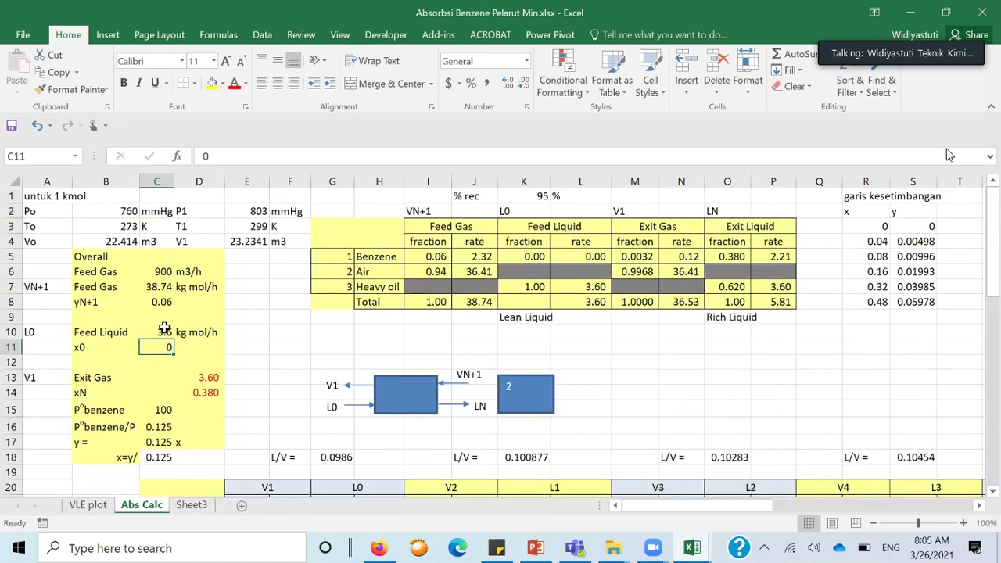
left_click(169, 332)
type("4")
key("Return")
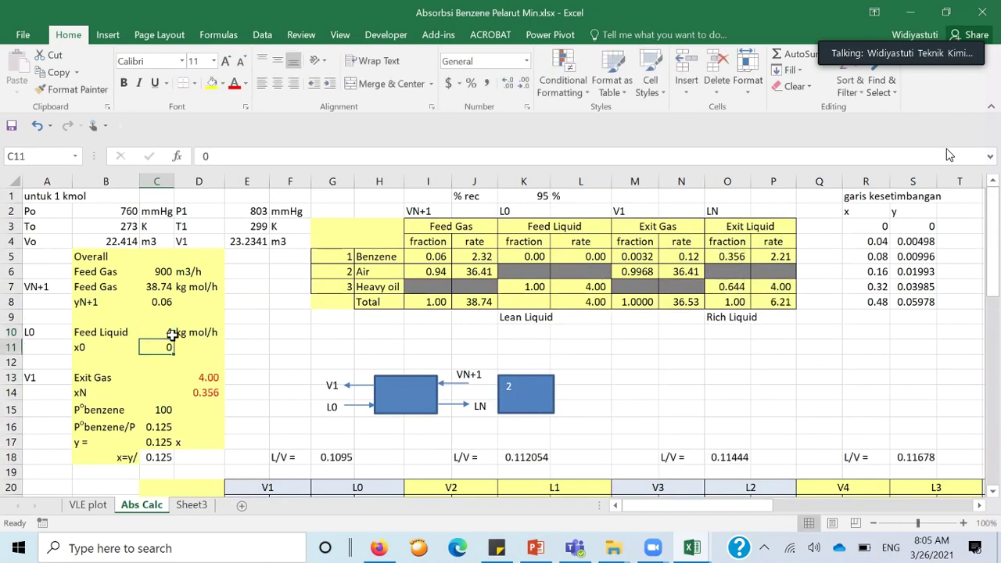
scroll(171, 336, "down", 1)
scroll(172, 336, "down", 12)
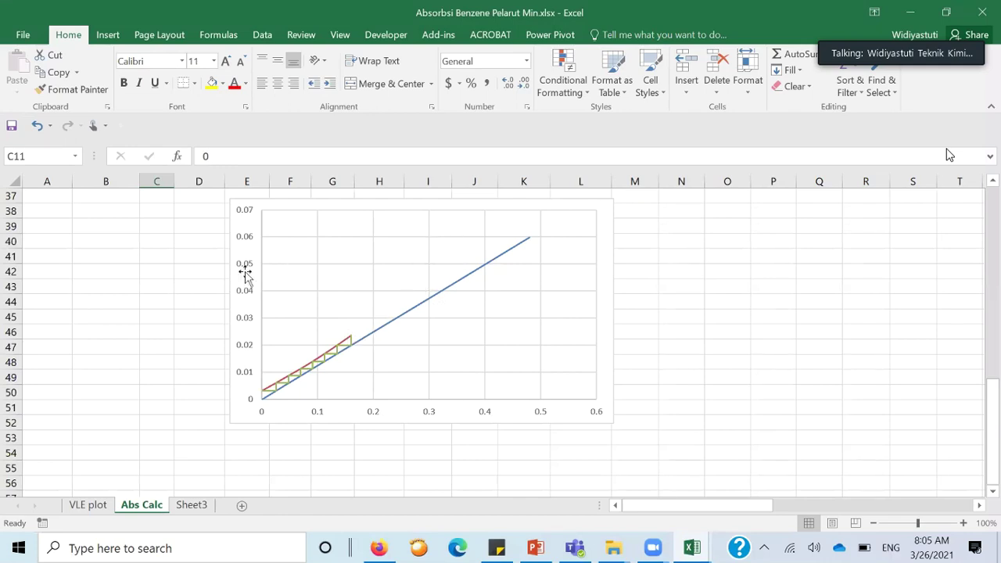
mouse_move(336, 360)
scroll(138, 357, "up", 4)
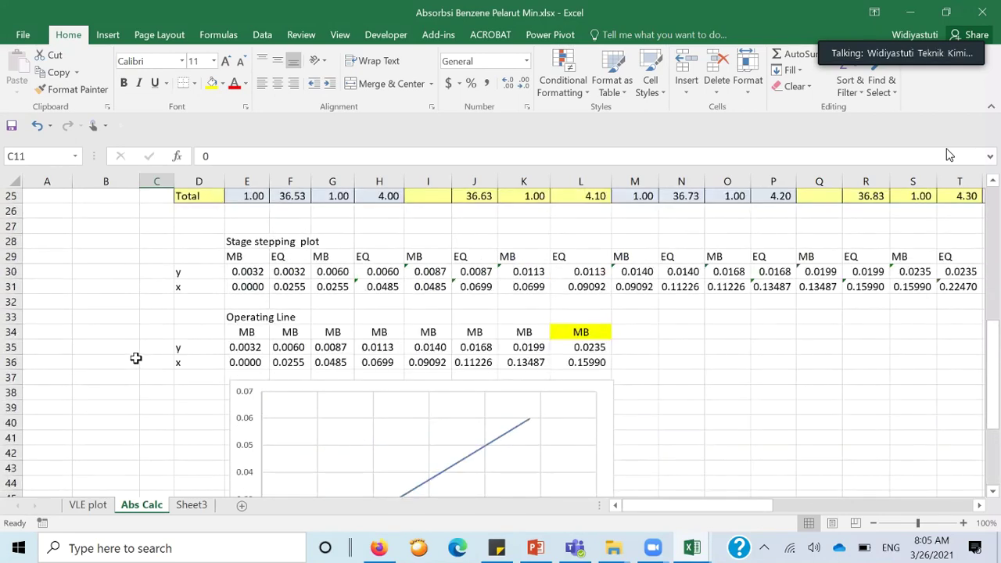
scroll(145, 338, "up", 4)
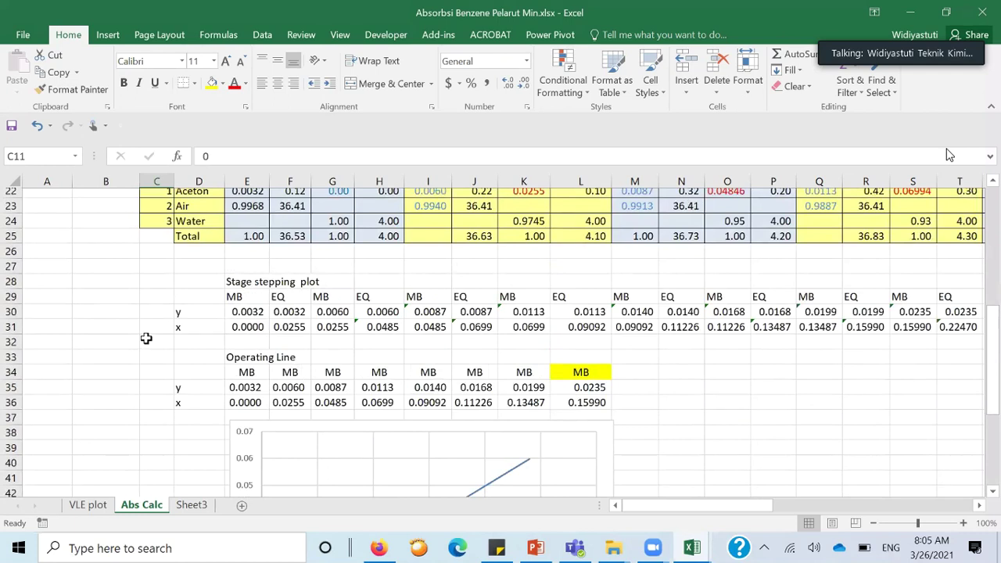
scroll(150, 355, "up", 1)
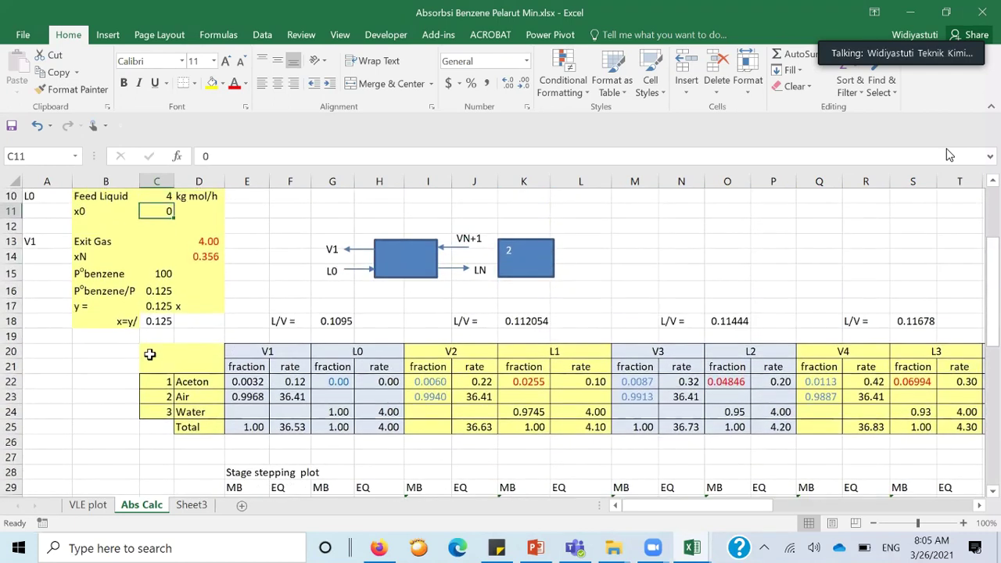
scroll(150, 355, "up", 1)
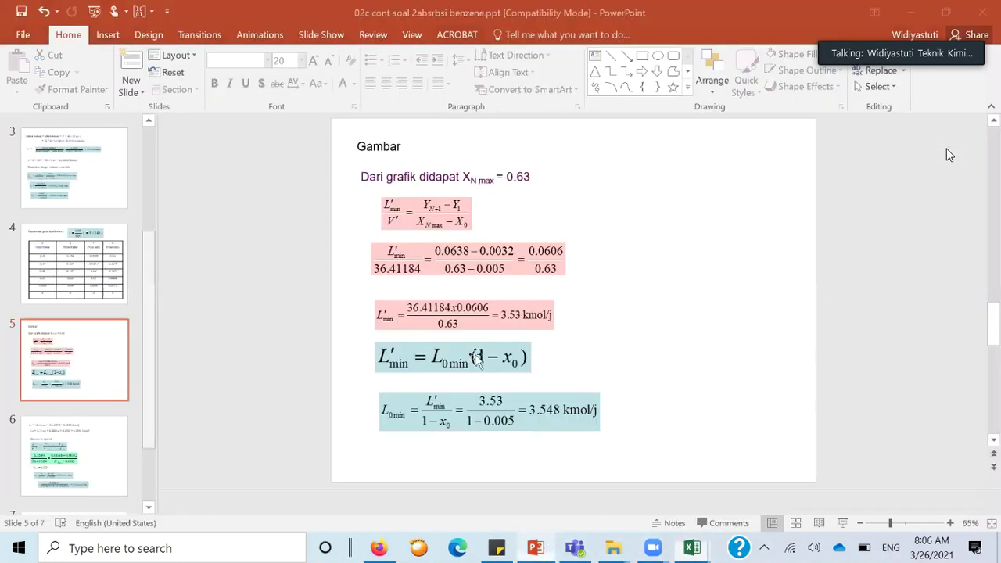
Check the operating liquid rate on slide 6 in PowerPoint and try 6.4 kg mol/h as the Feed Liquid L0 rate in the Excel workbook.
left_click(535, 548)
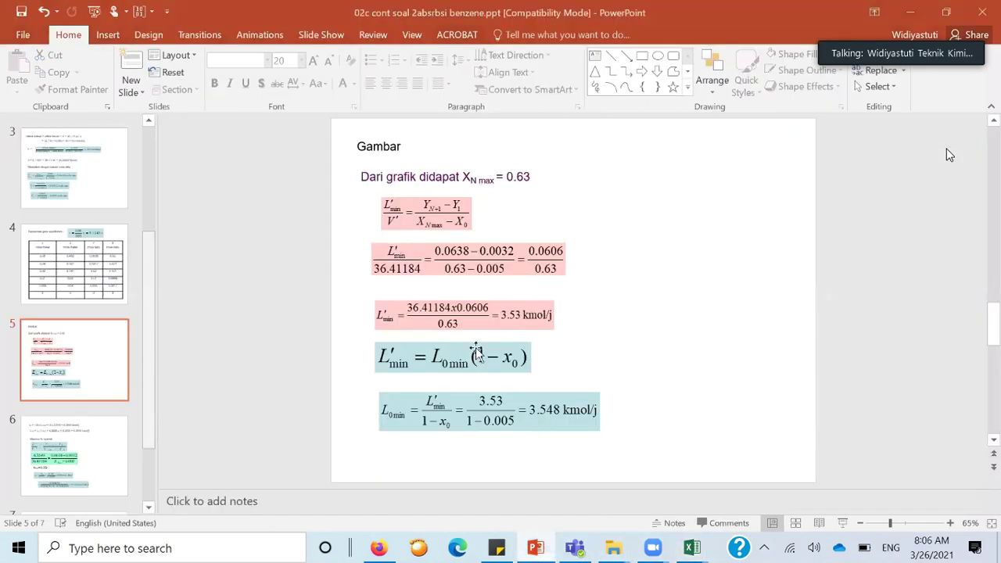
scroll(414, 178, "down", 2)
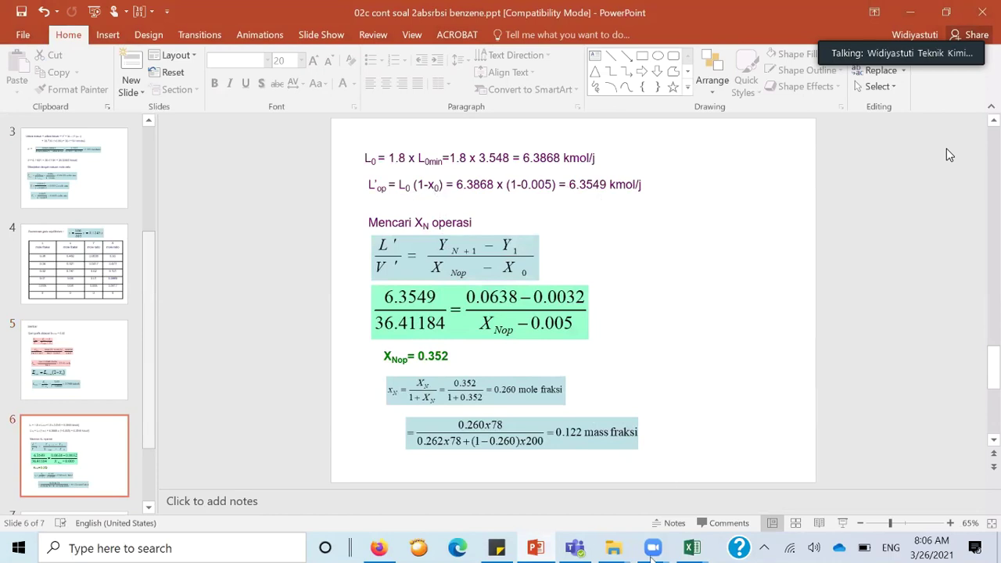
mouse_move(691, 547)
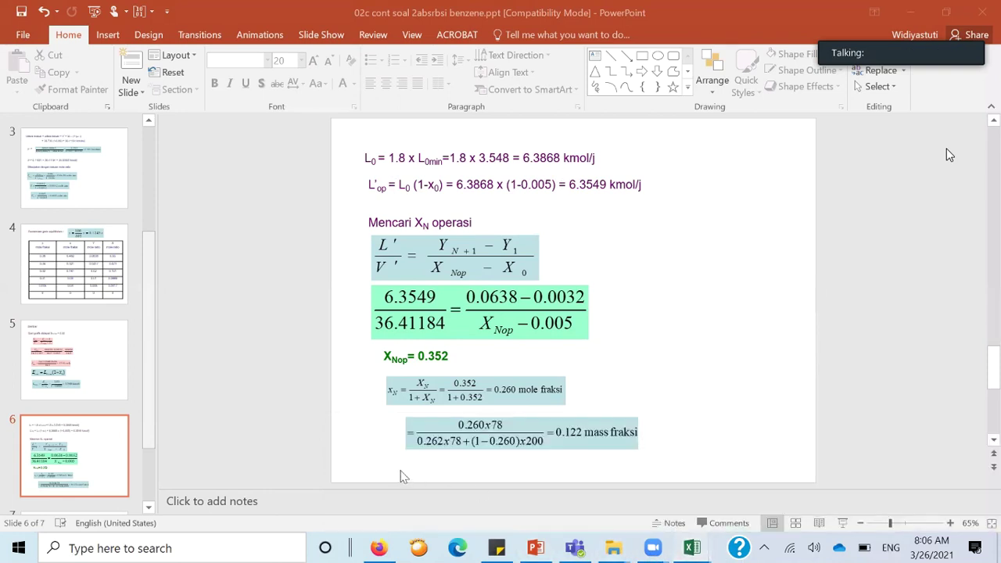
left_click(418, 470)
left_click(162, 242)
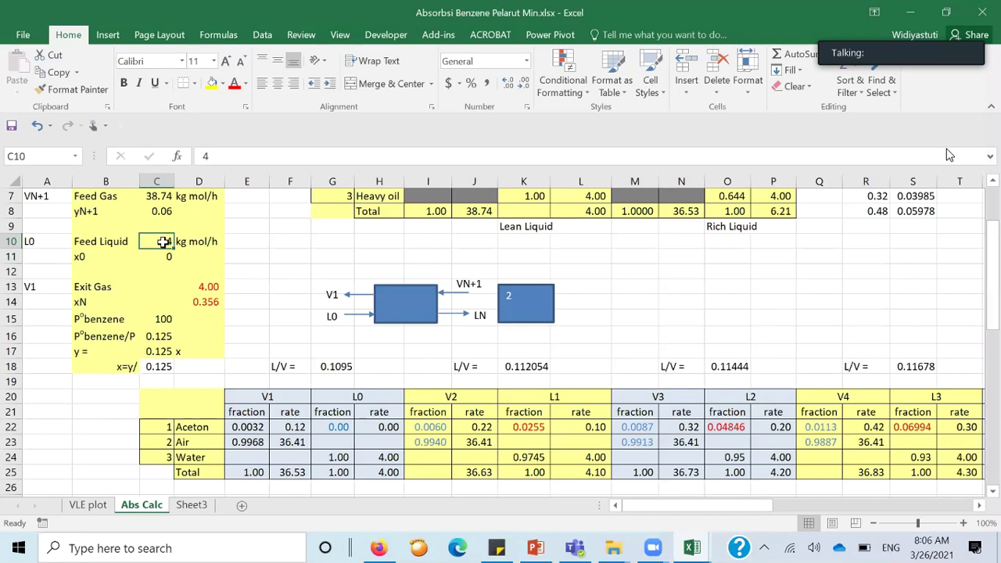
type("6.4")
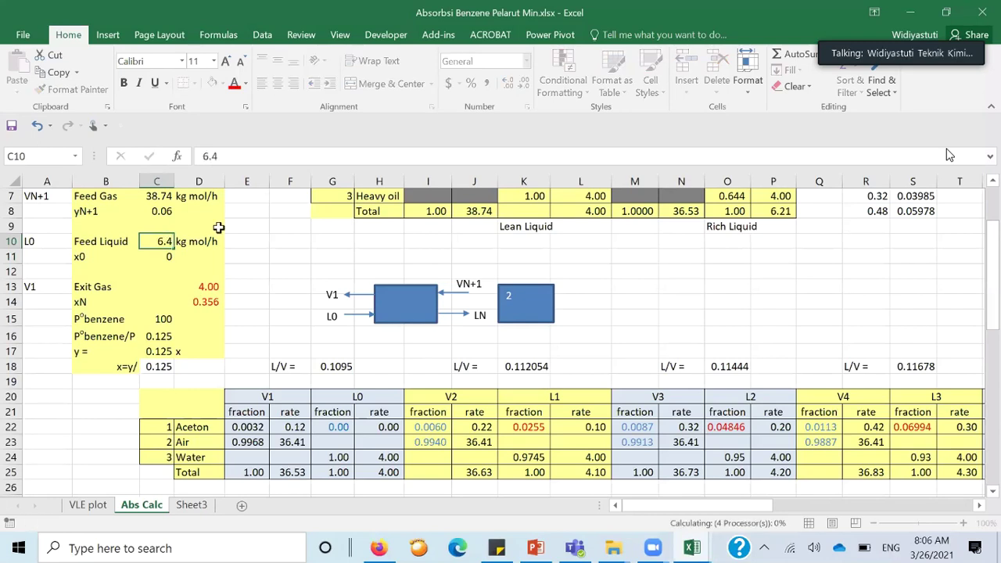
scroll(218, 270, "down", 7)
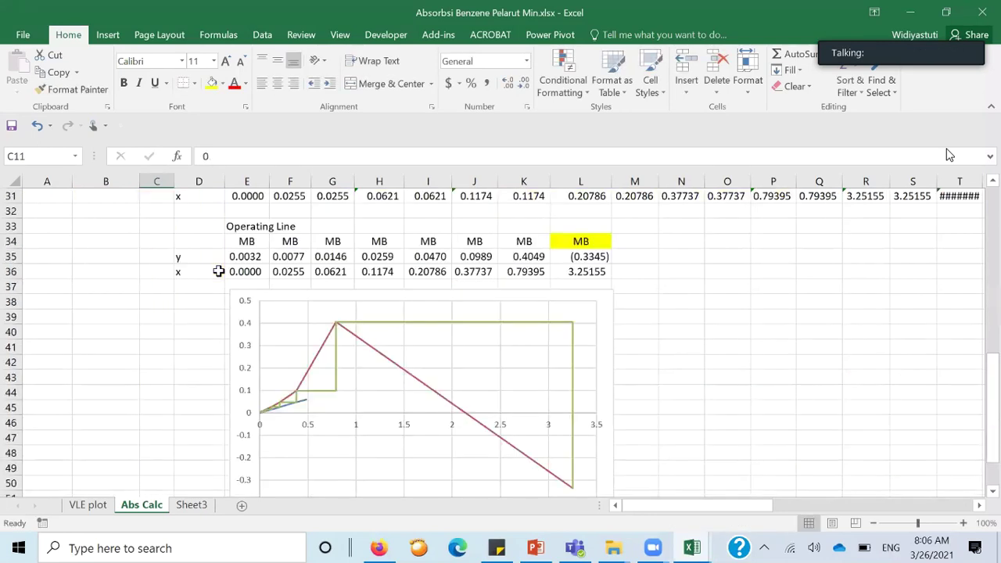
scroll(218, 270, "down", 2)
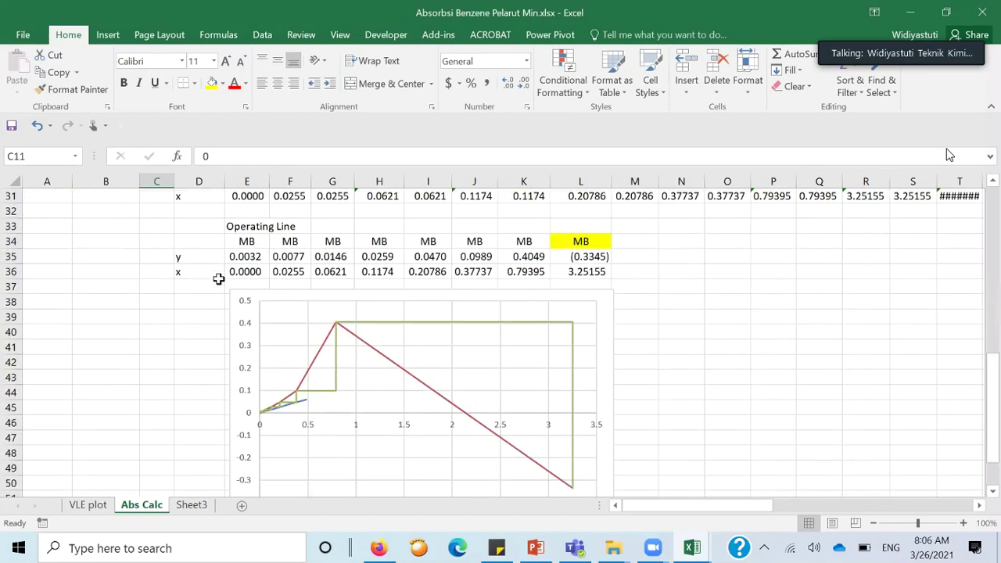
Try a Feed Liquid L0 rate of 6 kg mol/h and examine the operating line and stage steps on the chart.
scroll(380, 370, "up", 10)
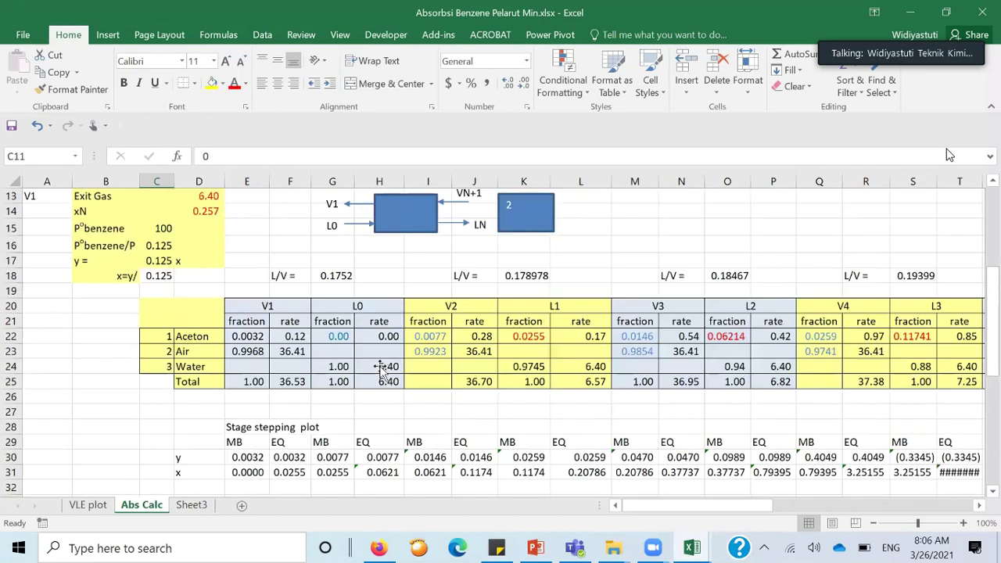
left_click(158, 332)
type("6")
key("Return")
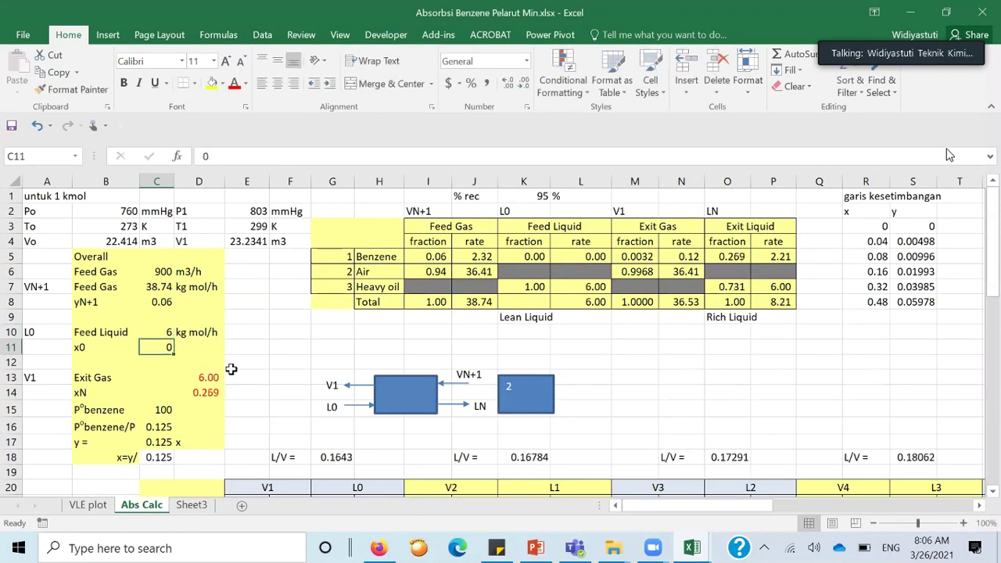
scroll(523, 364, "down", 5)
scroll(524, 365, "down", 5)
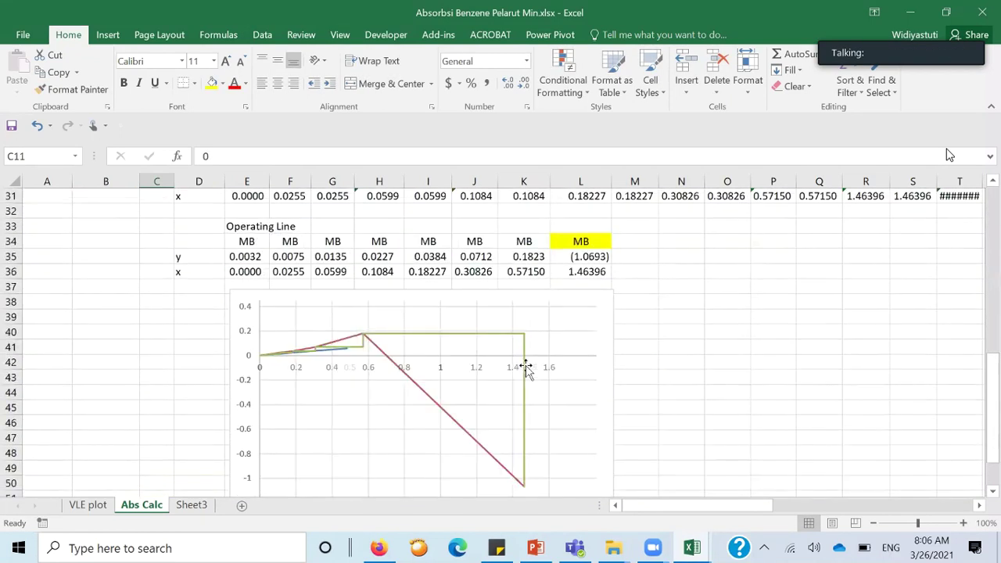
Set the Feed Liquid L0 rate to 5 kg mol/h and examine the resulting stage steps on the chart.
scroll(526, 367, "up", 4)
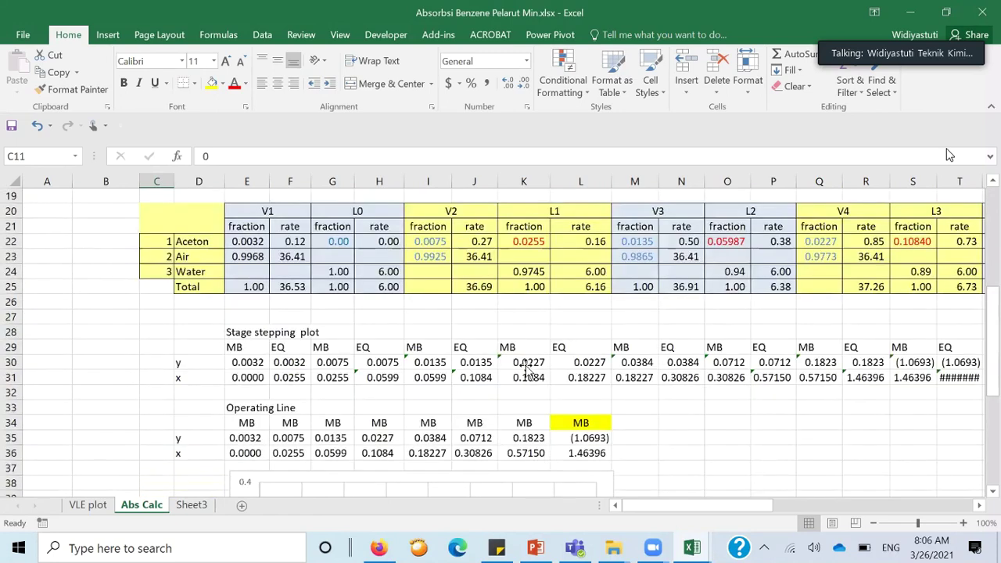
scroll(527, 367, "up", 4)
left_click(159, 240)
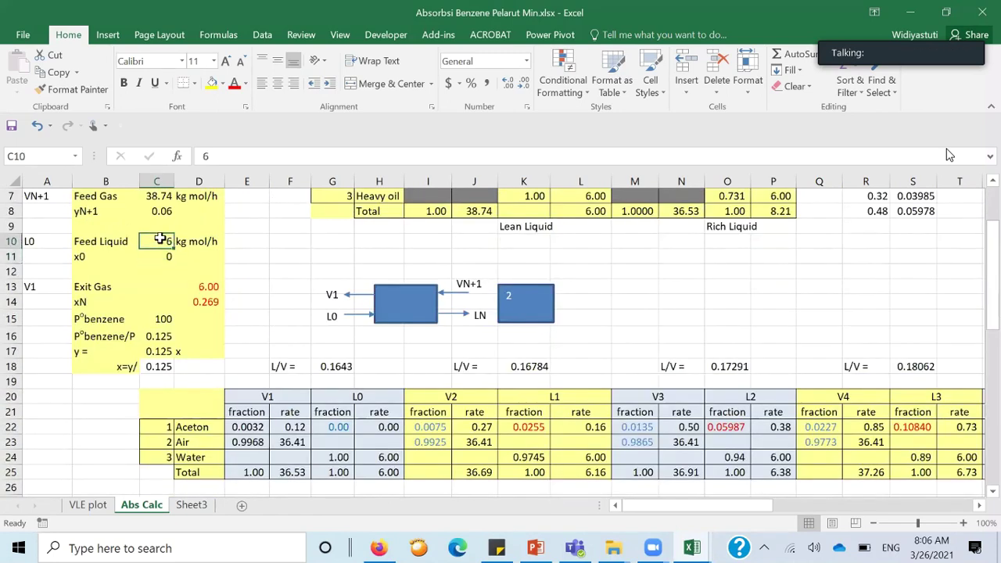
type("5")
key("Return")
scroll(306, 323, "down", 6)
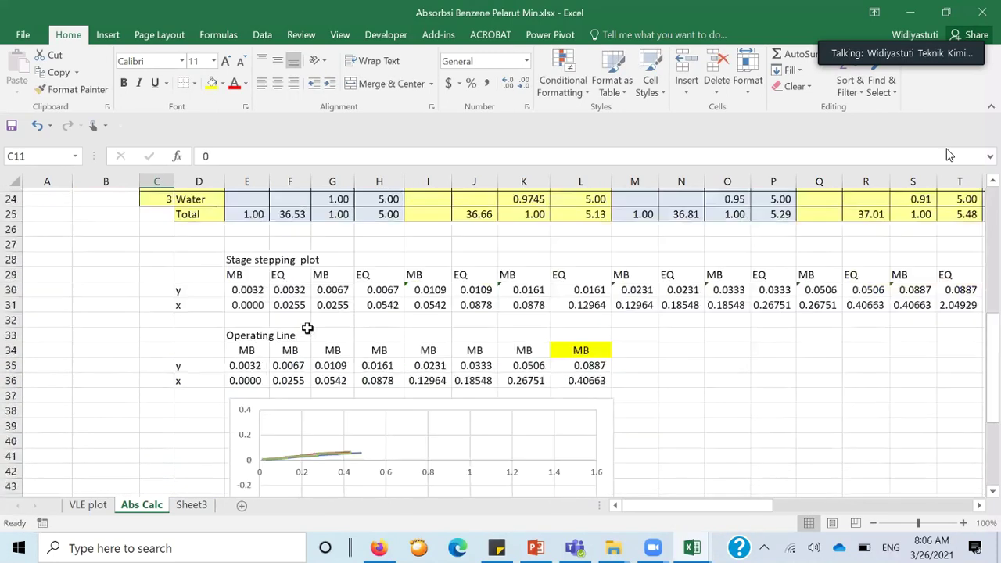
scroll(307, 328, "down", 3)
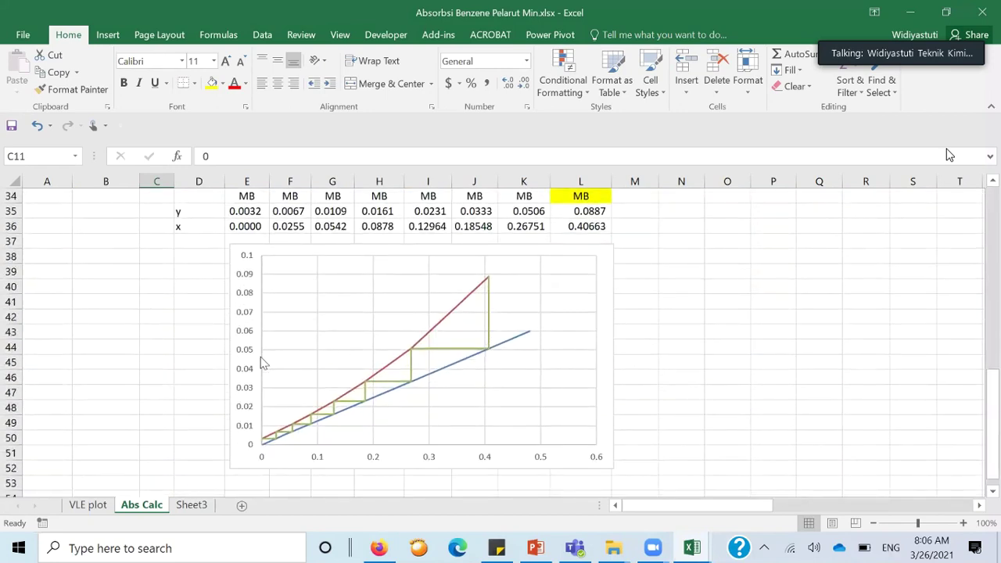
scroll(506, 388, "up", 1)
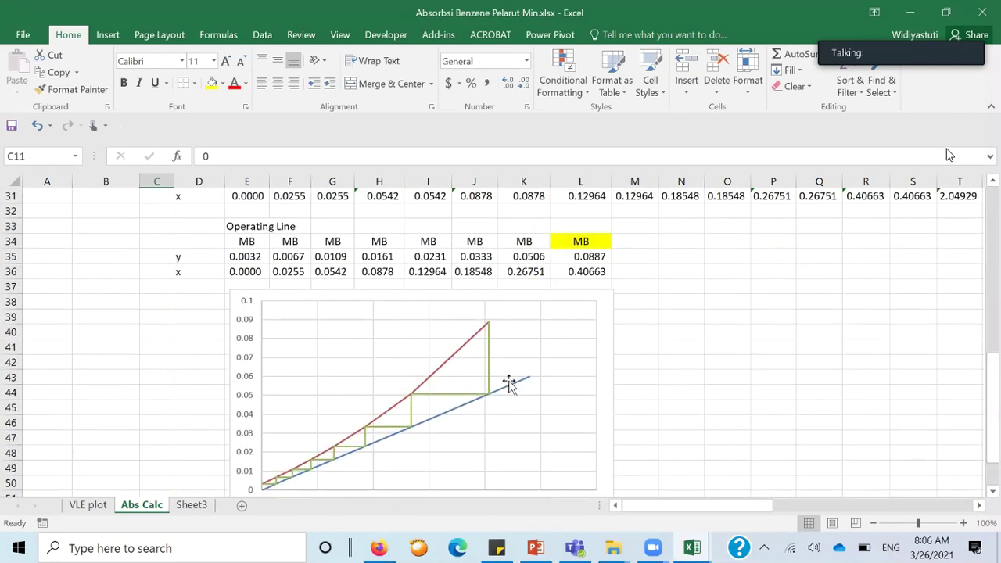
Inspect the source data ranges of the equilibrium line, the stage steps and the operating line on the chart.
left_click(512, 389)
scroll(759, 347, "up", 9)
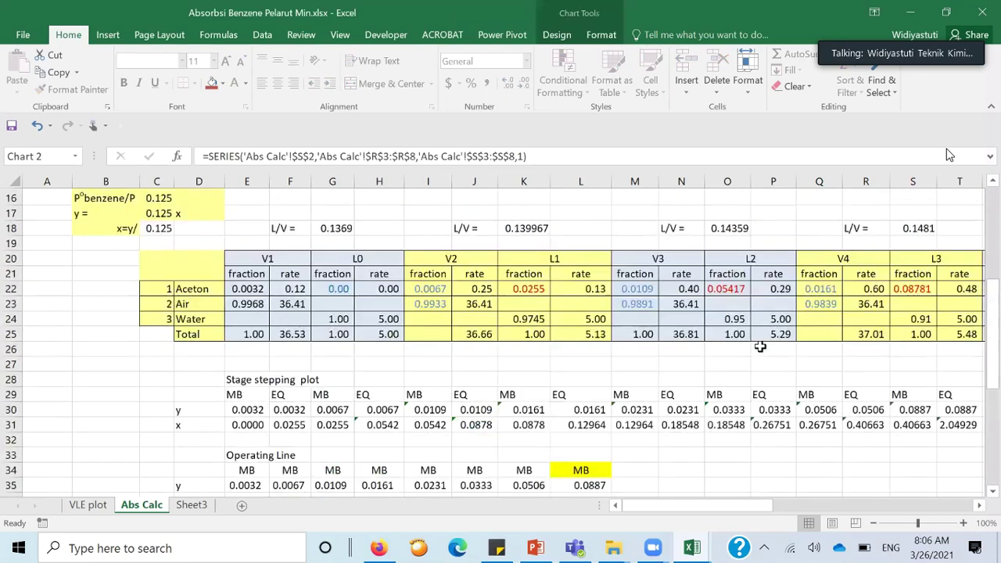
scroll(760, 346, "up", 1)
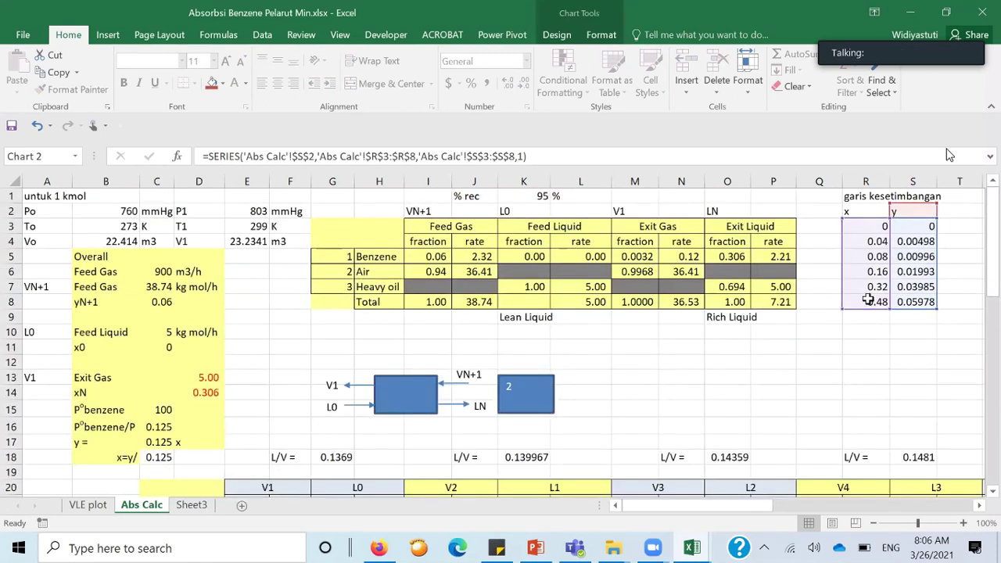
scroll(860, 361, "down", 2)
scroll(861, 366, "down", 6)
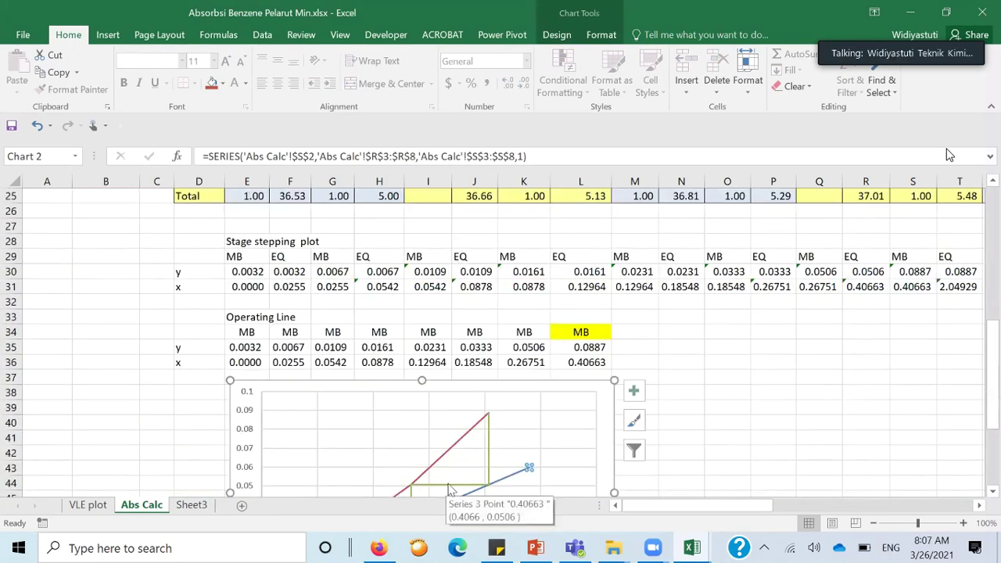
left_click(449, 487)
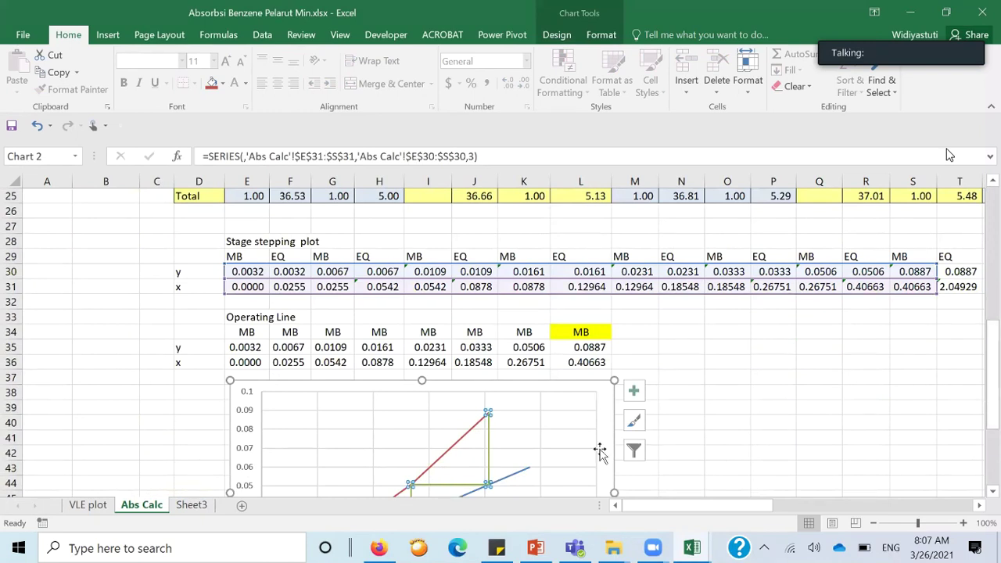
scroll(508, 473, "down", 1)
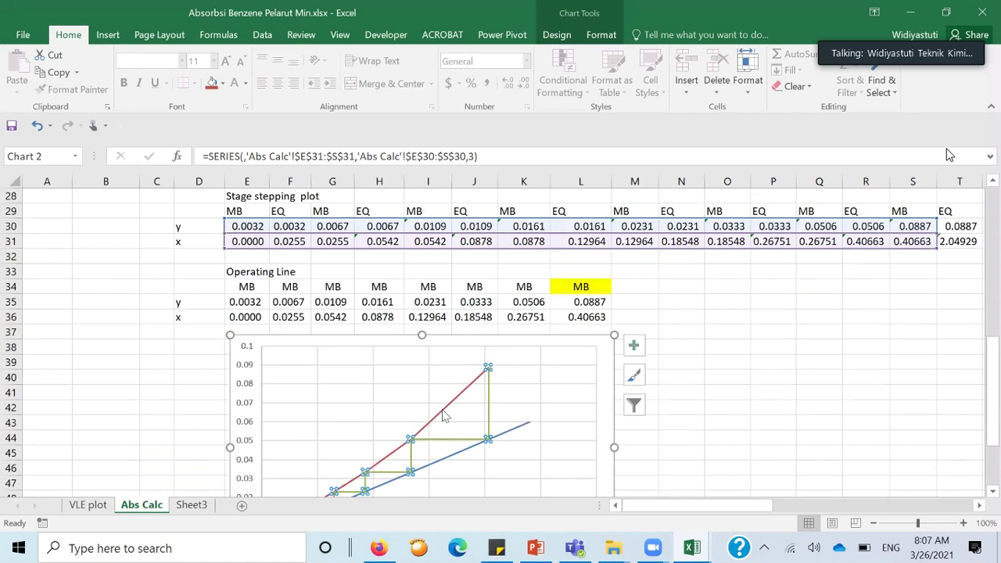
left_click(444, 408)
scroll(537, 454, "down", 2)
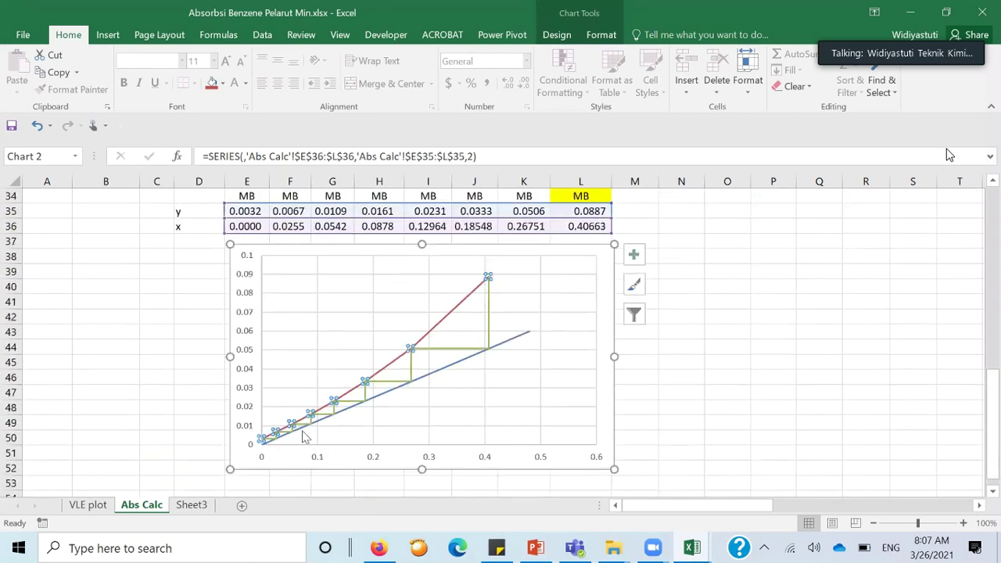
Try a Feed Liquid L0 rate of 6 kg mol/h and check its effect on the operating line and stage steps.
left_click(680, 363)
scroll(680, 363, "up", 1)
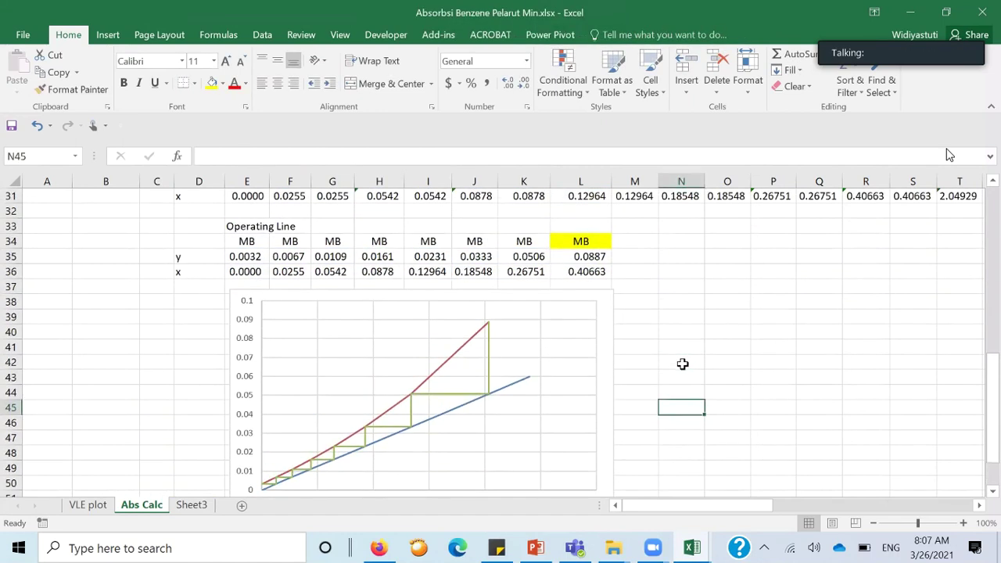
scroll(681, 364, "up", 2)
scroll(688, 364, "up", 6)
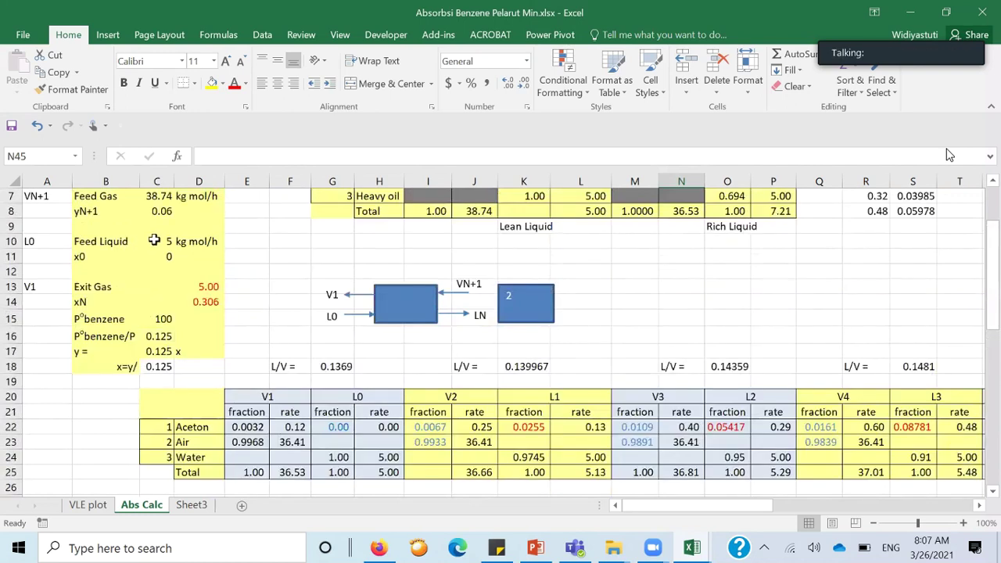
left_click(162, 245)
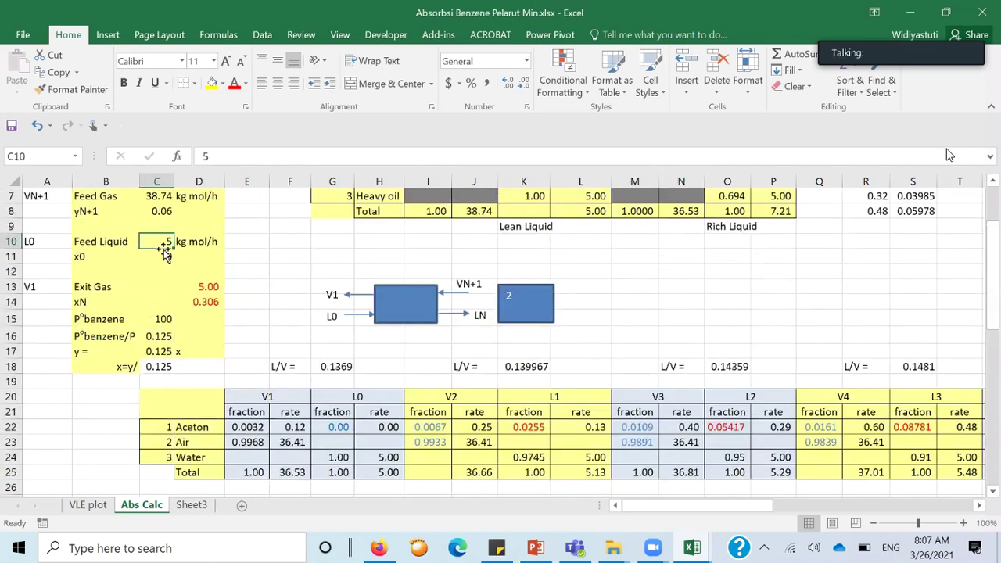
type("6")
key("Return")
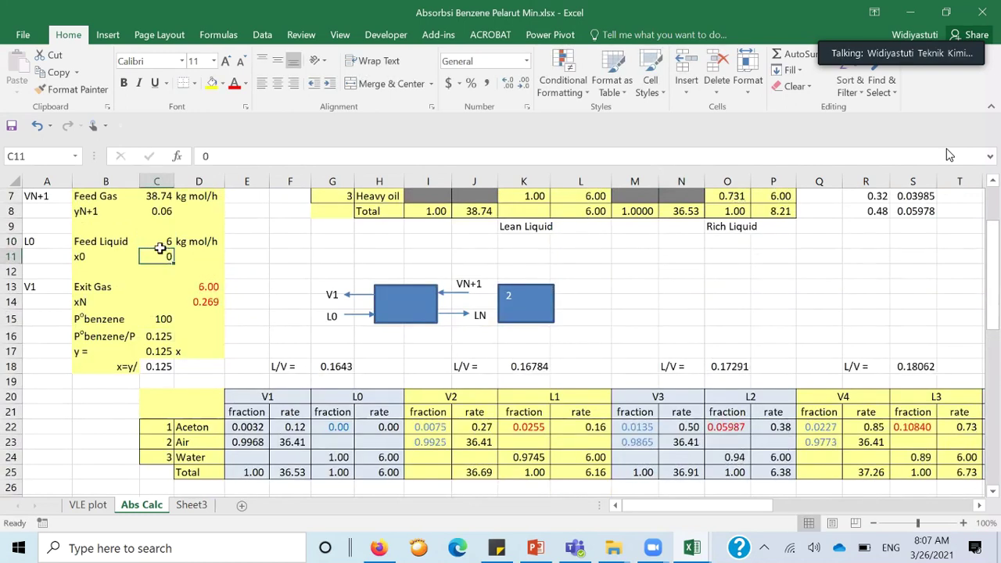
scroll(201, 288, "down", 6)
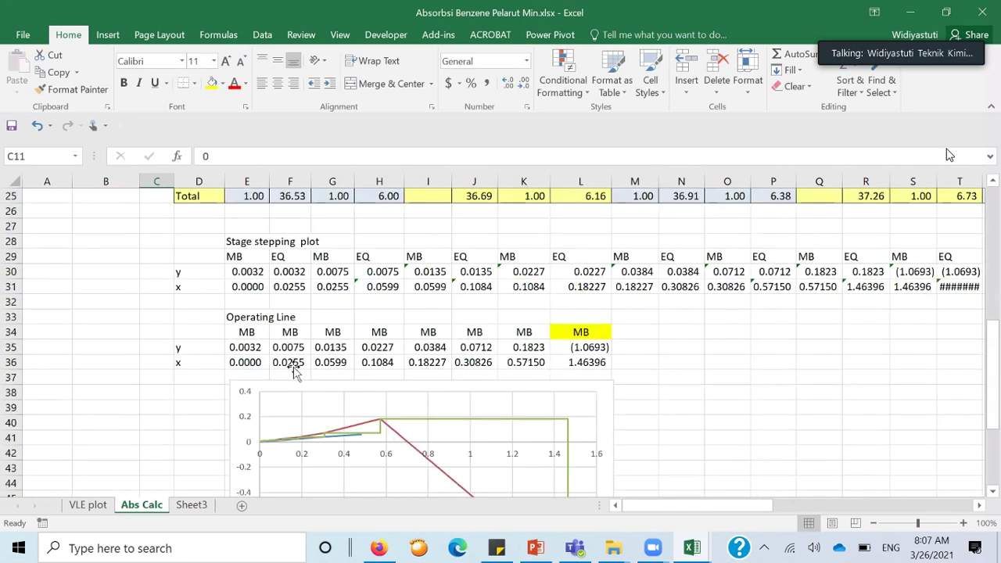
scroll(416, 415, "down", 1)
scroll(521, 469, "down", 2)
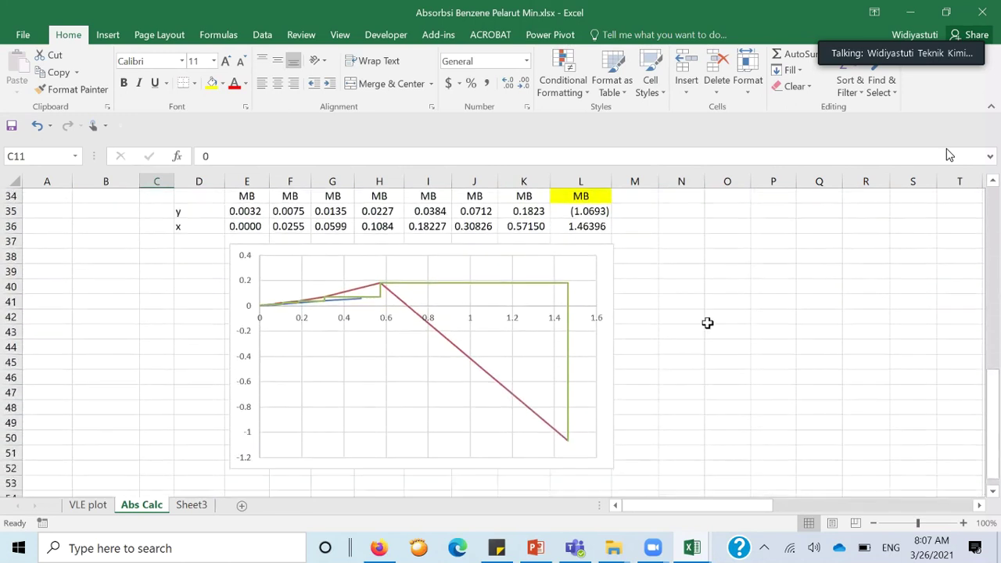
scroll(707, 323, "up", 5)
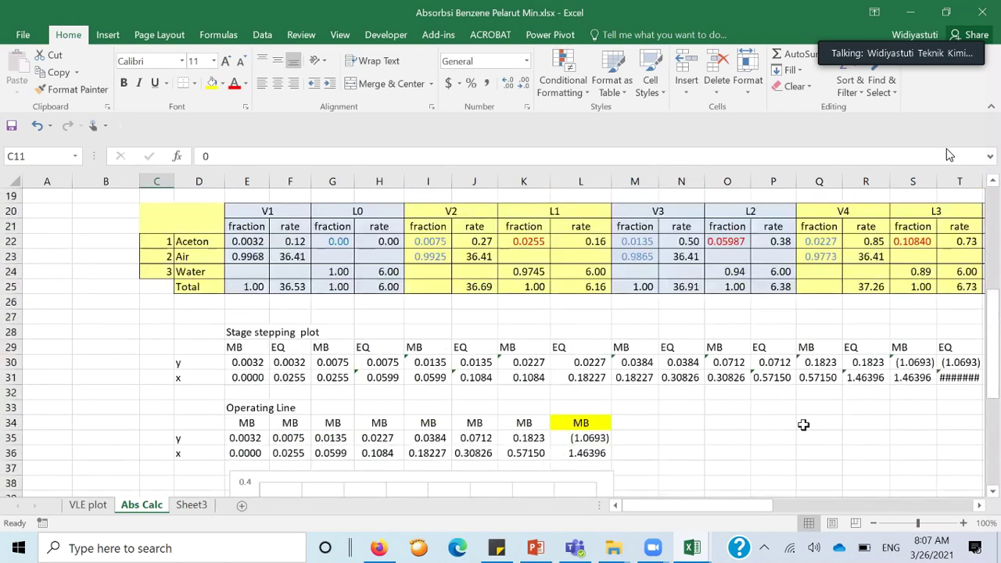
Examine the last MB and EQ points of the stage stepping table against the equilibrium line data and the chart.
left_click(978, 506)
left_click(978, 505)
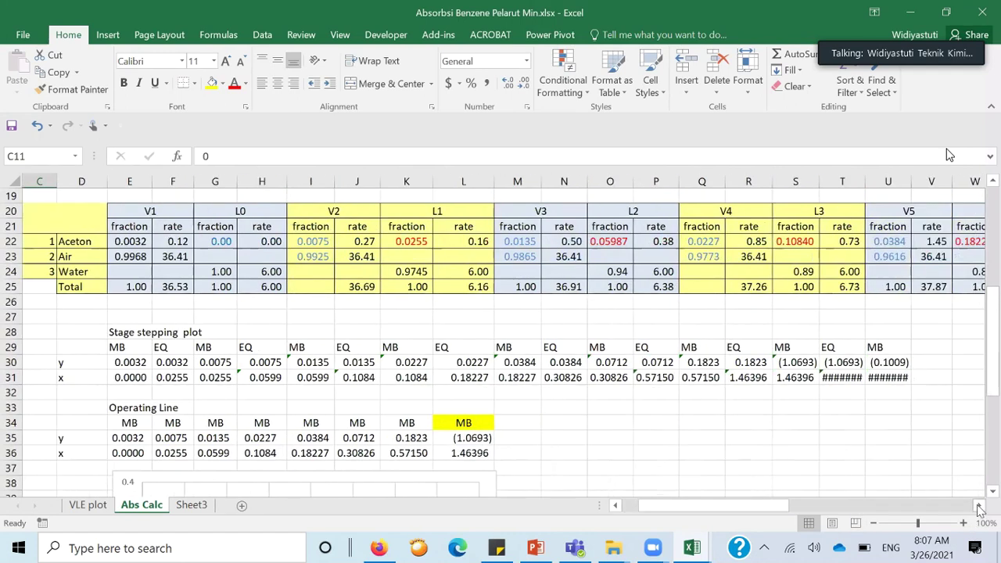
left_click(853, 361)
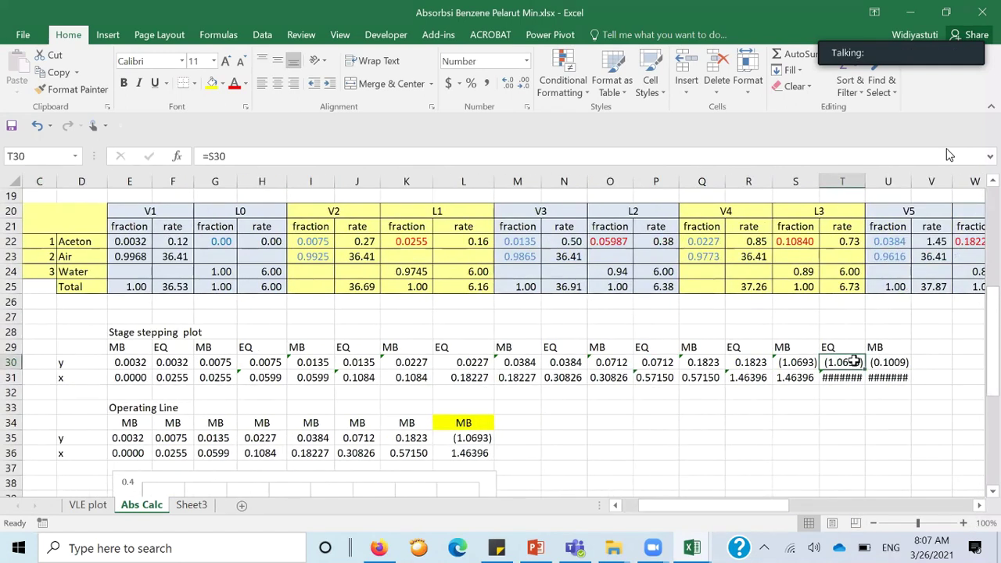
scroll(598, 458, "down", 2)
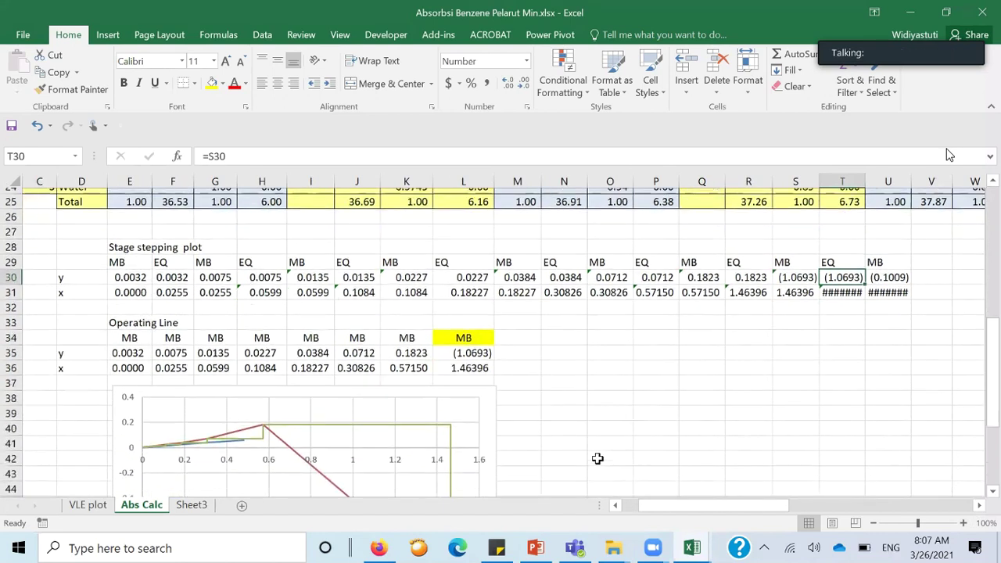
left_click(791, 271)
scroll(781, 358, "up", 8)
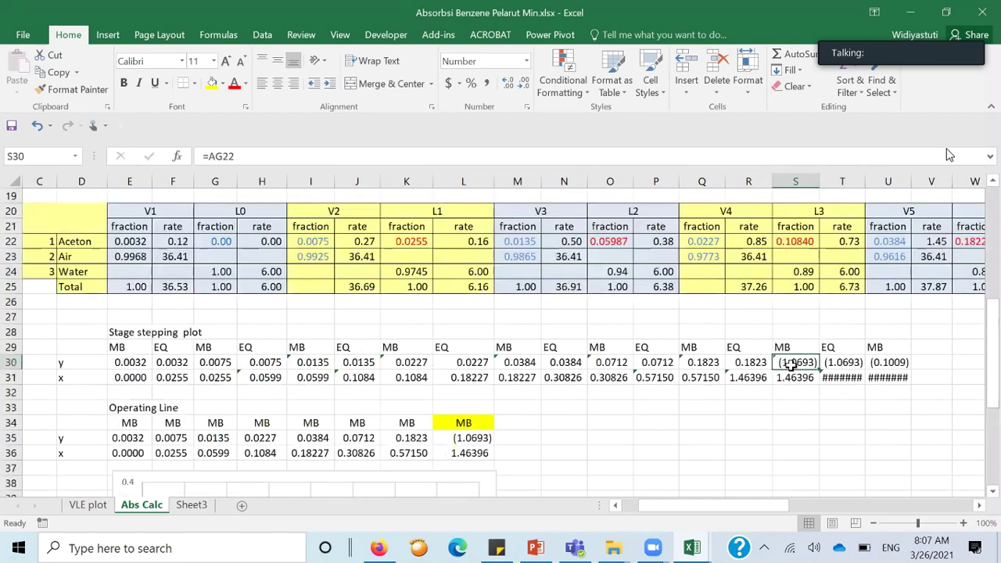
left_click(753, 300)
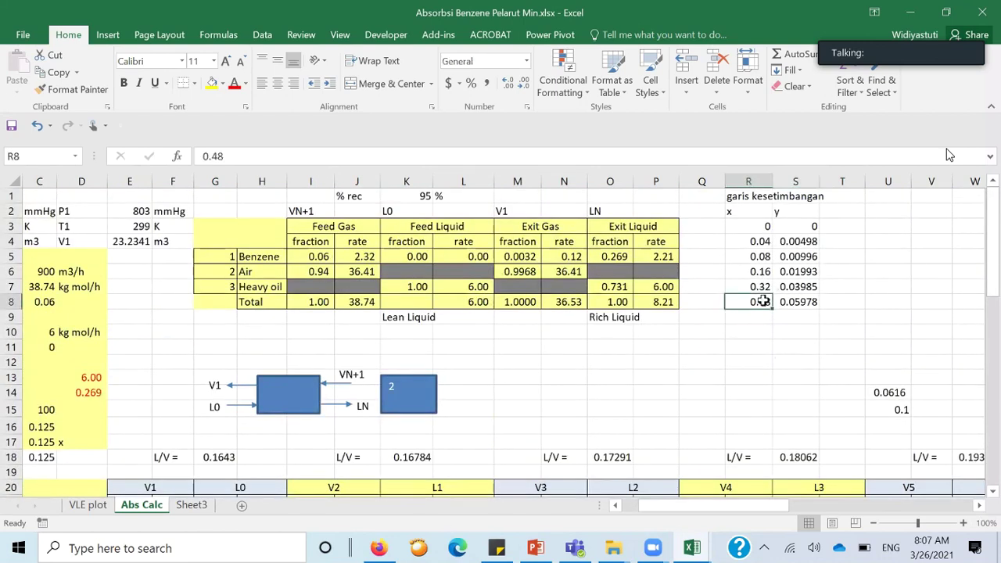
scroll(649, 399, "down", 11)
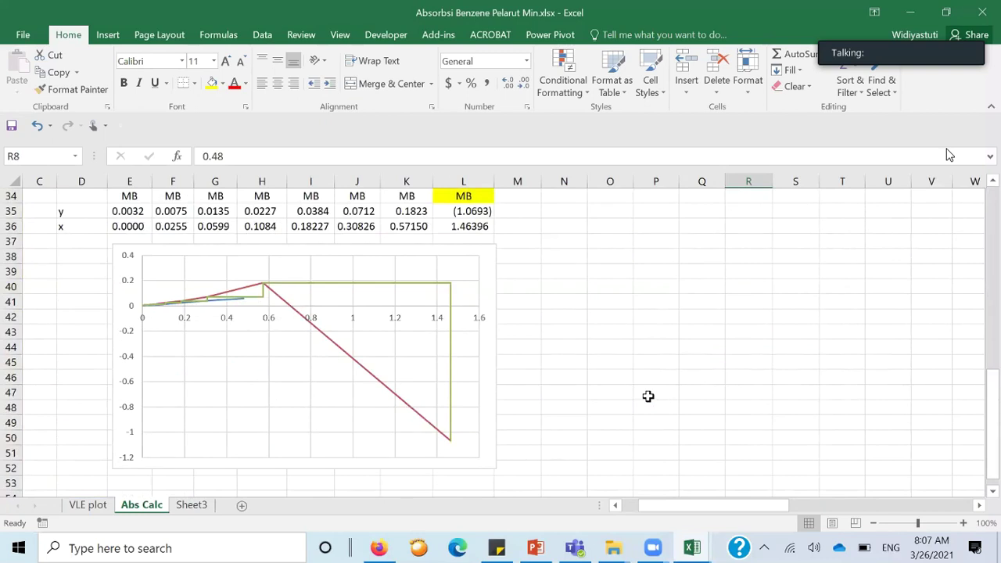
scroll(649, 394, "up", 11)
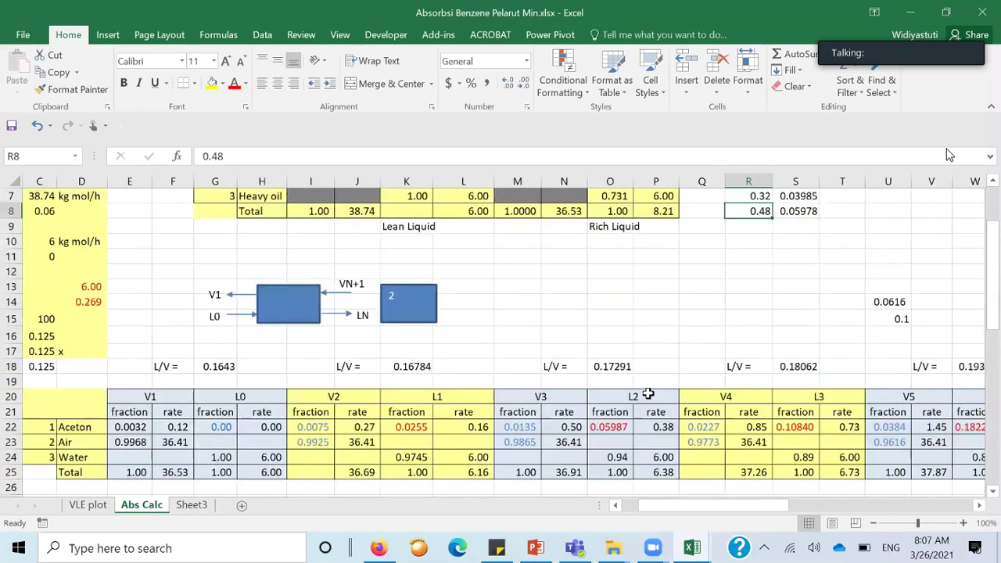
scroll(649, 392, "down", 3)
scroll(360, 356, "up", 3)
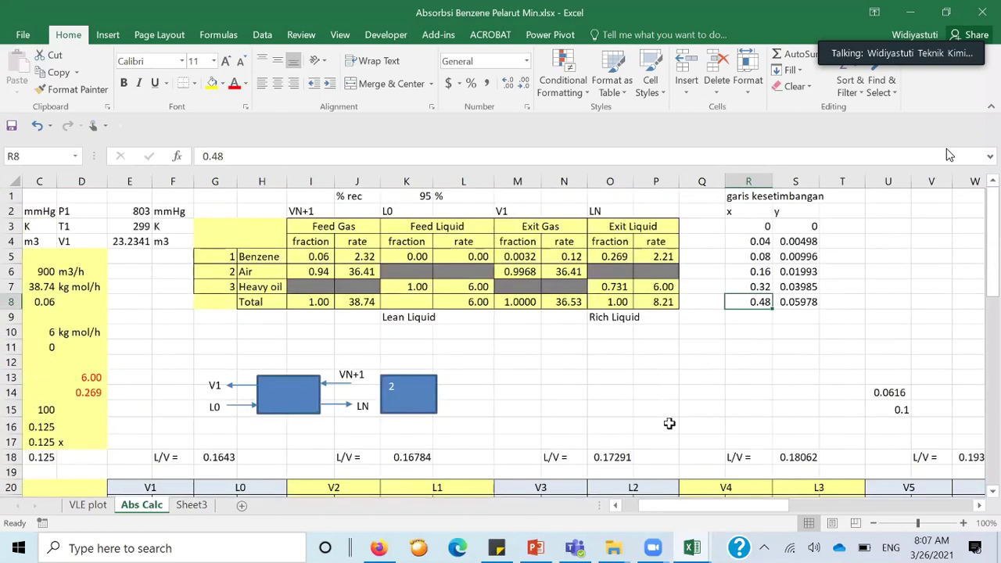
Set the Feed Liquid L0 rate to 5.5 kg mol/h and examine the resulting operating line and stage steps.
left_click(47, 331)
type("5.5")
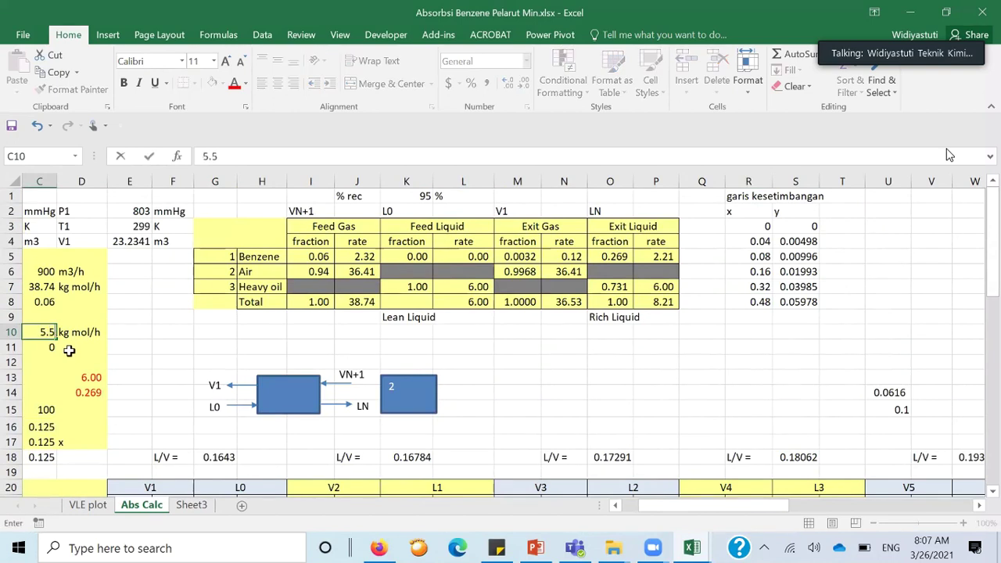
key("Return")
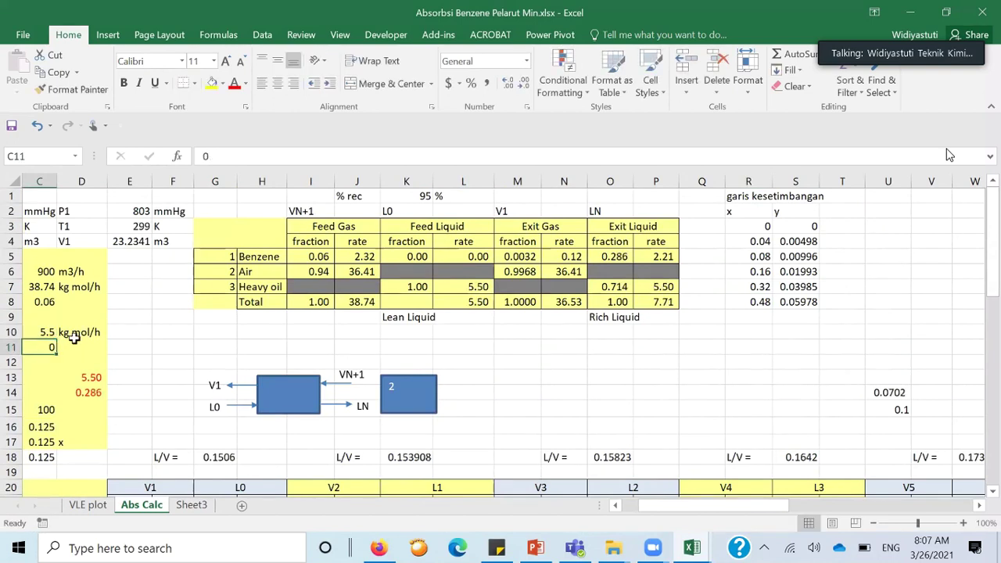
scroll(74, 337, "down", 11)
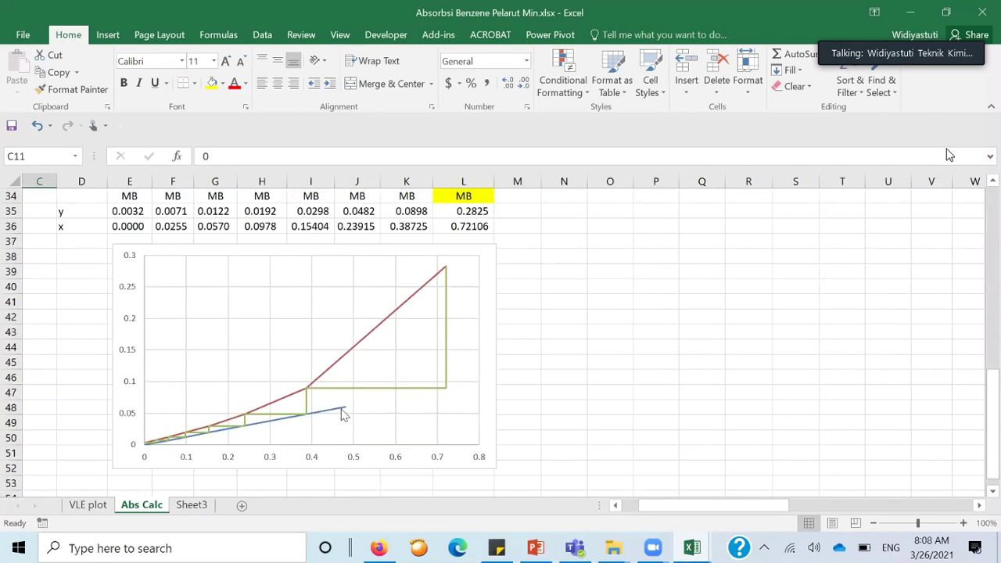
Inspect the end point of the chart's equilibrium line and its source x and y data in the garis kesetimbangan table.
mouse_move(340, 408)
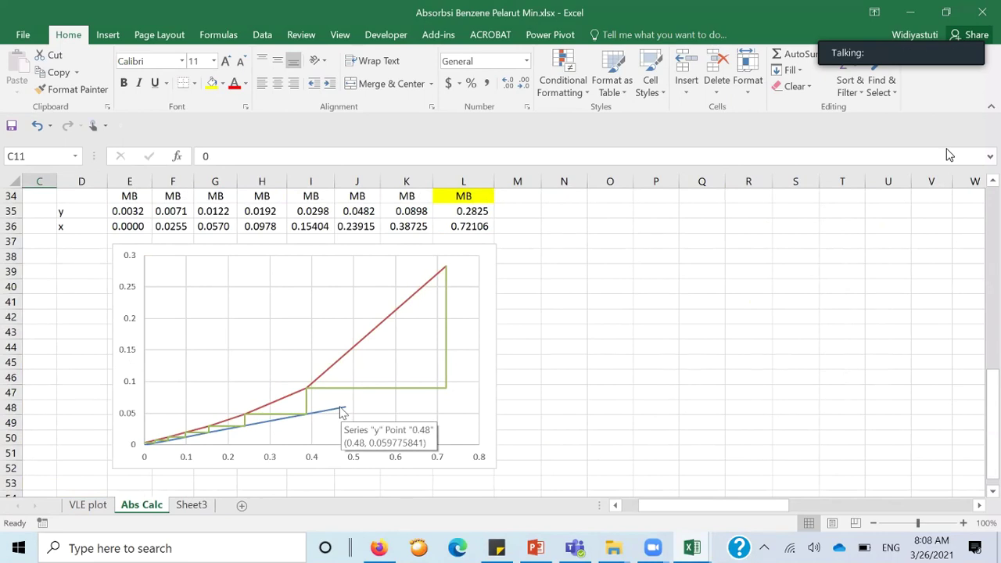
left_click(342, 412)
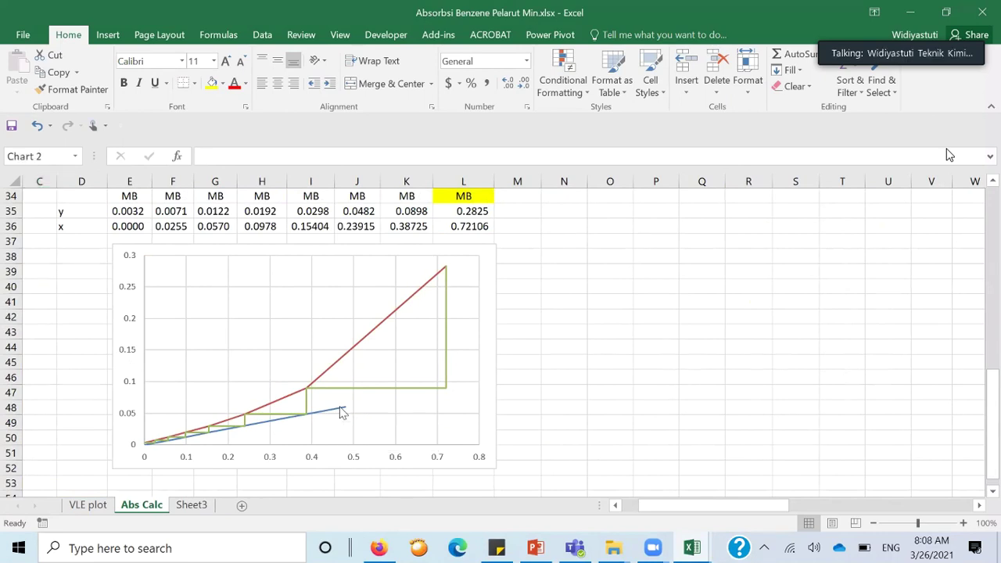
scroll(611, 344, "up", 1)
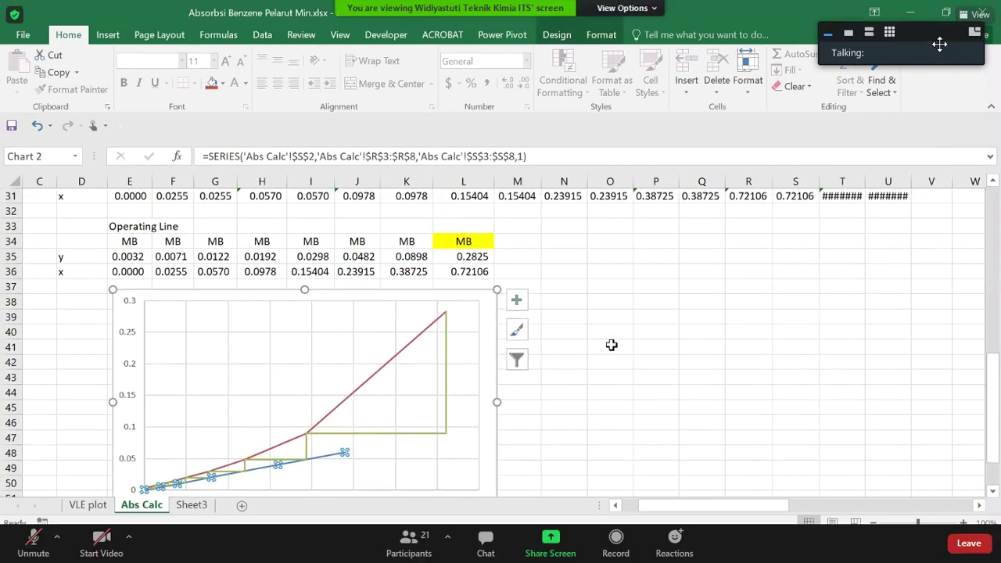
scroll(611, 345, "up", 3)
scroll(611, 345, "up", 7)
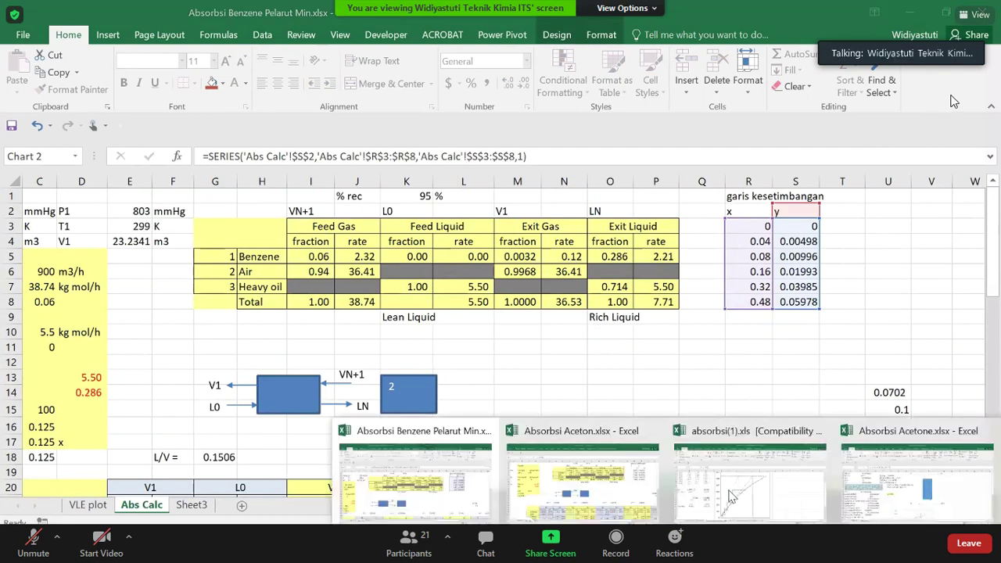
Switch to the absorbsi(1).xls workbook and compare the minimum operating line with the equilibrium curve on the benzene-minyak berat-udara chart.
left_click(731, 496)
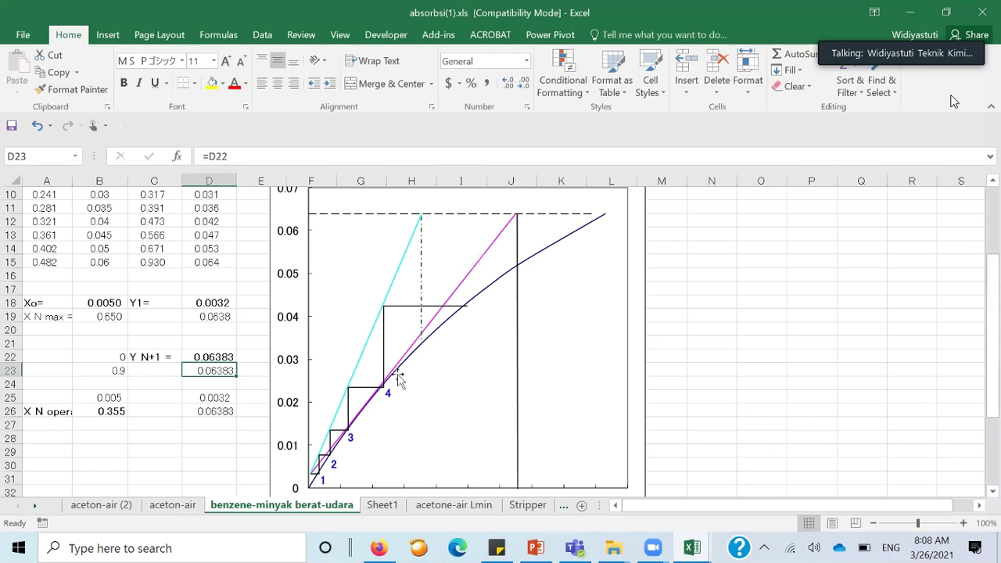
mouse_move(367, 406)
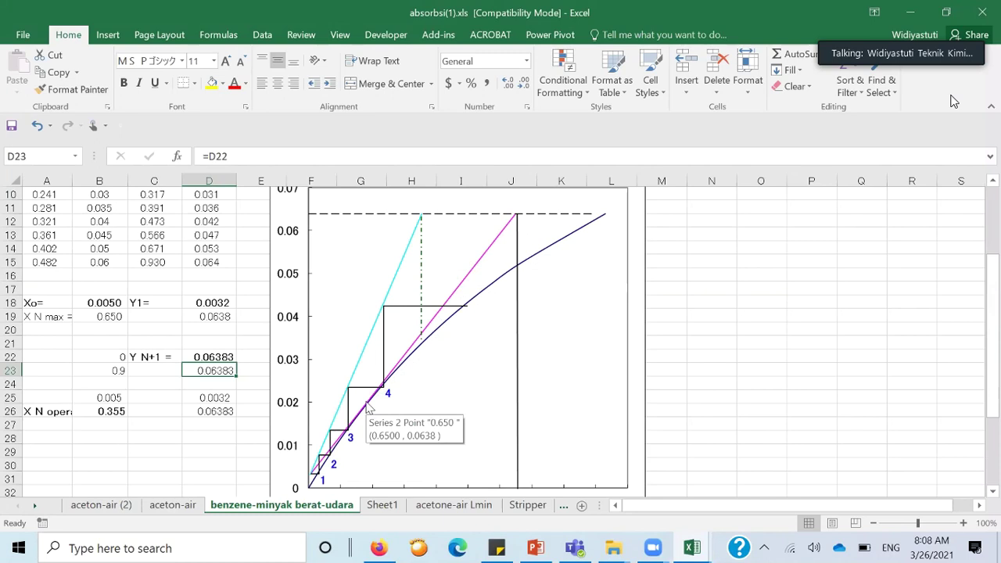
mouse_move(405, 367)
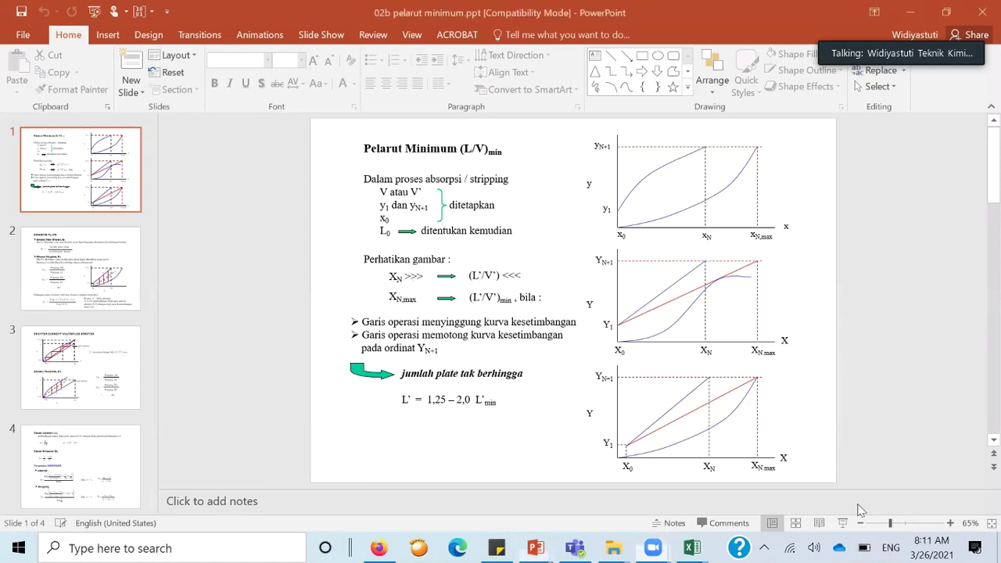
Switch to 02b pelarut minimum.ppt in PowerPoint and start its slide show at the Pelarut Minimum (L/V)min slide.
key("F5")
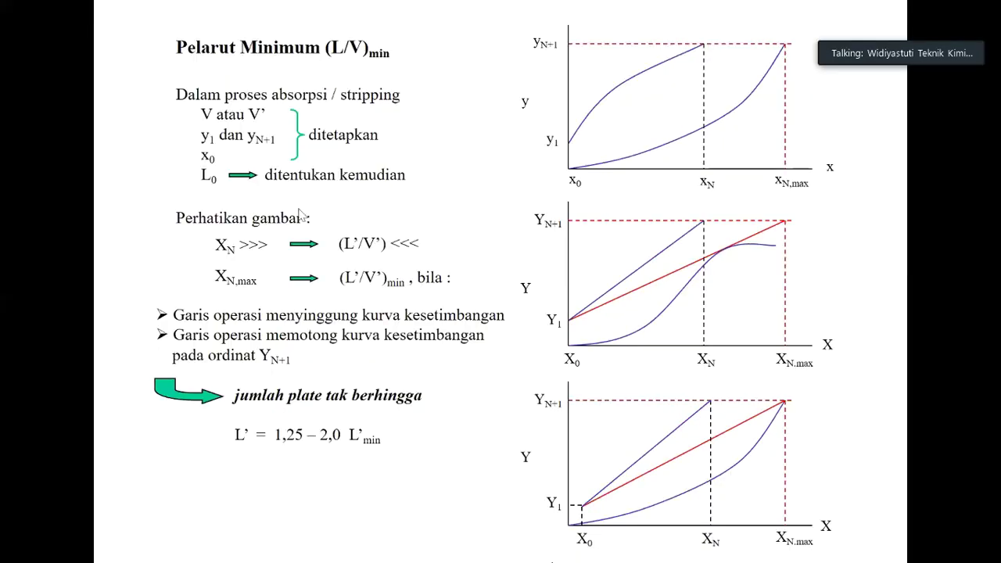